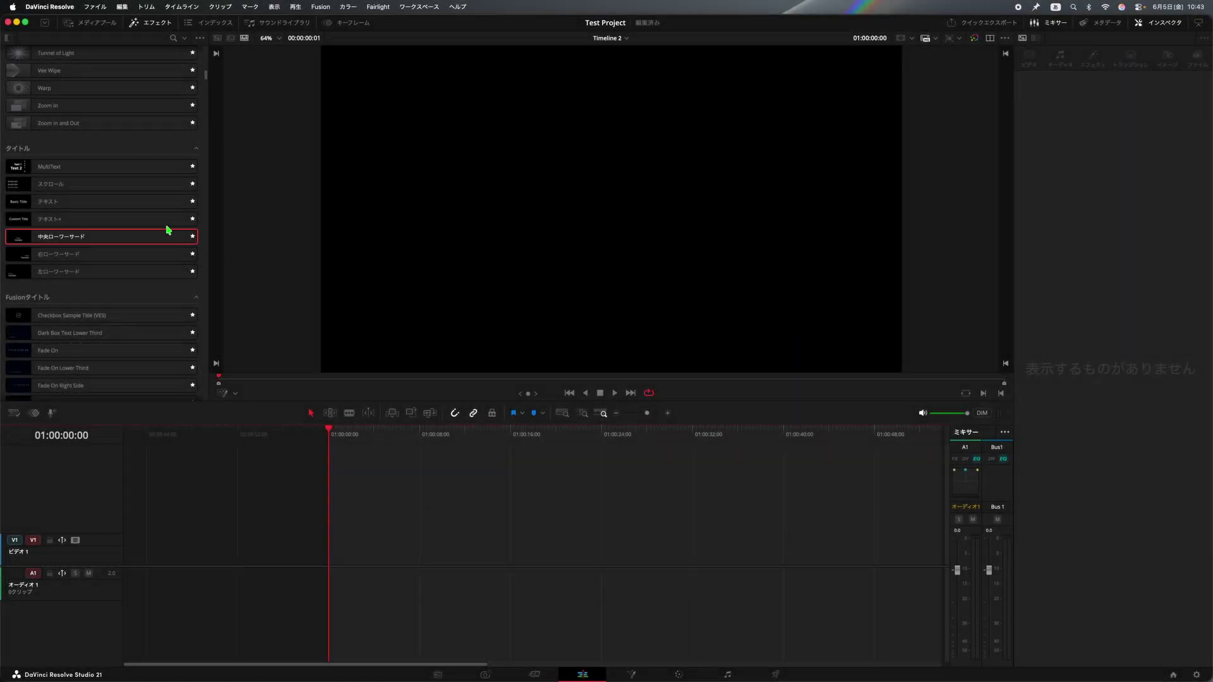
- Add a Text+ title at the start of the empty timeline using the effects search
{"action": "left_click_drag", "start_coordinate": [154, 220], "coordinate": [340, 558]}
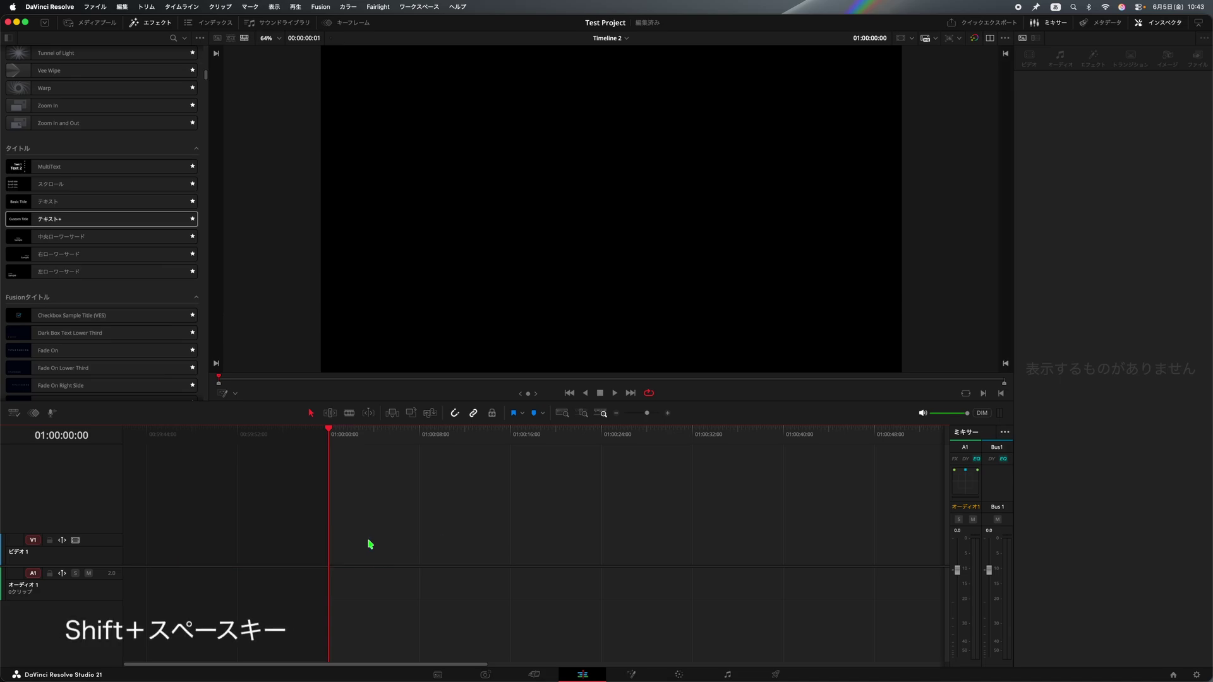
{"action": "key", "text": "shift+space"}
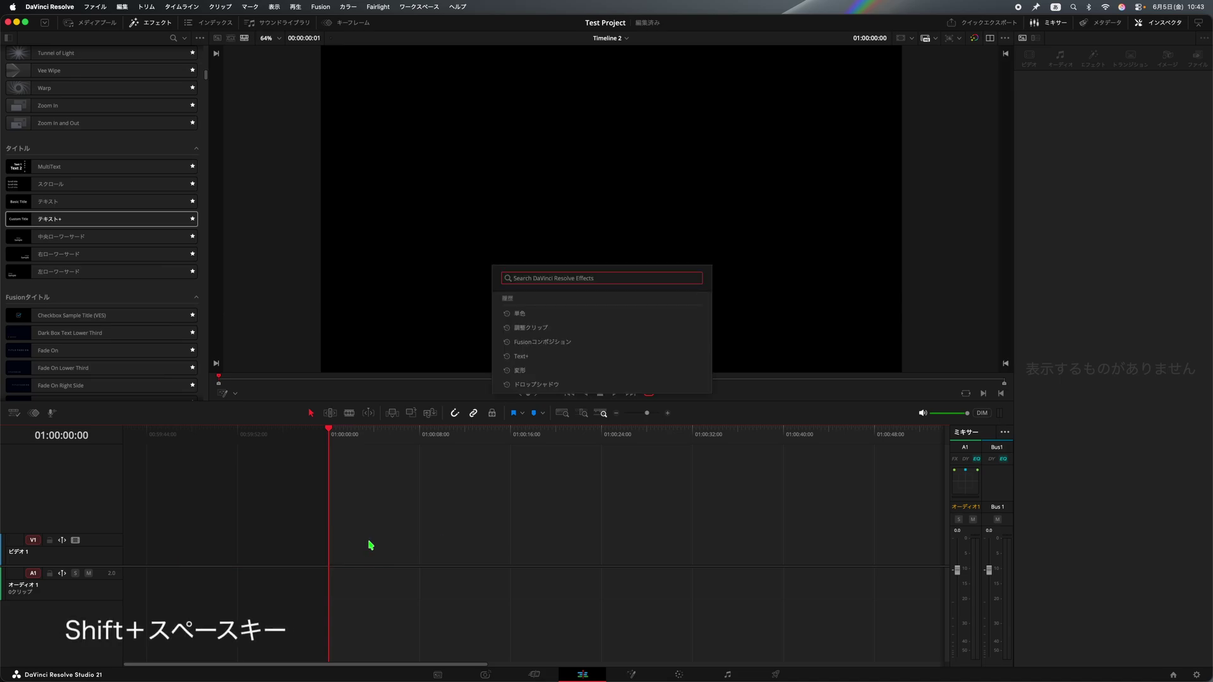
{"action": "key", "text": "Down"}
{"action": "key", "text": "Down"}
{"action": "key", "text": "Down"}
{"action": "key", "text": "Down"}
{"action": "key", "text": "Return"}
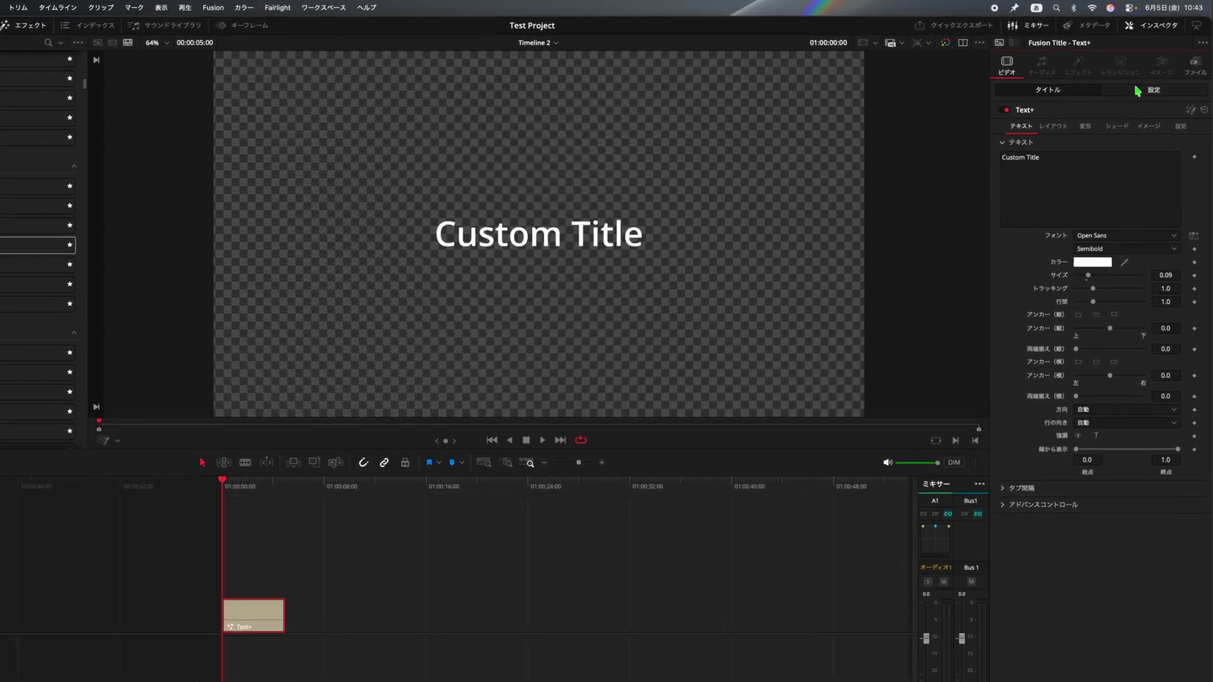
- Check the title clip's transform and composite settings, and replace its text with "Davinci Resolve"
{"action": "left_click", "coordinate": [1153, 80]}
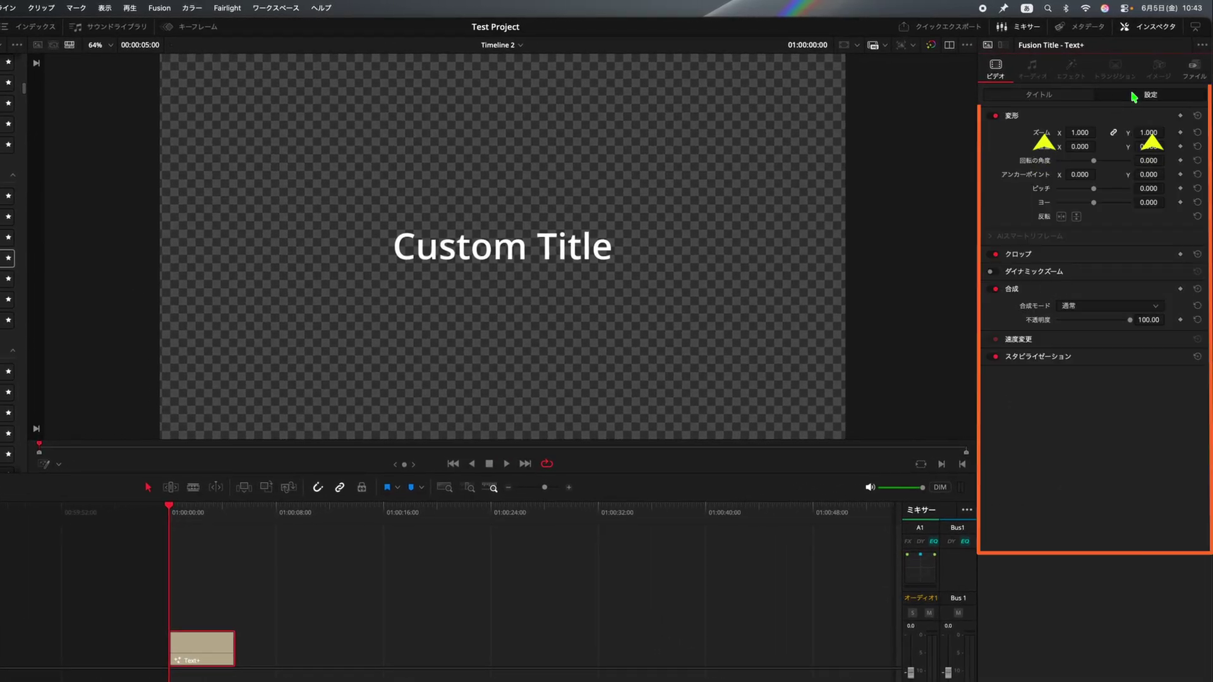
{"action": "left_click", "coordinate": [1057, 96]}
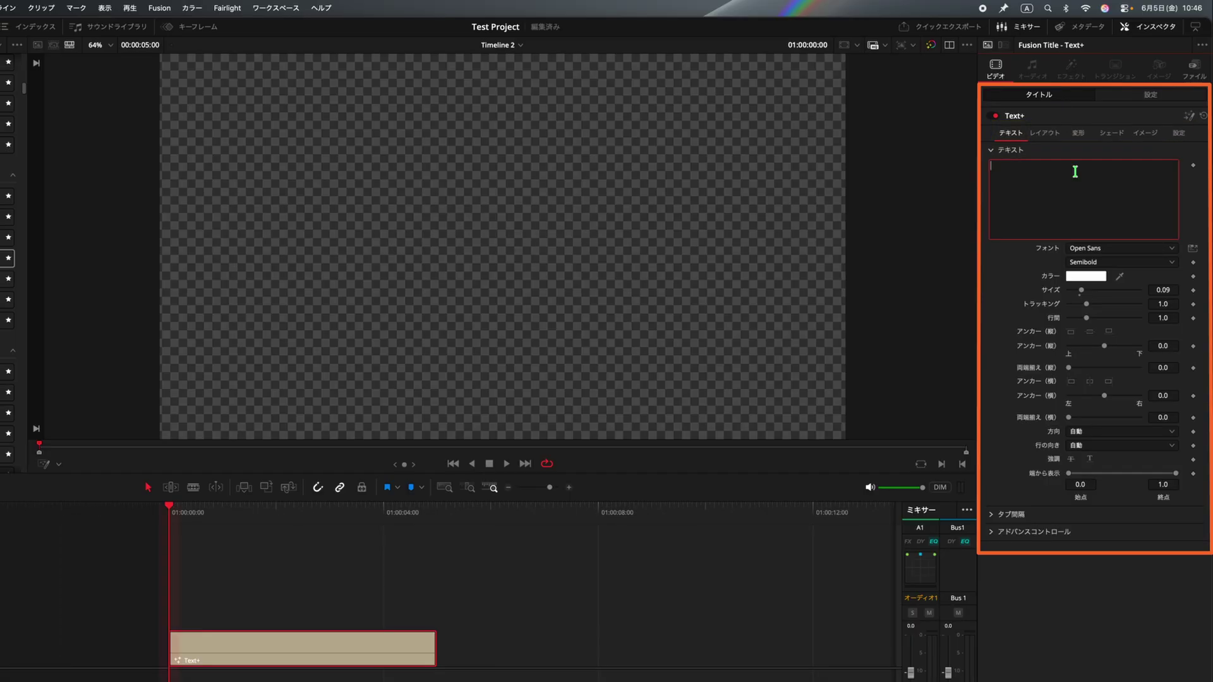
{"action": "type", "text": "Davinci Resolve"}
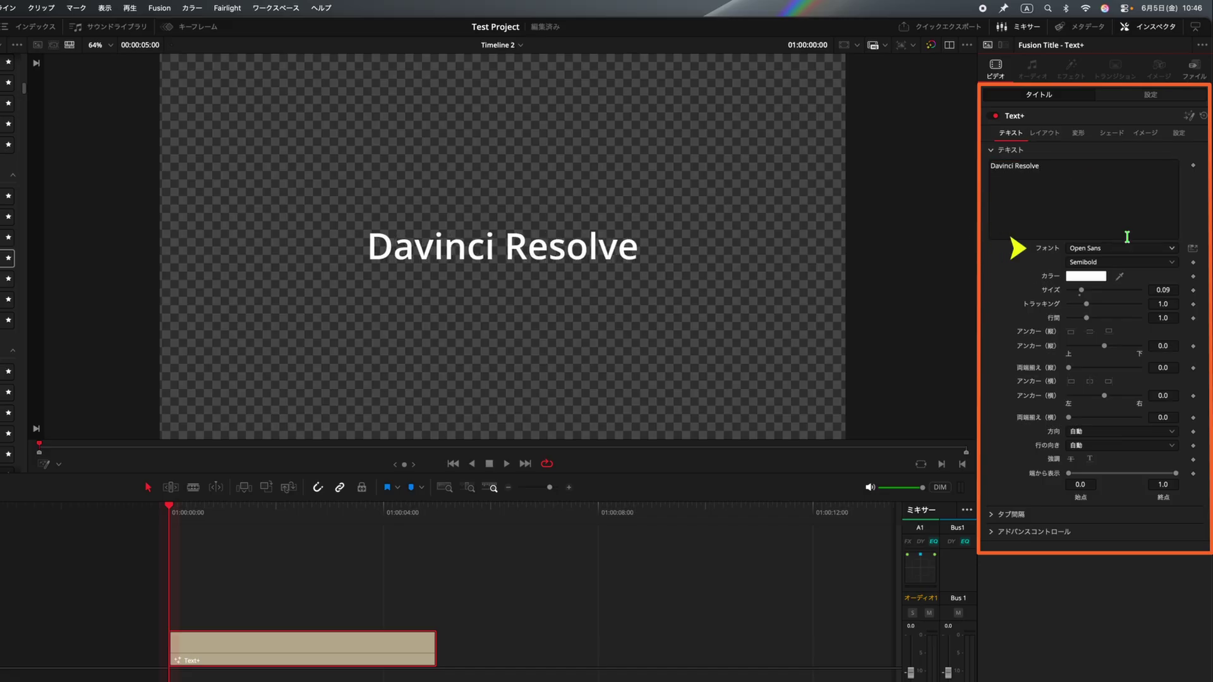
- Preview other typefaces for the title in the font list and browse the available styles in the font browser
{"action": "left_click", "coordinate": [1172, 250]}
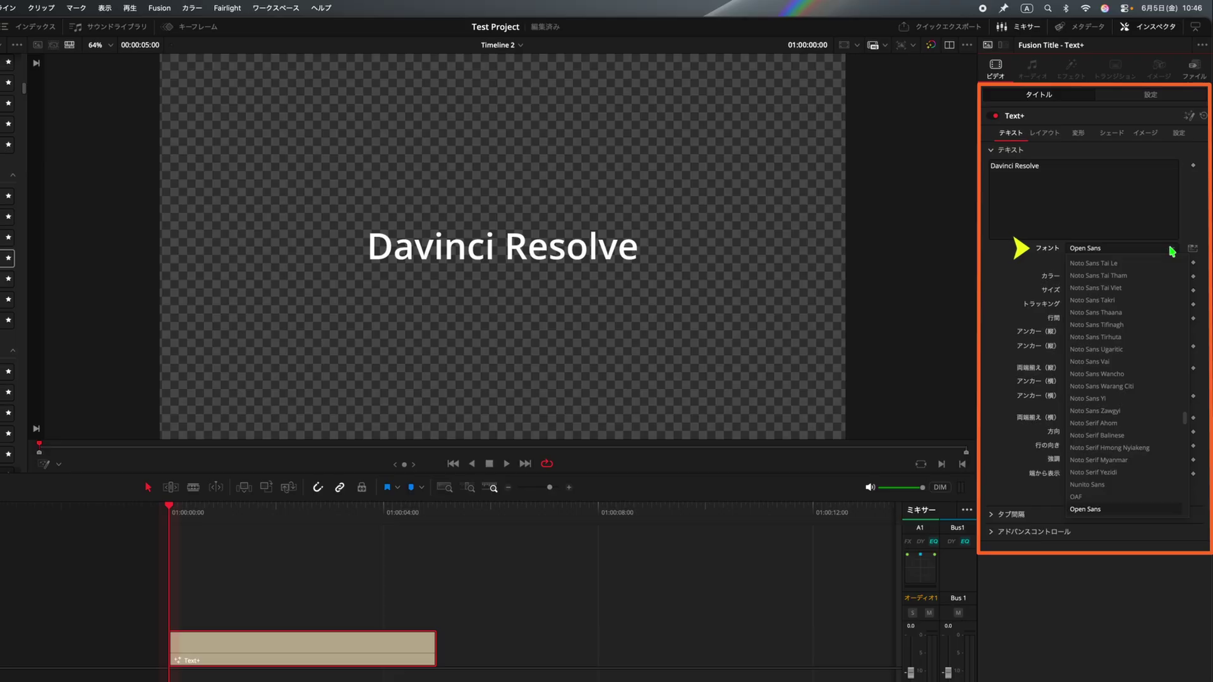
{"action": "scroll", "coordinate": [1147, 329], "scroll_direction": "down", "scroll_amount": 5}
{"action": "scroll", "coordinate": [1147, 329], "scroll_direction": "down", "scroll_amount": 10}
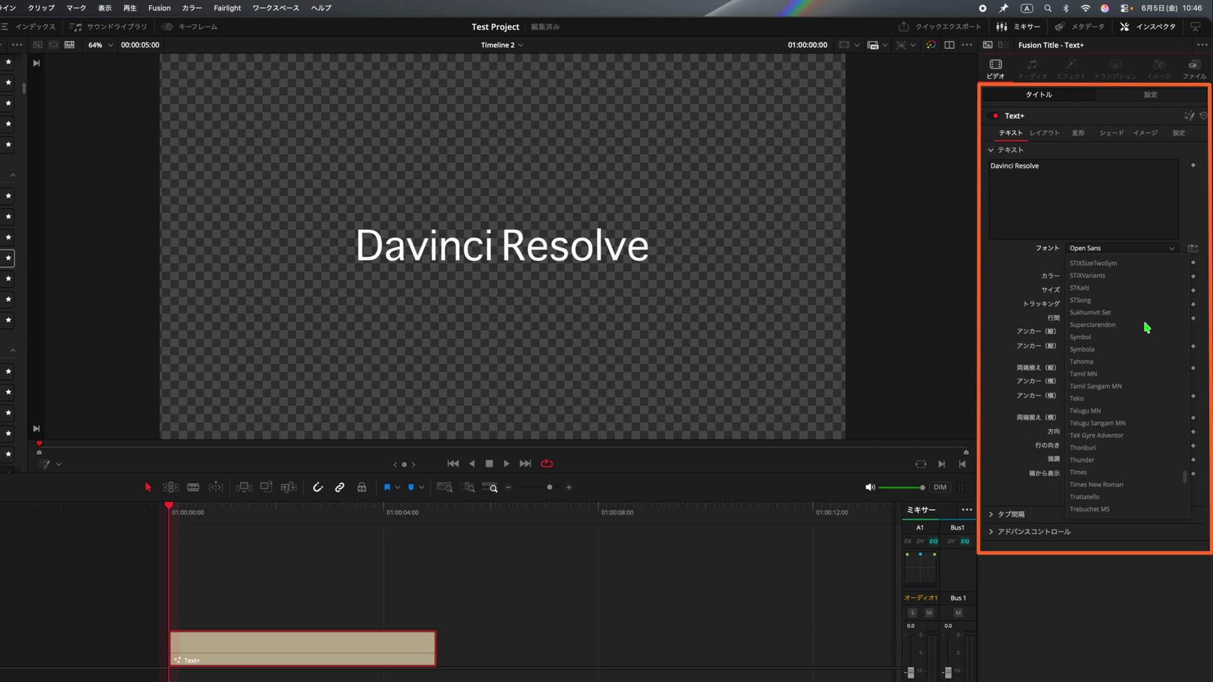
{"action": "left_click", "coordinate": [1047, 393]}
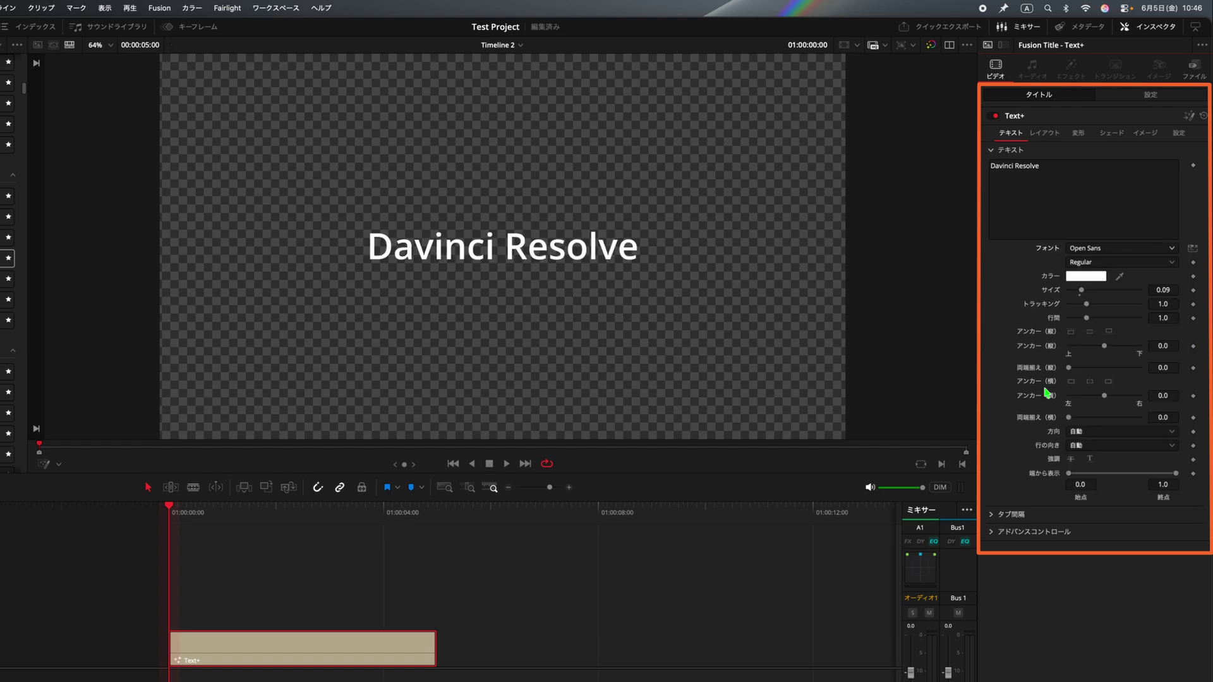
{"action": "left_click", "coordinate": [1193, 250]}
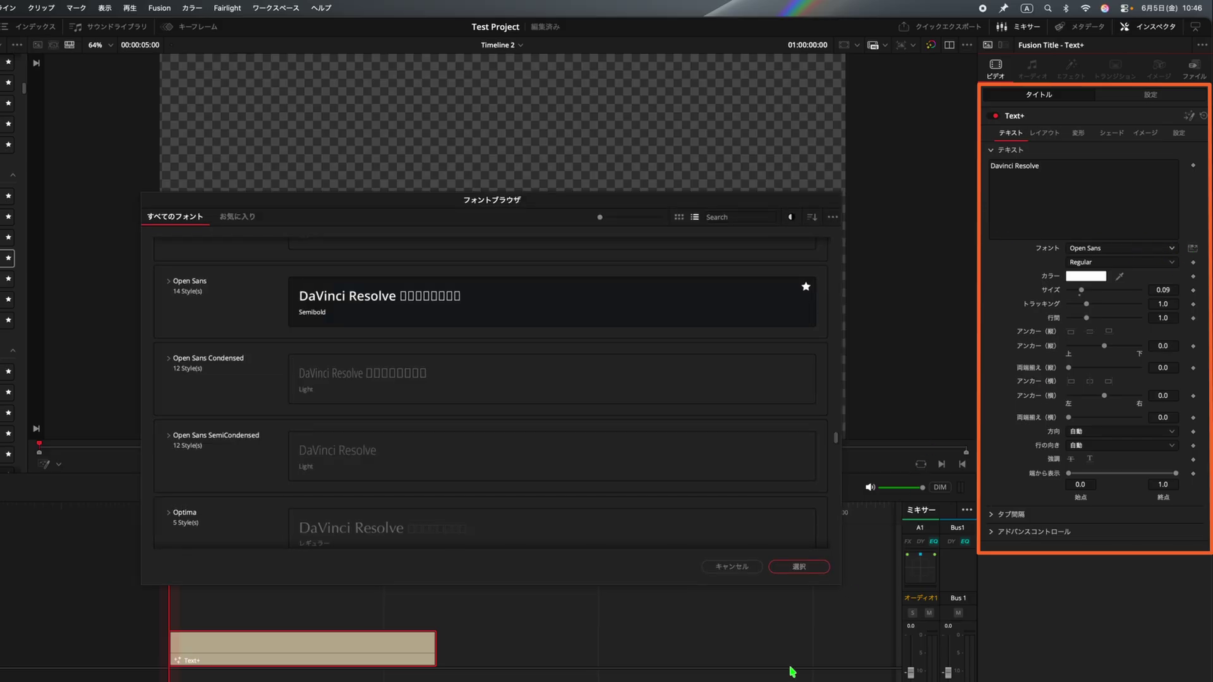
{"action": "scroll", "coordinate": [690, 449], "scroll_direction": "down", "scroll_amount": 6}
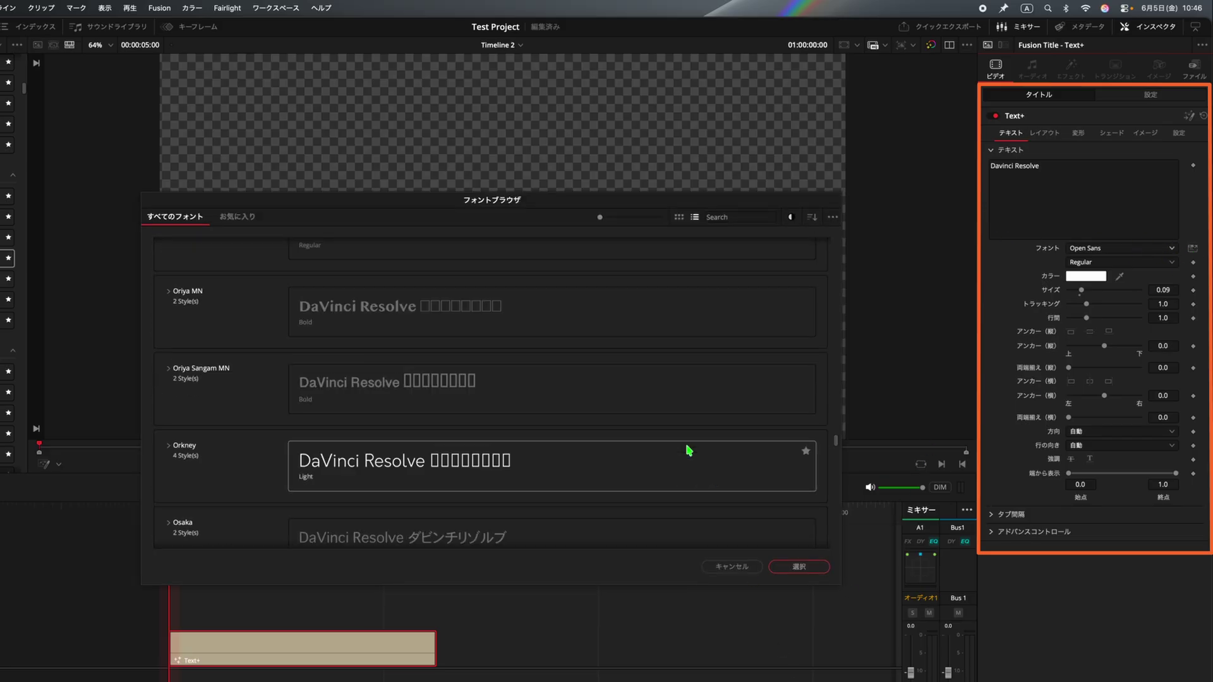
{"action": "scroll", "coordinate": [689, 450], "scroll_direction": "down", "scroll_amount": 1}
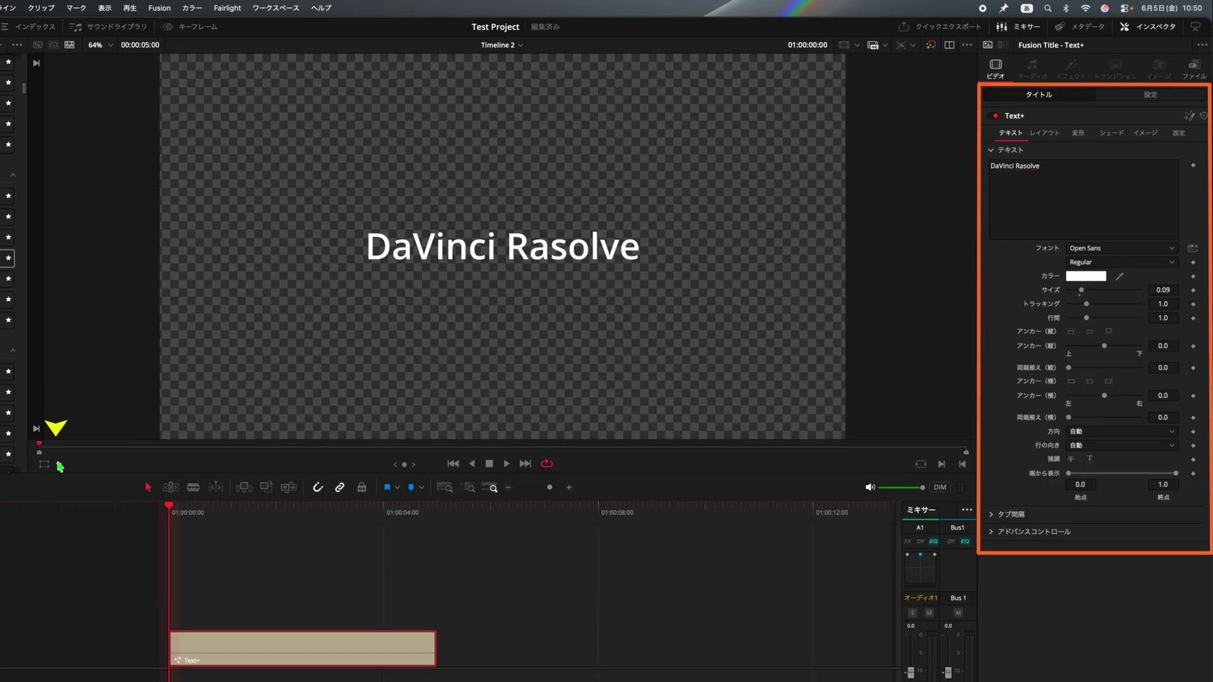
- Turn on the Fusion overlay in the viewer and correct the misspelled word "Rasolve" with the spelling suggestion "Resolve"
{"action": "left_click", "coordinate": [60, 465]}
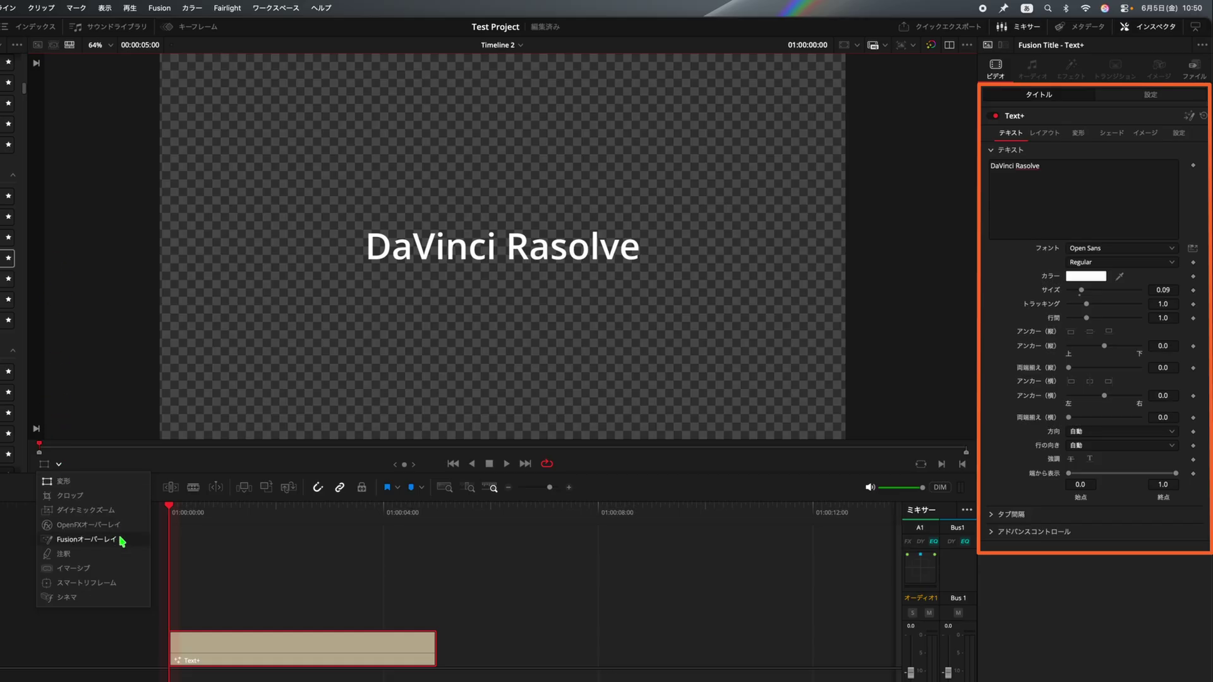
{"action": "left_click", "coordinate": [86, 540]}
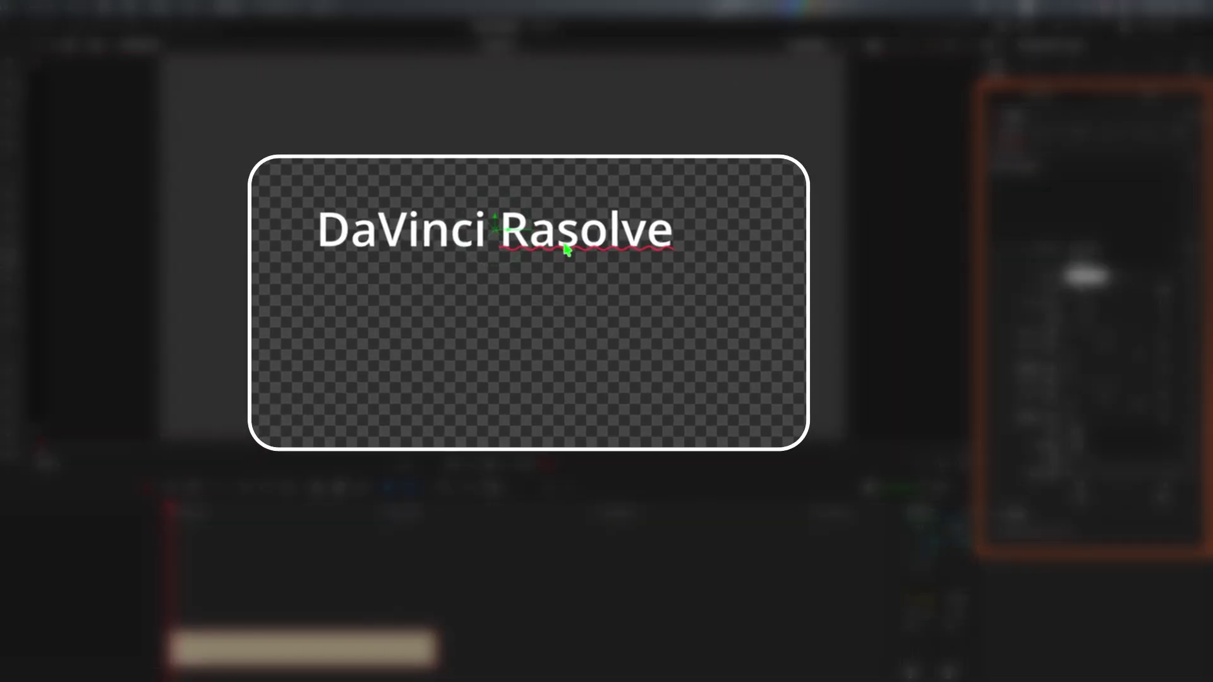
{"action": "right_click", "coordinate": [557, 259]}
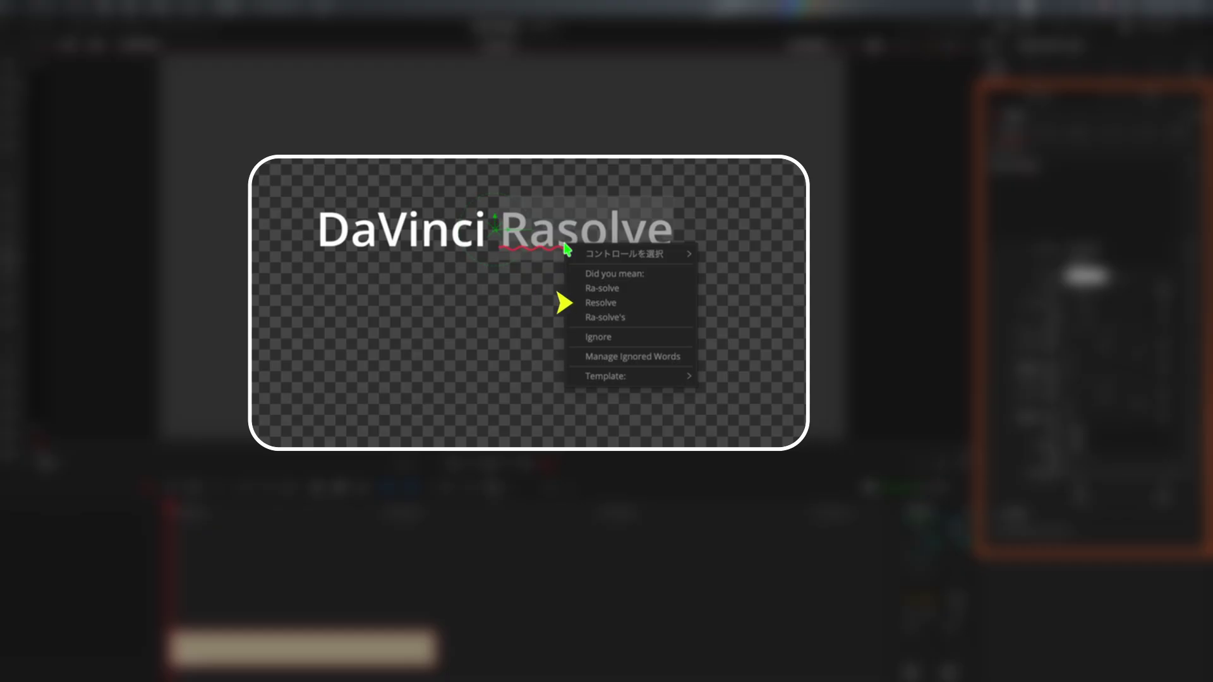
{"action": "left_click", "coordinate": [620, 303]}
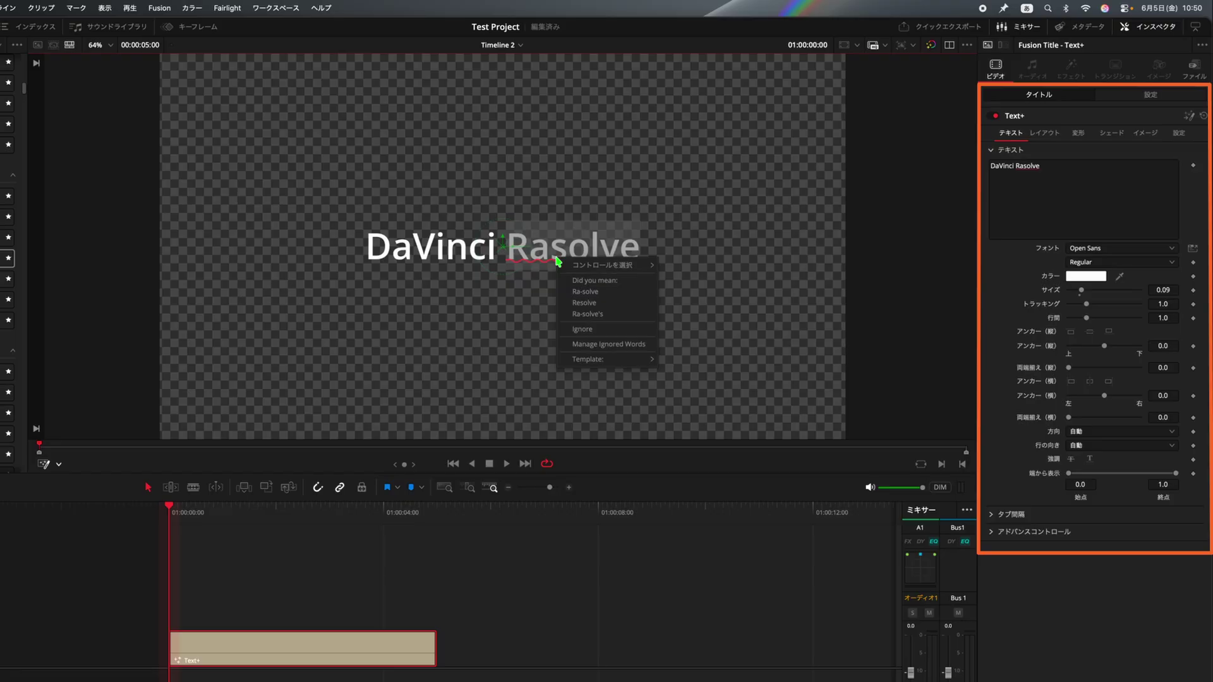
{"action": "left_click", "coordinate": [585, 302]}
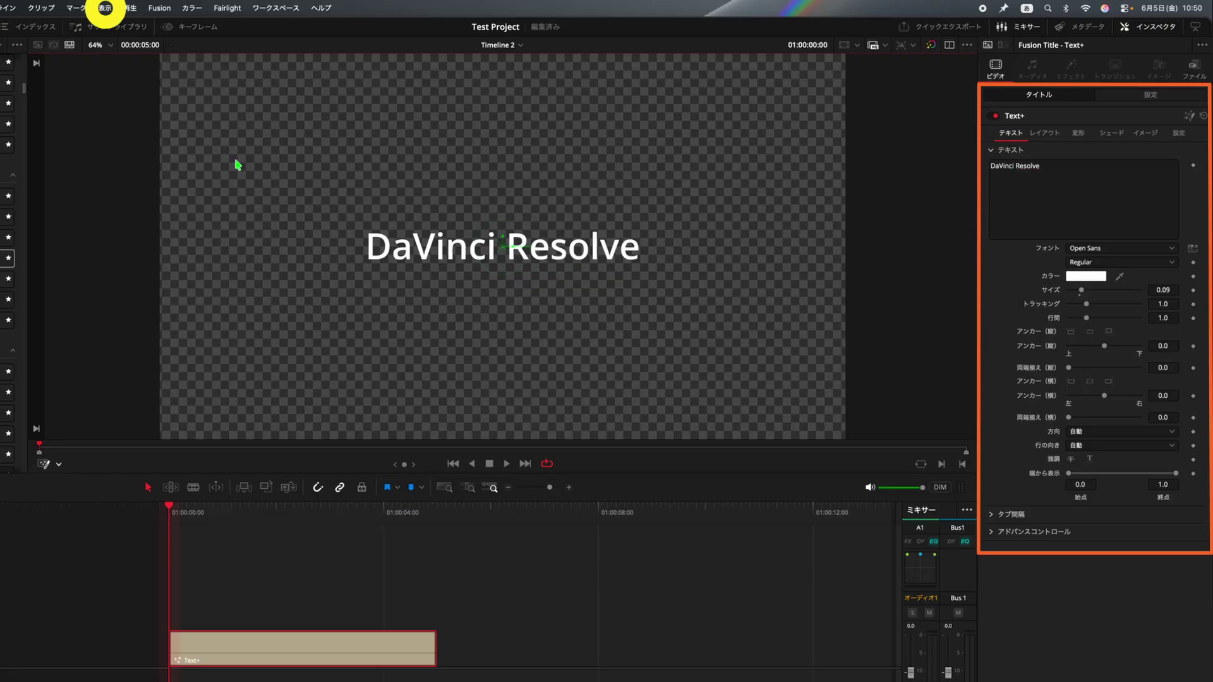
{"action": "left_click", "coordinate": [114, 11]}
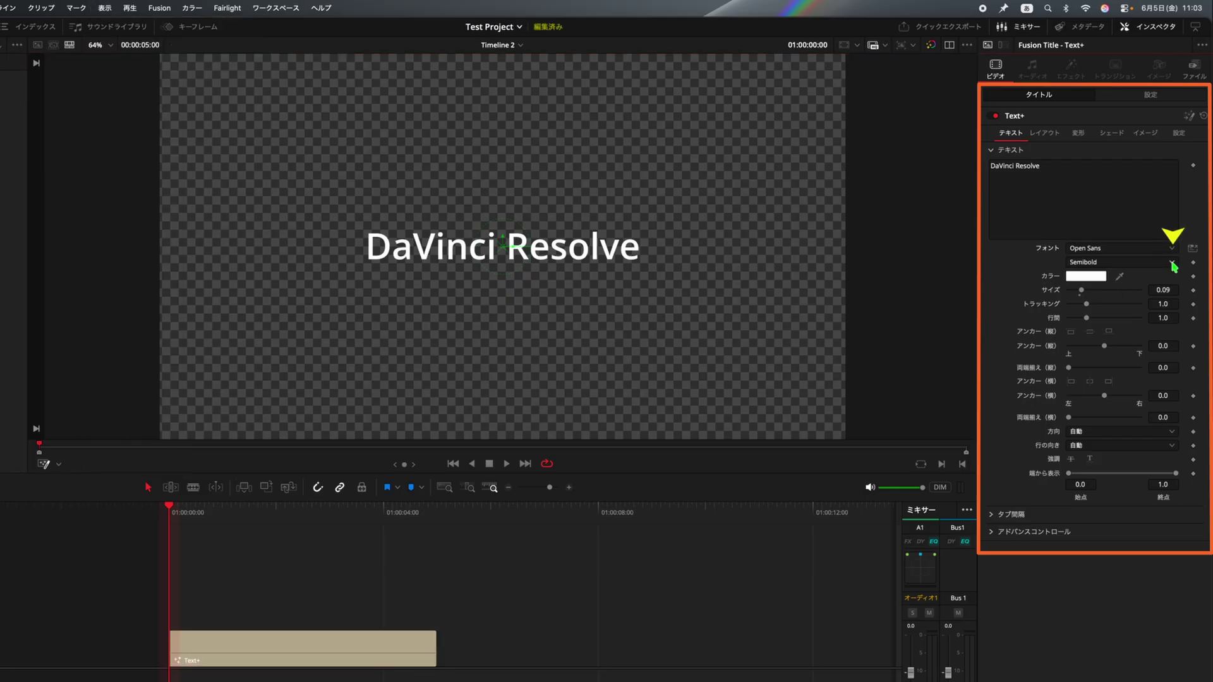
- Set the title's font style to Bold Italic and its text color to light yellow
{"action": "left_click", "coordinate": [1172, 262]}
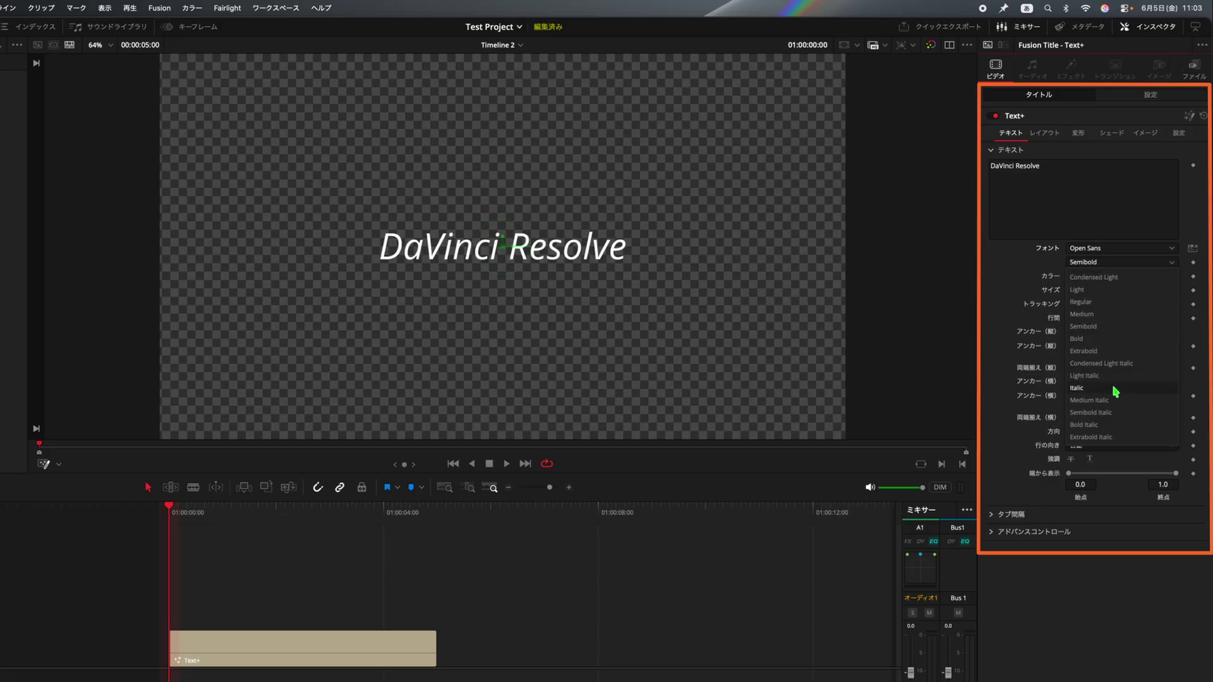
{"action": "left_click", "coordinate": [1107, 428]}
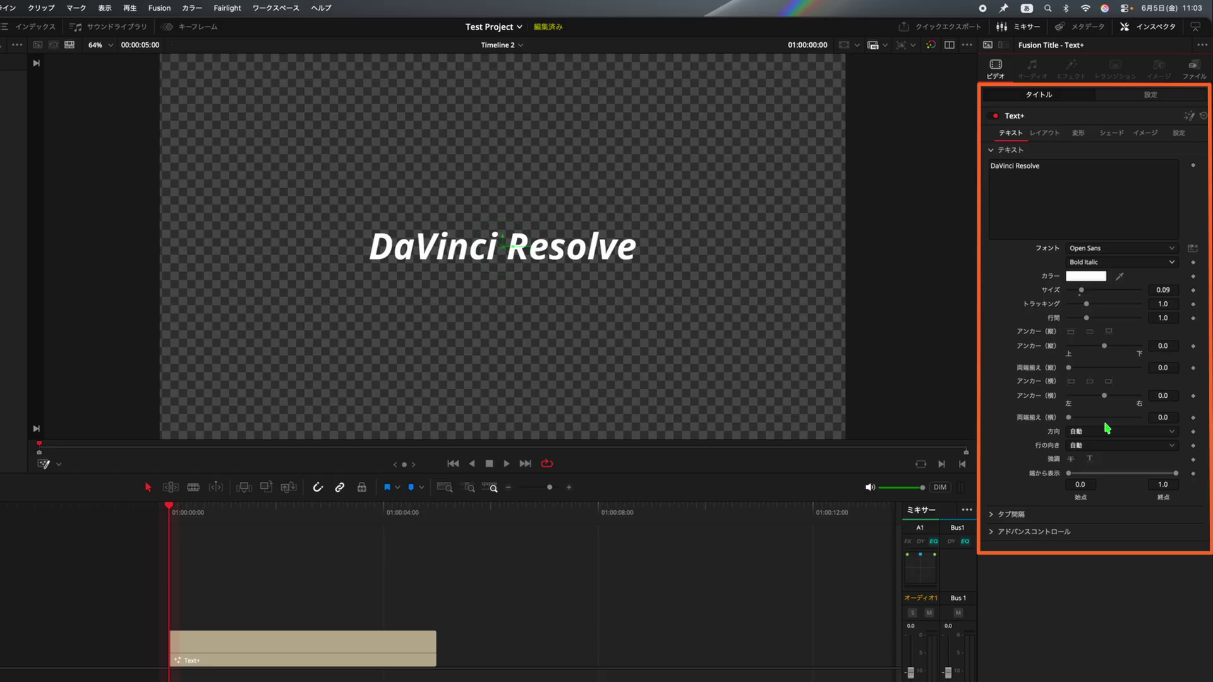
{"action": "left_click", "coordinate": [1097, 278]}
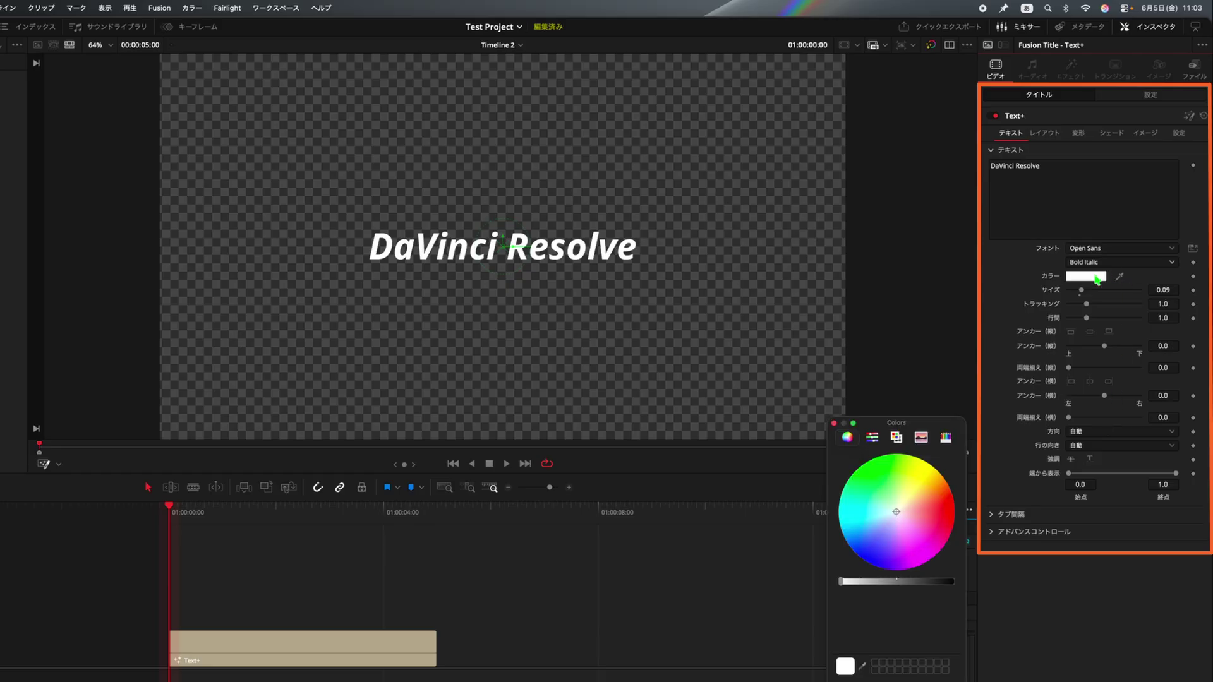
{"action": "left_click_drag", "start_coordinate": [897, 513], "coordinate": [912, 488]}
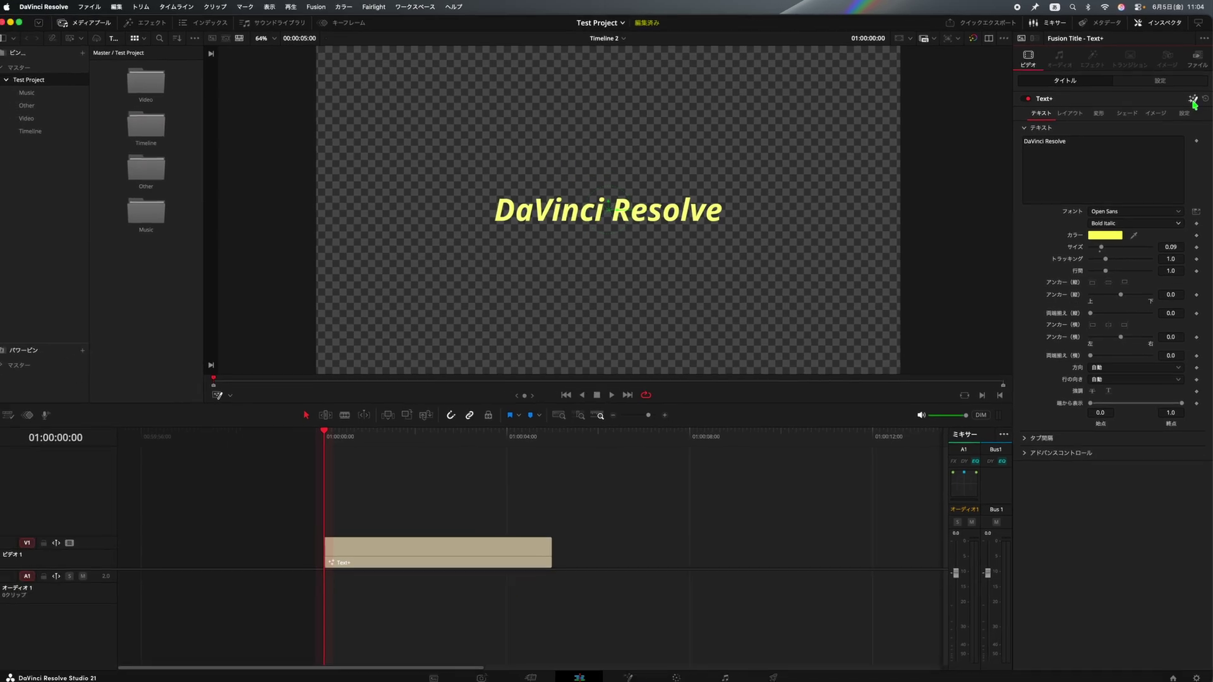
- Open the title on the Fusion page, switch to a single viewer, and select the Template node
{"action": "left_click", "coordinate": [1193, 101]}
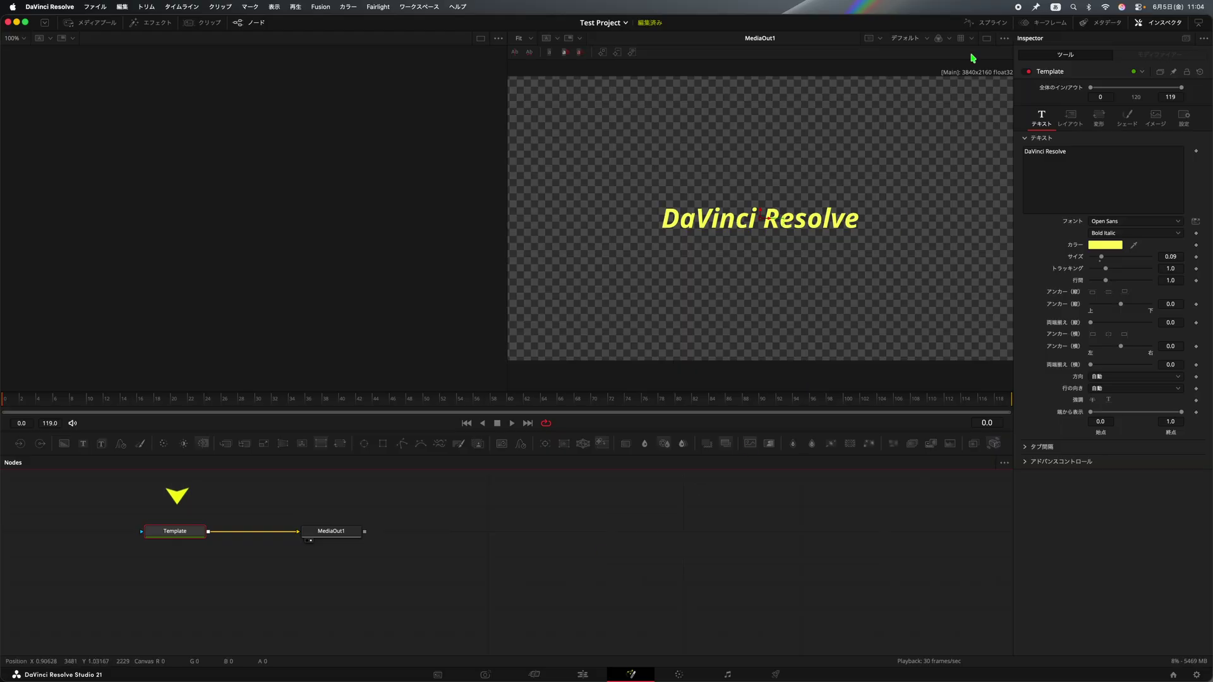
{"action": "left_click", "coordinate": [987, 40]}
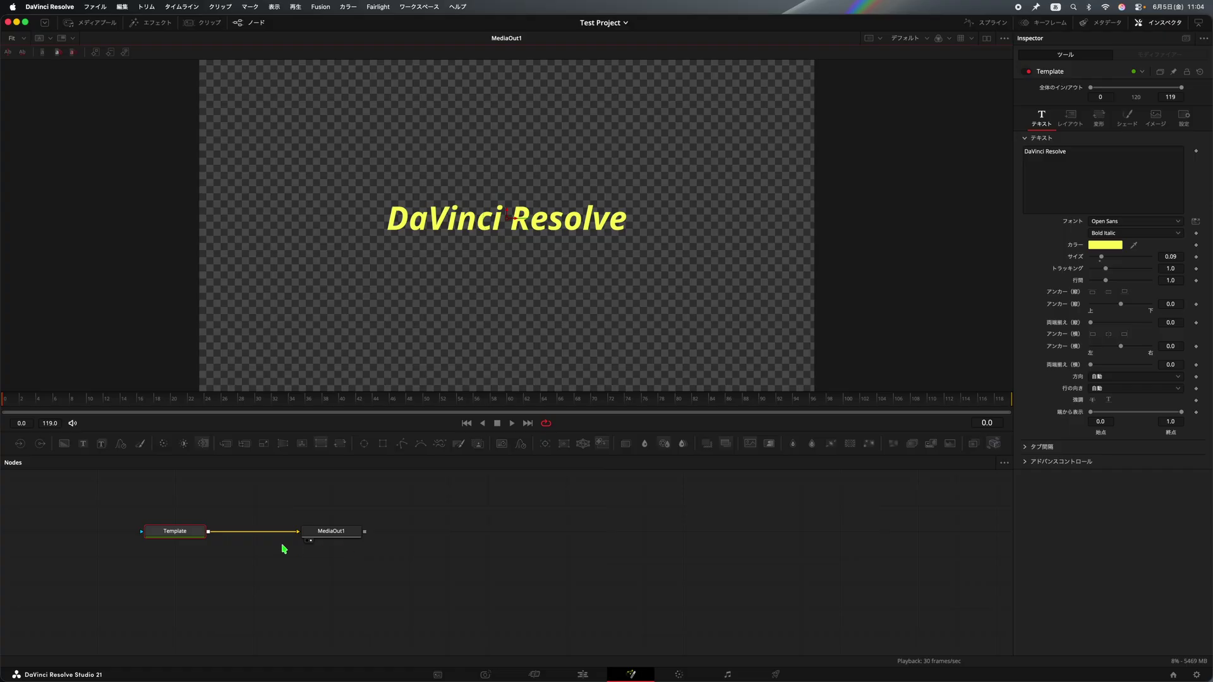
{"action": "left_click", "coordinate": [197, 537]}
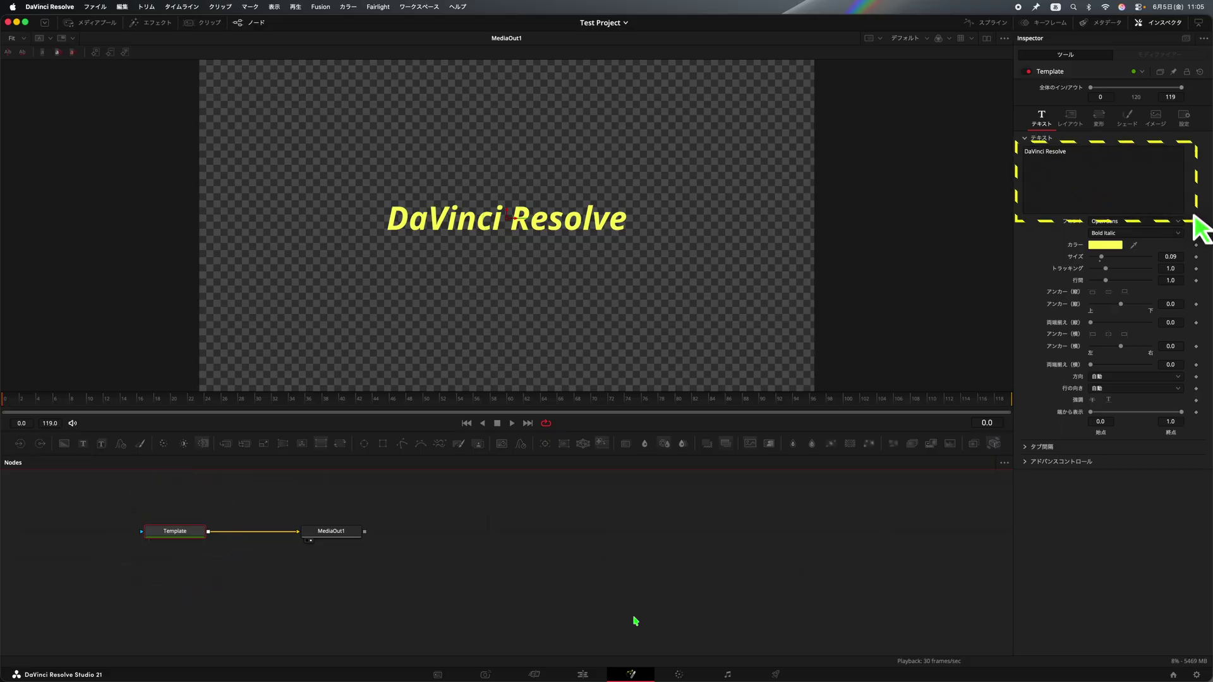
- Apply the character-level styling modifier (文字単位のスタイリング) to the Template text and show the modifier's settings
{"action": "right_click", "coordinate": [1082, 206]}
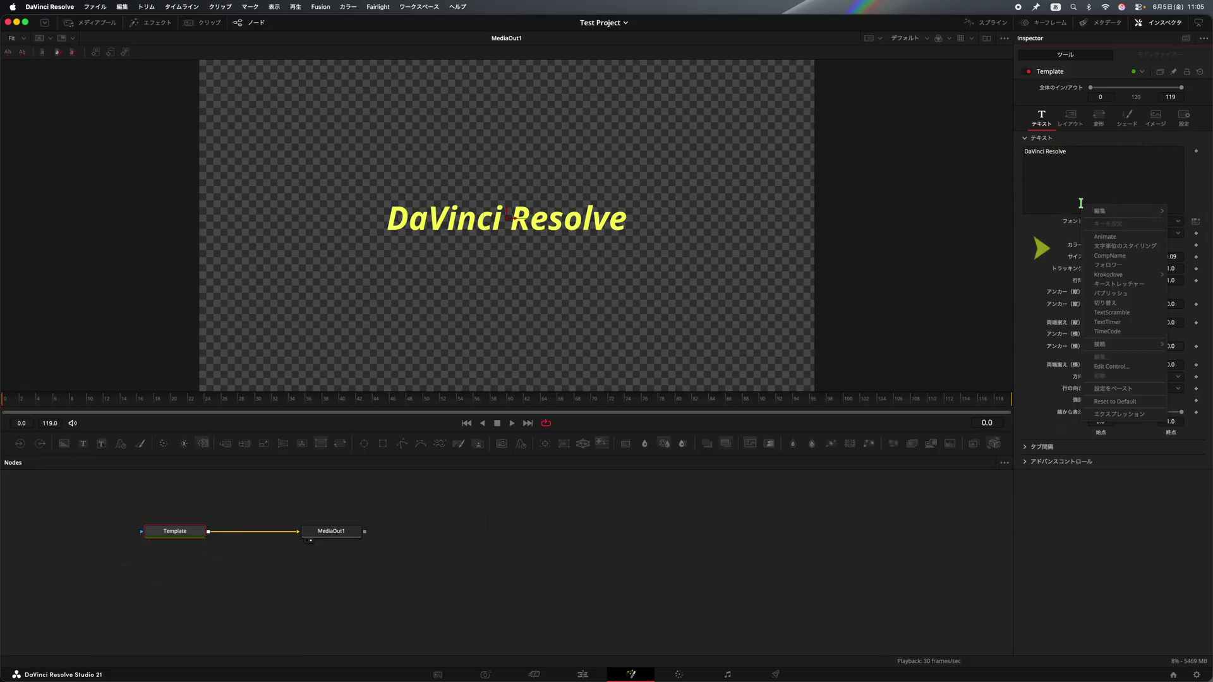
{"action": "left_click", "coordinate": [1157, 245]}
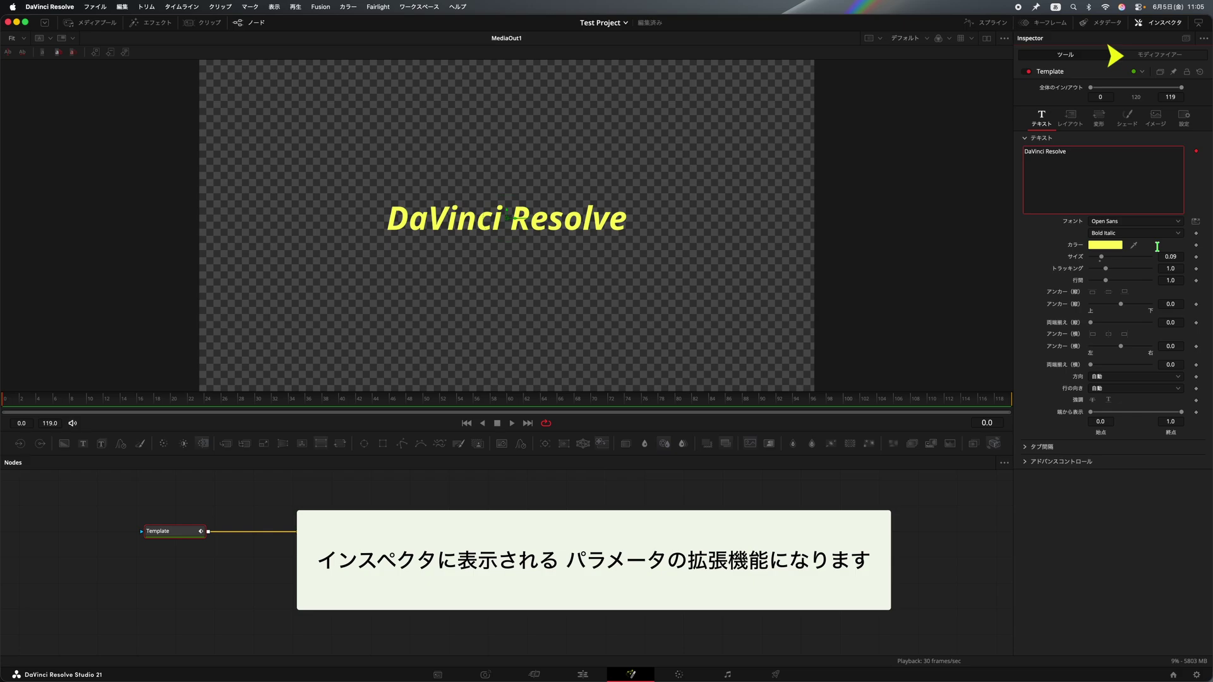
{"action": "left_click", "coordinate": [1175, 57]}
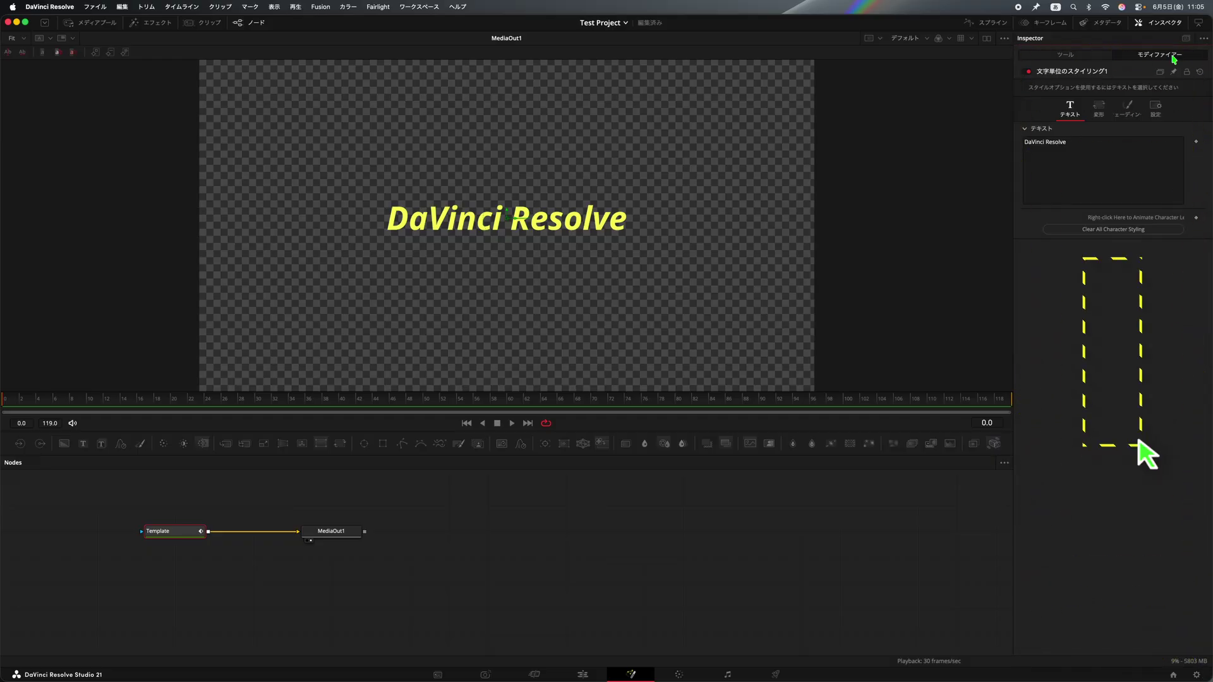
- Style only the word "Resolve" in light blue, with size about 0.165 and tracking about 1.134
{"action": "left_click_drag", "start_coordinate": [563, 238], "coordinate": [629, 244]}
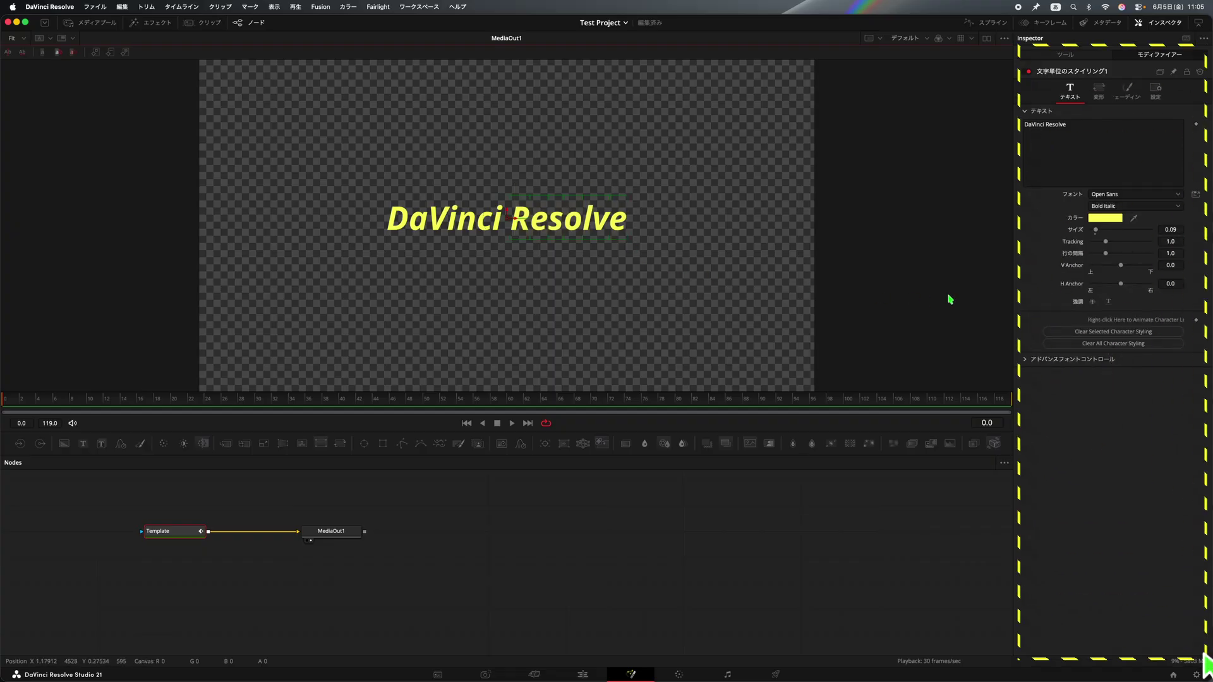
{"action": "left_click", "coordinate": [1105, 218]}
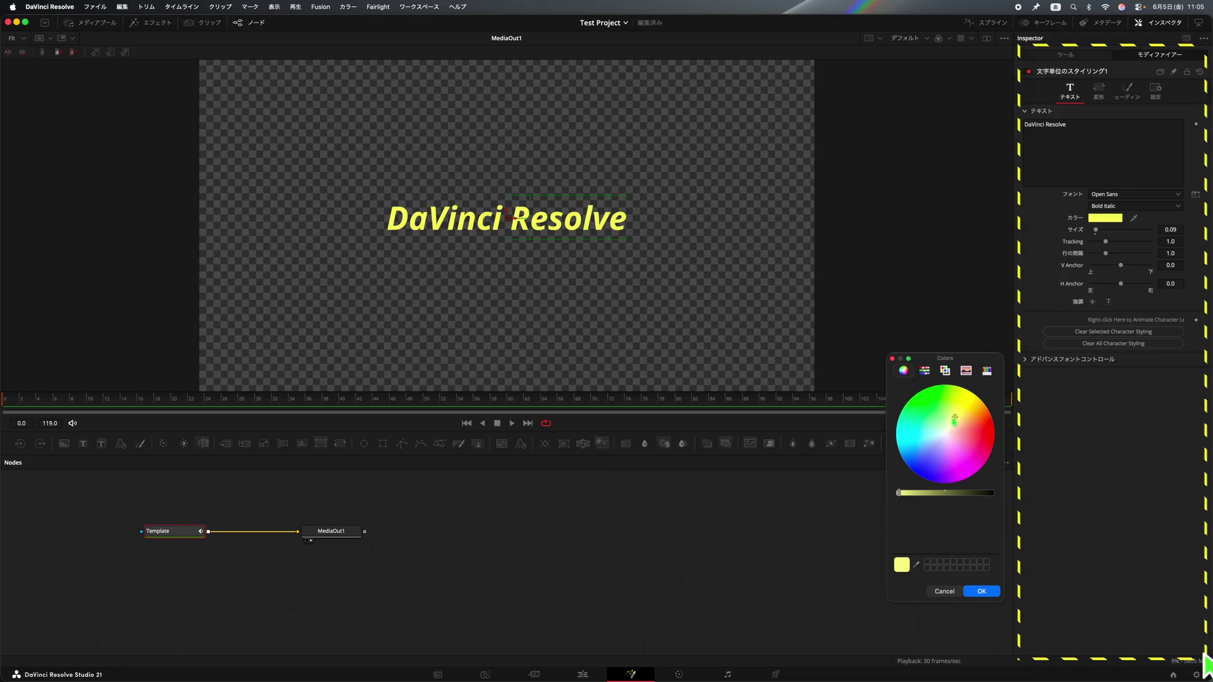
{"action": "left_click_drag", "start_coordinate": [957, 418], "coordinate": [928, 445]}
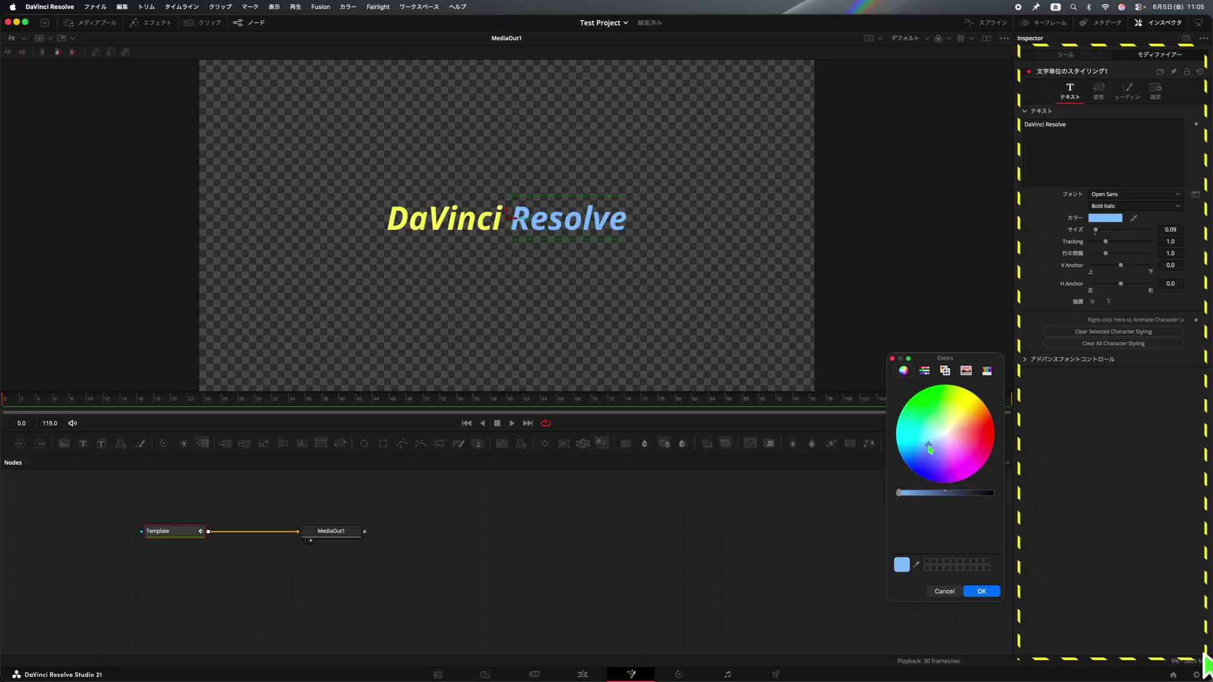
{"action": "left_click", "coordinate": [982, 591]}
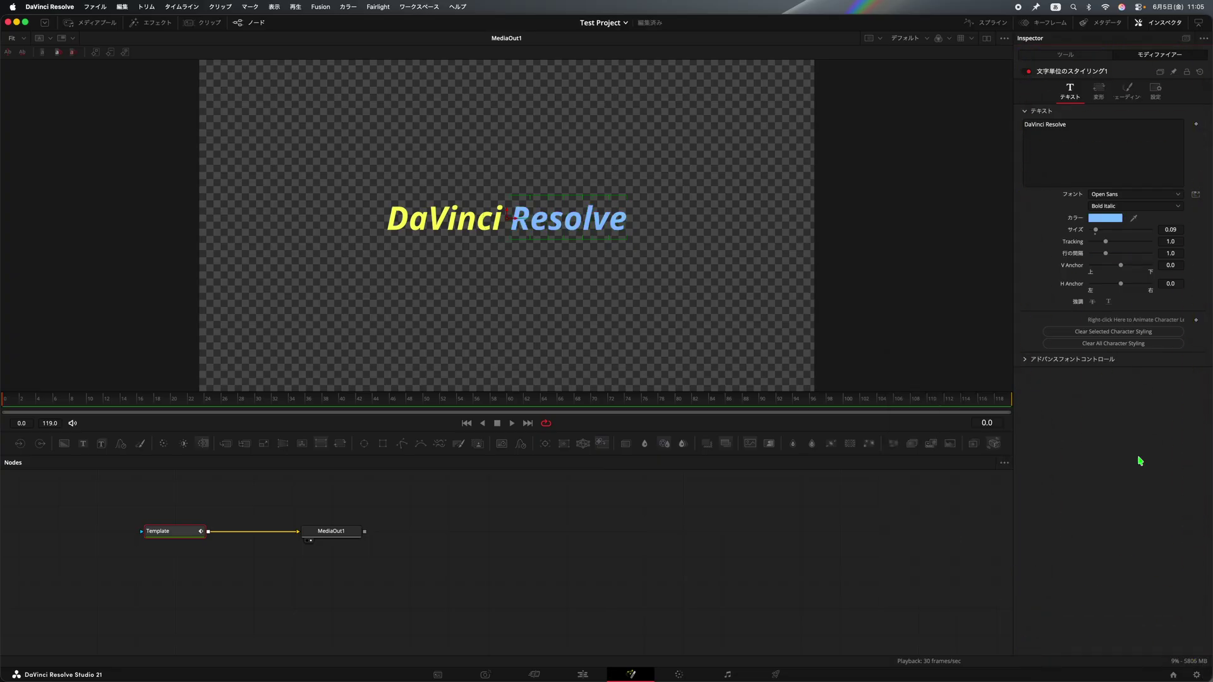
{"action": "left_click_drag", "start_coordinate": [1098, 232], "coordinate": [1112, 251]}
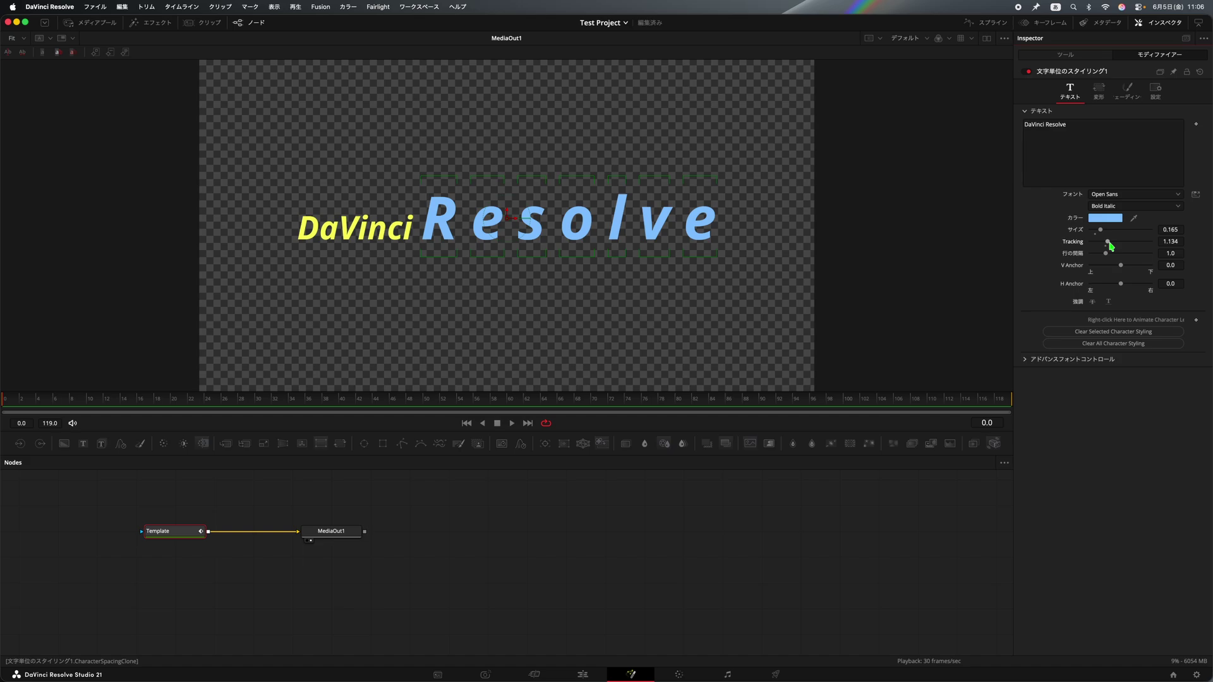
- Remove the character-level styling modifier (文字単位のスタイリング1) from the Template text and return to the Edit page
{"action": "left_click", "coordinate": [1070, 55]}
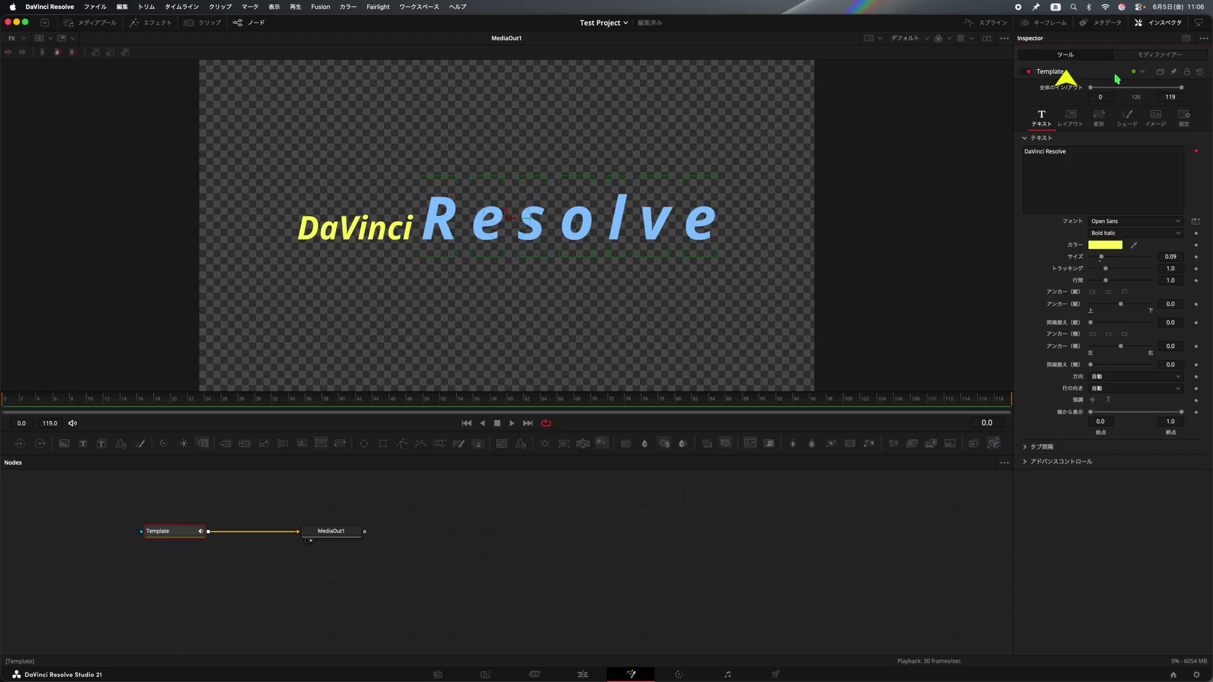
{"action": "right_click", "coordinate": [1097, 163]}
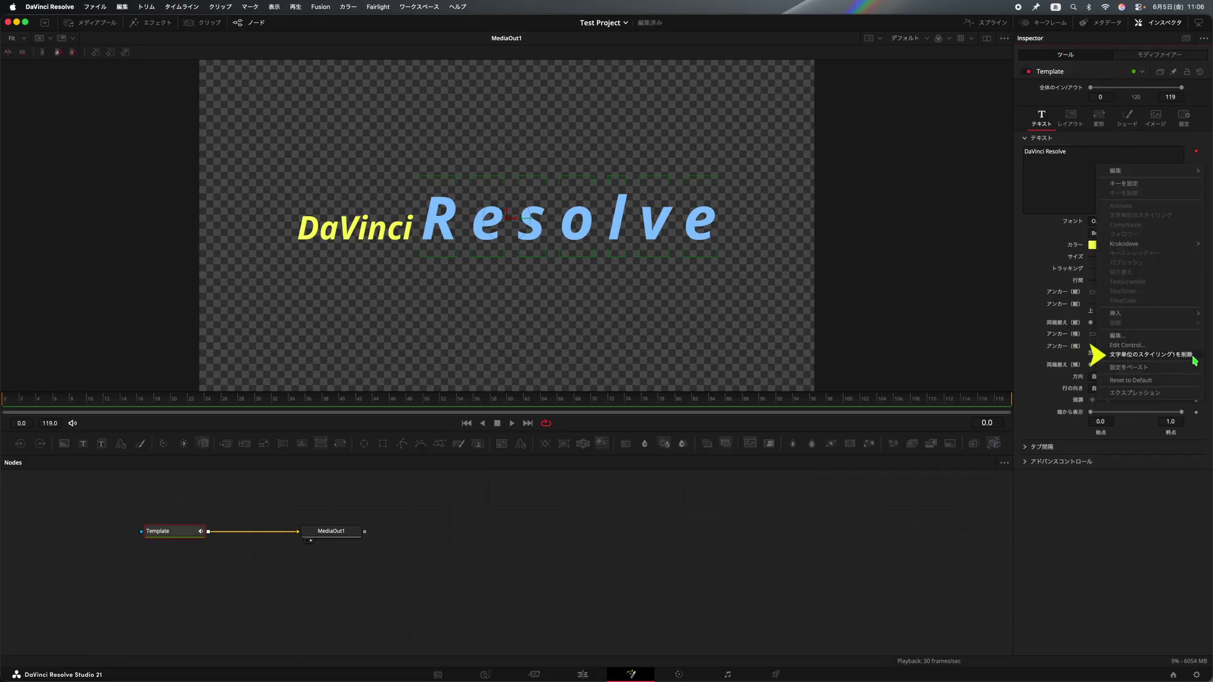
{"action": "left_click", "coordinate": [1193, 355]}
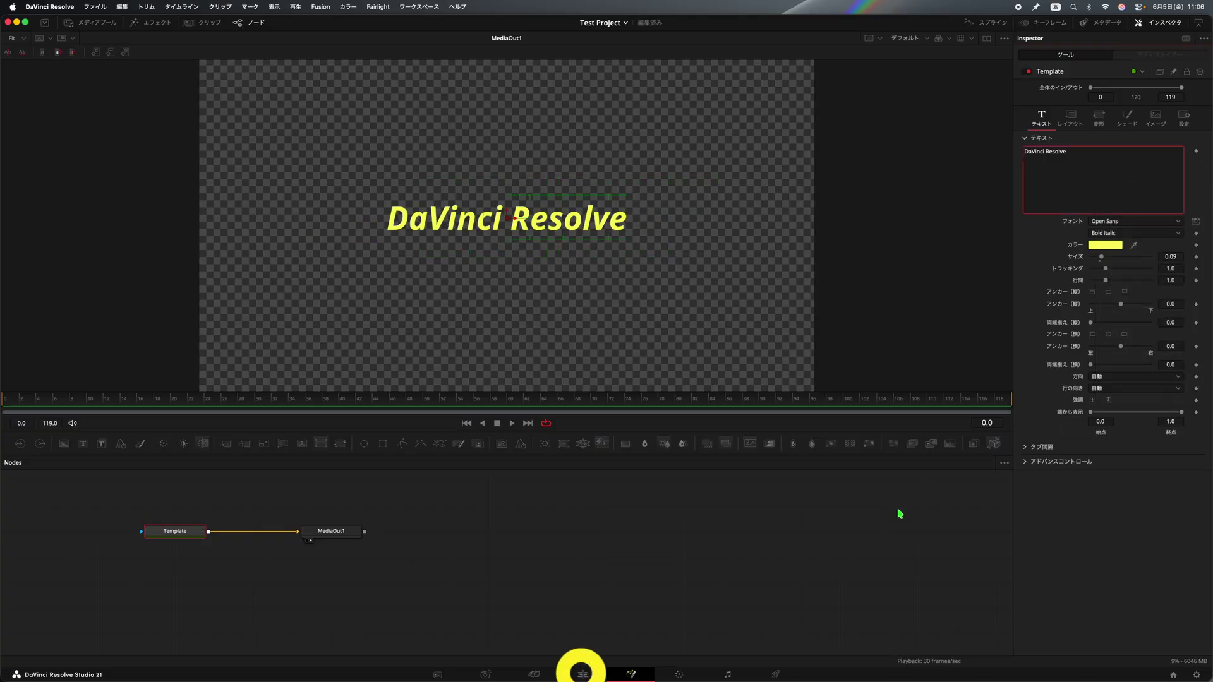
{"action": "left_click", "coordinate": [583, 675]}
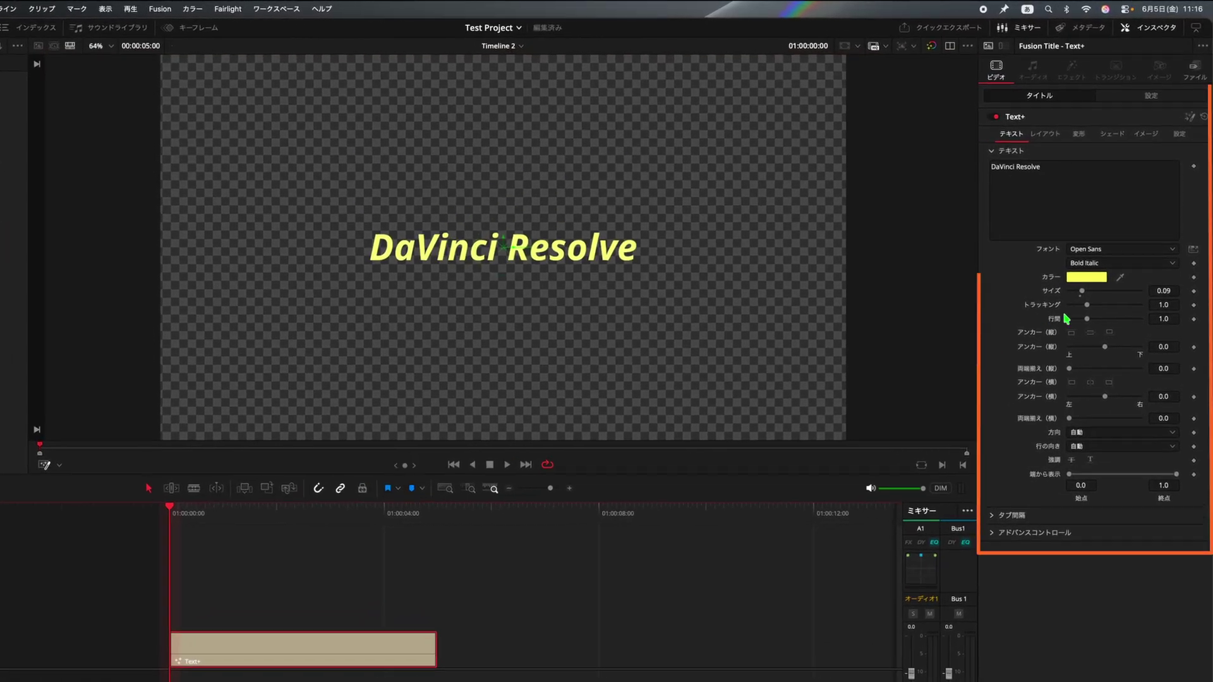
- Try a title size of about 0.0512 and a tracking of about 1.071, resetting each to its default
{"action": "mouse_move", "coordinate": [1082, 292]}
{"action": "left_mouse_down"}
{"action": "mouse_move", "coordinate": [1091, 297]}
{"action": "mouse_move", "coordinate": [1077, 302]}
{"action": "left_mouse_up"}
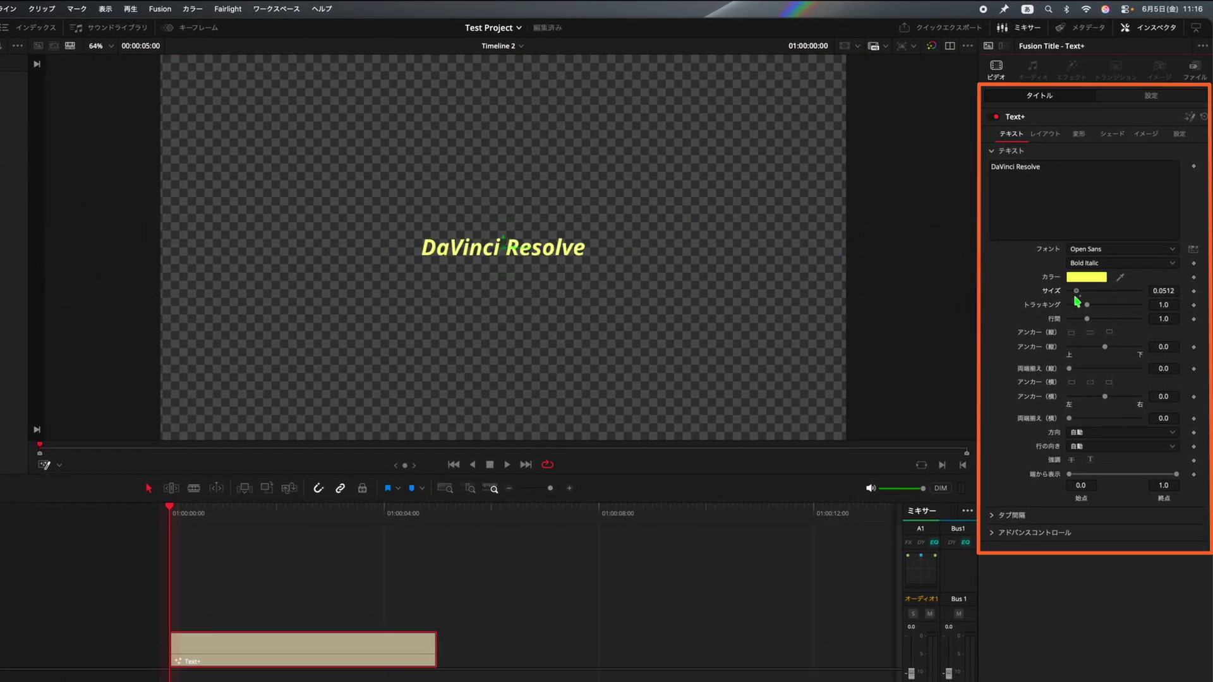
{"action": "double_click", "coordinate": [1054, 296]}
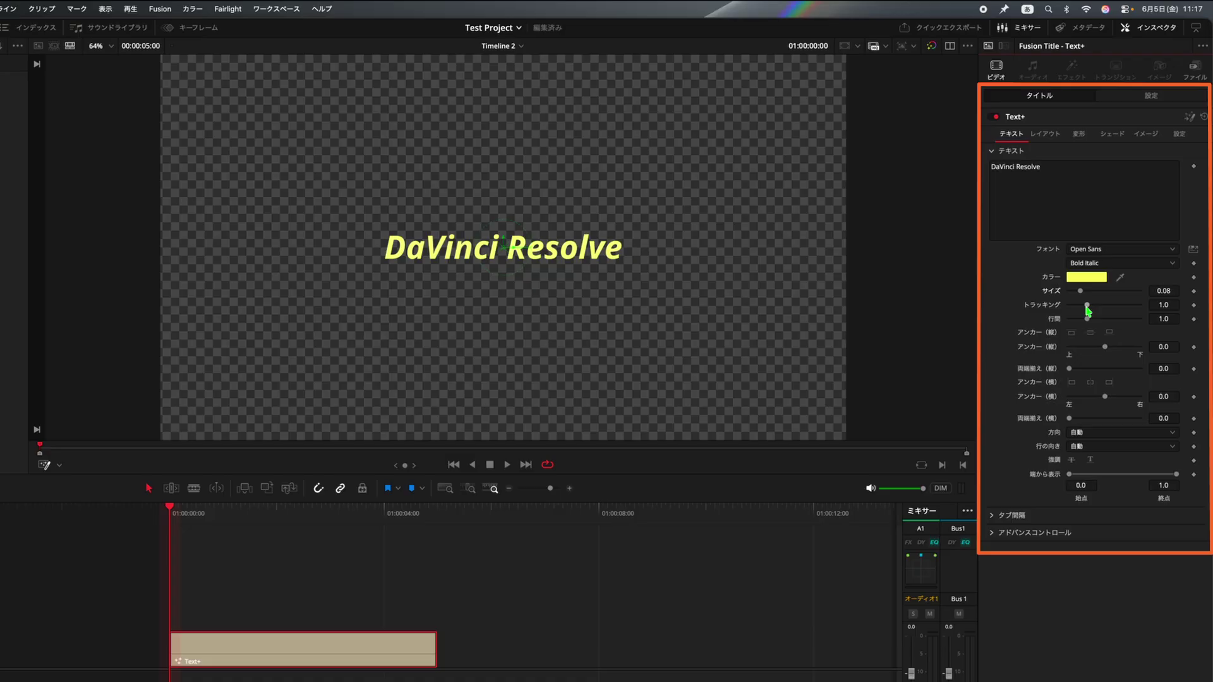
{"action": "mouse_move", "coordinate": [1087, 305]}
{"action": "left_mouse_down"}
{"action": "mouse_move", "coordinate": [1102, 312]}
{"action": "mouse_move", "coordinate": [1089, 316]}
{"action": "left_mouse_up"}
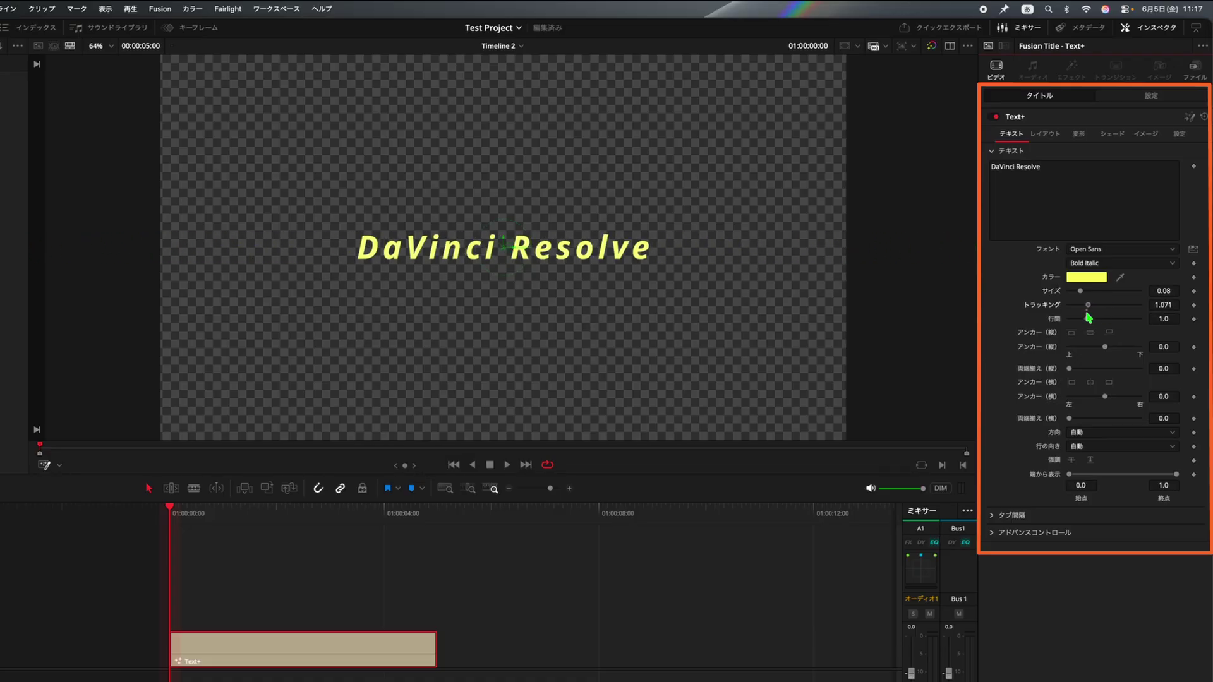
{"action": "double_click", "coordinate": [1048, 309]}
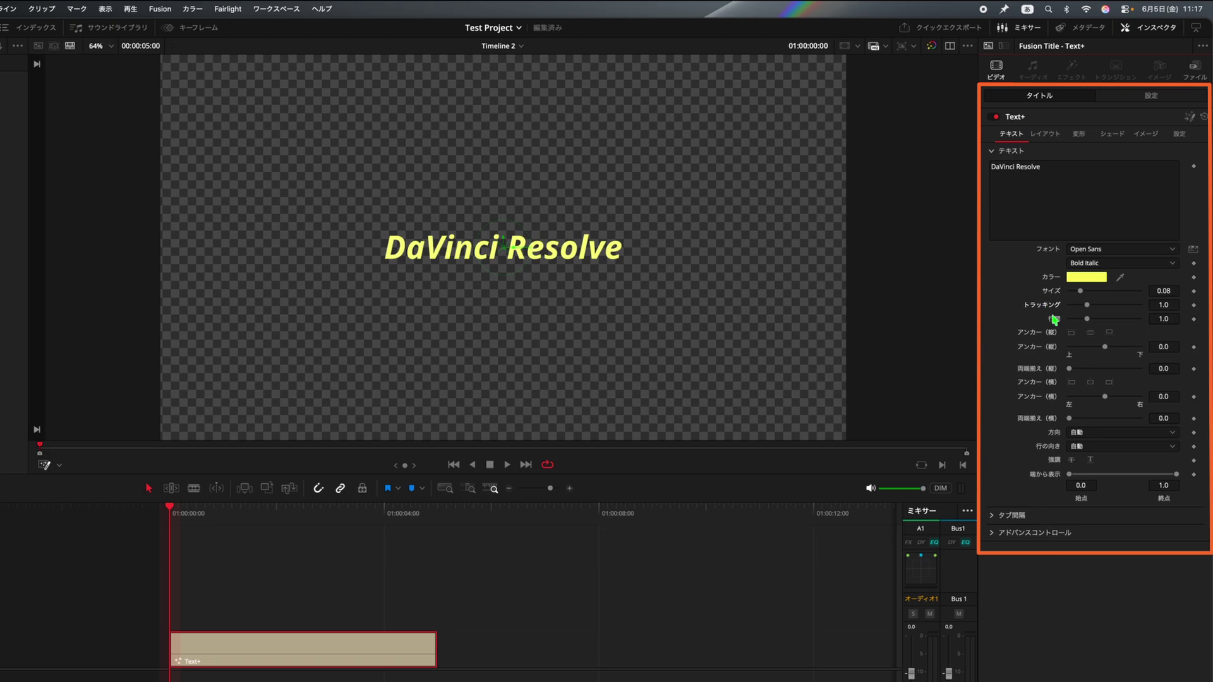
- Break the title into two lines, "DaVinci" and "Resolve", try a line spacing of about 0.819, and reset the spacing
{"action": "left_click", "coordinate": [1016, 170]}
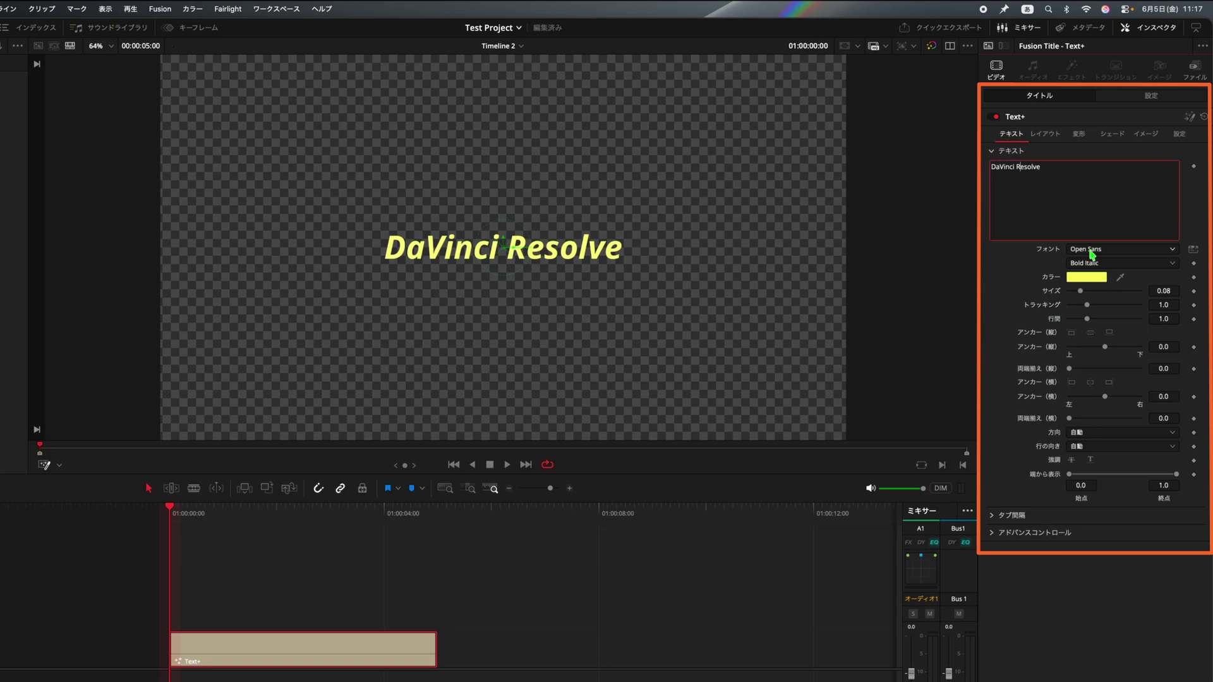
{"action": "key", "text": "Return"}
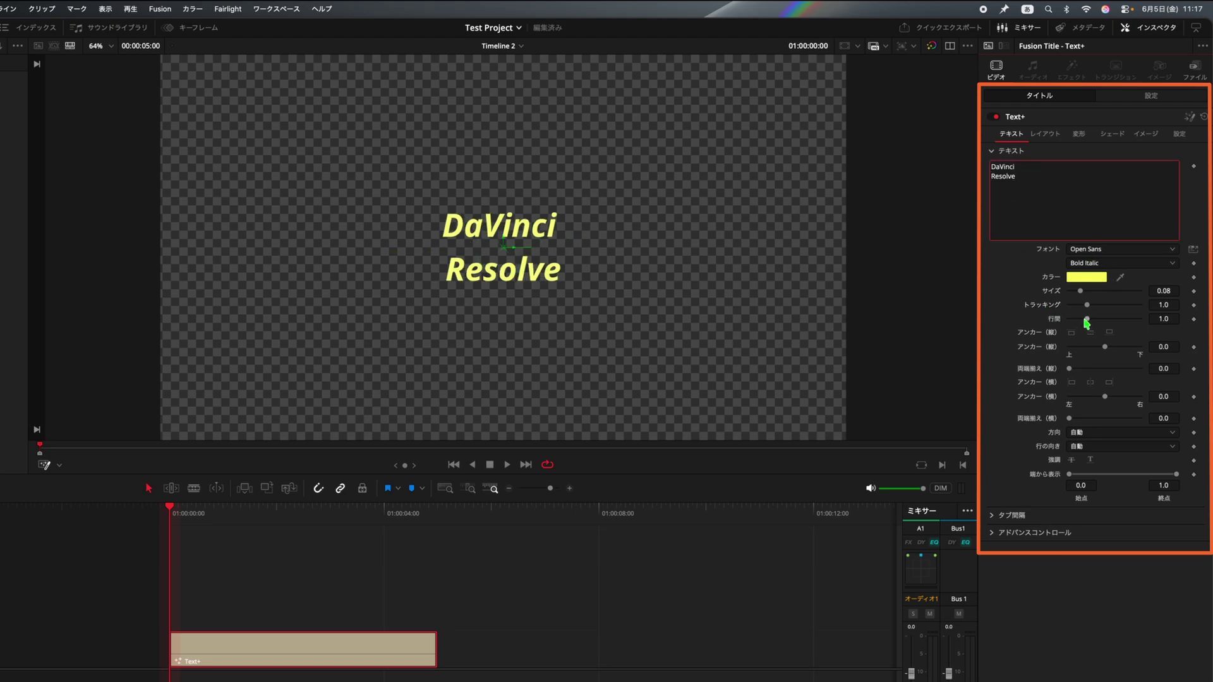
{"action": "mouse_move", "coordinate": [1087, 319]}
{"action": "left_mouse_down"}
{"action": "mouse_move", "coordinate": [1128, 326]}
{"action": "mouse_move", "coordinate": [1083, 322]}
{"action": "left_mouse_up"}
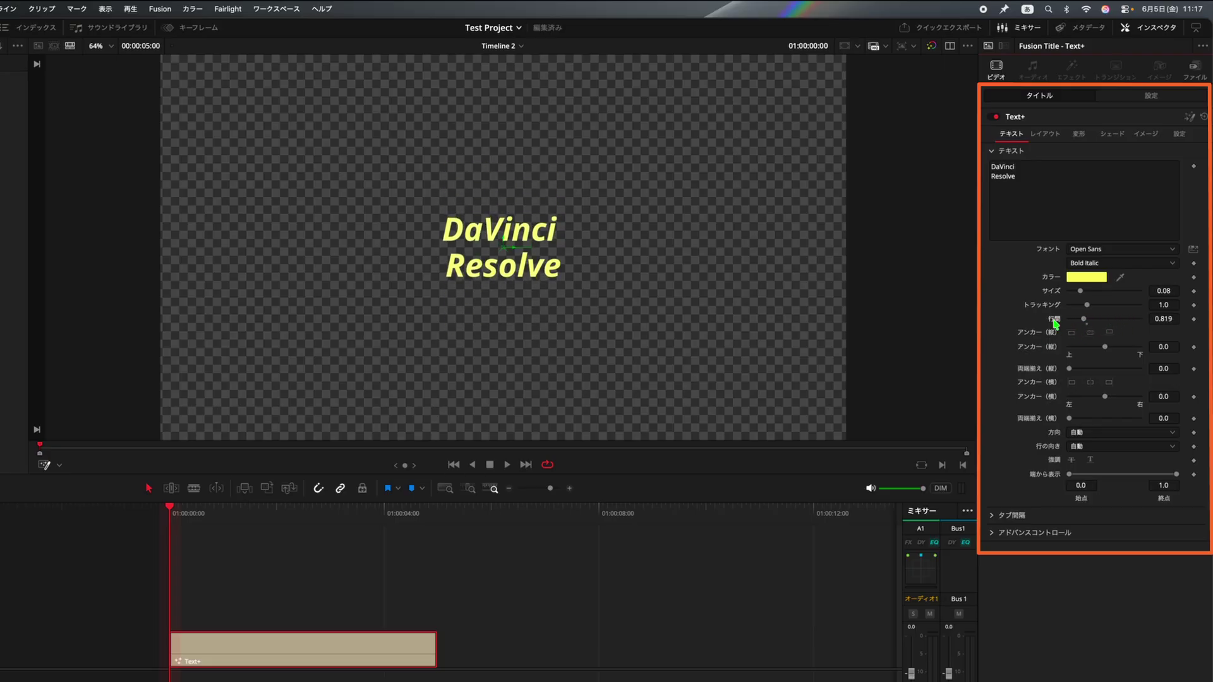
{"action": "double_click", "coordinate": [1056, 323]}
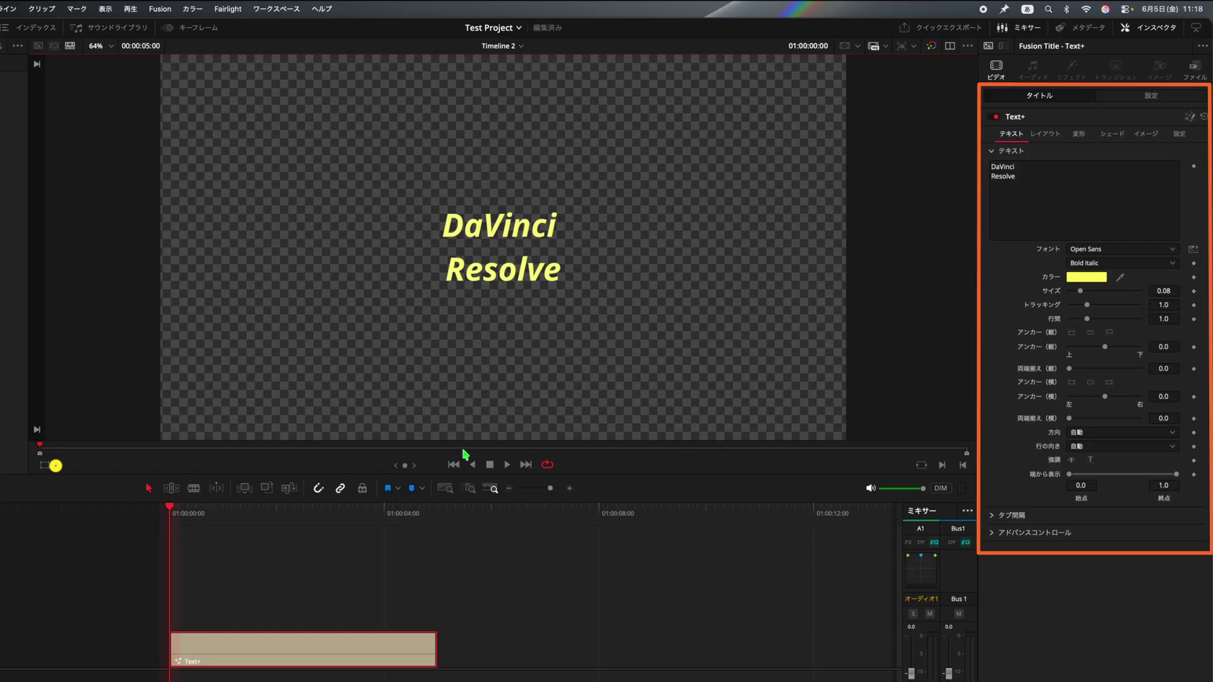
- Set the viewer's on-screen controls to the Fusion overlay (Fusionオーバーレイ) and deselect the Text+ clip
{"action": "left_click", "coordinate": [60, 468]}
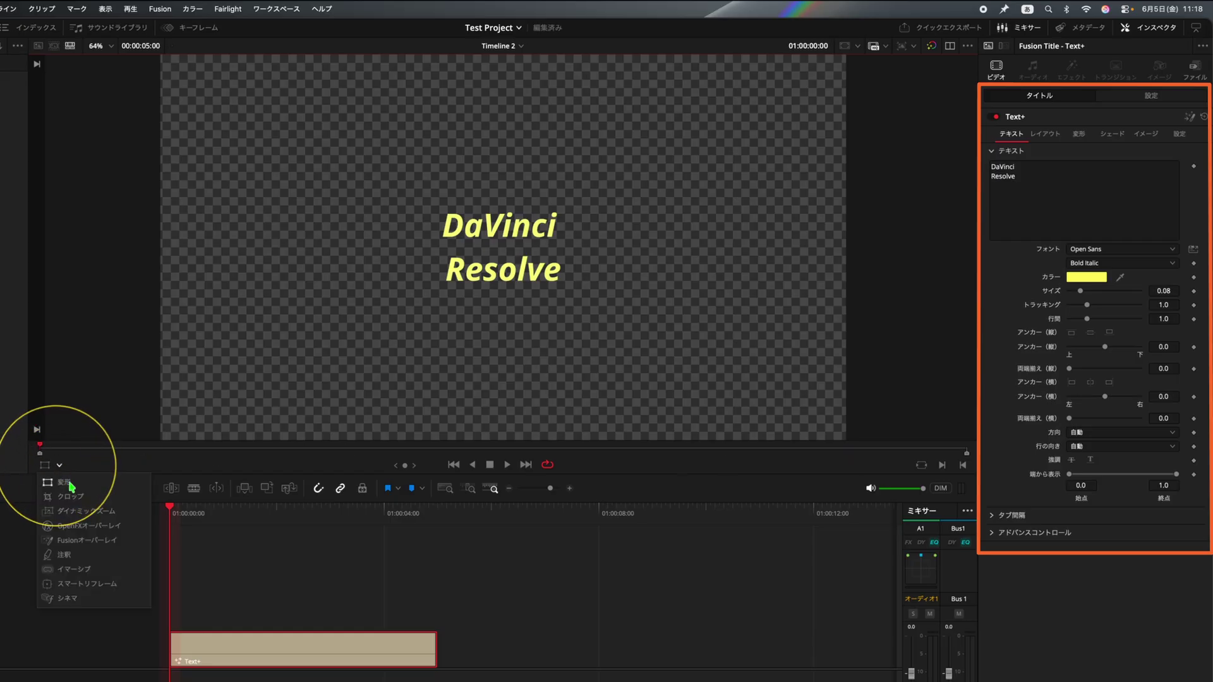
{"action": "left_click", "coordinate": [89, 541]}
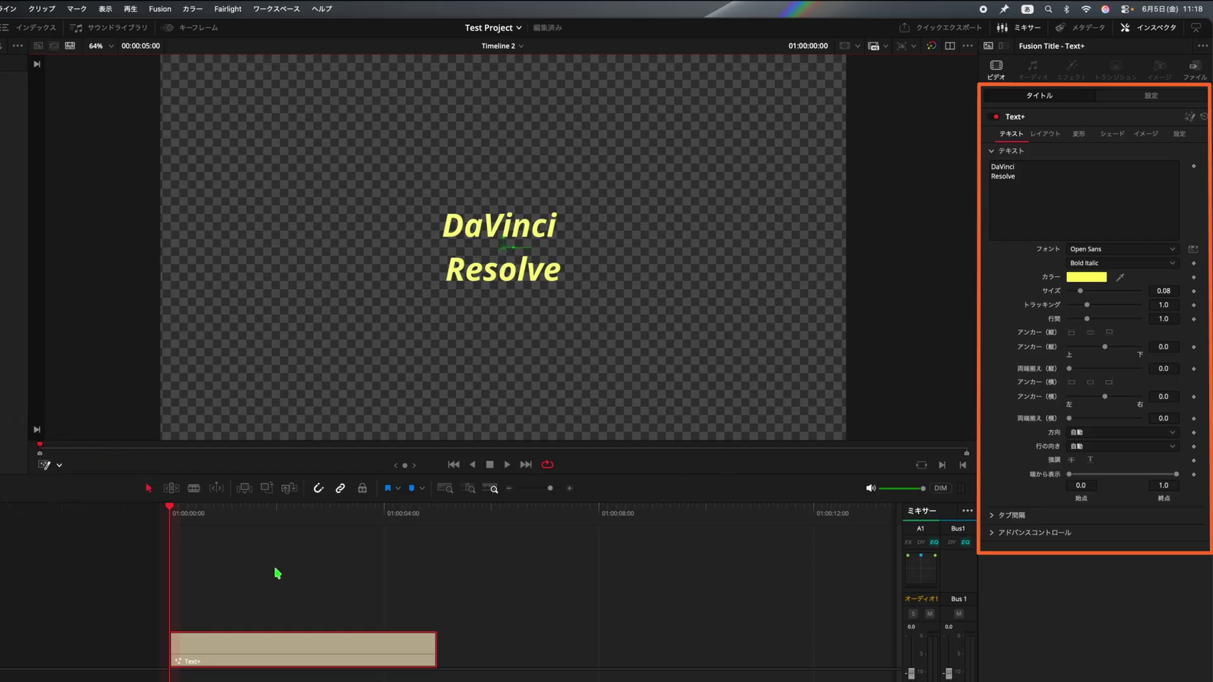
{"action": "left_click", "coordinate": [501, 588]}
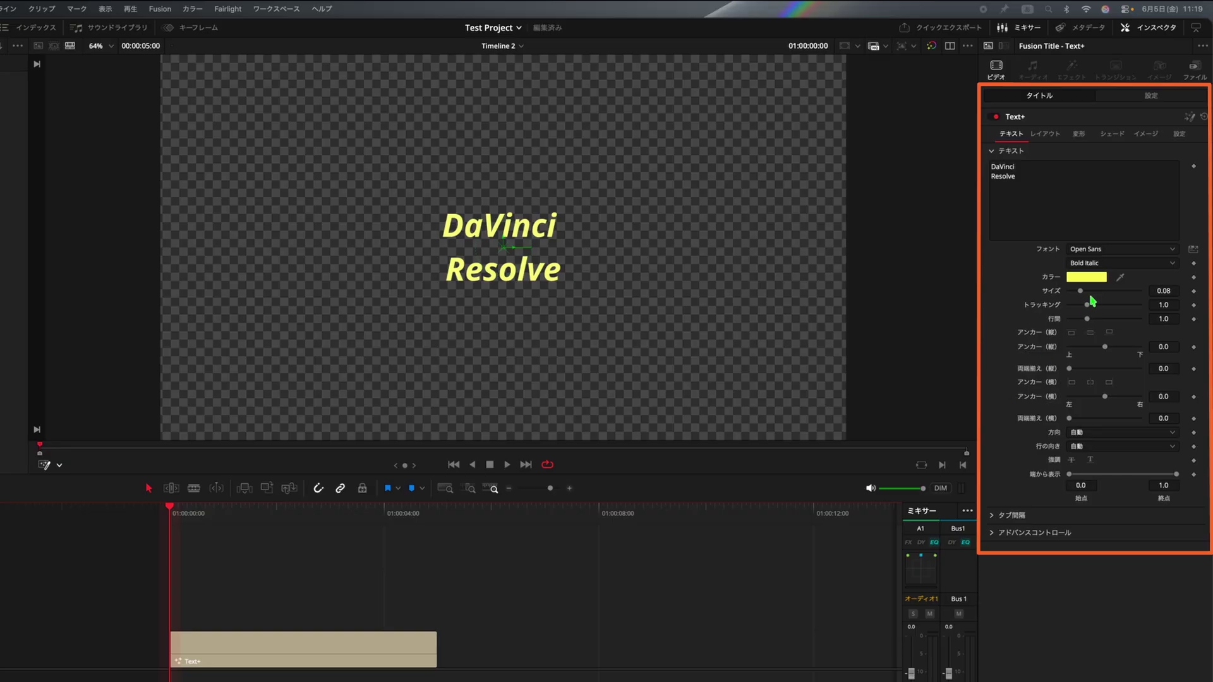
- Try a title size of about 0.169 with the centered anchor, reset it, and try resizing with the vertical anchor set to top
{"action": "mouse_move", "coordinate": [1082, 292]}
{"action": "left_mouse_down"}
{"action": "mouse_move", "coordinate": [1131, 294]}
{"action": "mouse_move", "coordinate": [1096, 295]}
{"action": "left_mouse_up"}
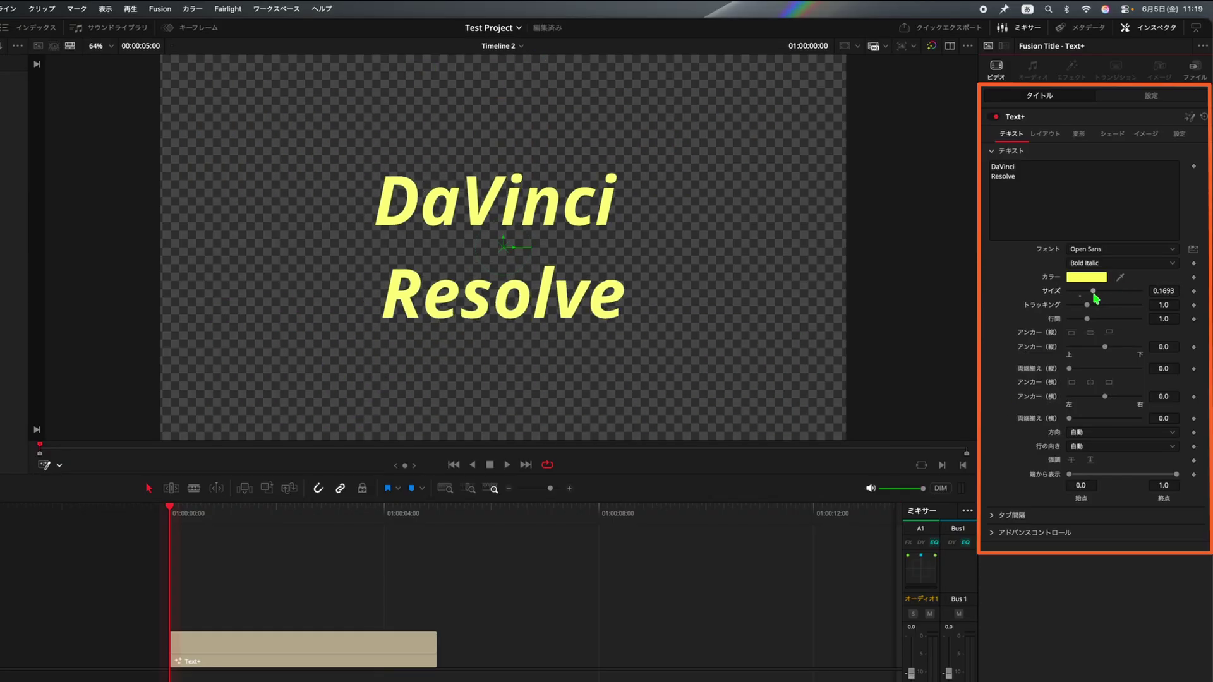
{"action": "double_click", "coordinate": [1054, 294]}
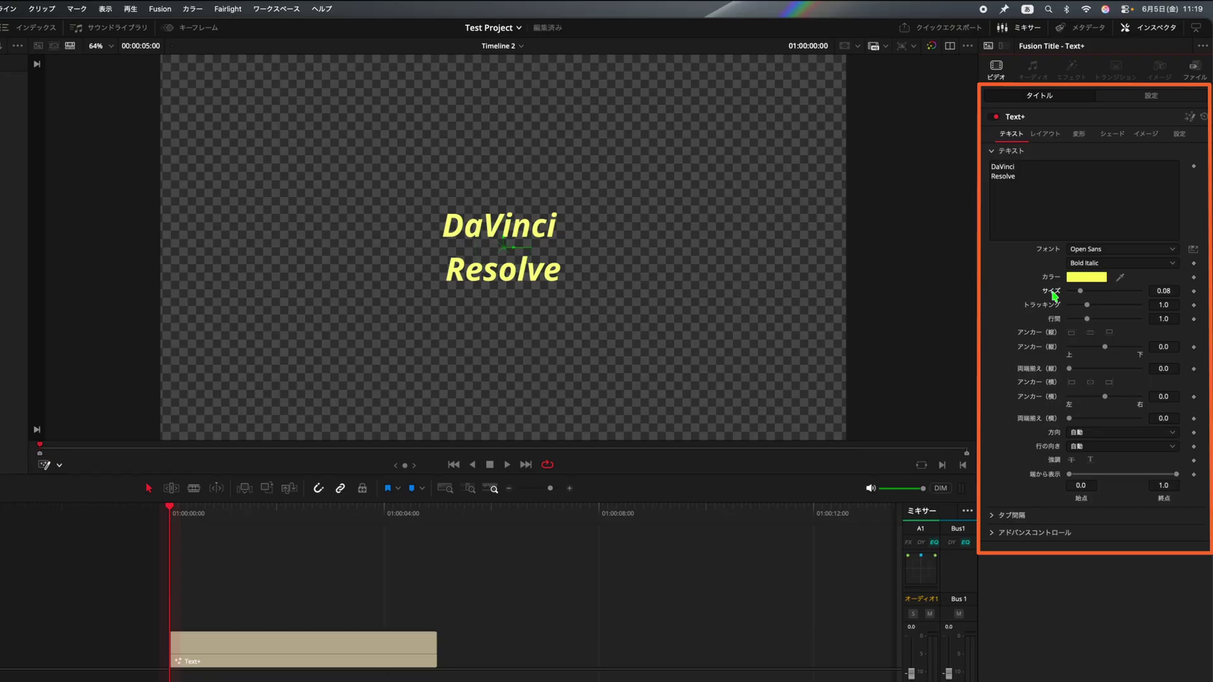
{"action": "left_click", "coordinate": [1072, 334]}
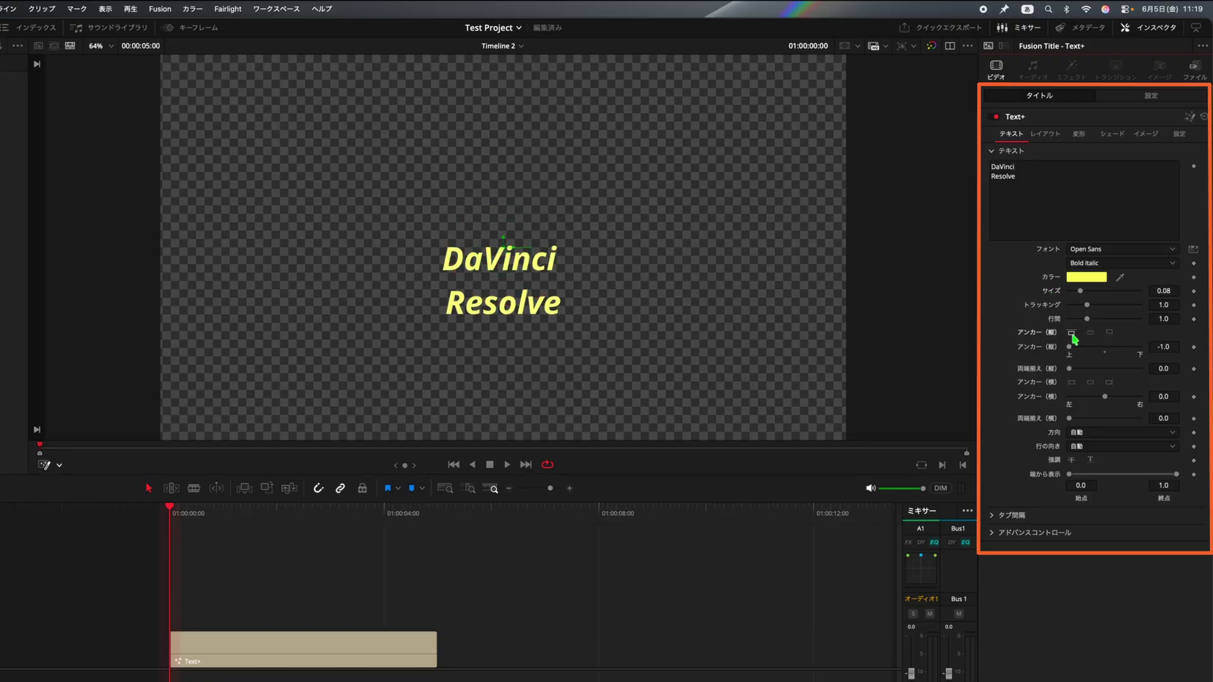
{"action": "left_click_drag", "start_coordinate": [1070, 347], "coordinate": [1036, 348]}
{"action": "mouse_move", "coordinate": [1080, 293]}
{"action": "left_mouse_down"}
{"action": "mouse_move", "coordinate": [1114, 297]}
{"action": "mouse_move", "coordinate": [1083, 304]}
{"action": "mouse_move", "coordinate": [1129, 304]}
{"action": "mouse_move", "coordinate": [1079, 307]}
{"action": "left_mouse_up"}
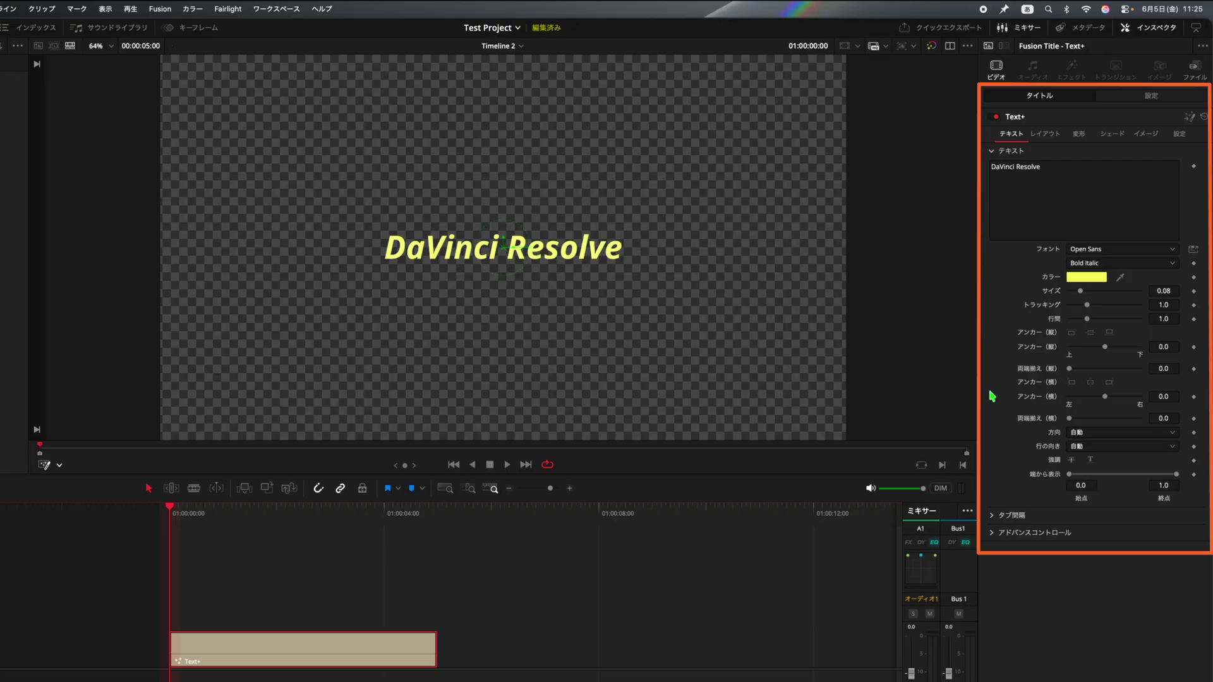
- Try the vertical text direction (縦) with the size reduced to about 0.043 and adjusted tracking
{"action": "left_click", "coordinate": [1118, 433]}
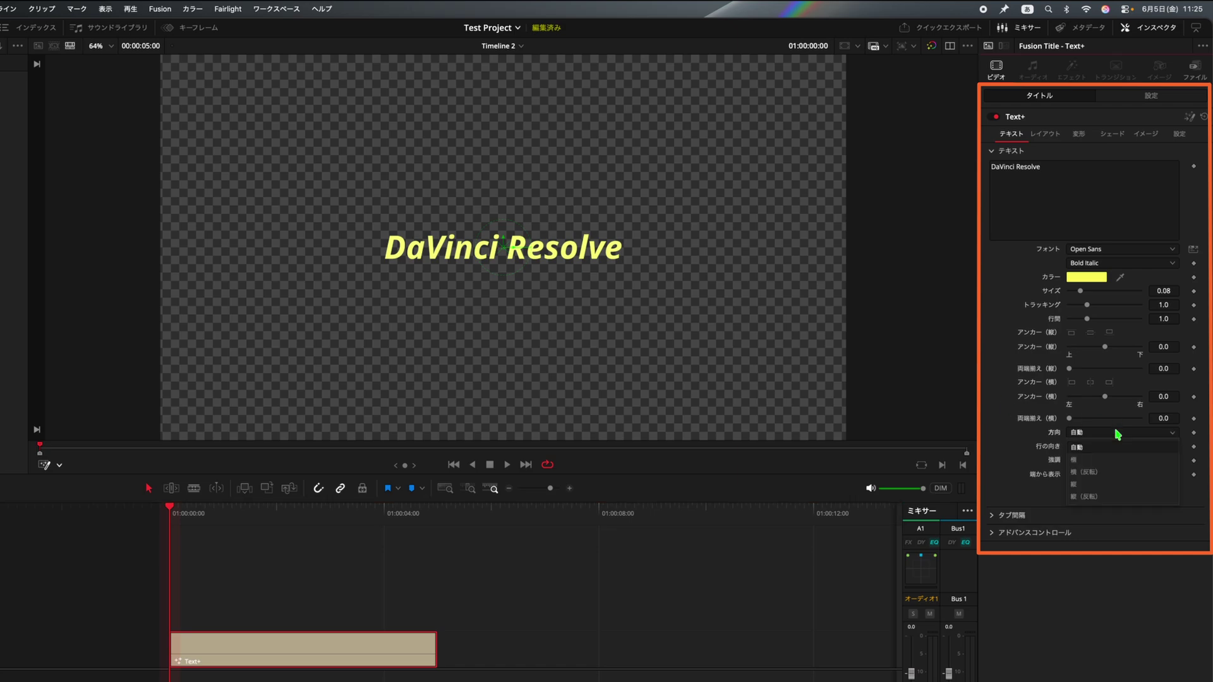
{"action": "left_click", "coordinate": [1103, 485]}
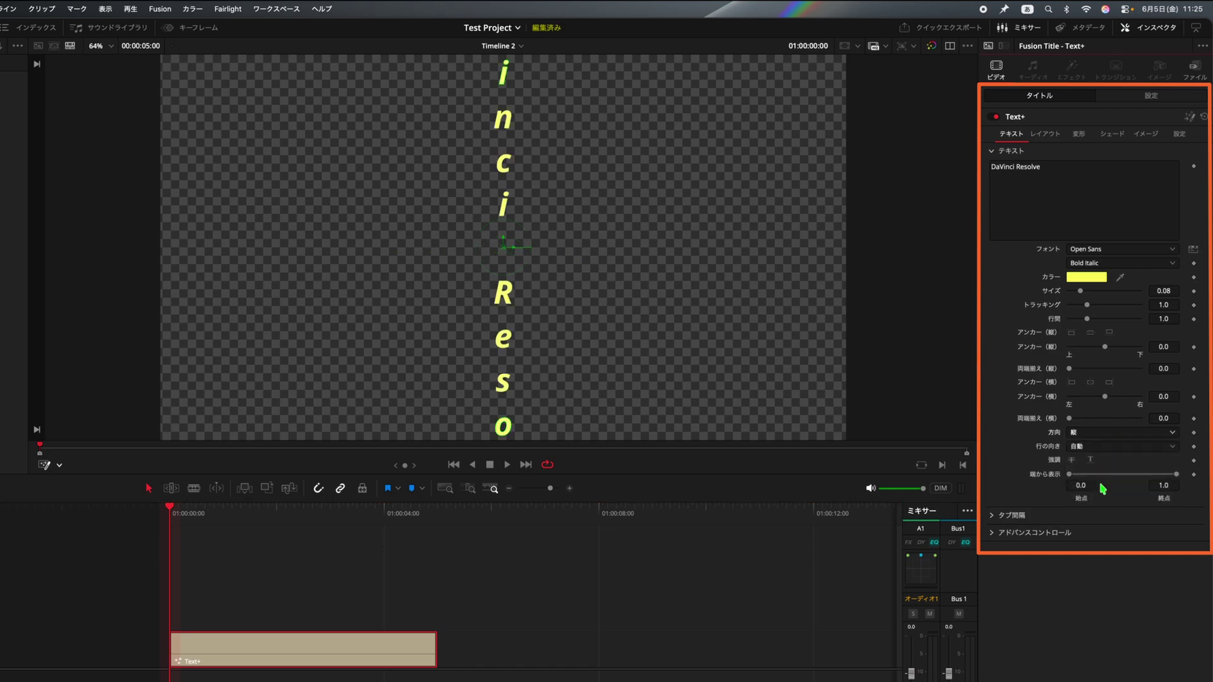
{"action": "left_click_drag", "start_coordinate": [1163, 305], "coordinate": [1076, 291]}
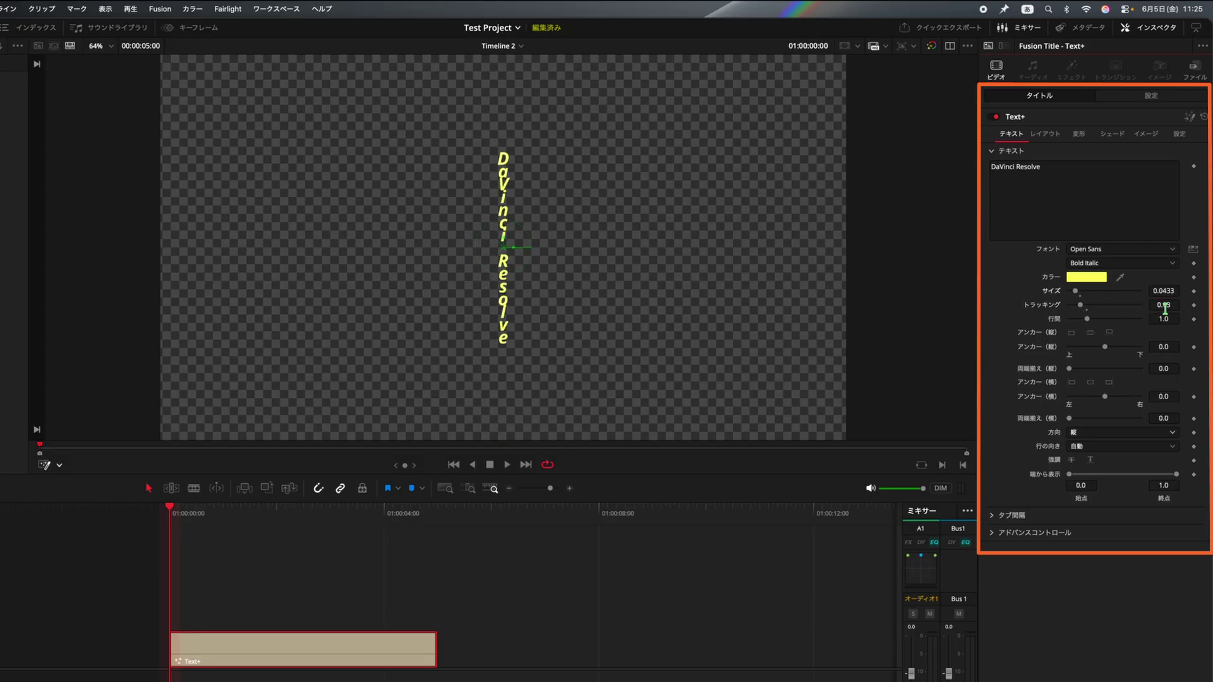
{"action": "left_click_drag", "start_coordinate": [1165, 307], "coordinate": [1201, 306]}
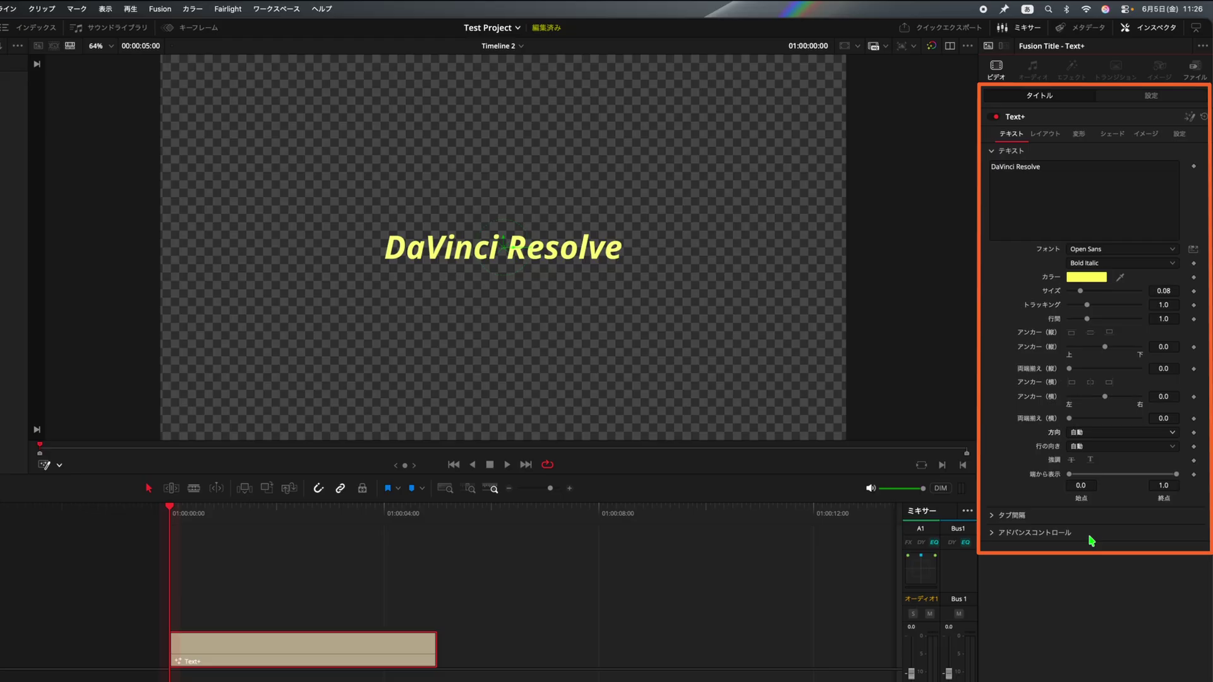
- Try both emphasis options (強調) on the title text
{"action": "left_click", "coordinate": [1071, 460]}
{"action": "left_click", "coordinate": [1072, 462]}
{"action": "left_click", "coordinate": [1091, 461]}
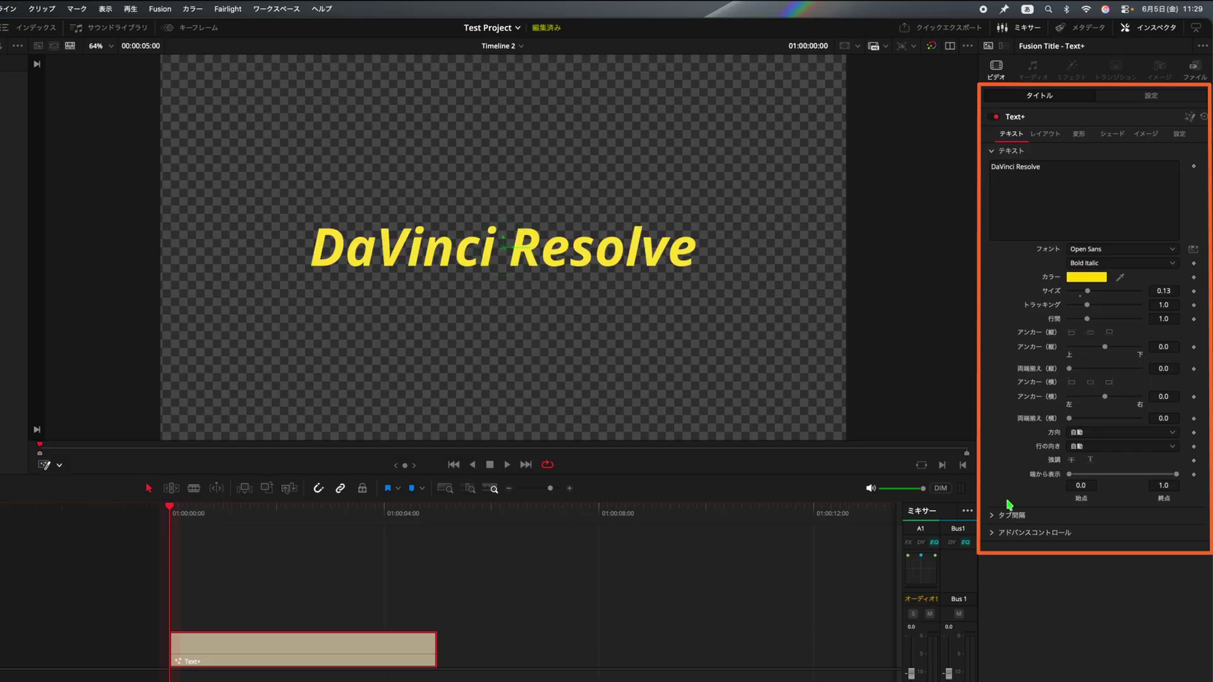
- Try the write-on effect (端から表示) by moving its start and end points across the range, and reset it
{"action": "left_click_drag", "start_coordinate": [1176, 473], "coordinate": [1071, 477]}
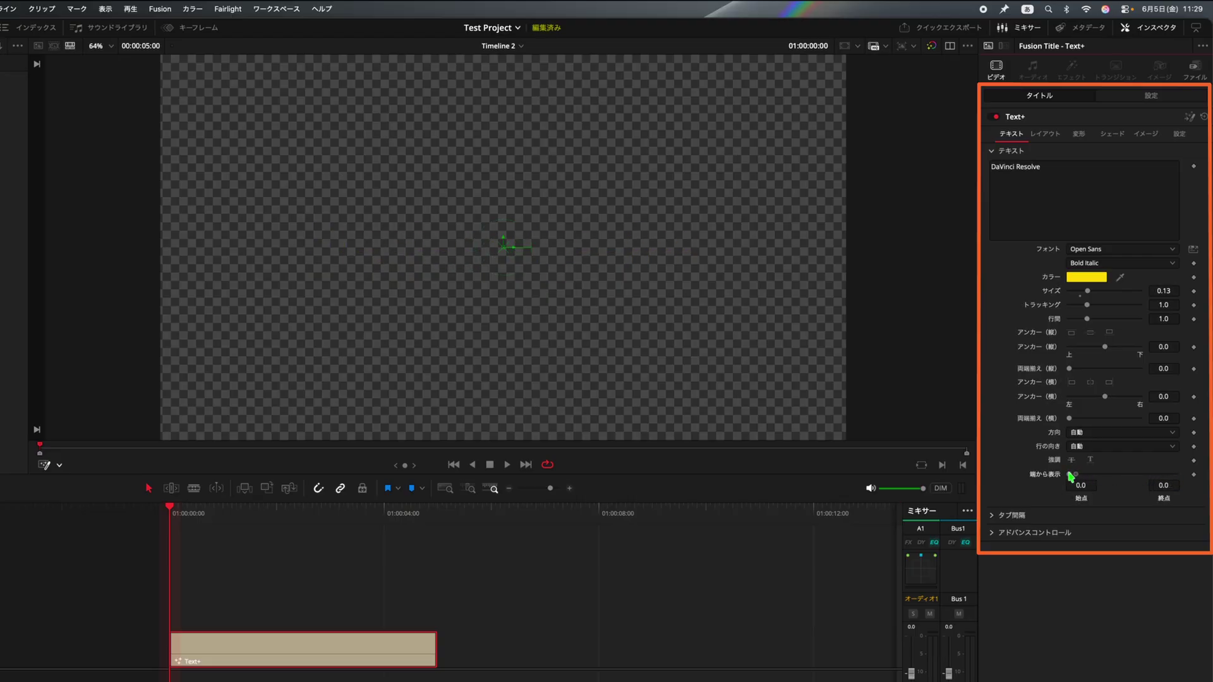
{"action": "left_click_drag", "start_coordinate": [1071, 477], "coordinate": [1177, 478]}
{"action": "left_click_drag", "start_coordinate": [1177, 478], "coordinate": [1072, 477]}
{"action": "double_click", "coordinate": [1056, 478]}
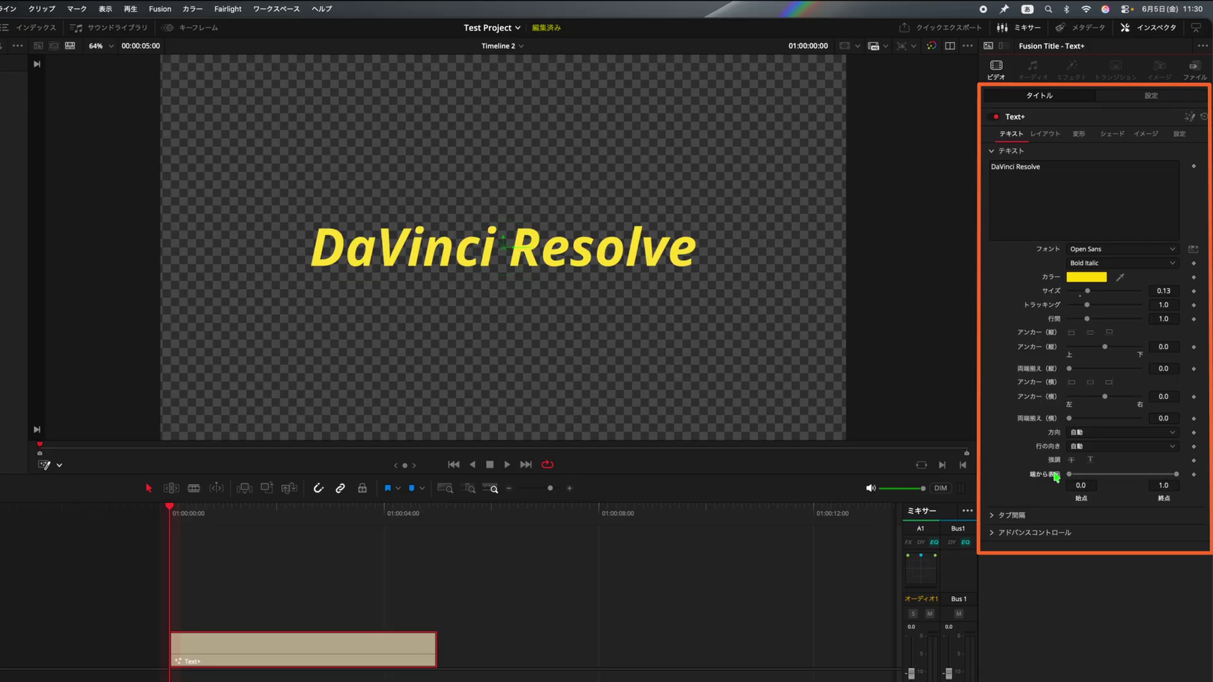
- Keyframe the write-on (端から表示) from an end value of 0.0 at the clip's start to 1.0 at three seconds, and play it
{"action": "key", "text": "shift+Right"}
{"action": "key", "text": "shift+Right"}
{"action": "key", "text": "shift+Right"}
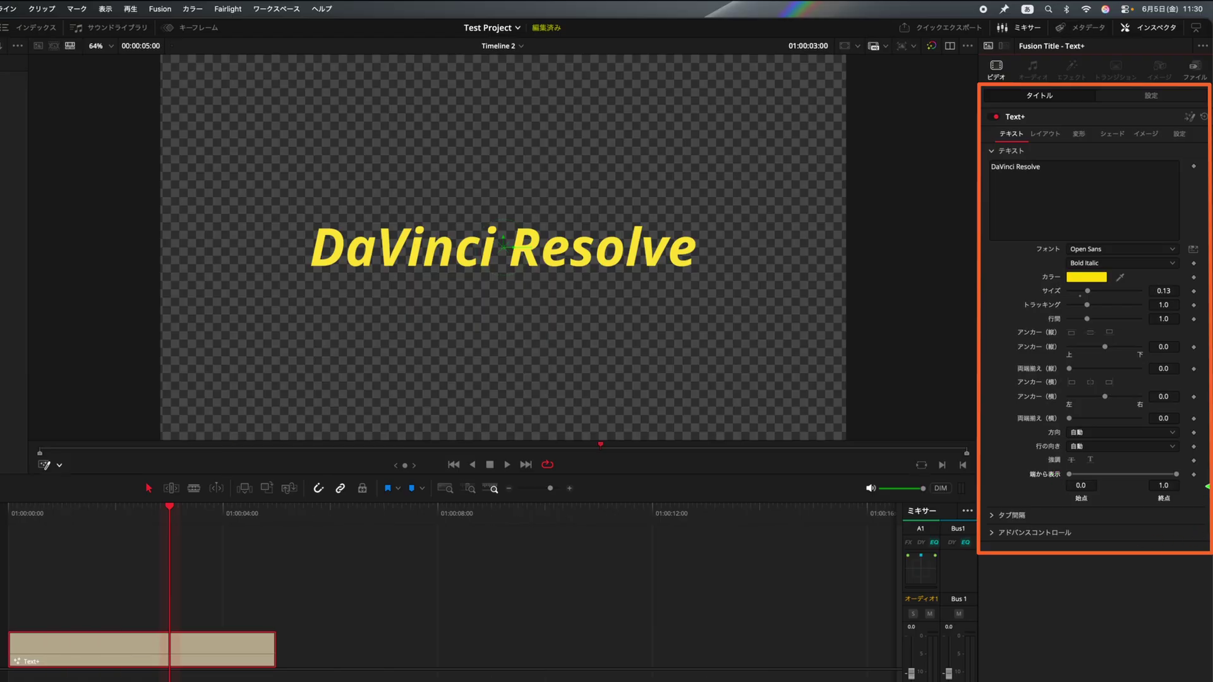
{"action": "left_click", "coordinate": [1194, 474]}
{"action": "key", "text": "Home"}
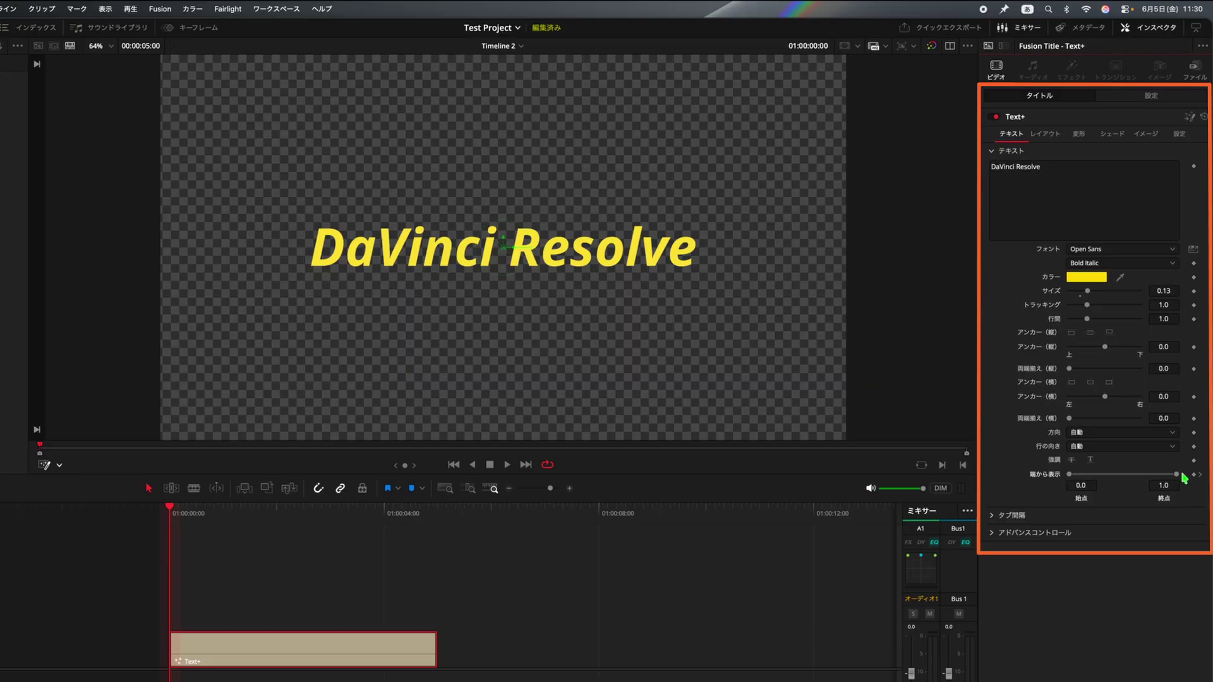
{"action": "left_click_drag", "start_coordinate": [1176, 475], "coordinate": [1072, 476]}
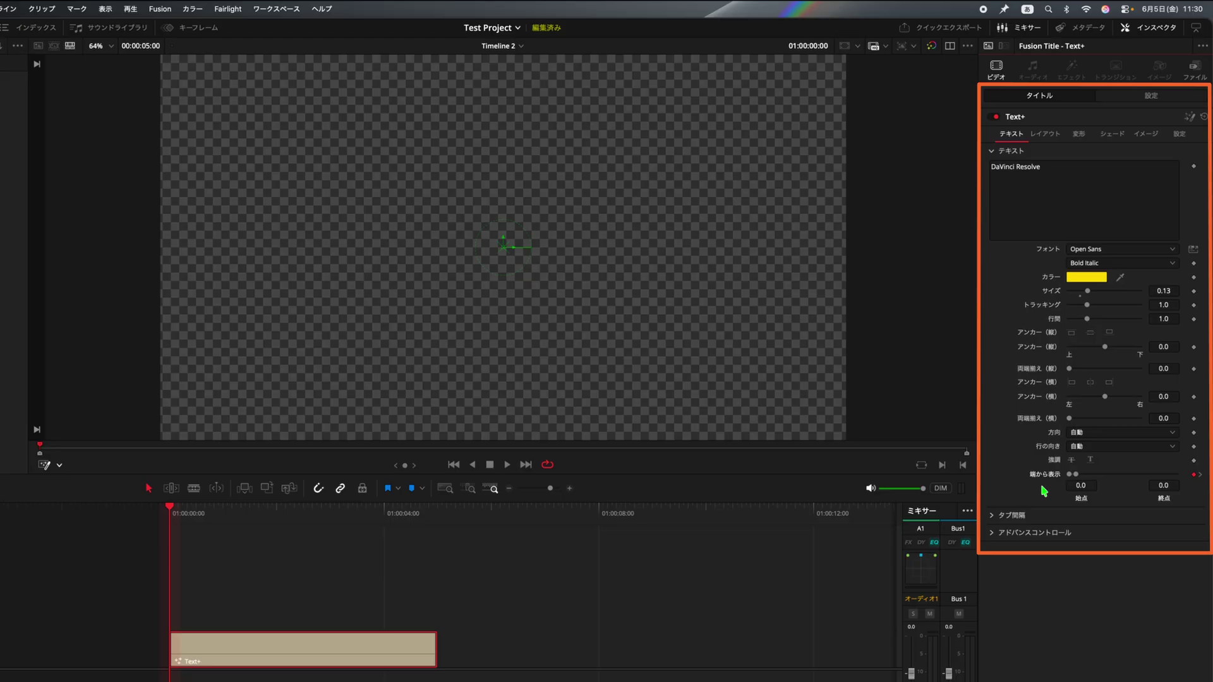
{"action": "key", "text": "space"}
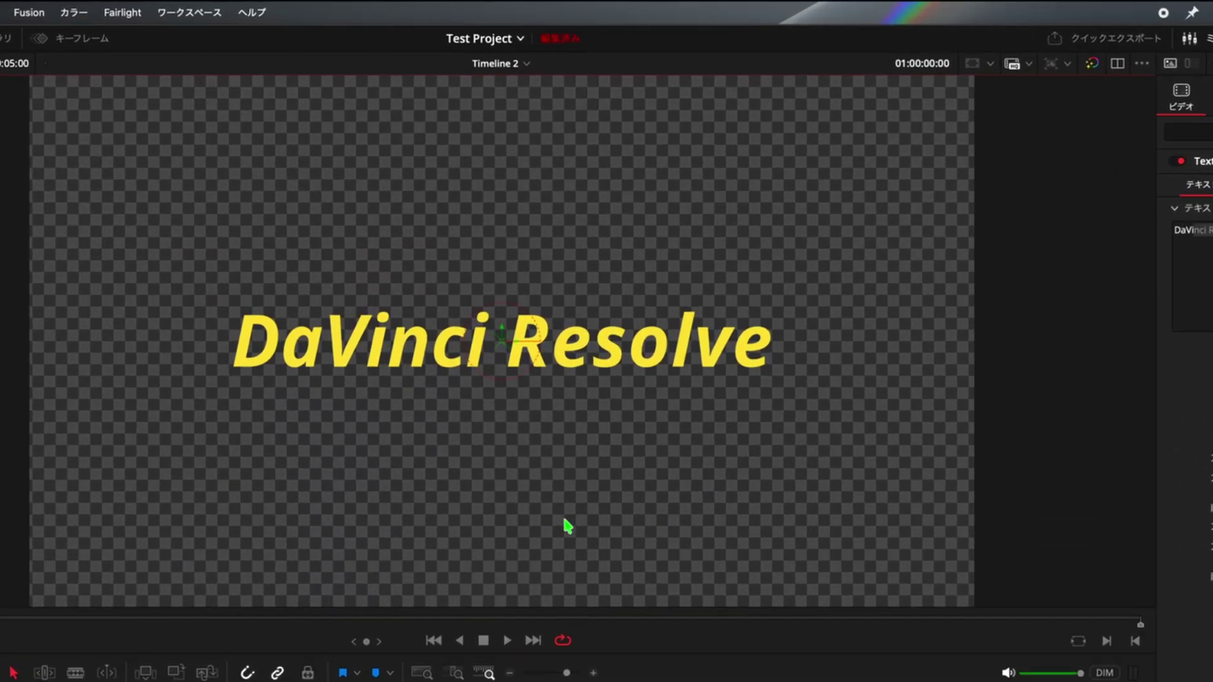
- Enable manual positioning of the Template's characters in the viewer (Allow manual positioning)
{"action": "right_click", "coordinate": [565, 520]}
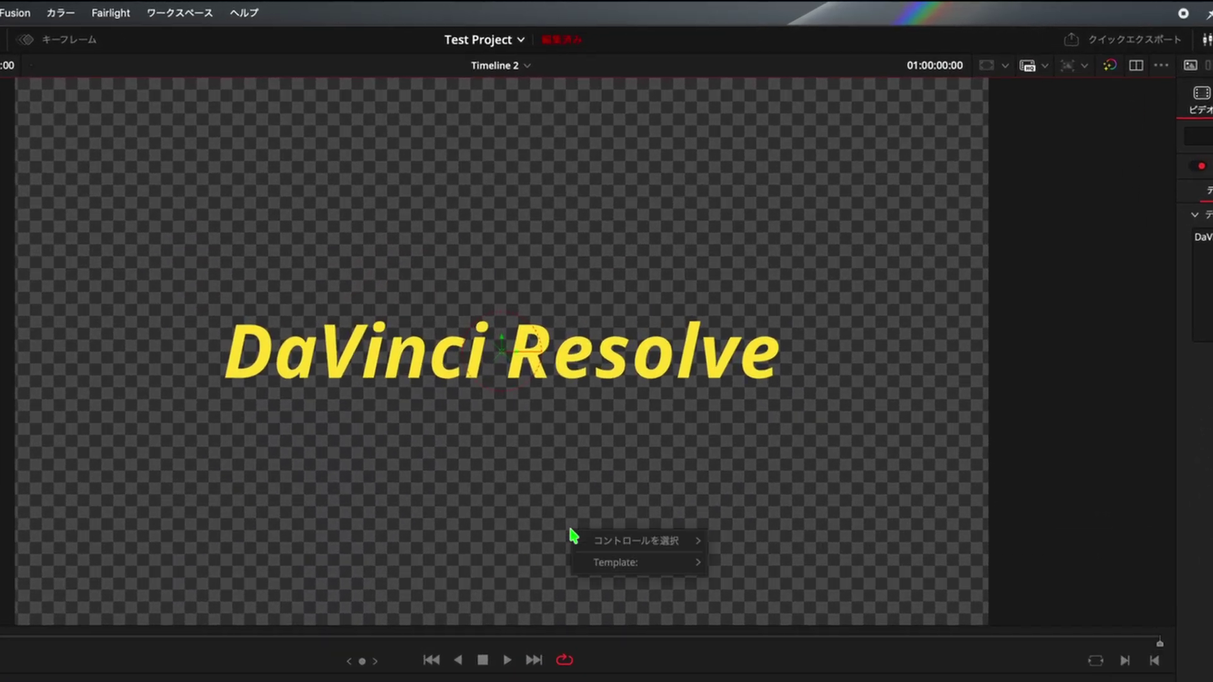
{"action": "mouse_move", "coordinate": [622, 554]}
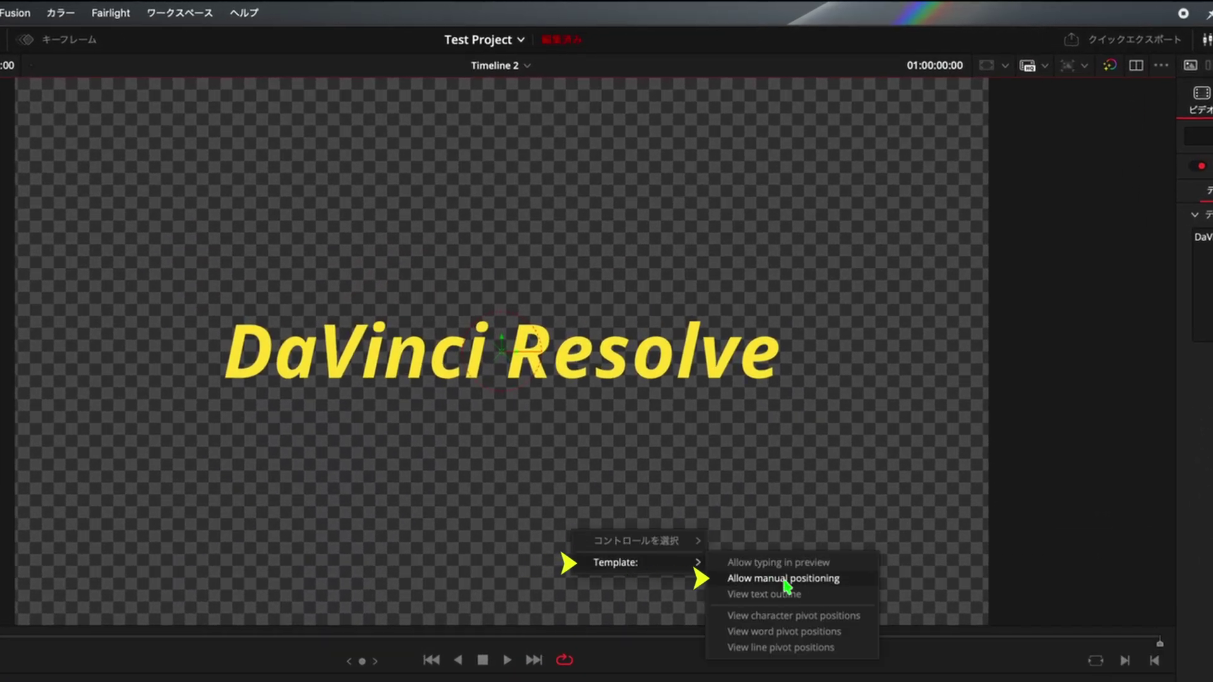
{"action": "left_click", "coordinate": [841, 582]}
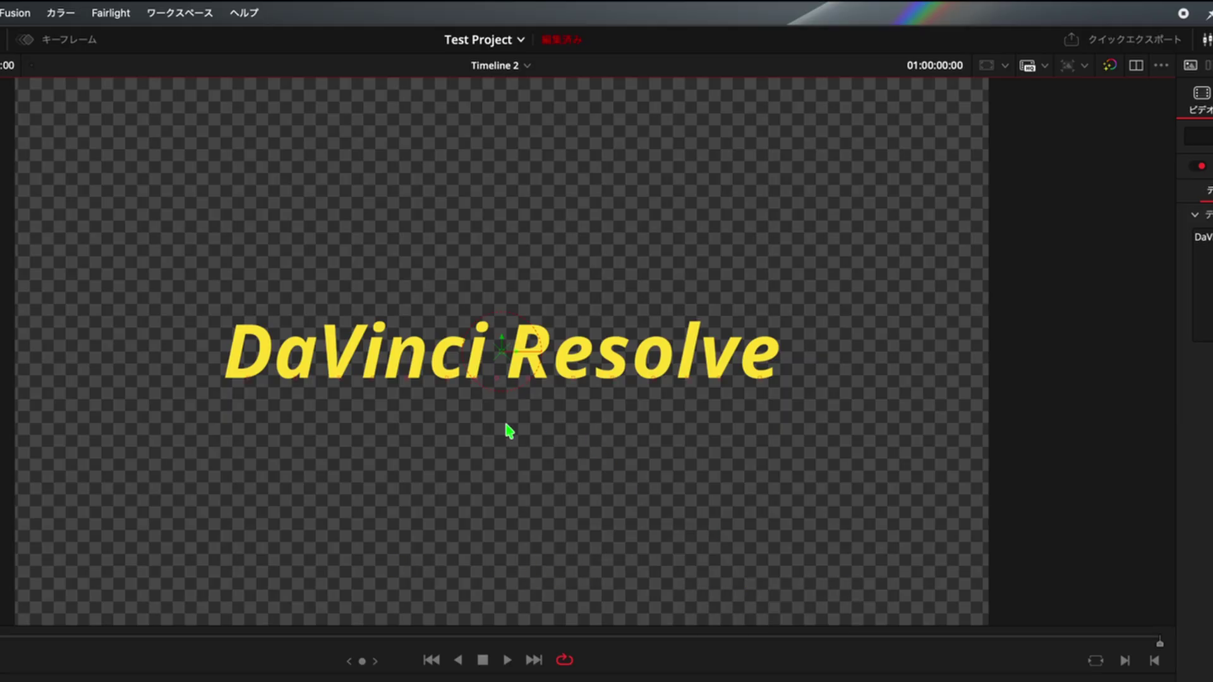
- Select the letters of "Resolve" in the viewer and widen the spacing between them
{"action": "left_click_drag", "start_coordinate": [504, 420], "coordinate": [792, 308]}
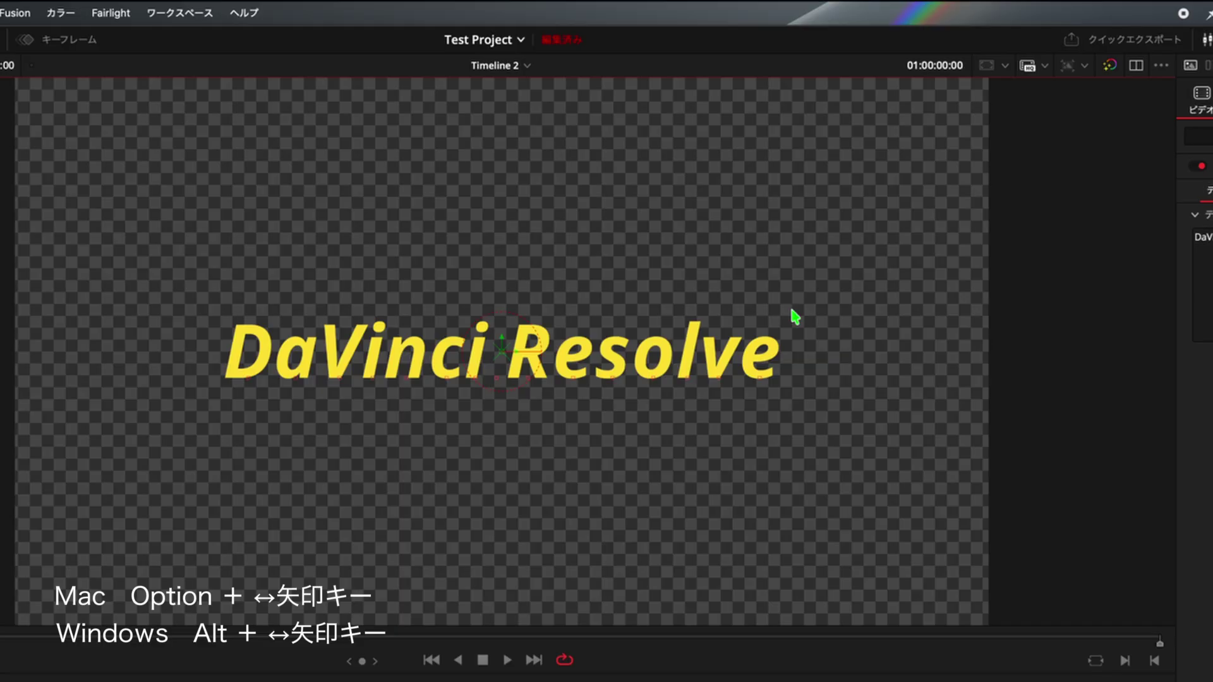
{"action": "key", "text": "alt+Right"}
{"action": "key", "text": "alt+Right"}
{"action": "key", "text": "alt+Right"}
{"action": "key", "text": "alt+Right"}
{"action": "key", "text": "alt+Right"}
{"action": "key", "text": "alt+Right"}
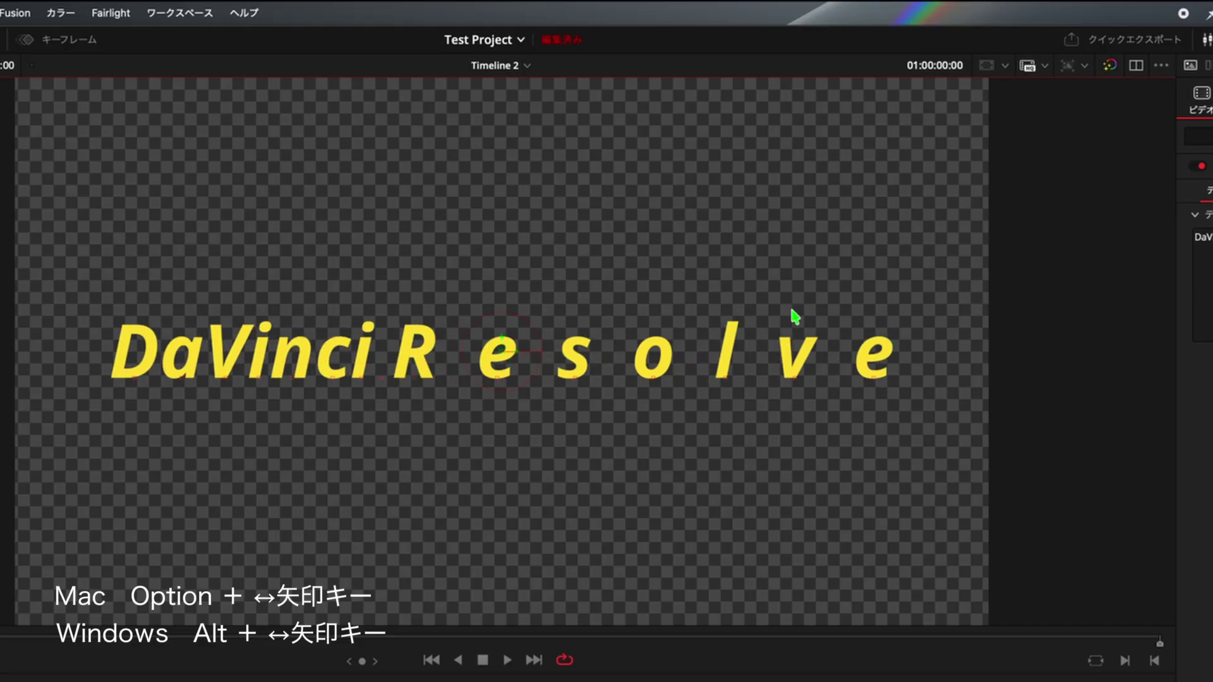
- Narrow, widen and narrow again the spacing between the letters of "Resolve" in the viewer, ending with the letters close together
{"action": "key", "text": "alt+Left"}
{"action": "key", "text": "alt+Left"}
{"action": "key", "text": "alt+Left"}
{"action": "key", "text": "alt+Left"}
{"action": "key", "text": "alt+Left"}
{"action": "key", "text": "alt+Left"}
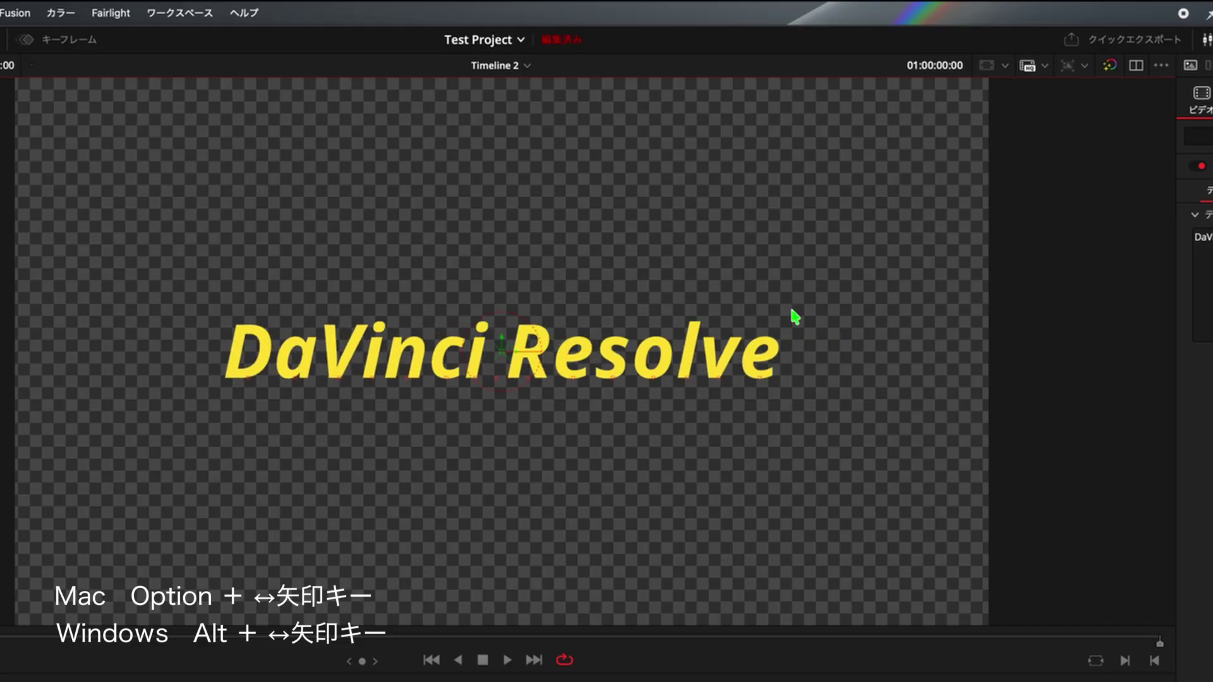
{"action": "key", "text": "alt+Right"}
{"action": "key", "text": "alt+Right"}
{"action": "key", "text": "alt+Right"}
{"action": "key", "text": "alt+Right"}
{"action": "key", "text": "alt+Left"}
{"action": "key", "text": "alt+Left"}
{"action": "key", "text": "alt+Left"}
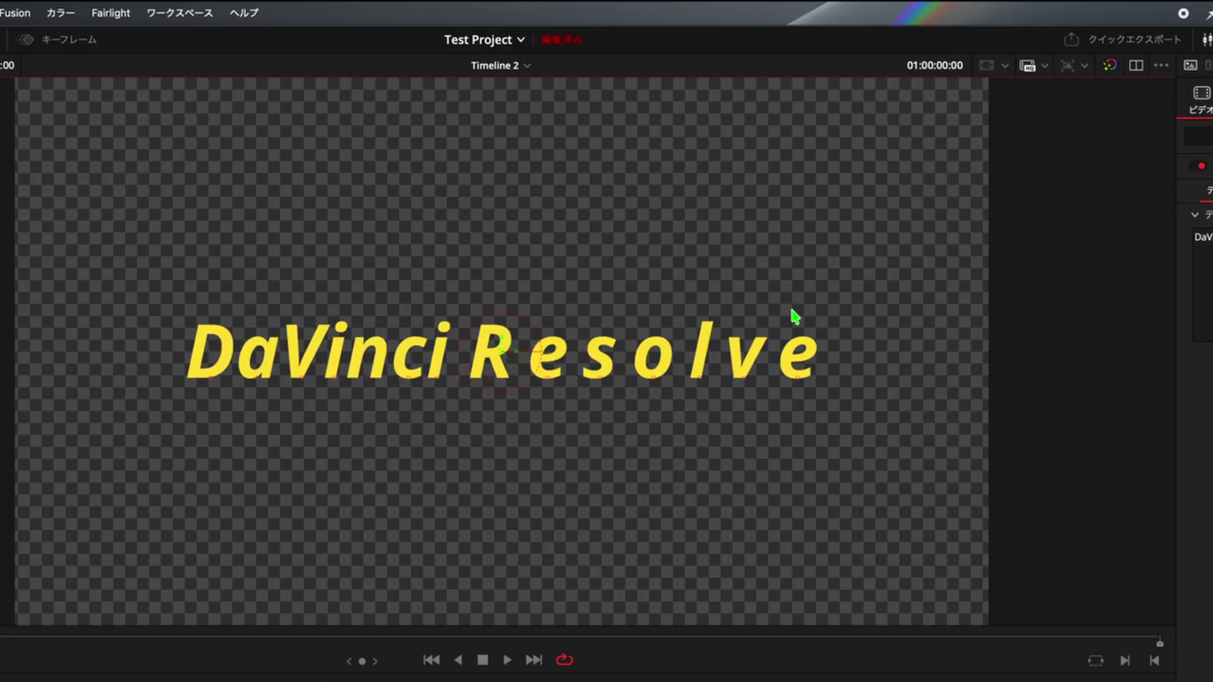
{"action": "key", "text": "alt+Left"}
{"action": "key", "text": "alt+Left"}
{"action": "key", "text": "alt+Left"}
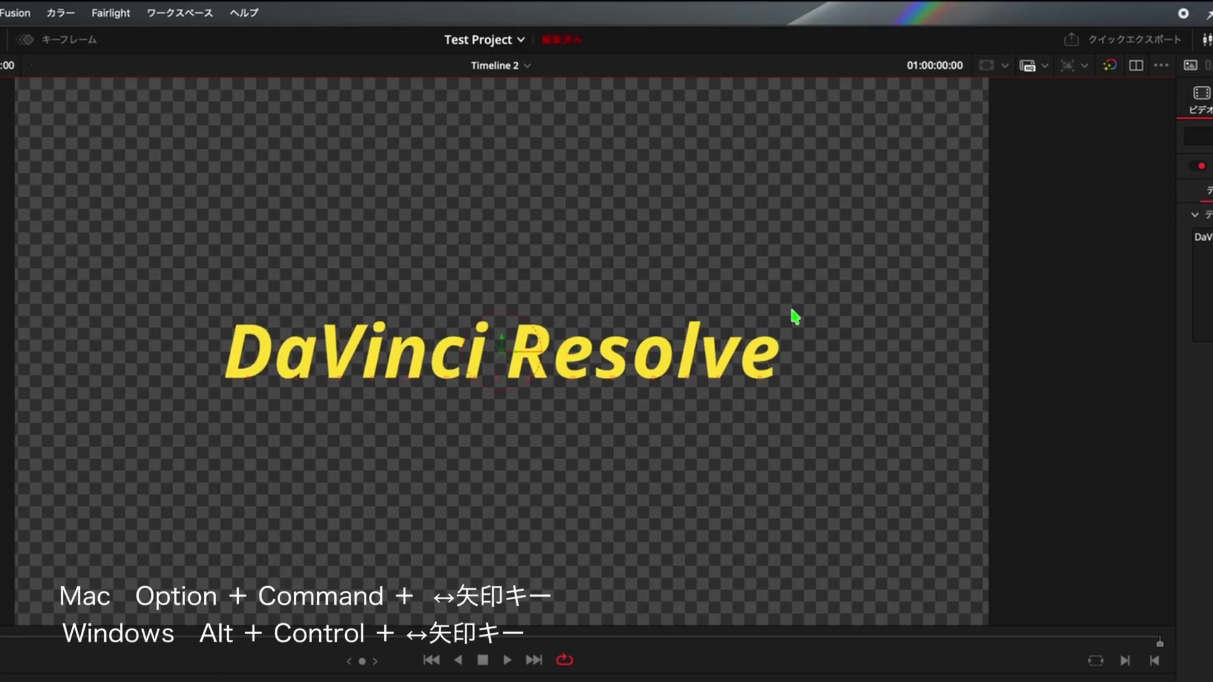
- Spread the letters of "Resolve" apart with the alternate kerning increment, and pull them back to slightly loose spacing
{"action": "key", "text": "alt+super+Right"}
{"action": "key", "text": "alt+super+Right"}
{"action": "key", "text": "alt+super+Right"}
{"action": "key", "text": "alt+super+Right"}
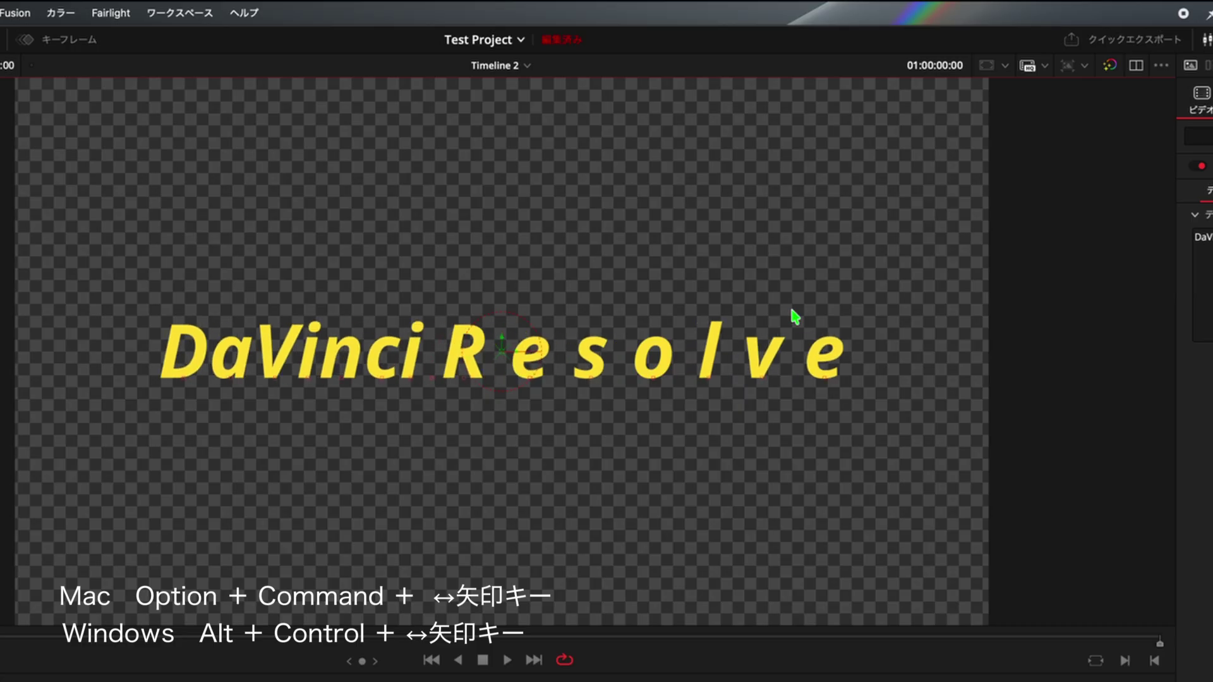
{"action": "key", "text": "alt+super+Left"}
{"action": "key", "text": "alt+super+Left"}
{"action": "key", "text": "alt+super+Left"}
{"action": "key", "text": "alt+super+Left"}
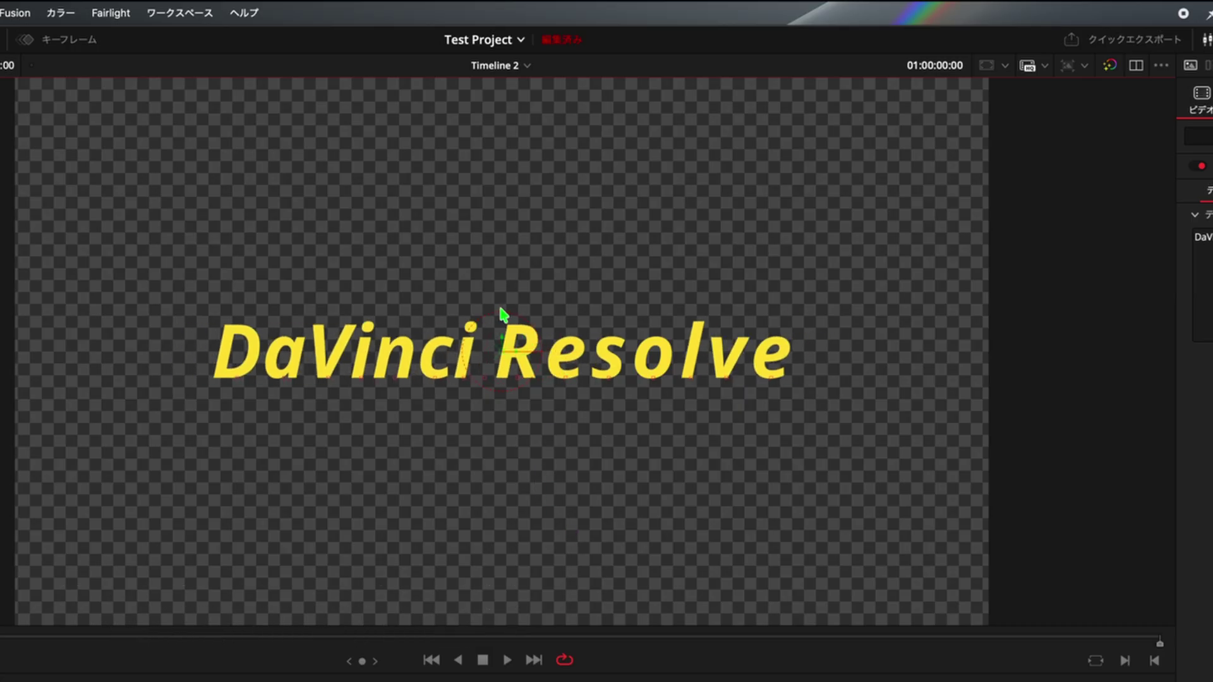
- Select only the letter "R" in the viewer and shift it up and down, leaving it raised above the baseline
{"action": "left_click_drag", "start_coordinate": [502, 308], "coordinate": [529, 411]}
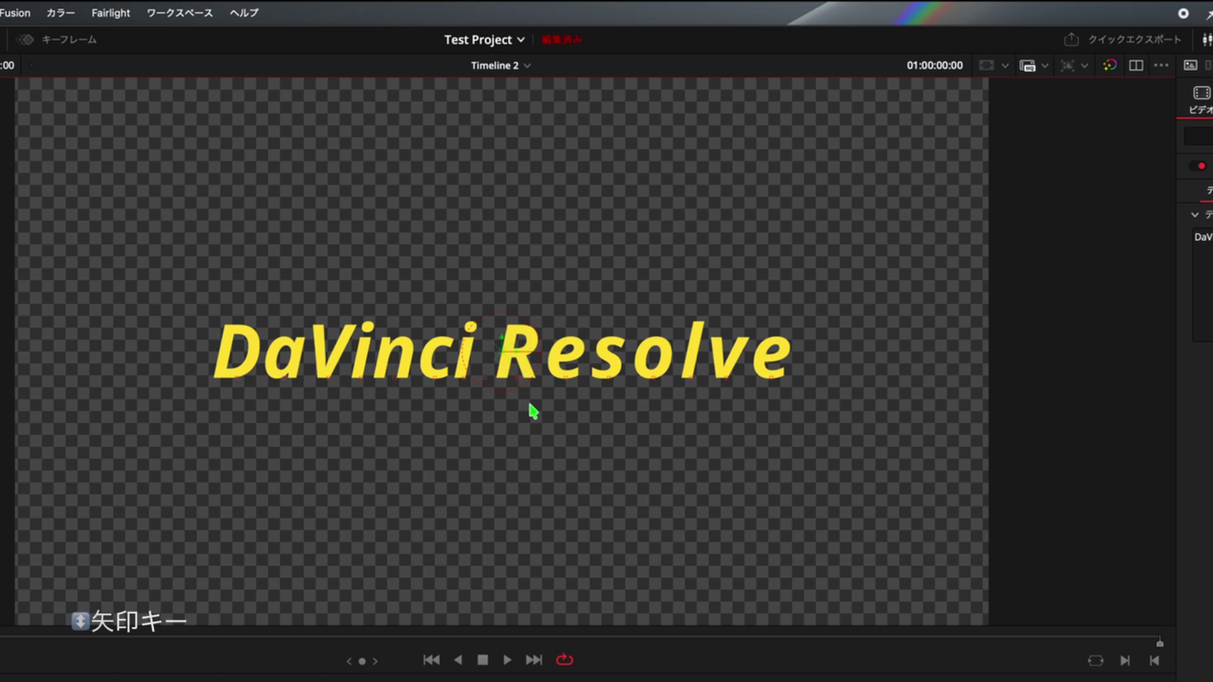
{"action": "key", "text": "Up"}
{"action": "key", "text": "Up"}
{"action": "key", "text": "Up"}
{"action": "key", "text": "Down"}
{"action": "key", "text": "Down"}
{"action": "key", "text": "Down"}
{"action": "key", "text": "Down"}
{"action": "key", "text": "Down"}
{"action": "key", "text": "Down"}
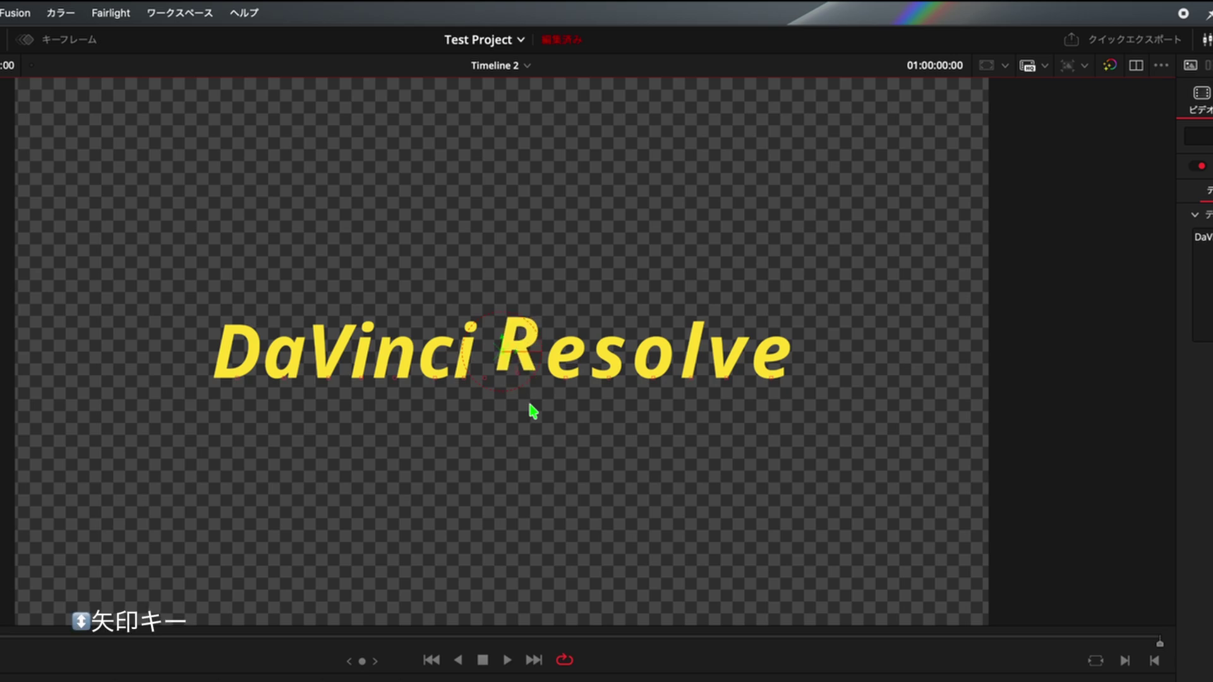
{"action": "key", "text": "Up"}
{"action": "key", "text": "Up"}
{"action": "key", "text": "Up"}
{"action": "key", "text": "Up"}
{"action": "key", "text": "Up"}
{"action": "key", "text": "Up"}
{"action": "key", "text": "Up"}
{"action": "key", "text": "Up"}
{"action": "key", "text": "Up"}
{"action": "key", "text": "Up"}
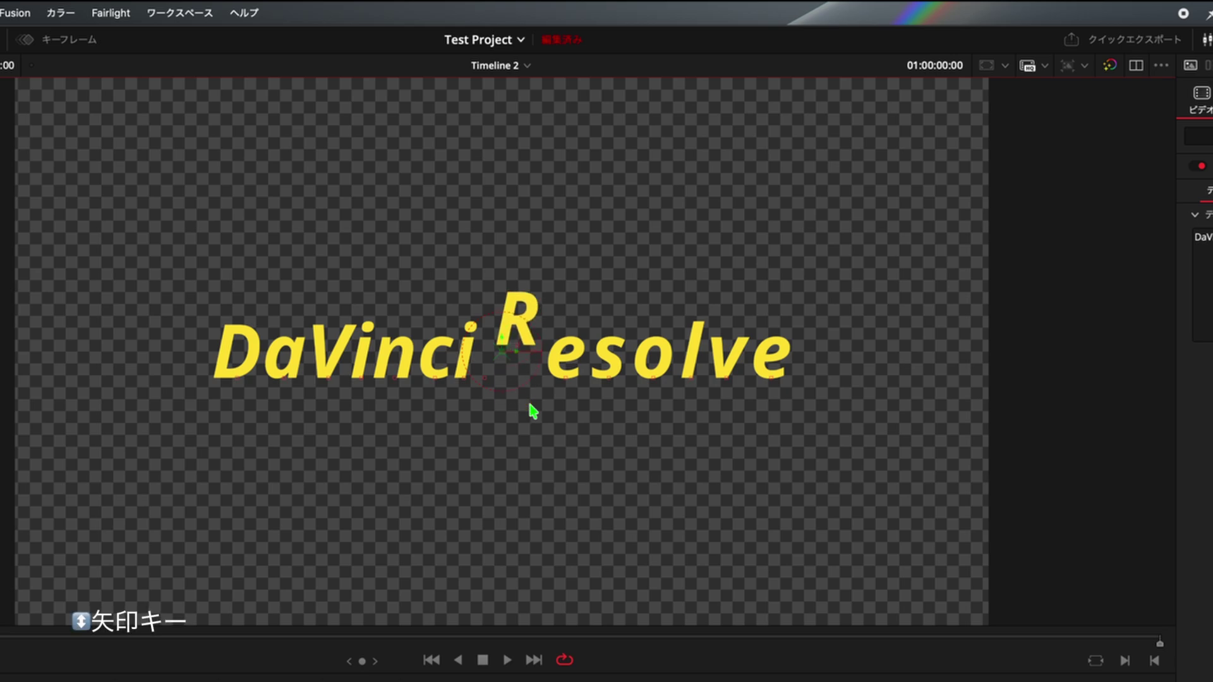
{"action": "key", "text": "Down"}
{"action": "key", "text": "Down"}
{"action": "key", "text": "Down"}
{"action": "key", "text": "Down"}
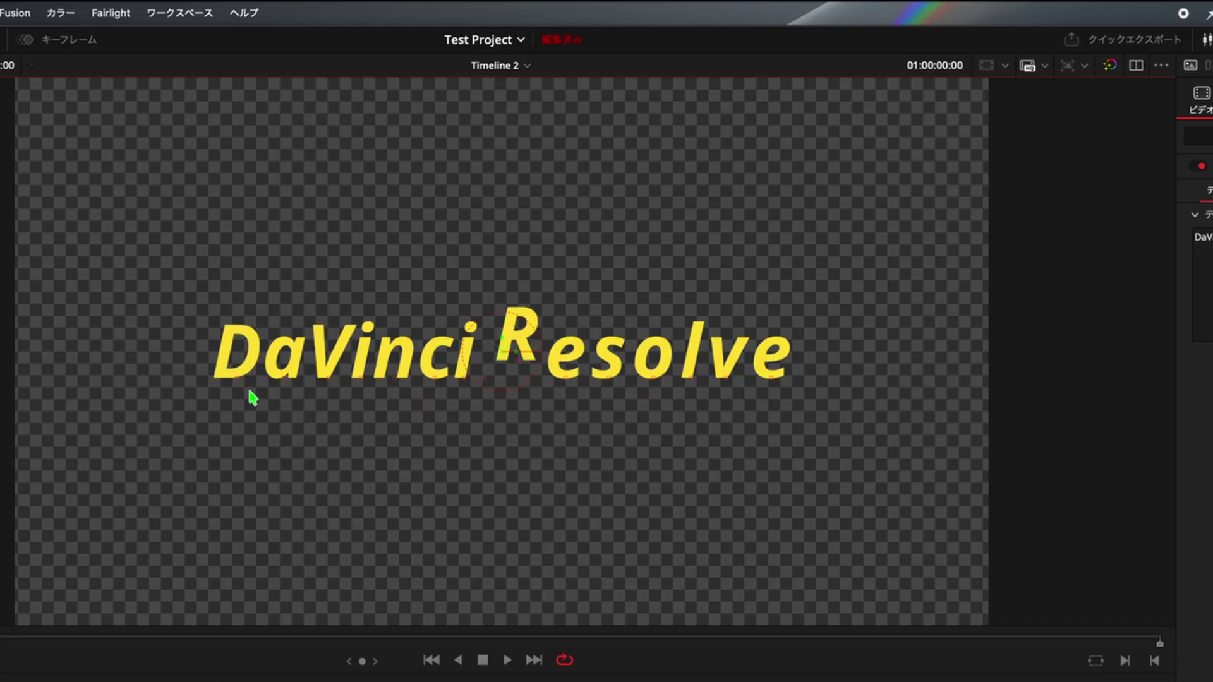
- Raise the letter "D" of "DaVinci" above the baseline in the viewer
{"action": "key", "text": "Up"}
{"action": "key", "text": "Up"}
{"action": "key", "text": "Up"}
{"action": "key", "text": "Up"}
{"action": "key", "text": "Up"}
{"action": "key", "text": "Up"}
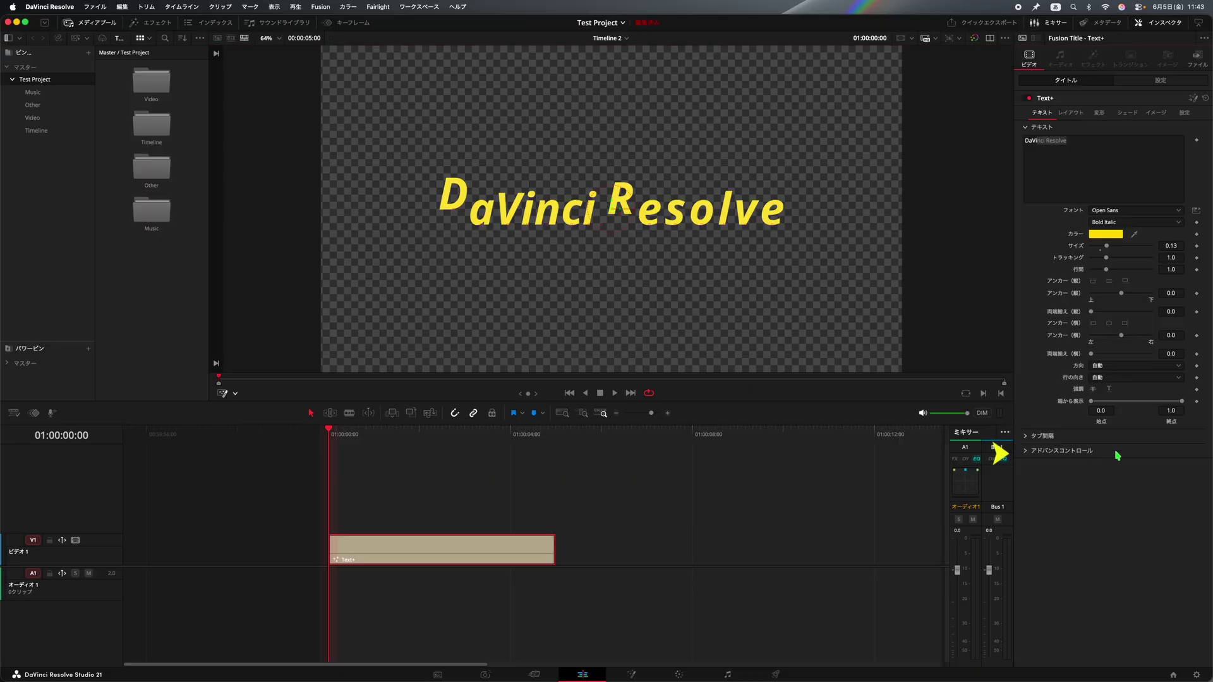
- Clear all manual kerning (手動カーニング) and all manual placement (手動位置調整) from the title's advanced controls
{"action": "left_click", "coordinate": [1026, 451]}
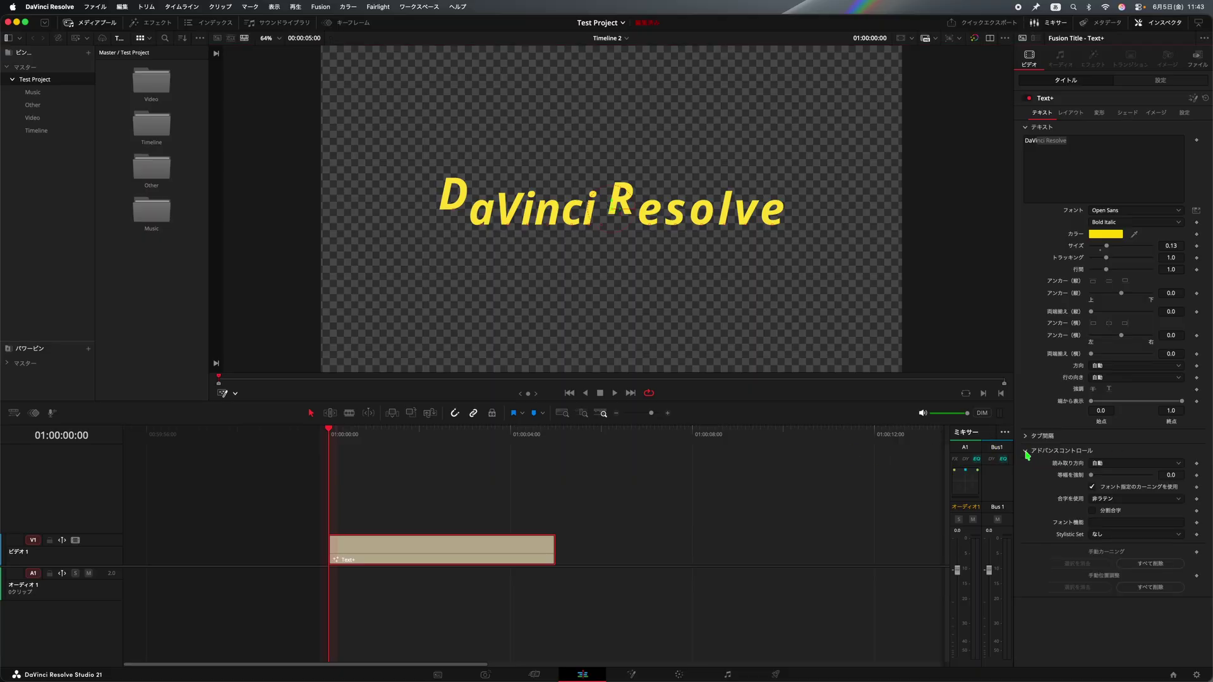
{"action": "left_click", "coordinate": [1180, 564]}
{"action": "left_click", "coordinate": [1155, 588]}
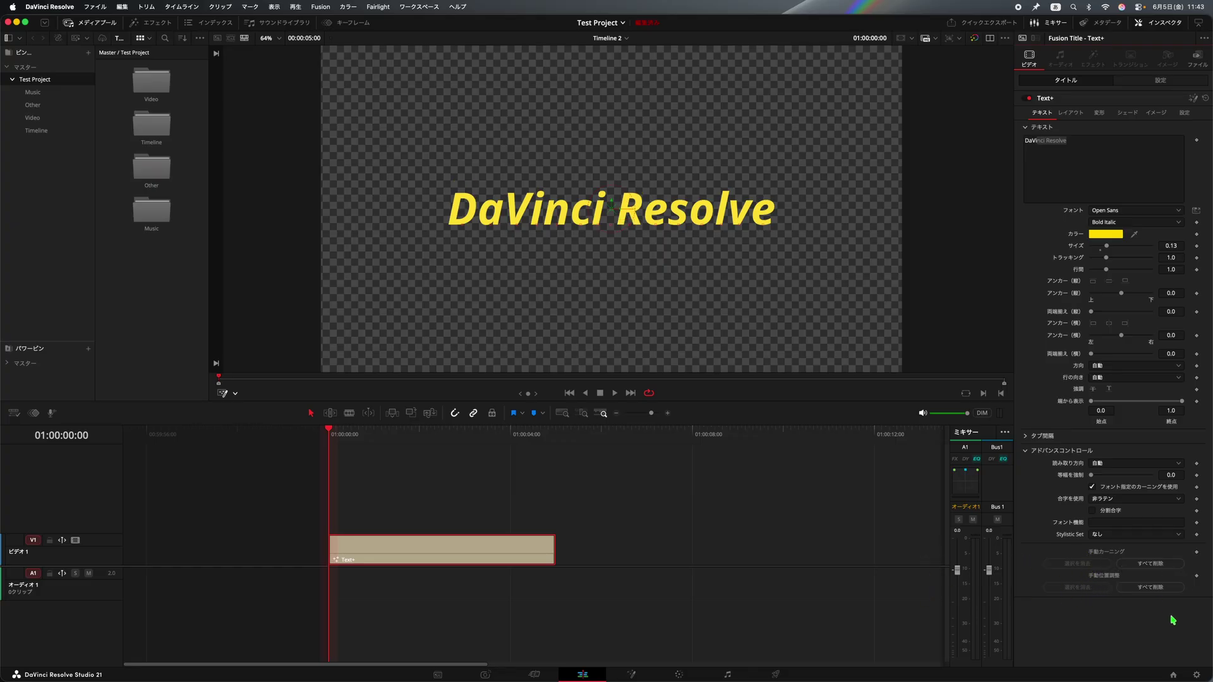
- Try the title layout's Center with X at 0.504, a lower Y and Z at 1.75, and reset all three values
{"action": "left_click", "coordinate": [1071, 112]}
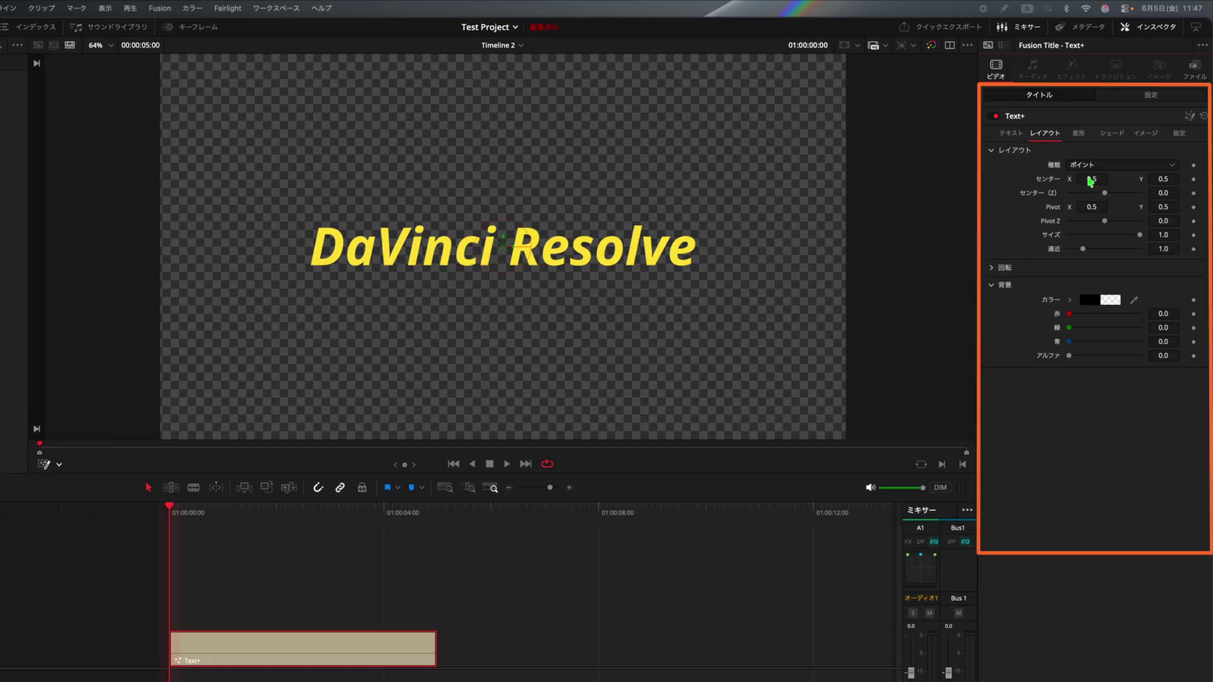
{"action": "mouse_move", "coordinate": [1090, 181]}
{"action": "left_mouse_down"}
{"action": "mouse_move", "coordinate": [1075, 181]}
{"action": "mouse_move", "coordinate": [1125, 181]}
{"action": "mouse_move", "coordinate": [1050, 181]}
{"action": "mouse_move", "coordinate": [1091, 182]}
{"action": "left_mouse_up"}
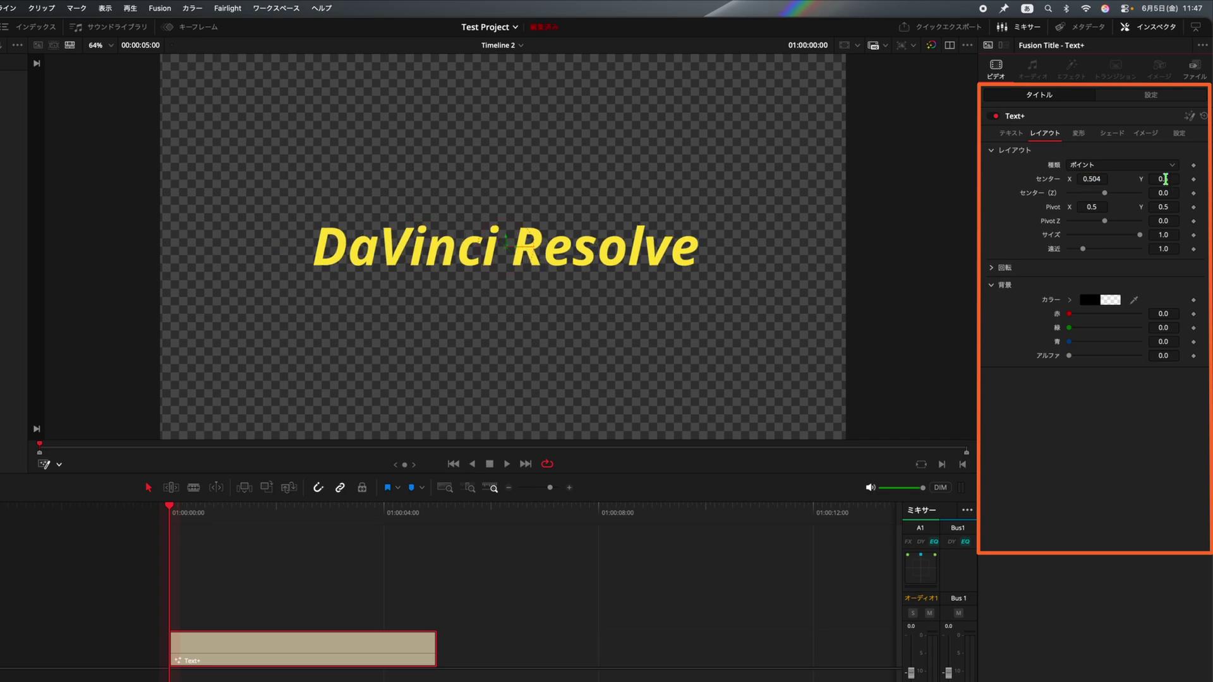
{"action": "mouse_move", "coordinate": [1166, 180]}
{"action": "left_mouse_down"}
{"action": "mouse_move", "coordinate": [1074, 179]}
{"action": "mouse_move", "coordinate": [1203, 180]}
{"action": "mouse_move", "coordinate": [1165, 179]}
{"action": "left_mouse_up"}
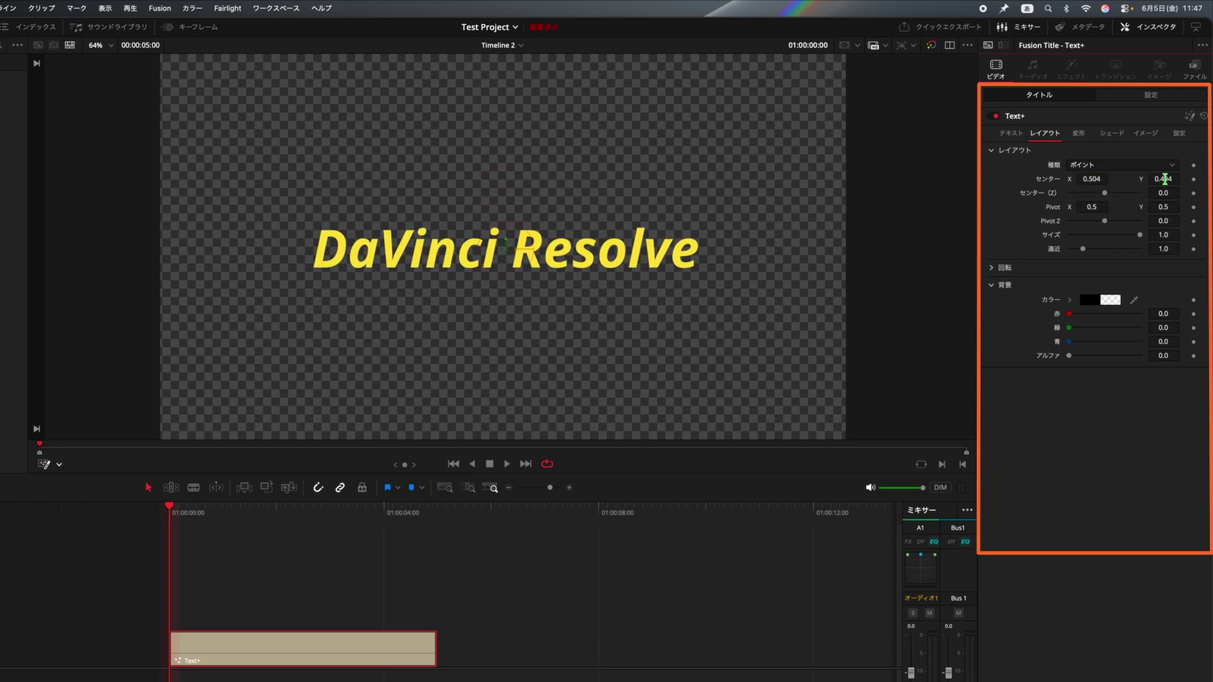
{"action": "double_click", "coordinate": [1053, 184]}
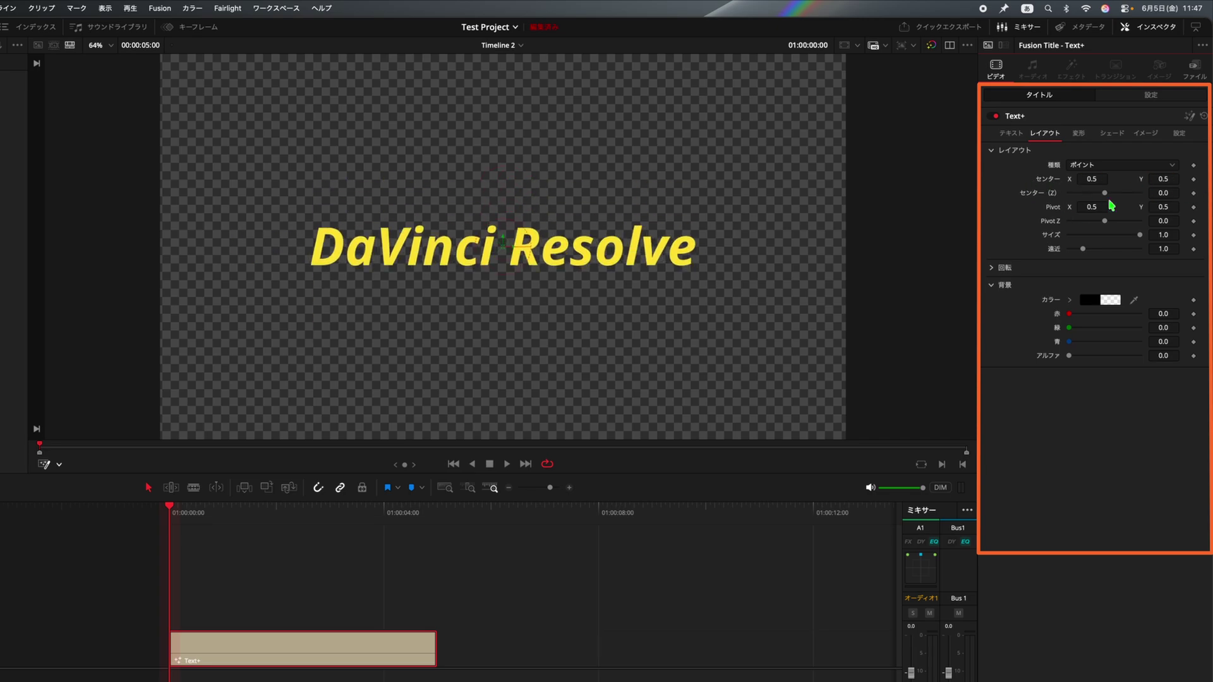
{"action": "mouse_move", "coordinate": [1107, 195]}
{"action": "left_mouse_down"}
{"action": "mouse_move", "coordinate": [1097, 194]}
{"action": "mouse_move", "coordinate": [1133, 197]}
{"action": "mouse_move", "coordinate": [1096, 197]}
{"action": "mouse_move", "coordinate": [1121, 199]}
{"action": "left_mouse_up"}
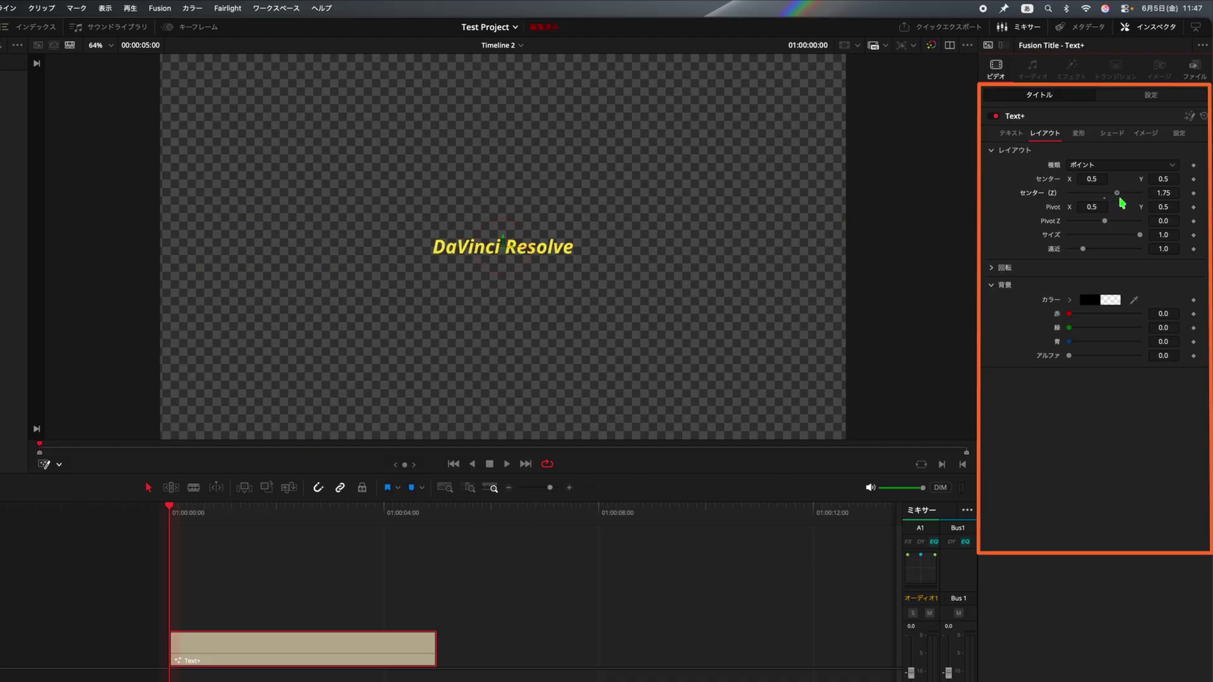
{"action": "double_click", "coordinate": [1035, 198]}
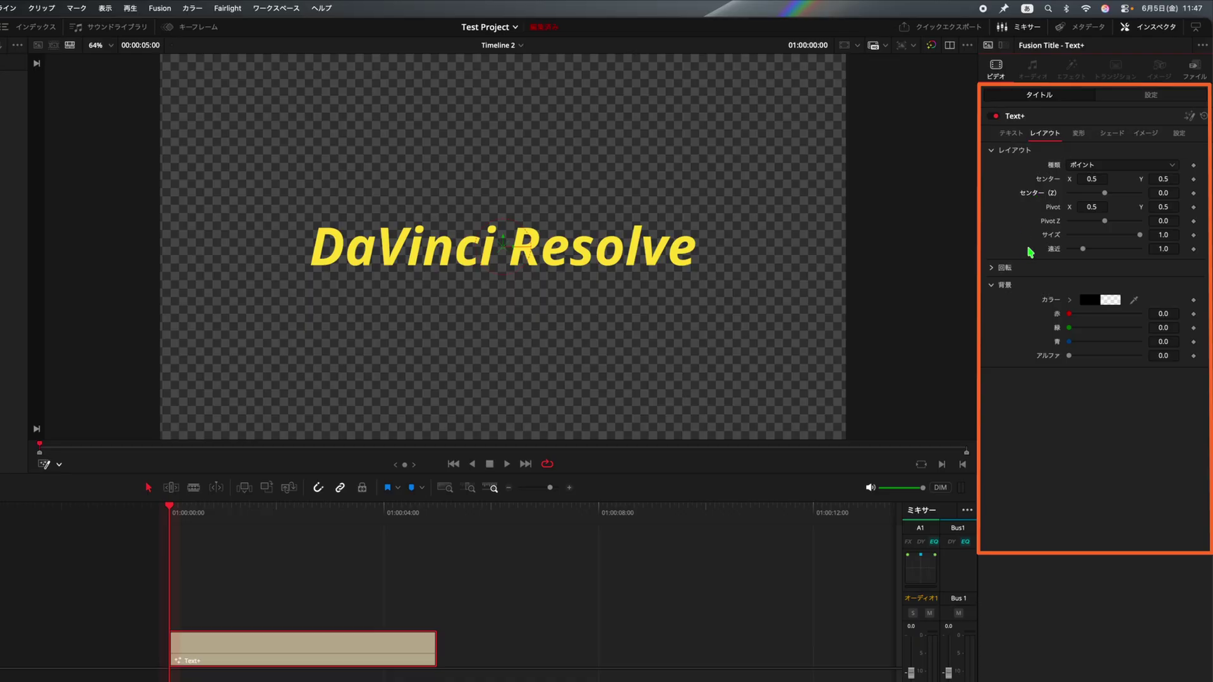
- Set the layout's Pivot Y to 1.625, try rotations of -41.7 about X and -44.3 about Z, and reset each rotation
{"action": "mouse_move", "coordinate": [1151, 208]}
{"action": "left_mouse_down"}
{"action": "mouse_move", "coordinate": [1158, 178]}
{"action": "mouse_move", "coordinate": [1169, 208]}
{"action": "left_mouse_up"}
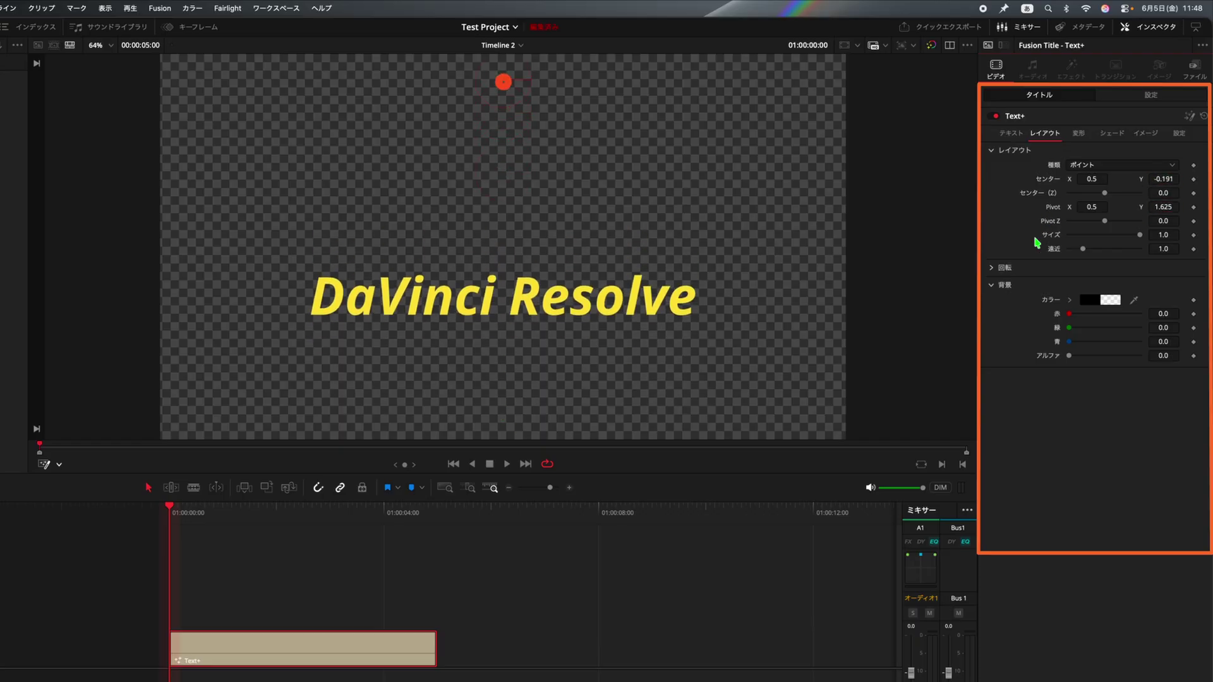
{"action": "left_click", "coordinate": [992, 268]}
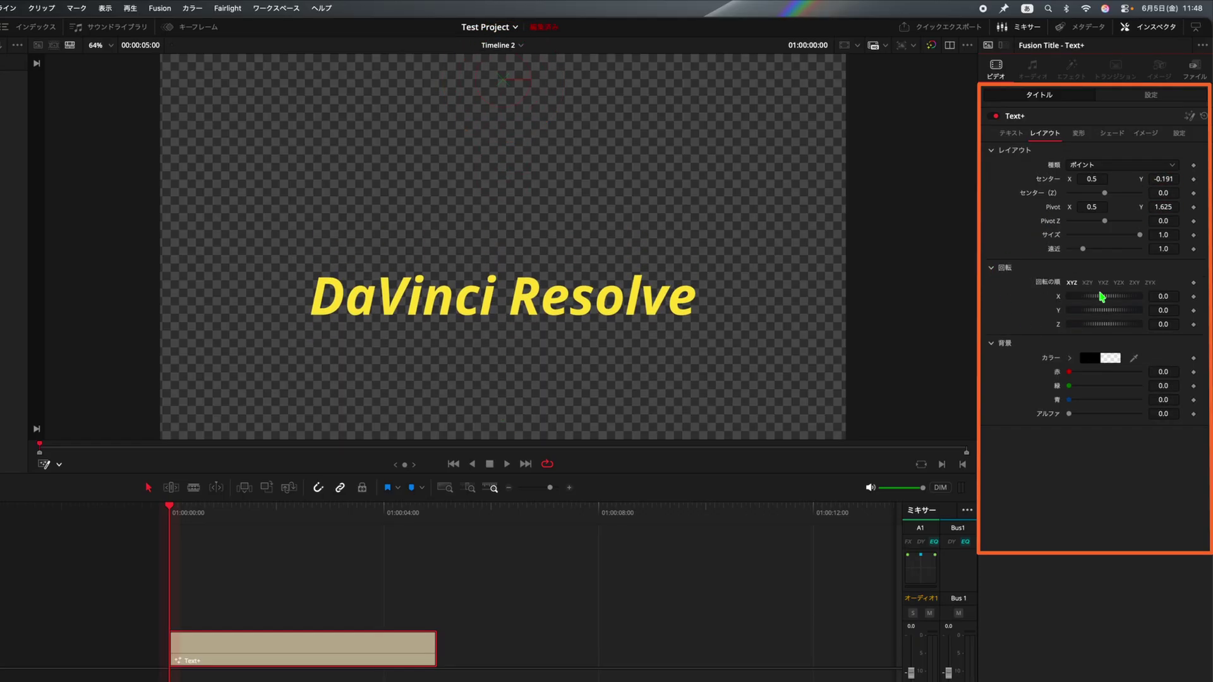
{"action": "mouse_move", "coordinate": [1102, 297]}
{"action": "left_mouse_down"}
{"action": "mouse_move", "coordinate": [1159, 298]}
{"action": "mouse_move", "coordinate": [1077, 298]}
{"action": "mouse_move", "coordinate": [1124, 298]}
{"action": "mouse_move", "coordinate": [1093, 299]}
{"action": "left_mouse_up"}
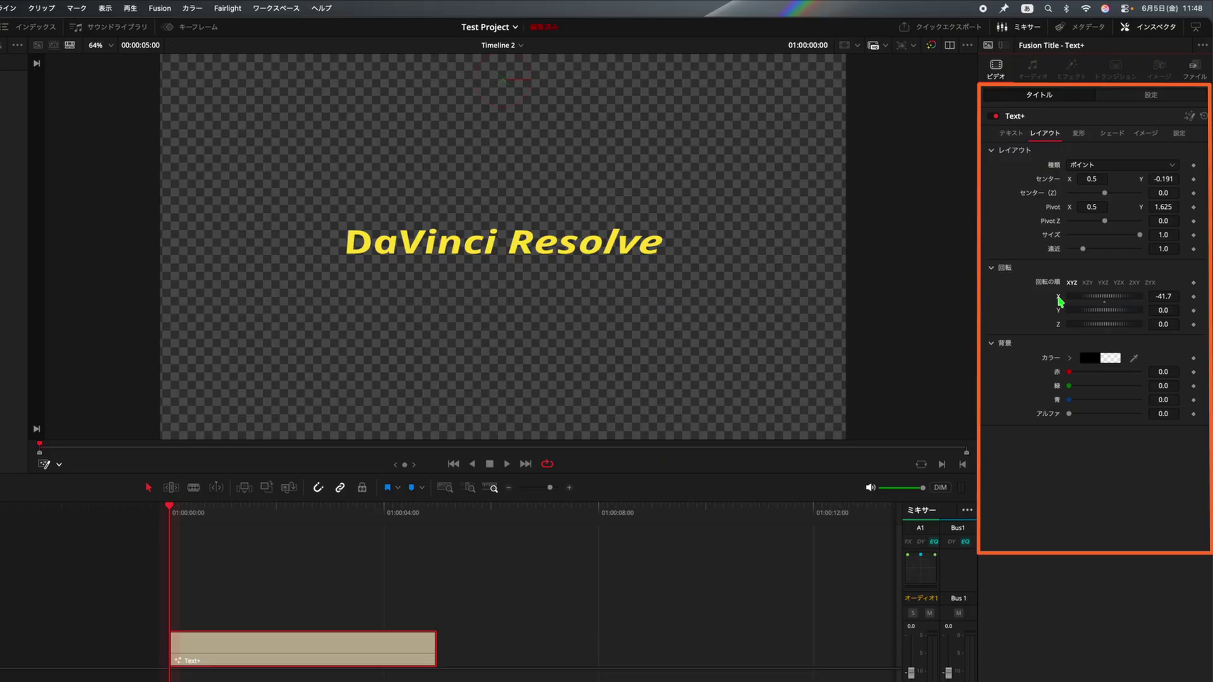
{"action": "double_click", "coordinate": [1059, 298]}
{"action": "mouse_move", "coordinate": [1090, 328]}
{"action": "left_mouse_down"}
{"action": "mouse_move", "coordinate": [1112, 325]}
{"action": "mouse_move", "coordinate": [1062, 333]}
{"action": "mouse_move", "coordinate": [1112, 328]}
{"action": "mouse_move", "coordinate": [1082, 340]}
{"action": "left_mouse_up"}
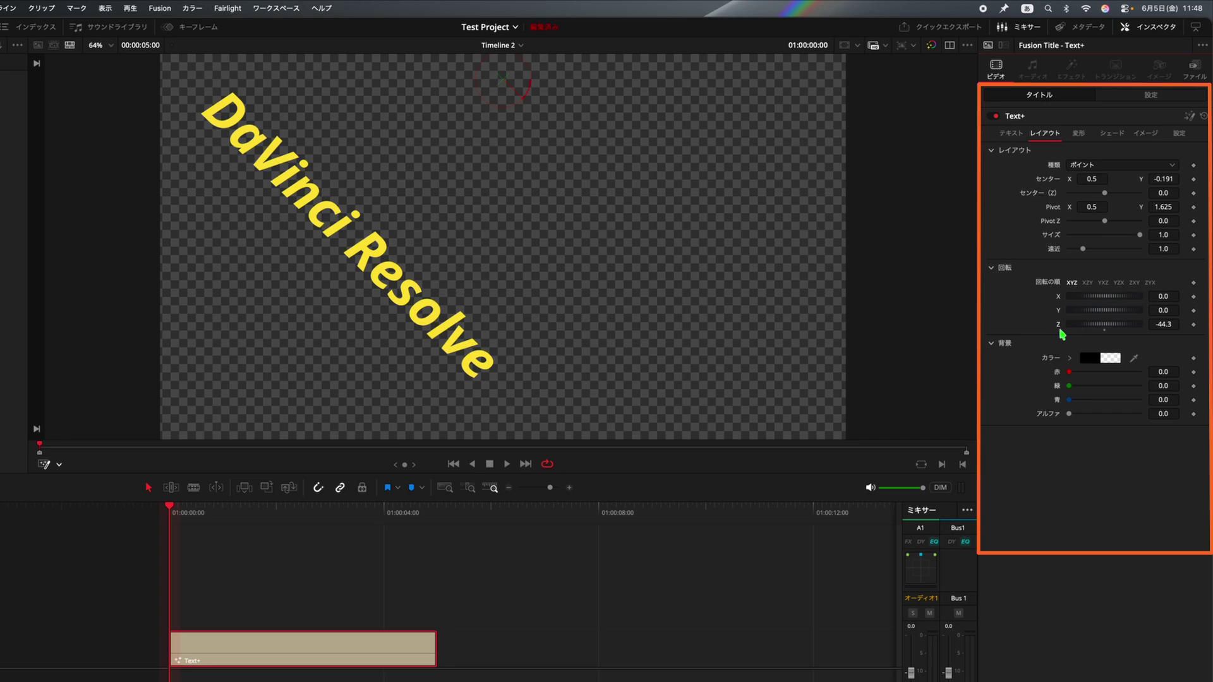
{"action": "double_click", "coordinate": [1060, 329]}
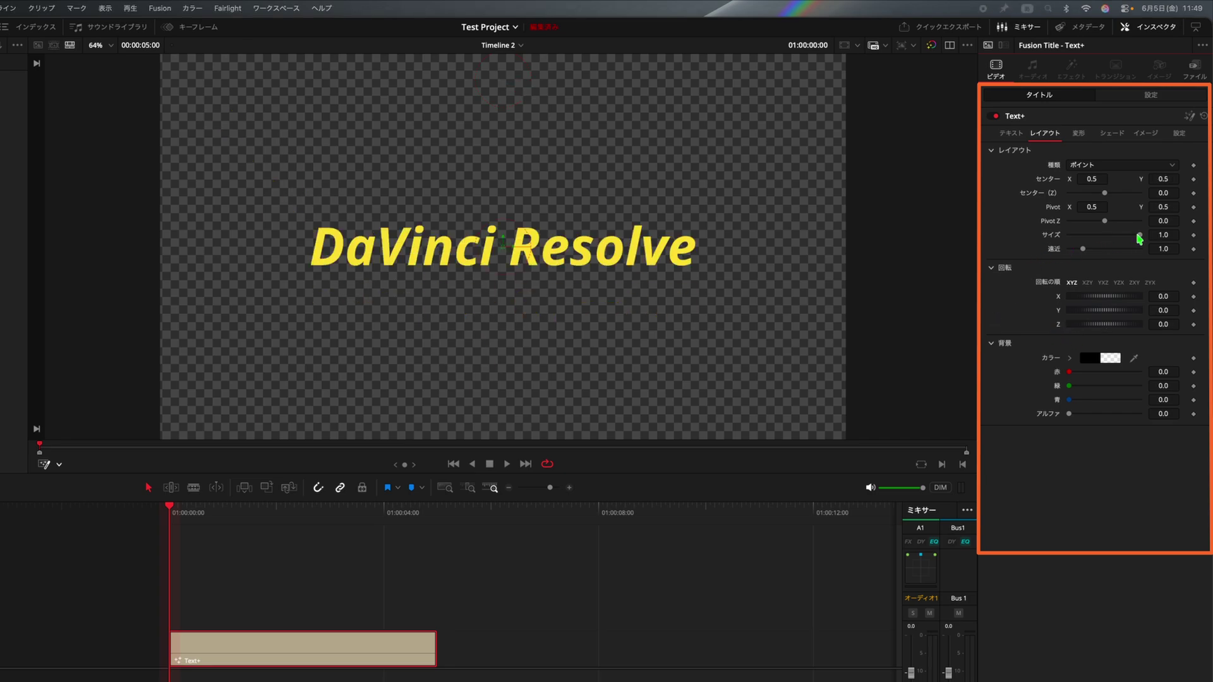
- Try changing the layout Size (サイズ), raising it past the slider's maximum and lowering it to 0.0
{"action": "mouse_move", "coordinate": [1135, 236]}
{"action": "left_mouse_down"}
{"action": "mouse_move", "coordinate": [1075, 238]}
{"action": "mouse_move", "coordinate": [1146, 238]}
{"action": "left_mouse_up"}
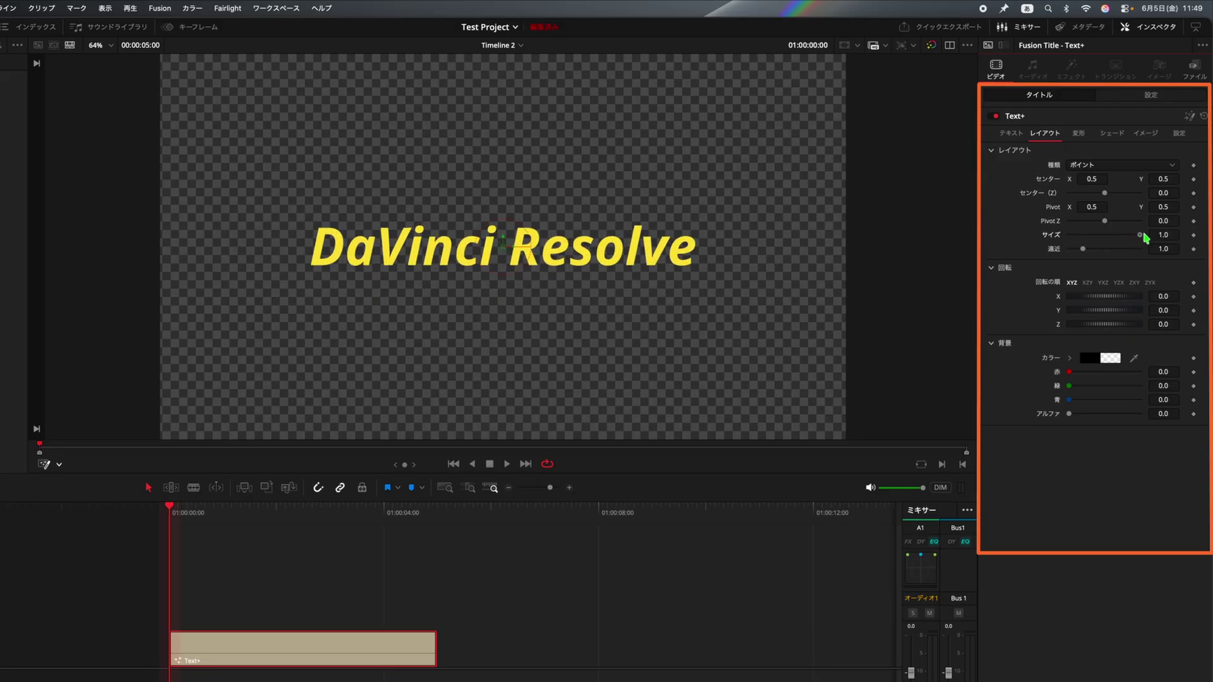
{"action": "left_click", "coordinate": [1177, 235]}
{"action": "key", "text": "Up"}
{"action": "key", "text": "Up"}
{"action": "key", "text": "Up"}
{"action": "key", "text": "Down"}
{"action": "key", "text": "Down"}
{"action": "key", "text": "Down"}
{"action": "key", "text": "Down"}
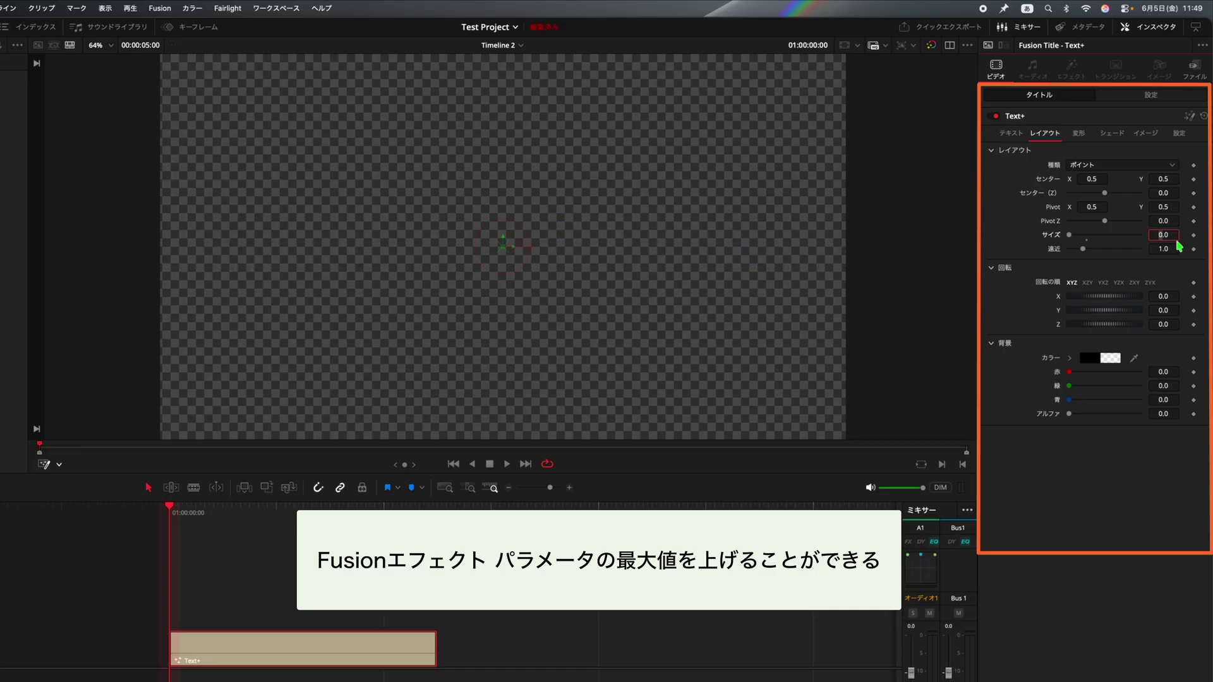
- Raise the layout Size (サイズ) to 10.0 to extend its slider range, and reduce it again with the slider
{"action": "key", "text": "Up"}
{"action": "key", "text": "Up"}
{"action": "key", "text": "Up"}
{"action": "key", "text": "Up"}
{"action": "key", "text": "Up"}
{"action": "key", "text": "Up"}
{"action": "key", "text": "Up"}
{"action": "key", "text": "Up"}
{"action": "key", "text": "Up"}
{"action": "key", "text": "Up"}
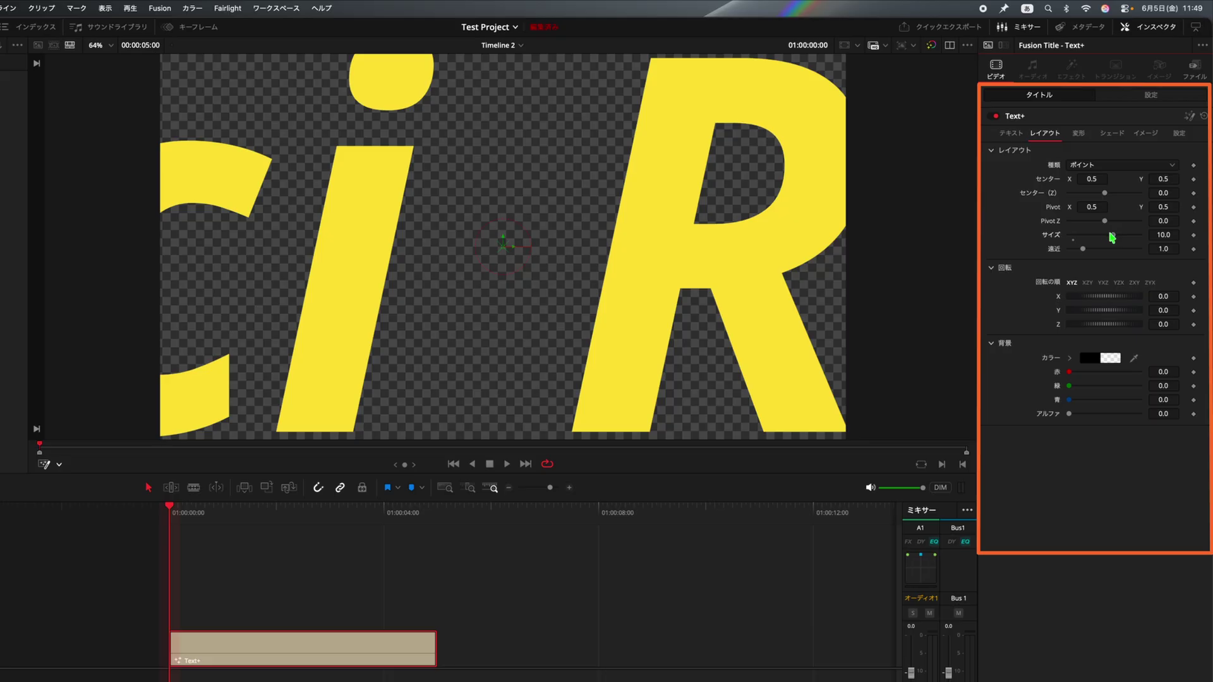
{"action": "mouse_move", "coordinate": [1112, 237]}
{"action": "left_mouse_down"}
{"action": "mouse_move", "coordinate": [1064, 238]}
{"action": "mouse_move", "coordinate": [1092, 241]}
{"action": "left_mouse_up"}
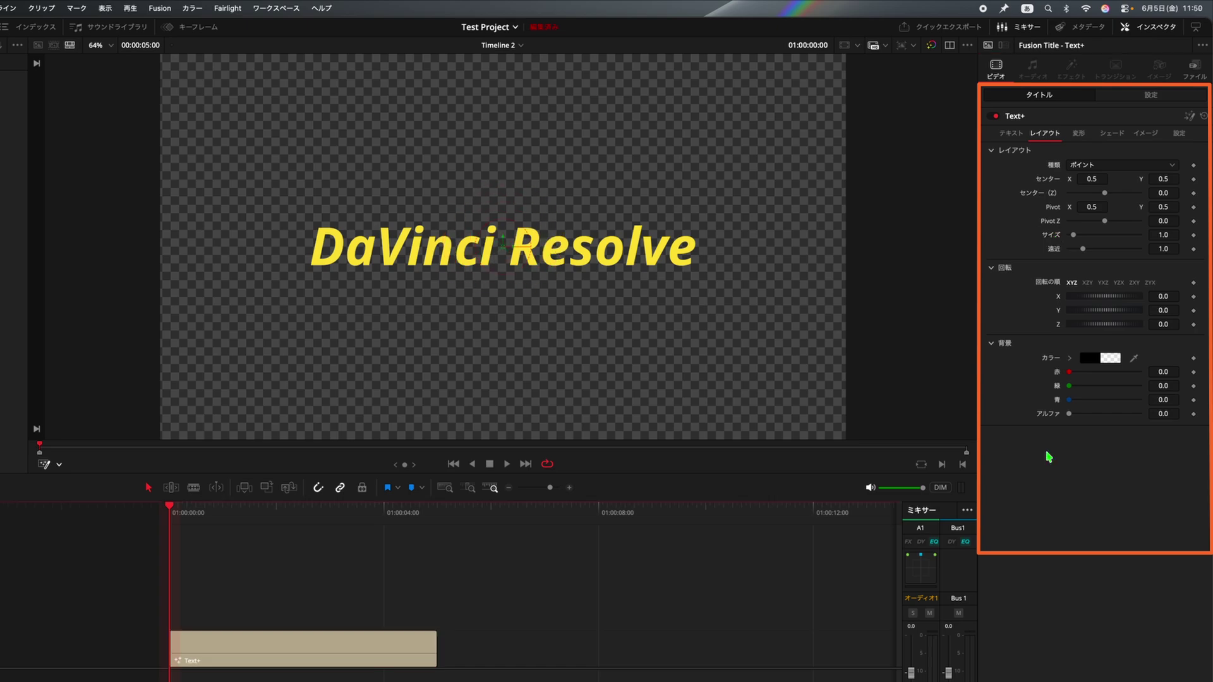
- Try rotating the title about X, Y and Z, with Z at -39.1, resetting each axis after its trial
{"action": "mouse_move", "coordinate": [1105, 302]}
{"action": "left_mouse_down"}
{"action": "mouse_move", "coordinate": [1174, 295]}
{"action": "mouse_move", "coordinate": [1114, 301]}
{"action": "left_mouse_up"}
{"action": "double_click", "coordinate": [1058, 298]}
{"action": "left_click_drag", "start_coordinate": [1100, 316], "coordinate": [1068, 351]}
{"action": "double_click", "coordinate": [1059, 313]}
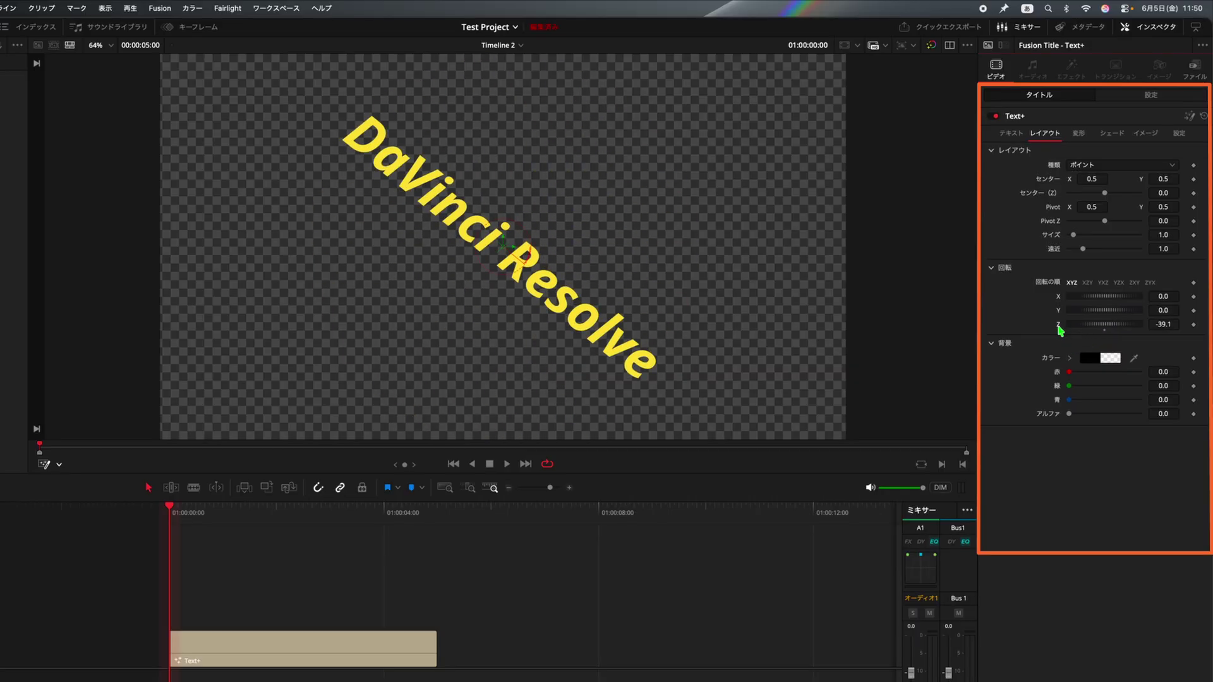
{"action": "double_click", "coordinate": [1059, 326]}
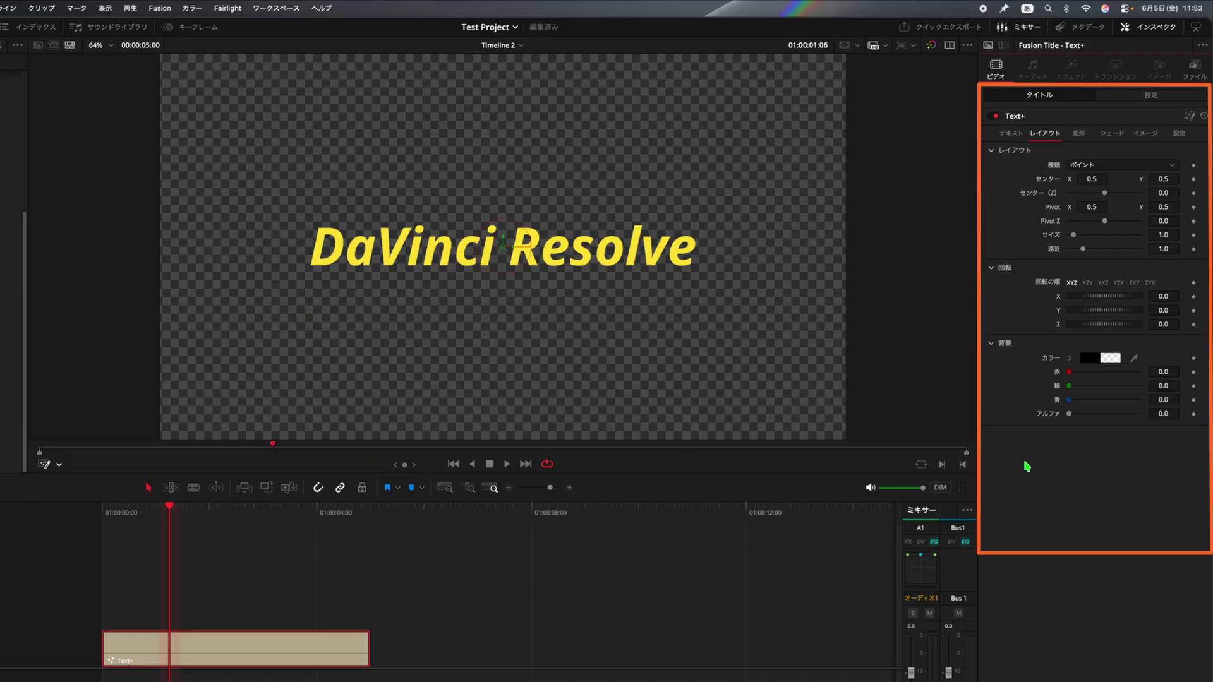
- Move the Text+ clip up to video track 2, place 5362480-uhd_3840_2160_25fps.mp4 beneath it, and play the result
{"action": "left_click_drag", "start_coordinate": [347, 643], "coordinate": [339, 624]}
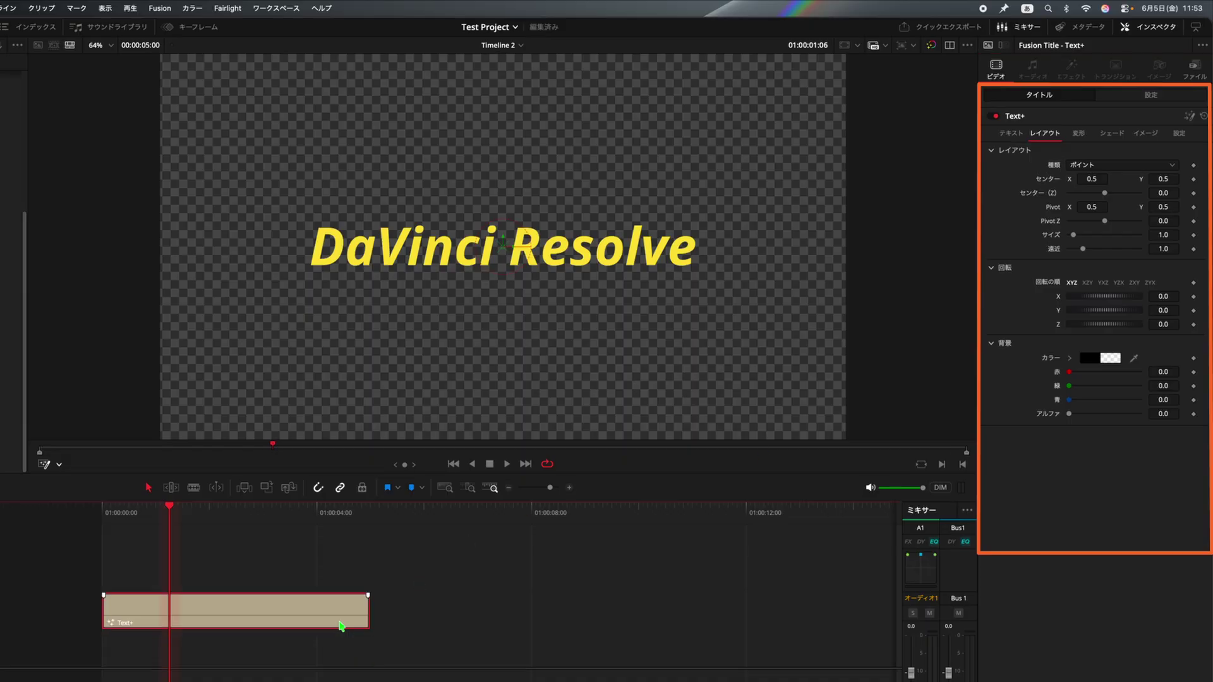
{"action": "left_click_drag", "start_coordinate": [2, 262], "coordinate": [109, 667]}
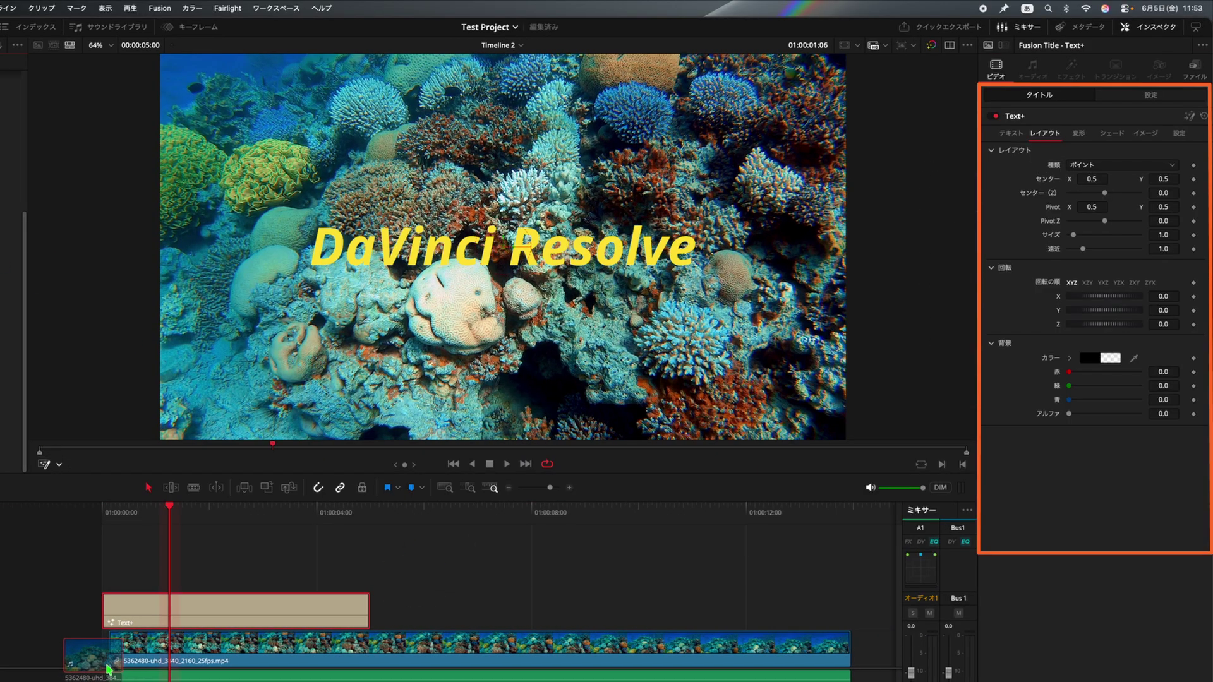
{"action": "key", "text": "space"}
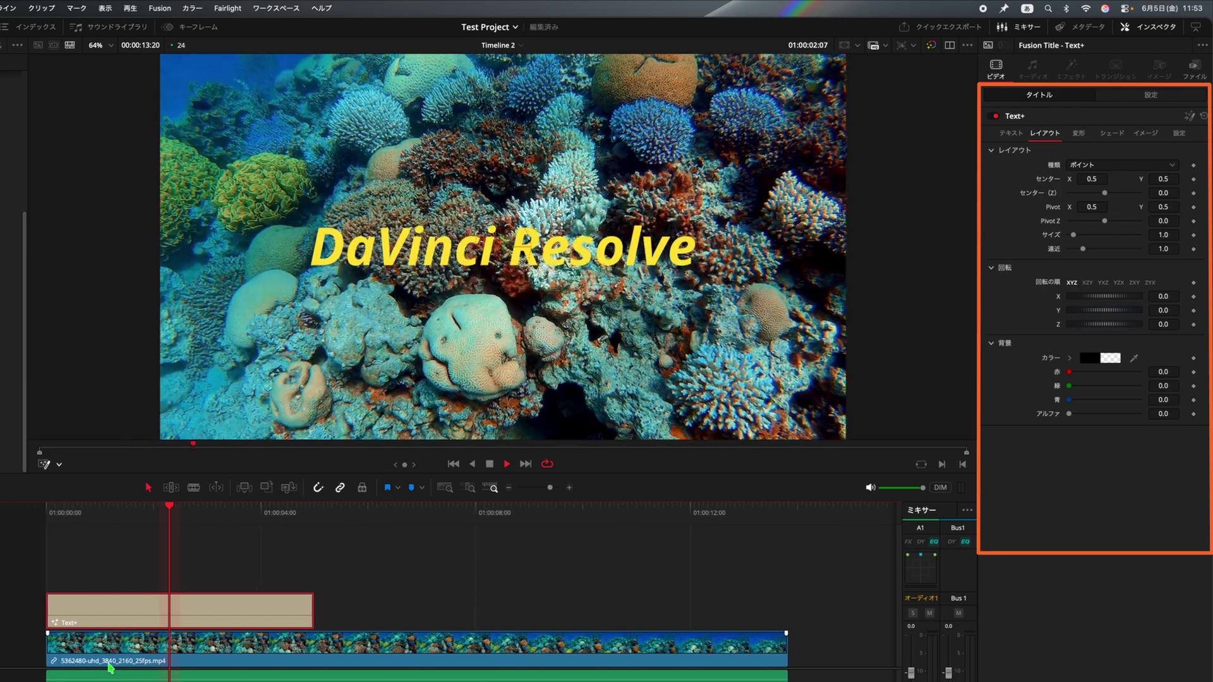
{"action": "key", "text": "space"}
- Shift the coral reef clip to start about 1.5 seconds after the title, and return to the beginning of the timeline
{"action": "left_click", "coordinate": [138, 661]}
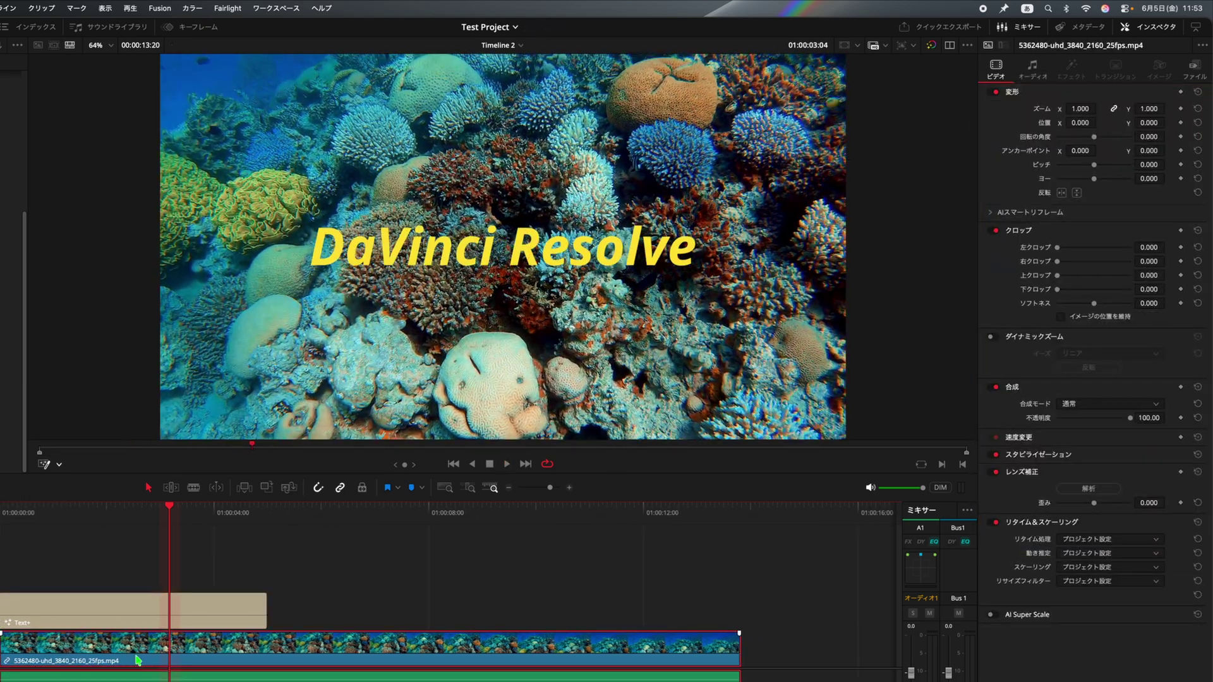
{"action": "left_click_drag", "start_coordinate": [138, 661], "coordinate": [217, 664]}
{"action": "key", "text": "Home"}
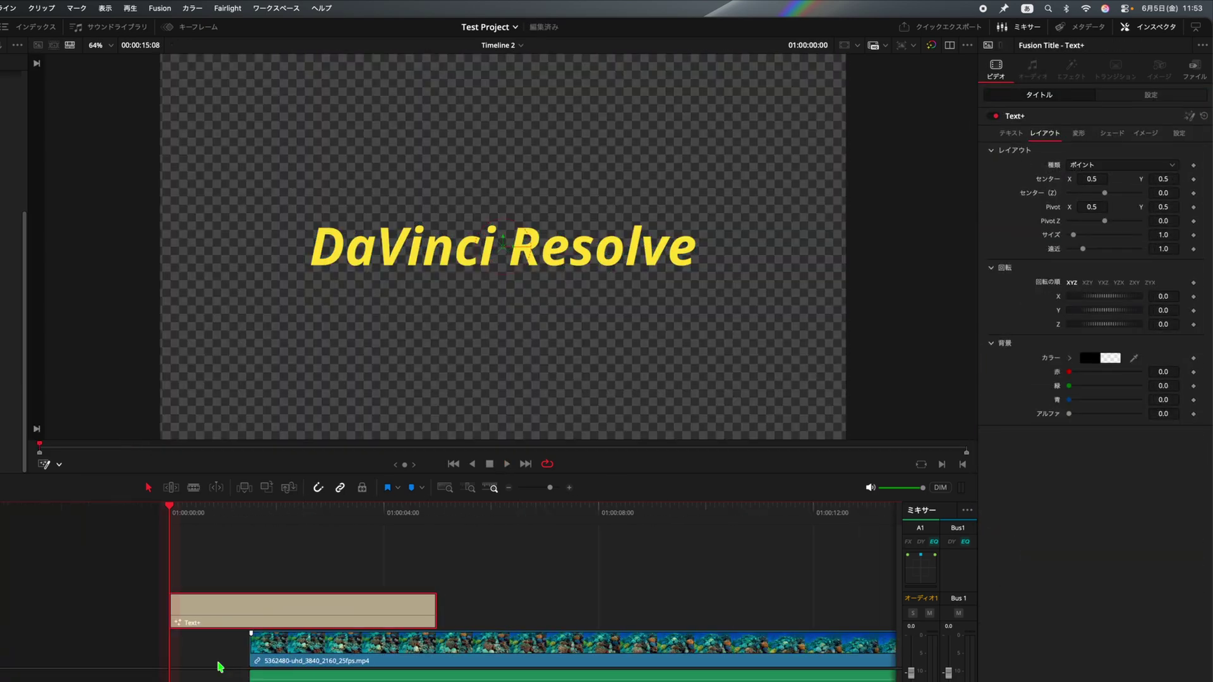
{"action": "scroll", "coordinate": [219, 664], "scroll_direction": "right", "scroll_amount": 2}
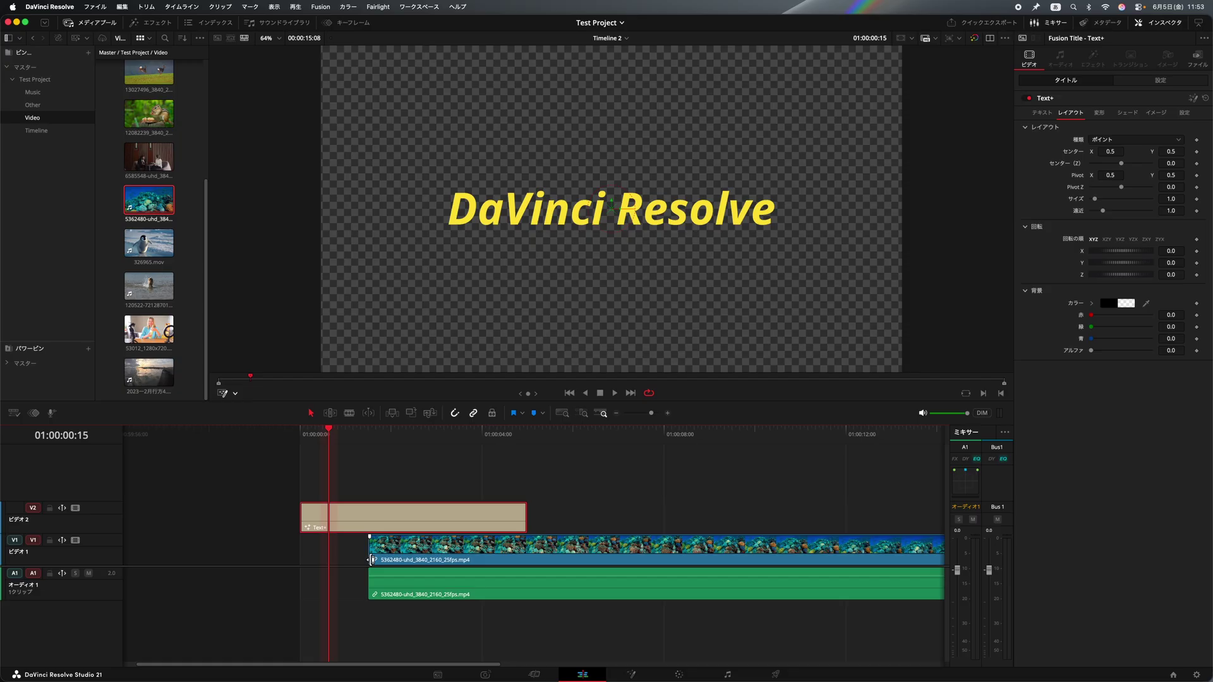
- Show the available viewer background (ビューア背景) choices in the timeline display options
{"action": "left_click", "coordinate": [14, 415]}
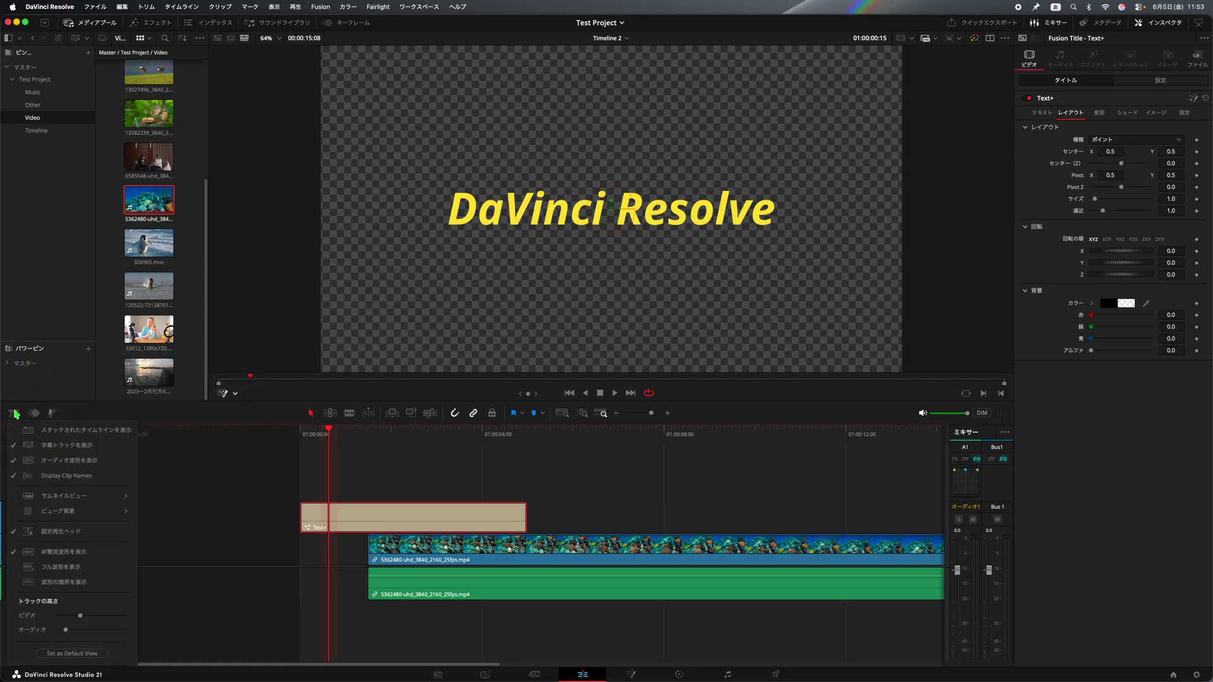
{"action": "mouse_move", "coordinate": [124, 512]}
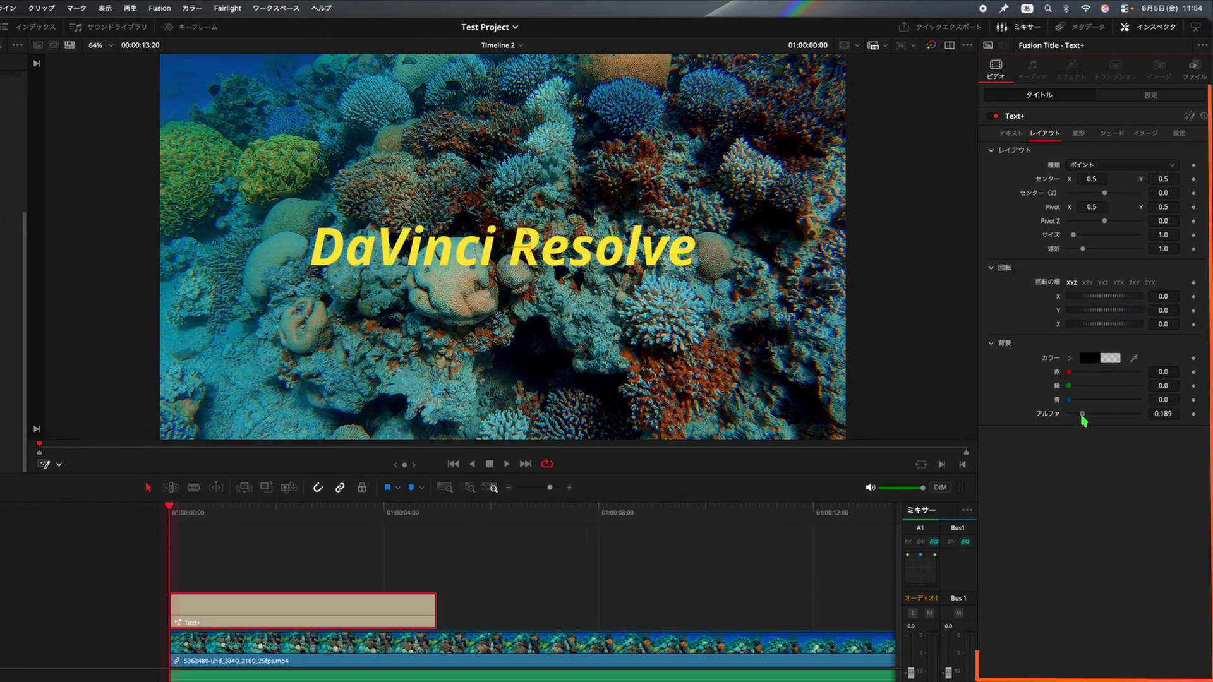
- Raise the title background's alpha to 1.0 and try light and tinted background colors with the color picker
{"action": "left_click_drag", "start_coordinate": [1082, 414], "coordinate": [1154, 416]}
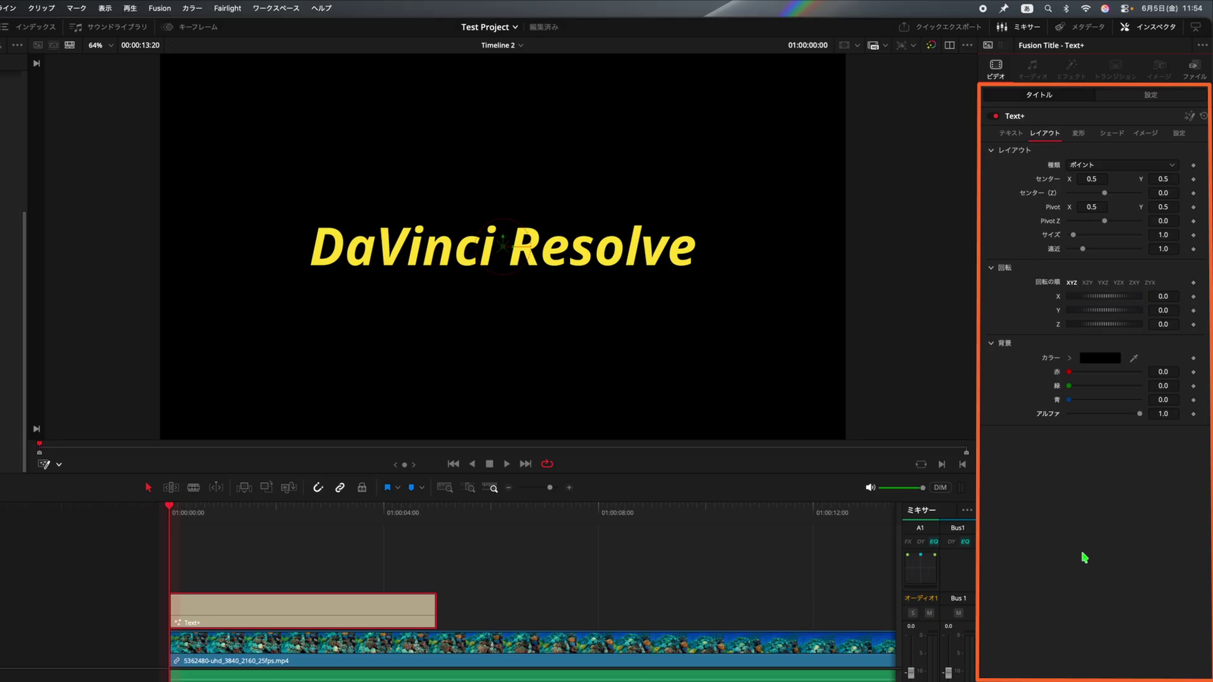
{"action": "left_click", "coordinate": [1100, 359]}
{"action": "left_click_drag", "start_coordinate": [952, 582], "coordinate": [857, 582]}
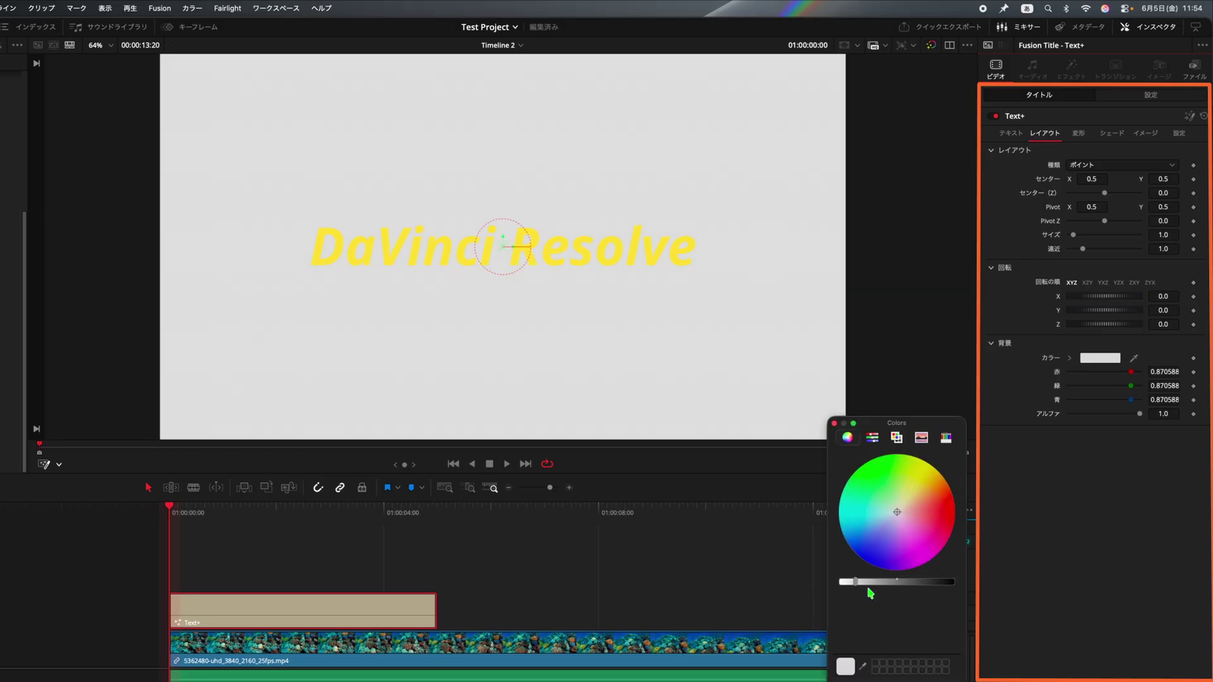
{"action": "left_click_drag", "start_coordinate": [899, 520], "coordinate": [904, 495]}
{"action": "left_click_drag", "start_coordinate": [861, 549], "coordinate": [859, 540]}
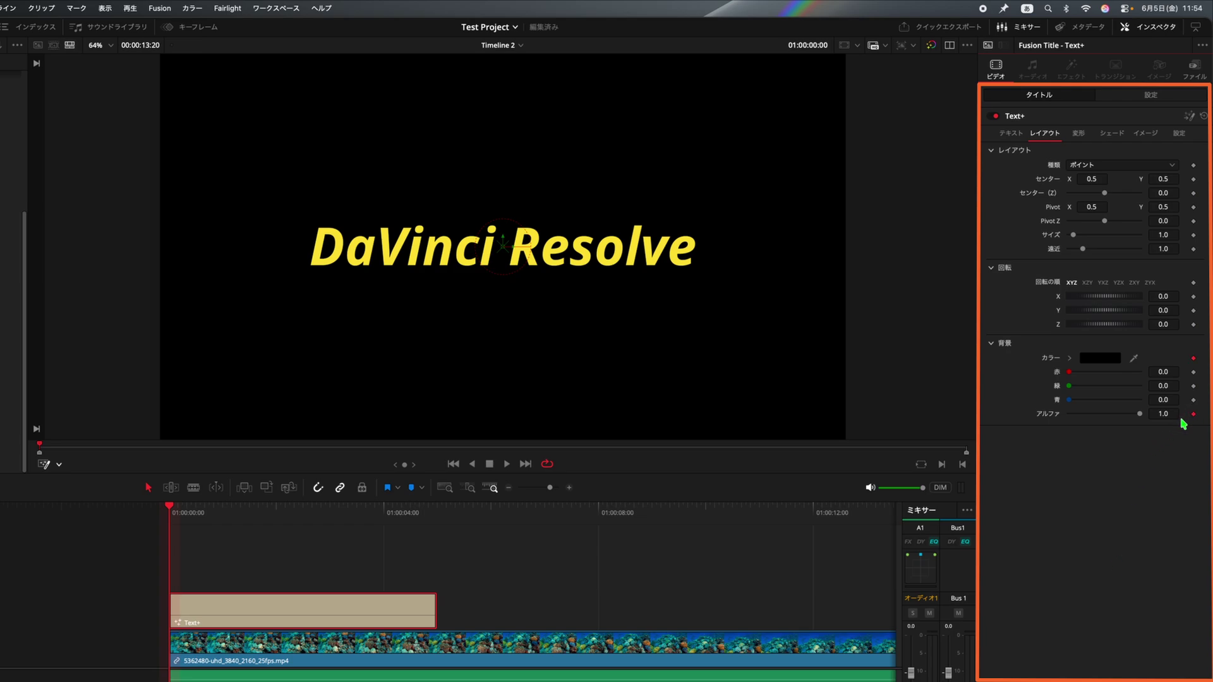
- Keyframe the background alpha down to its minimum at 01:00:01:00 and play the fade from the start
{"action": "key", "text": "shift+Right"}
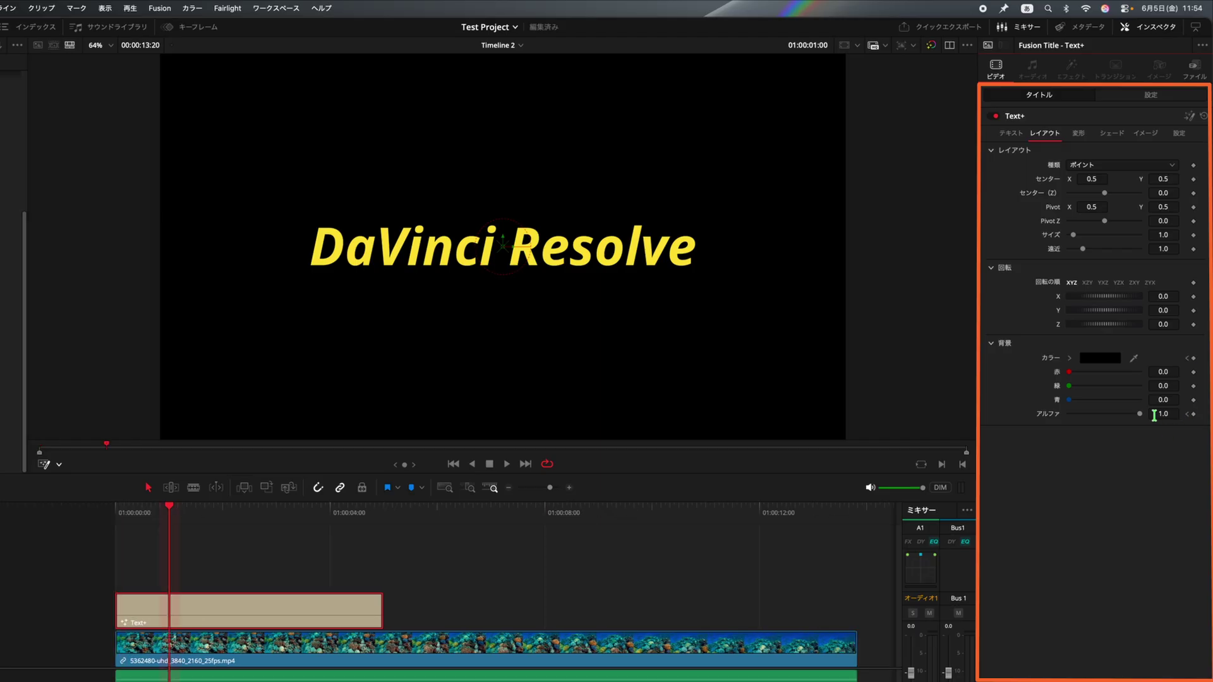
{"action": "left_click_drag", "start_coordinate": [1139, 414], "coordinate": [1056, 417]}
{"action": "key", "text": "Home"}
{"action": "key", "text": "space"}
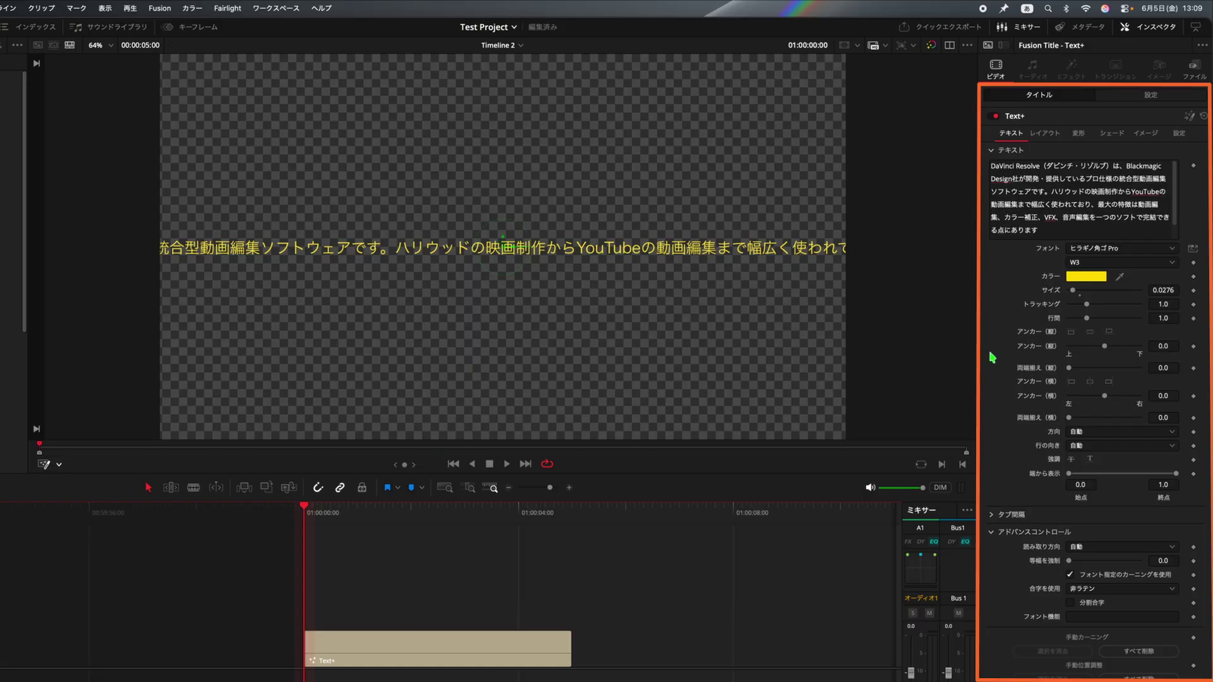
- Set the paragraph's horizontal anchor to left (-1.0), and change its layout type to Text Box with Wrap to Text Box enabled
{"action": "left_click", "coordinate": [1071, 383]}
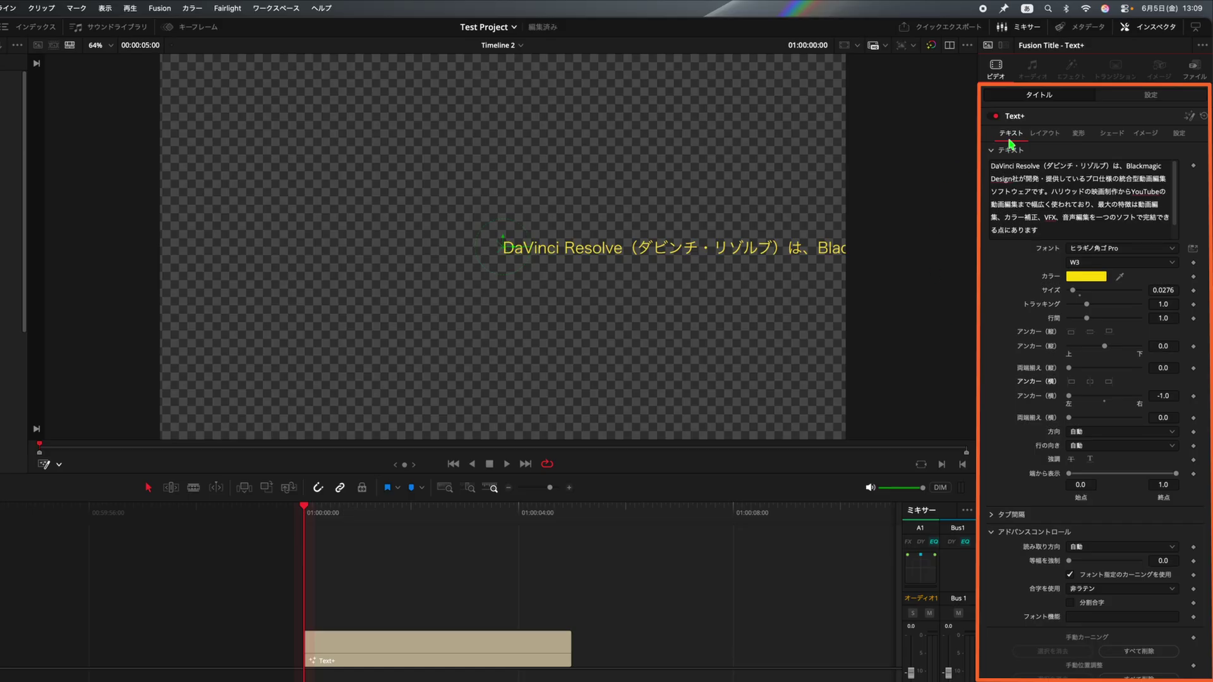
{"action": "left_click", "coordinate": [1056, 136]}
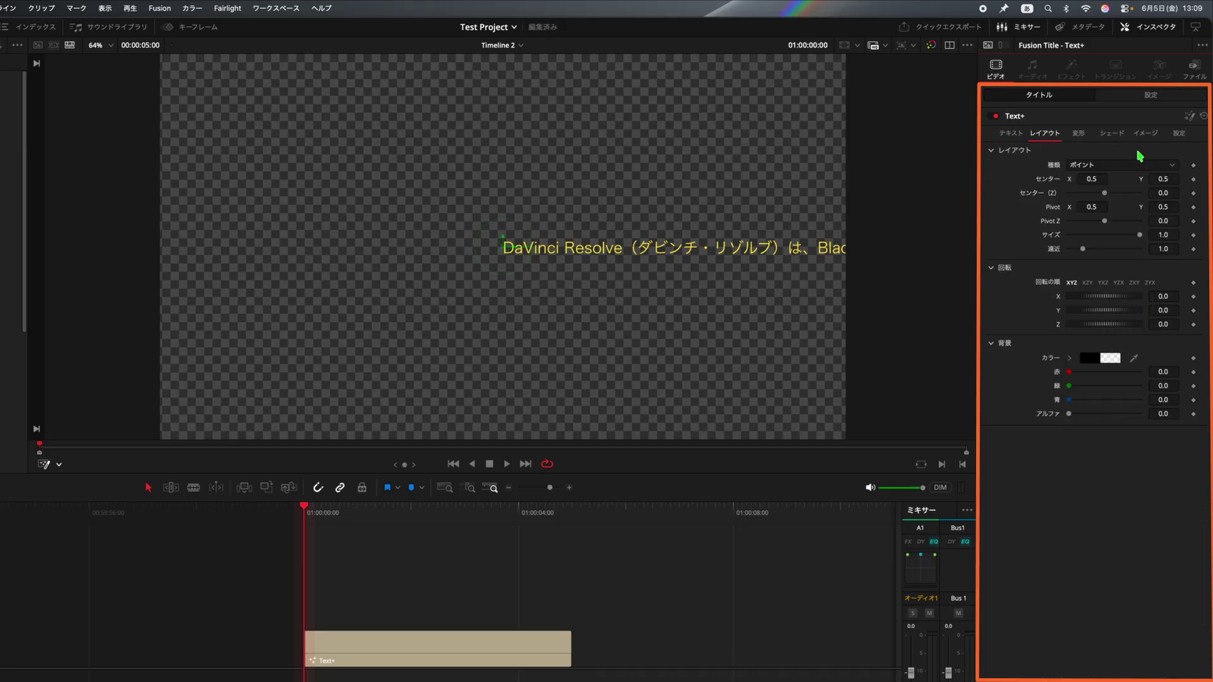
{"action": "left_click", "coordinate": [1170, 168]}
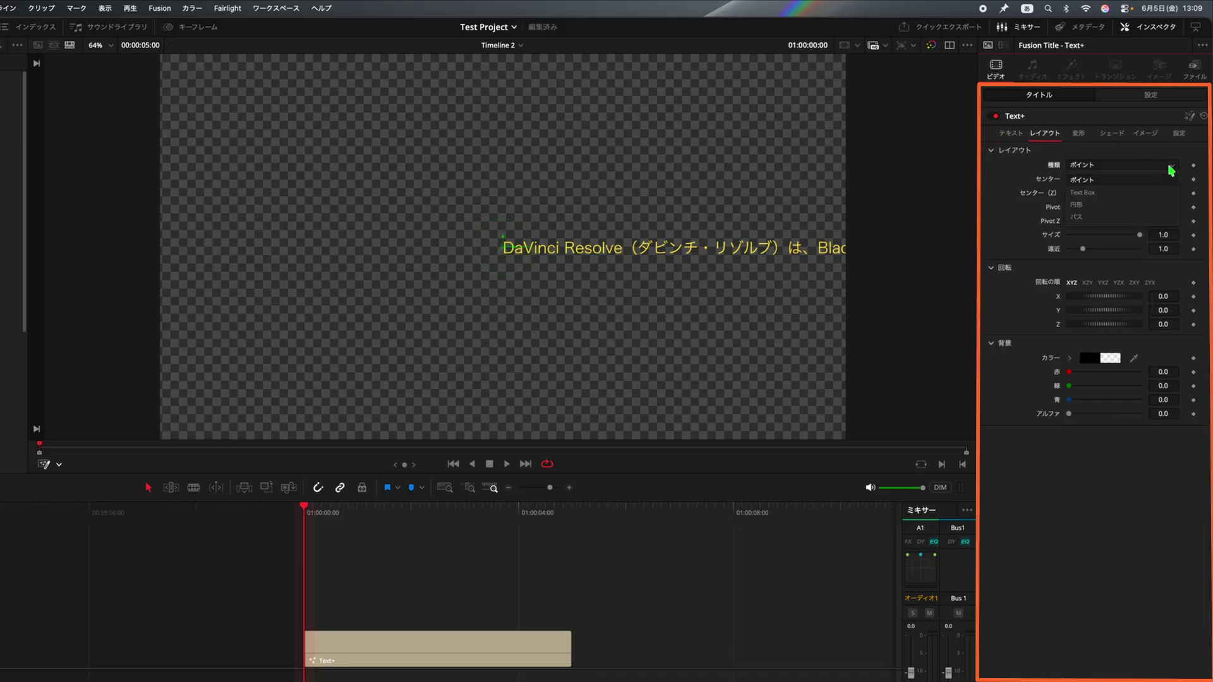
{"action": "left_click", "coordinate": [1135, 193]}
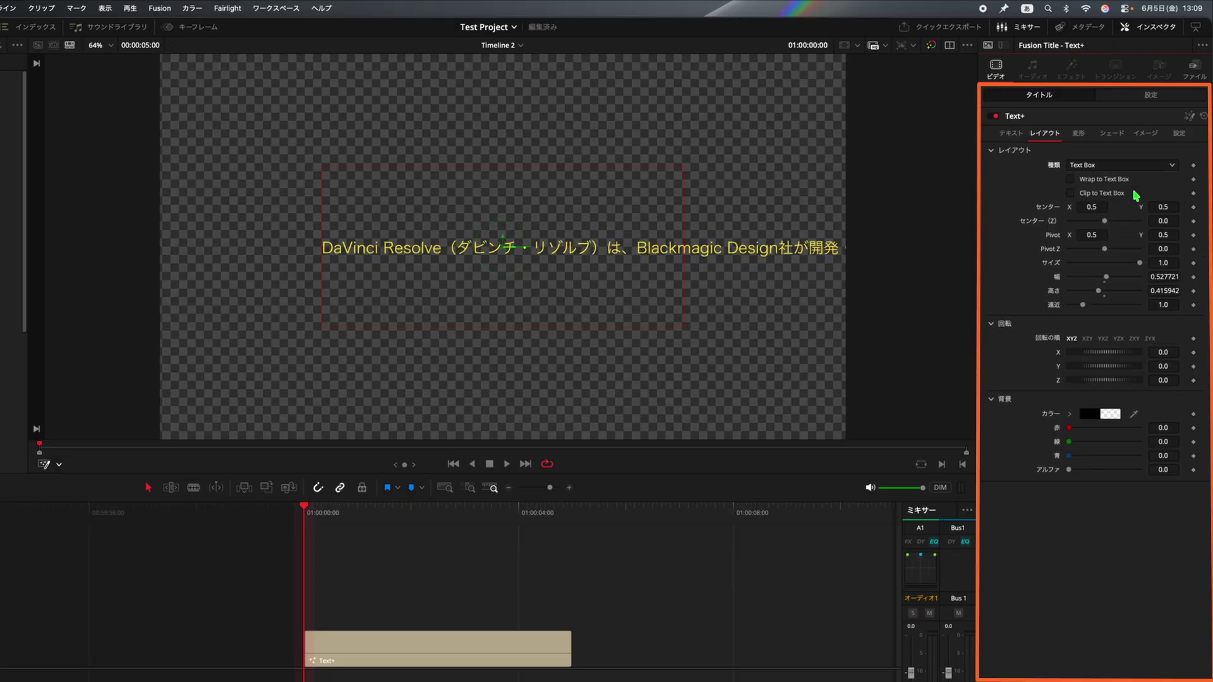
{"action": "left_click", "coordinate": [1070, 179]}
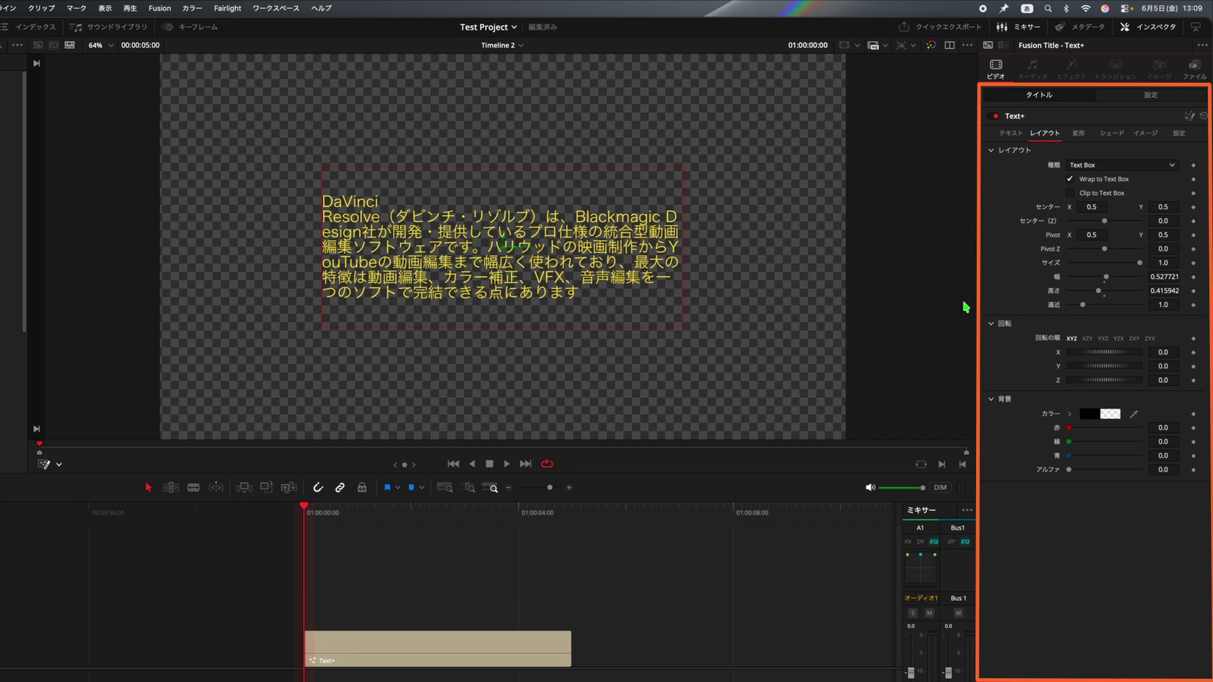
- Enlarge the text box to width 0.763507 and height 0.511594, and increase the paragraph's line spacing (行間)
{"action": "left_click_drag", "start_coordinate": [683, 309], "coordinate": [750, 312]}
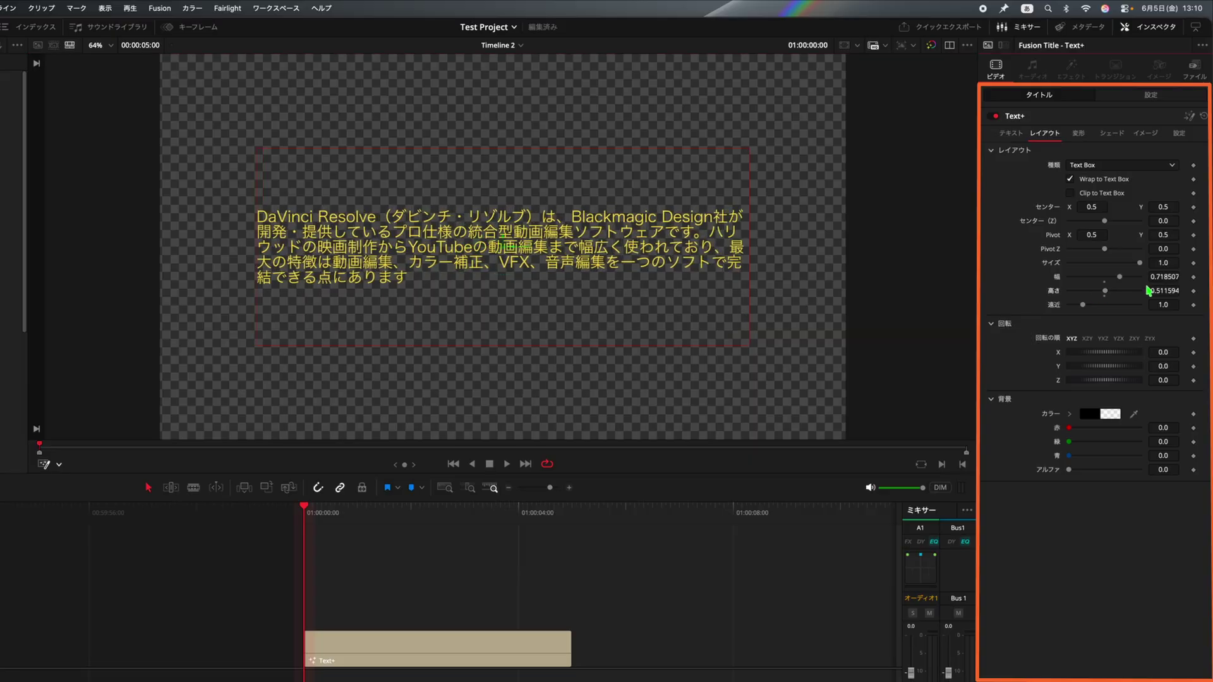
{"action": "mouse_move", "coordinate": [1163, 277]}
{"action": "left_mouse_down"}
{"action": "mouse_move", "coordinate": [1108, 277]}
{"action": "mouse_move", "coordinate": [1191, 278]}
{"action": "mouse_move", "coordinate": [1166, 285]}
{"action": "left_mouse_up"}
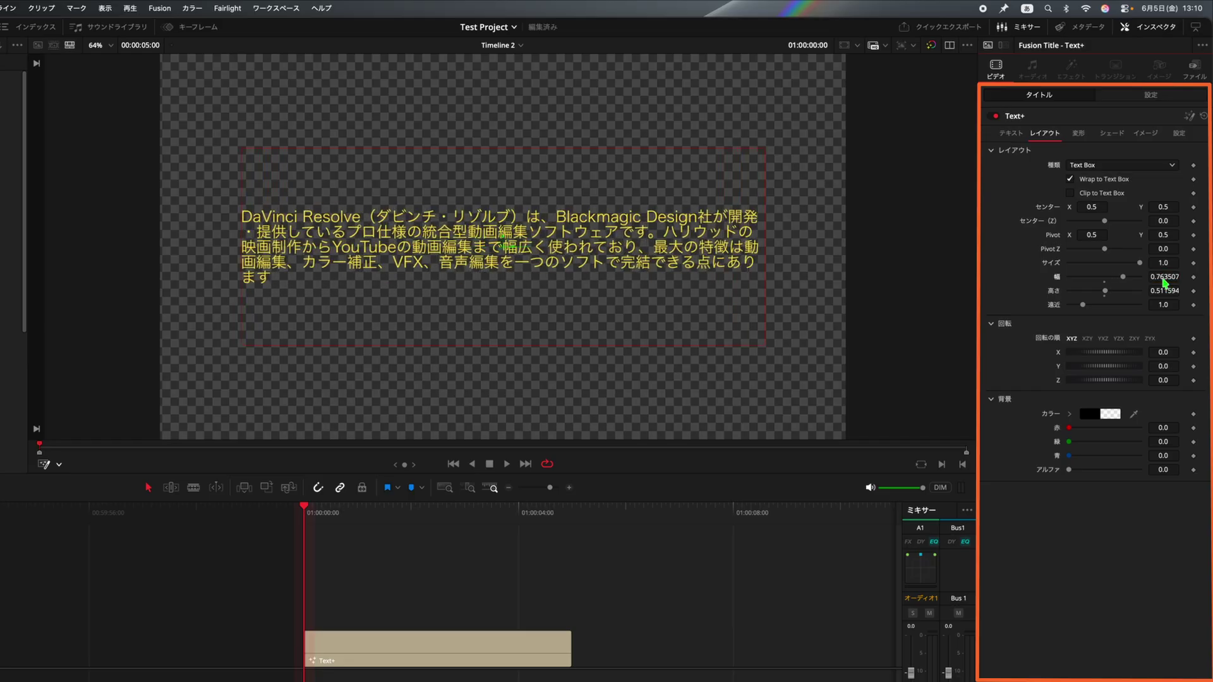
{"action": "left_click", "coordinate": [1012, 135]}
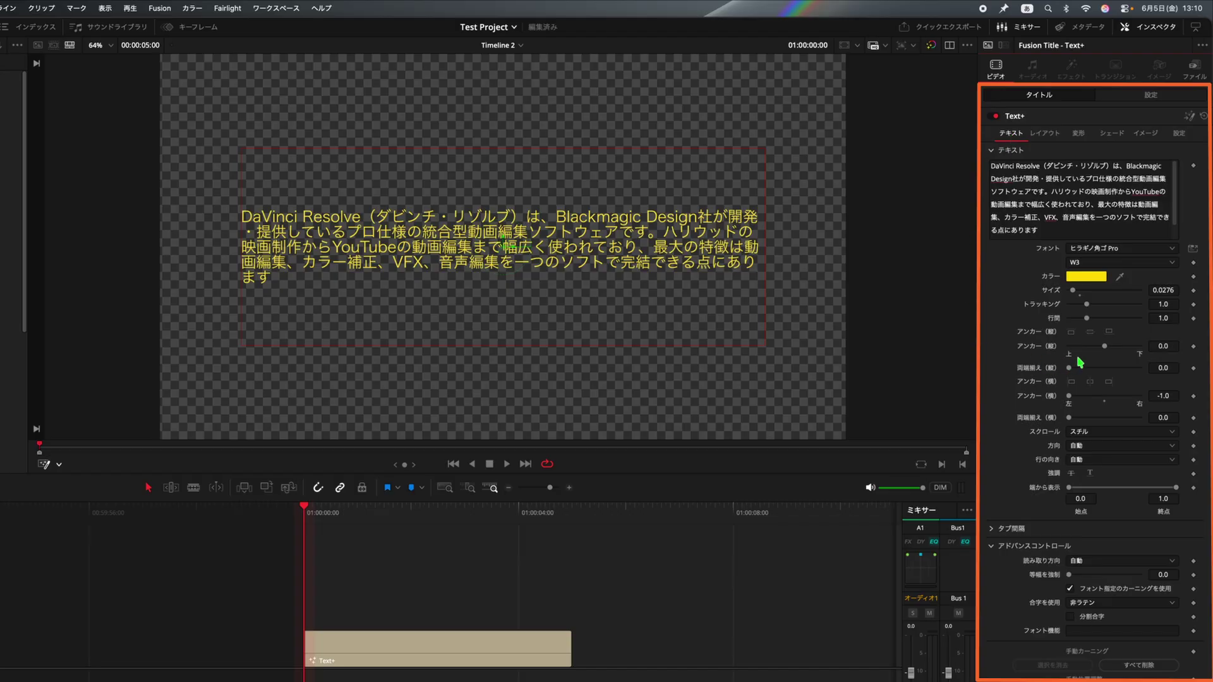
{"action": "left_click_drag", "start_coordinate": [1087, 320], "coordinate": [1097, 324]}
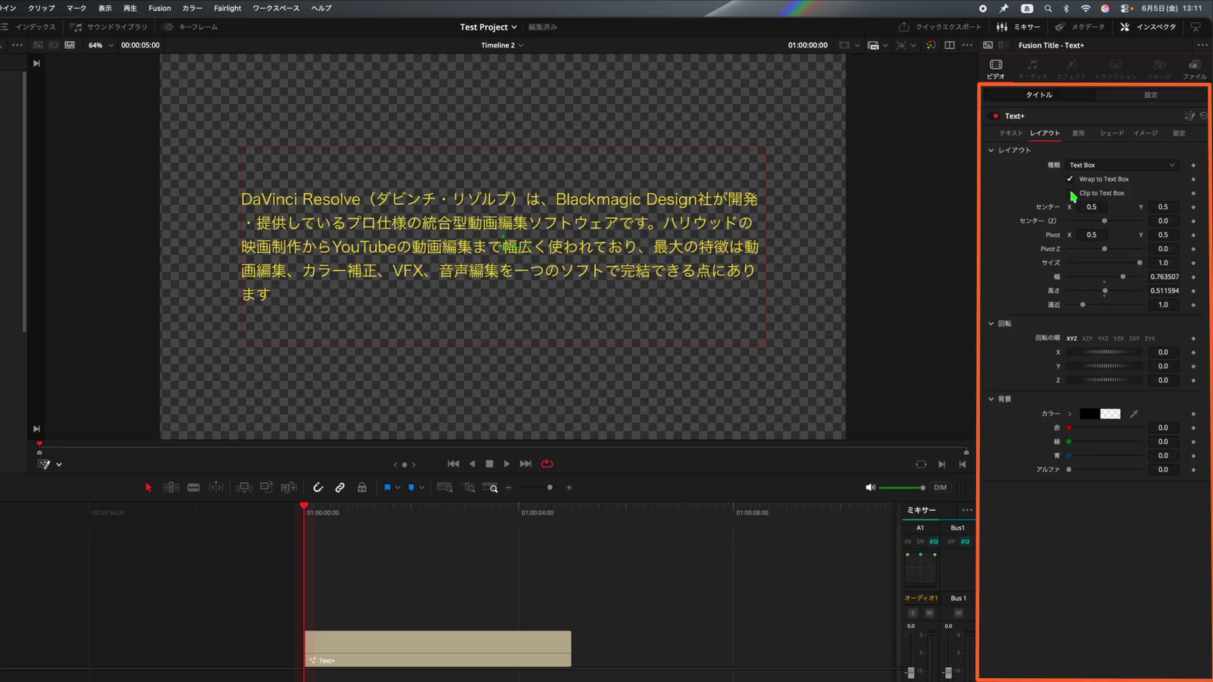
- Enable Clip to Text Box and shrink the box inward from its lower corner so it cuts off the paragraph
{"action": "left_click", "coordinate": [1072, 193]}
{"action": "left_click_drag", "start_coordinate": [766, 326], "coordinate": [606, 282]}
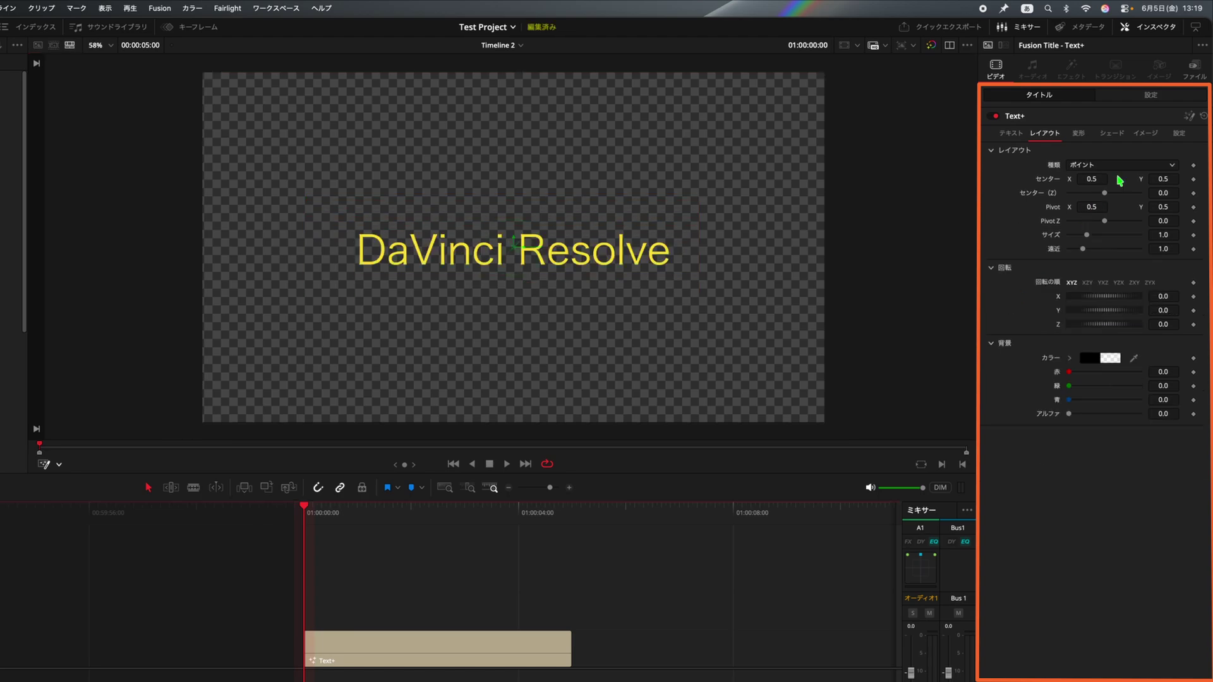
- Set the DaVinci Resolve title's layout type to circle (円形), with size 0.869 and width 0.48
{"action": "left_click", "coordinate": [1122, 168]}
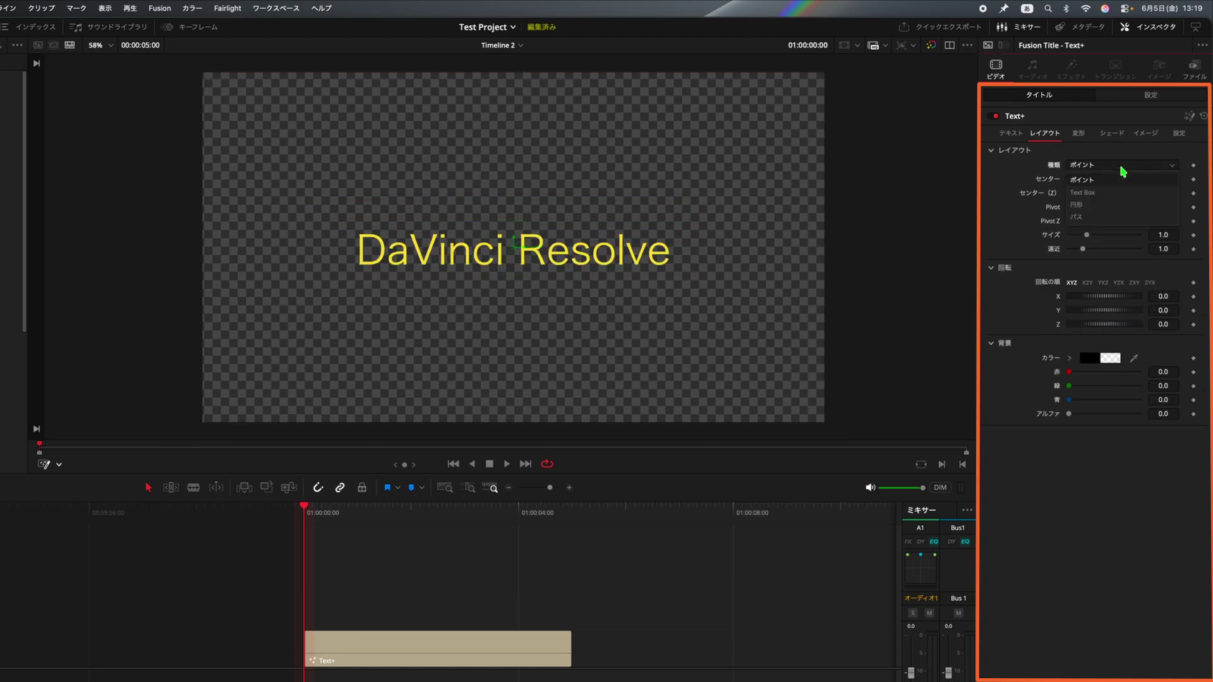
{"action": "left_click", "coordinate": [1077, 204]}
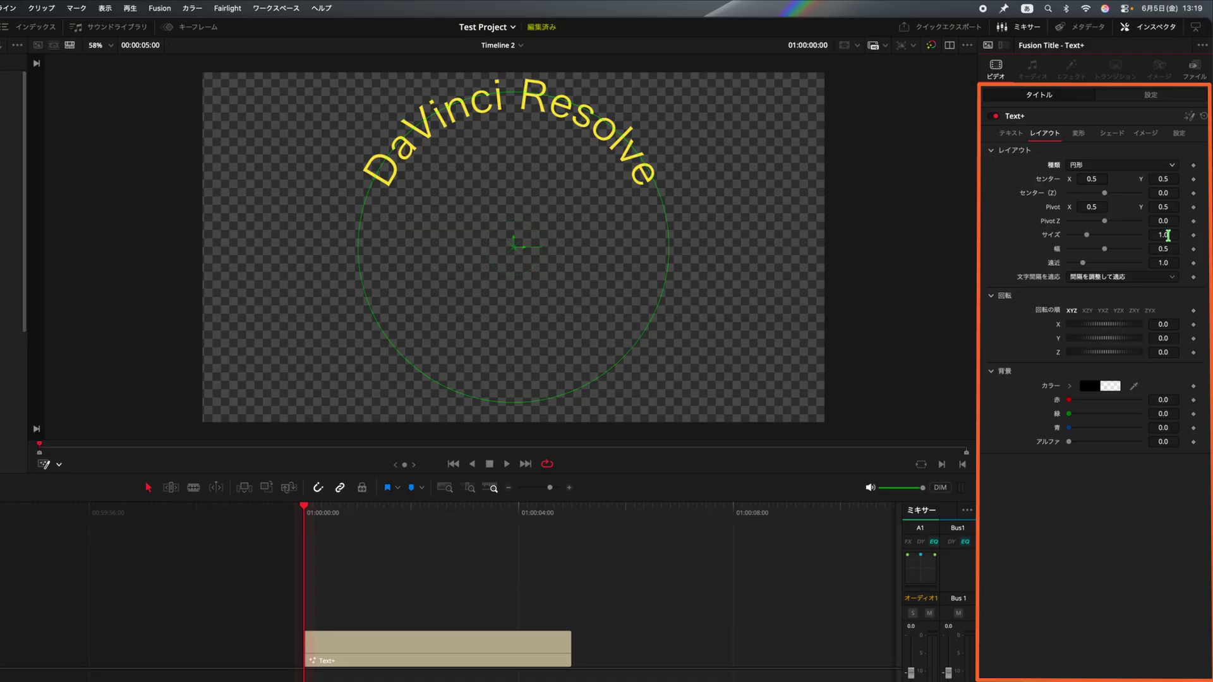
{"action": "left_click_drag", "start_coordinate": [1169, 236], "coordinate": [1160, 236]}
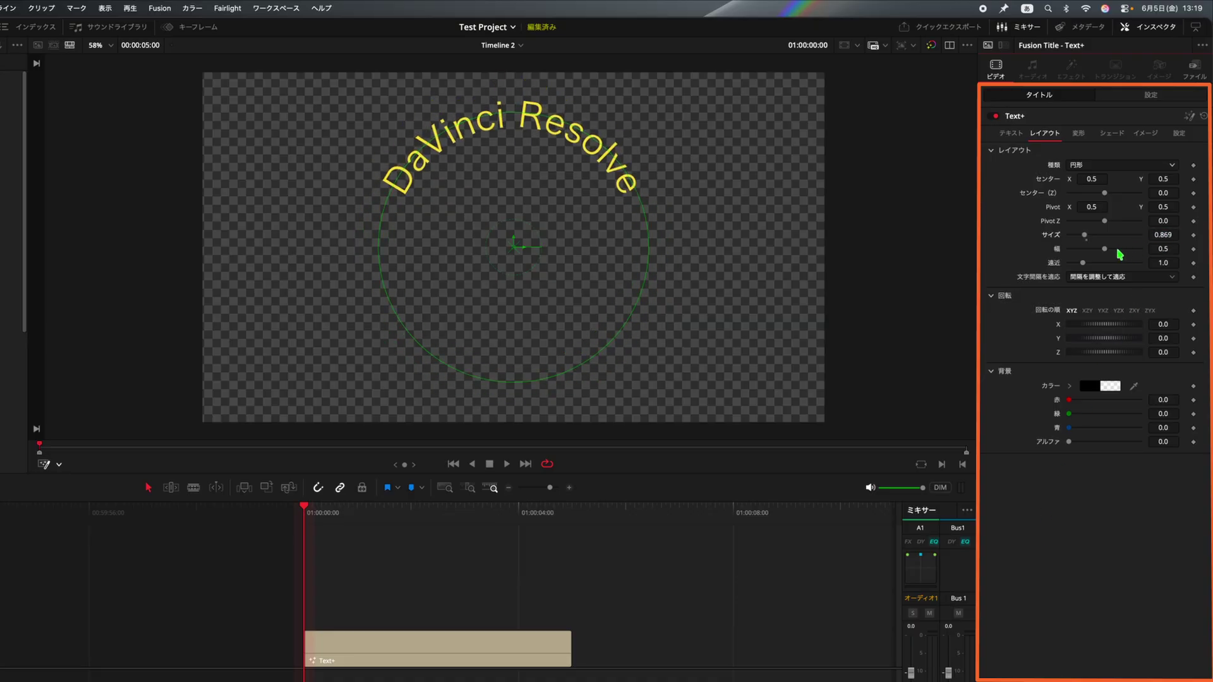
{"action": "mouse_move", "coordinate": [1105, 251]}
{"action": "left_mouse_down"}
{"action": "mouse_move", "coordinate": [1091, 251]}
{"action": "mouse_move", "coordinate": [1104, 251]}
{"action": "left_mouse_up"}
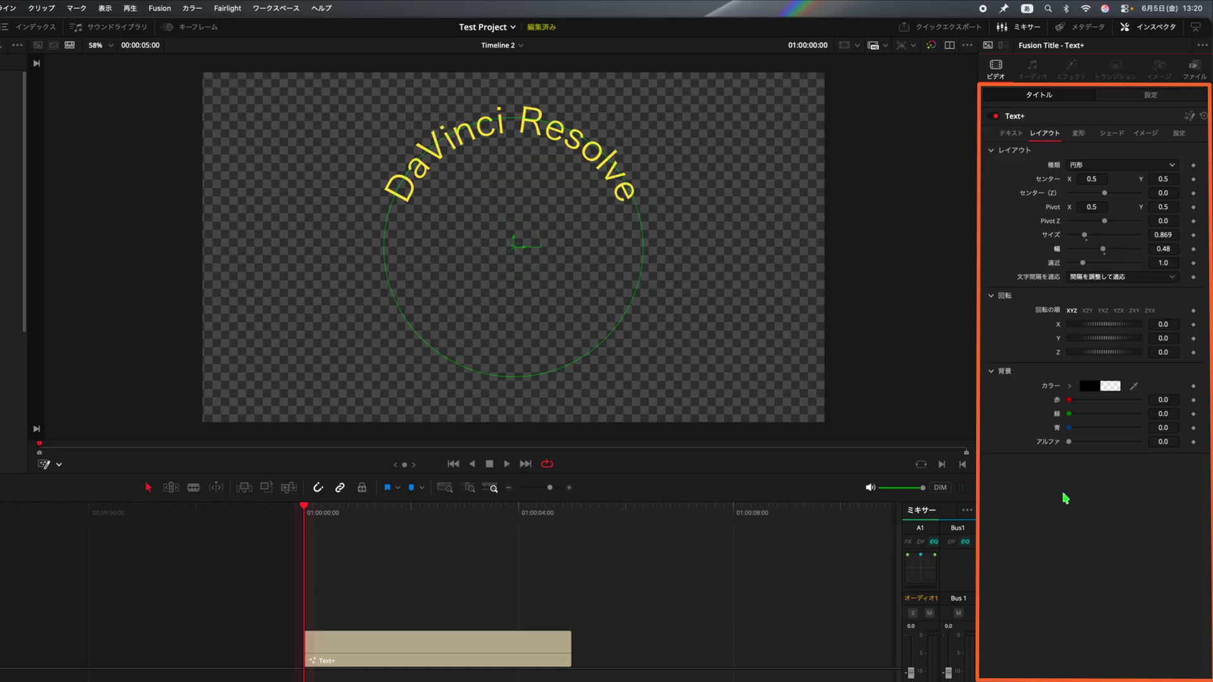
- Widen the circular title's tracking, rotate it about Z to 626.1, and play the result
{"action": "left_click", "coordinate": [1011, 134]}
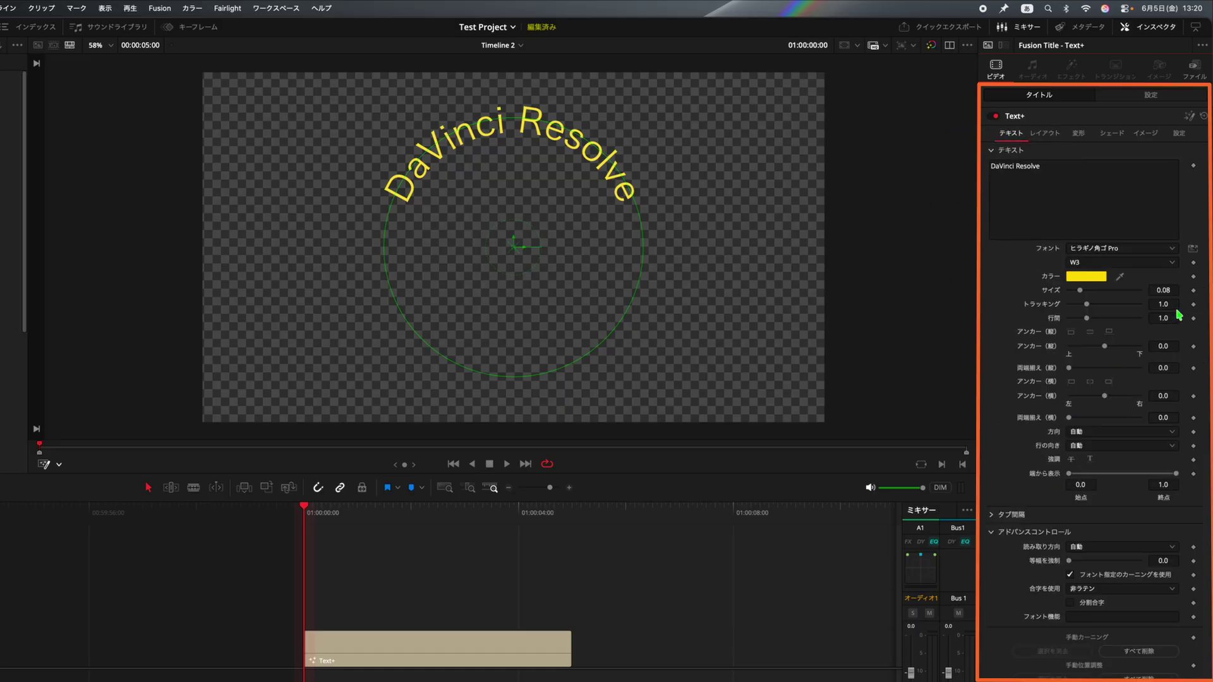
{"action": "mouse_move", "coordinate": [1174, 304]}
{"action": "left_mouse_down"}
{"action": "mouse_move", "coordinate": [1158, 305]}
{"action": "mouse_move", "coordinate": [1208, 304]}
{"action": "mouse_move", "coordinate": [1173, 305]}
{"action": "left_mouse_up"}
{"action": "left_click", "coordinate": [1049, 135]}
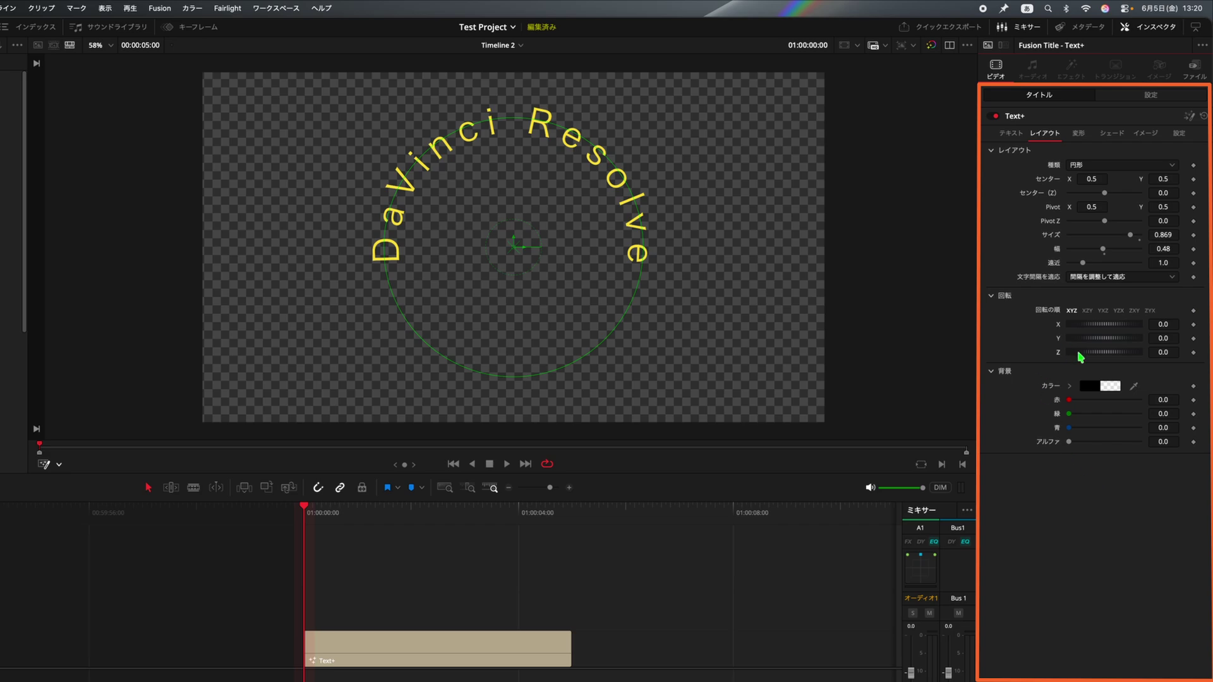
{"action": "left_click_drag", "start_coordinate": [1080, 357], "coordinate": [1017, 349]}
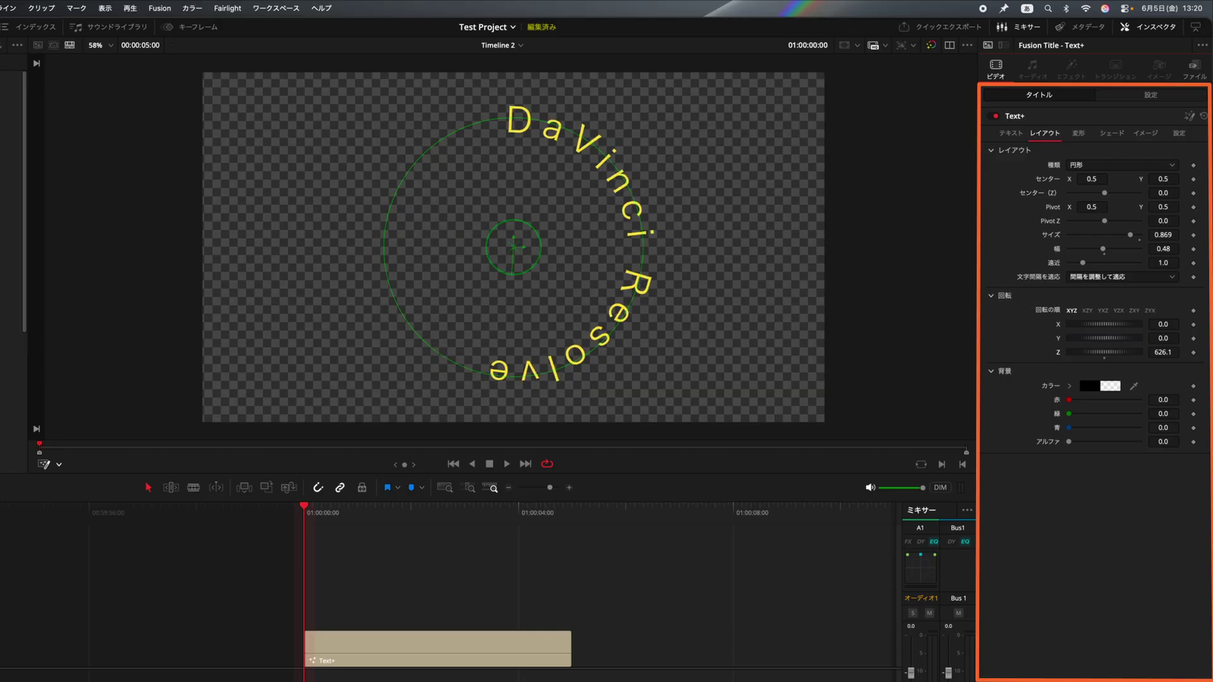
{"action": "key", "text": "space"}
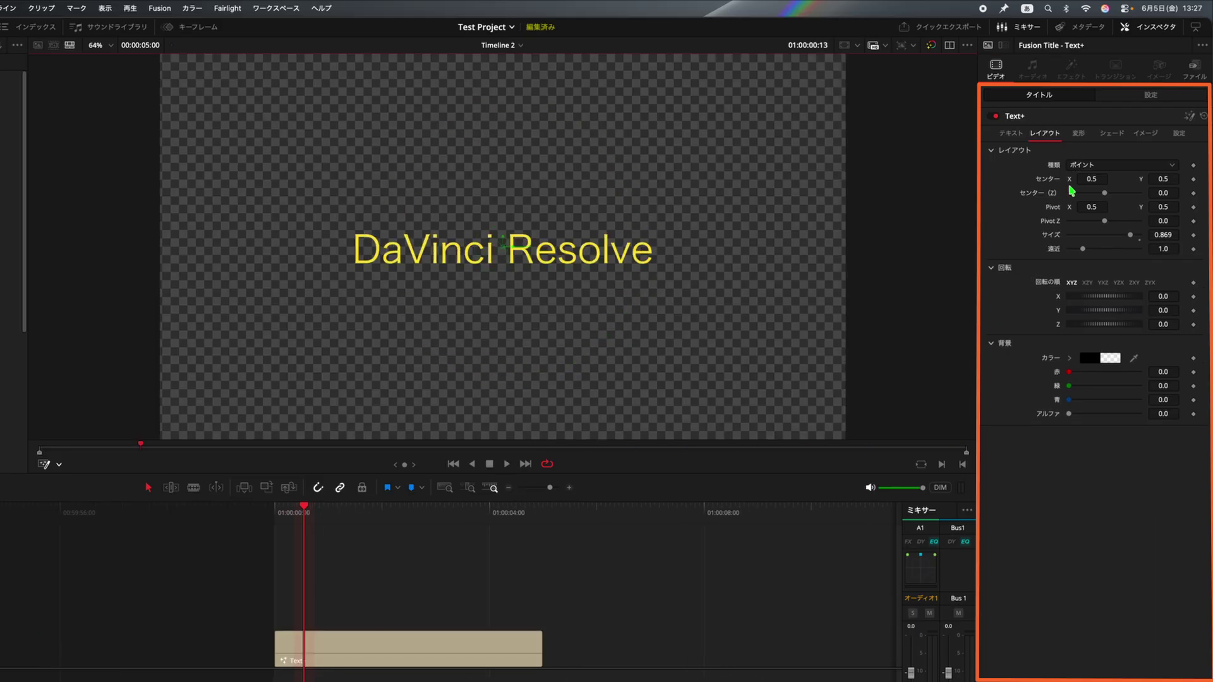
- Change the title's layout type to path (パス) and draw a first straight segment along the frame's upper edge
{"action": "left_click", "coordinate": [1103, 168]}
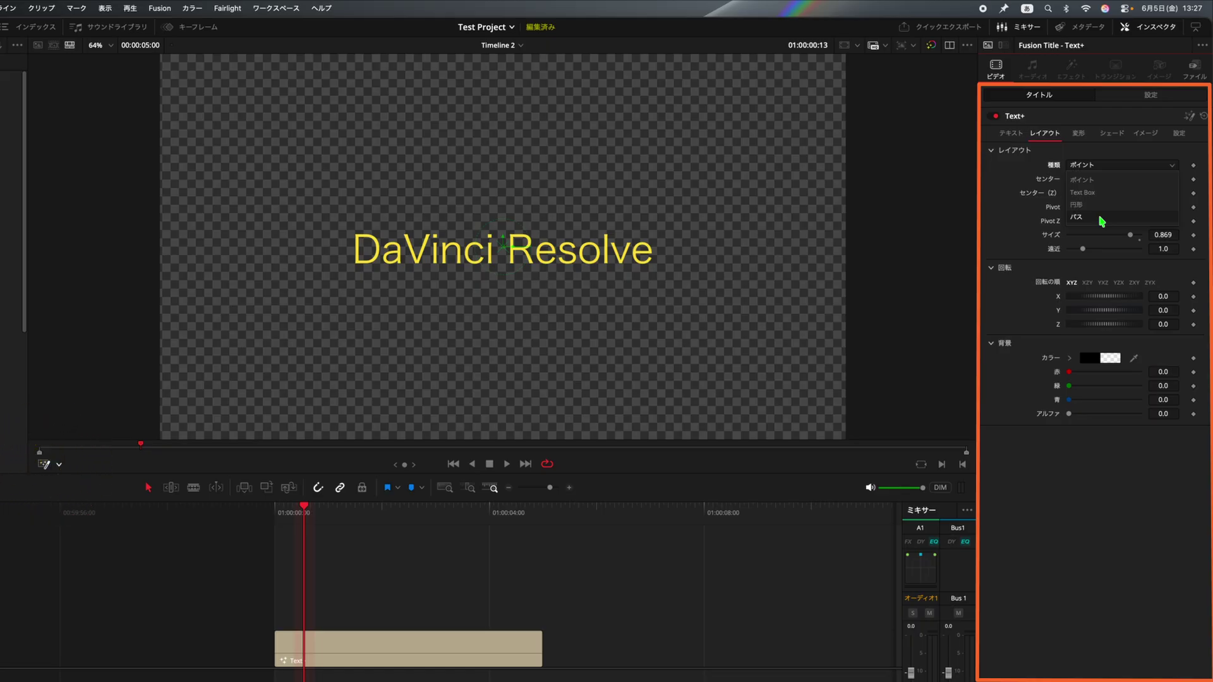
{"action": "left_click", "coordinate": [1102, 217]}
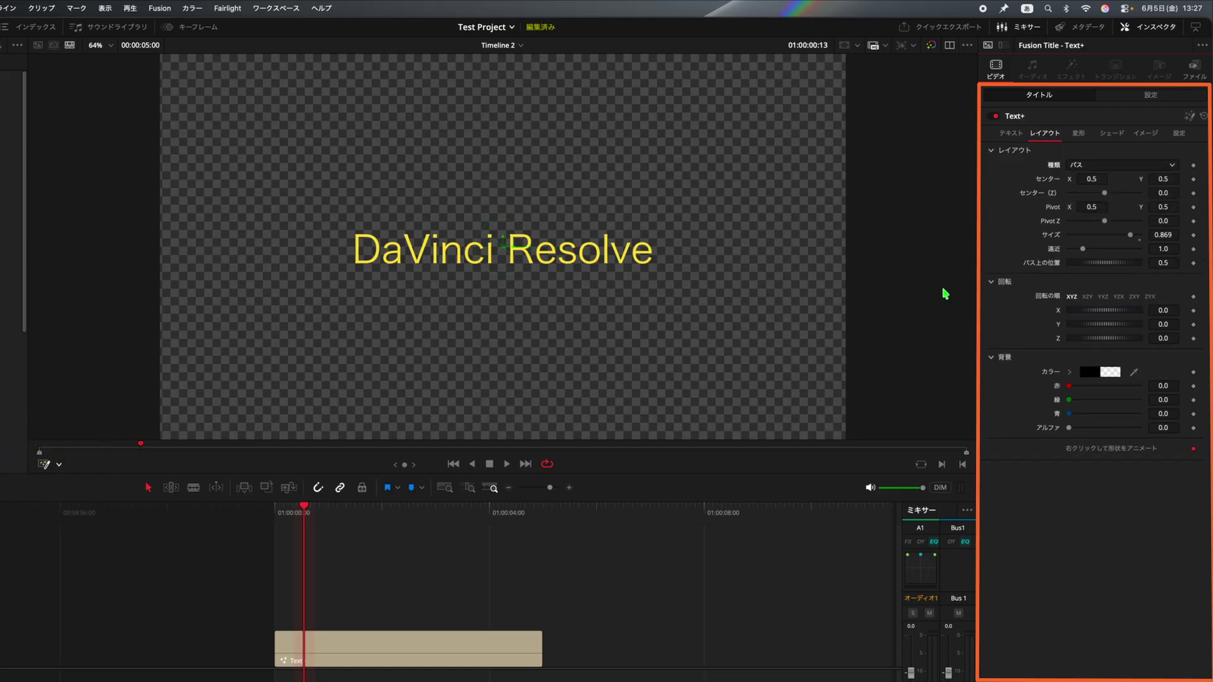
{"action": "left_click", "coordinate": [209, 90]}
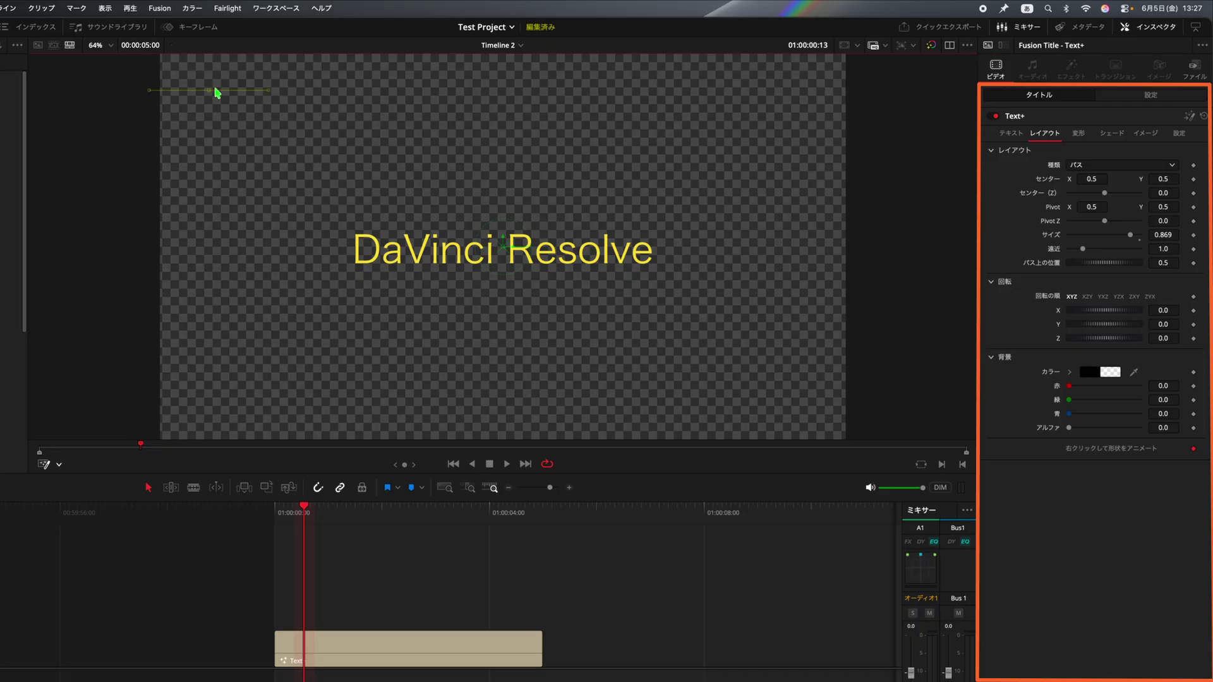
{"action": "left_click", "coordinate": [781, 88]}
- Add a third path point below the segment's end twice, undoing it the first time and deleting it the second
{"action": "left_click", "coordinate": [678, 193]}
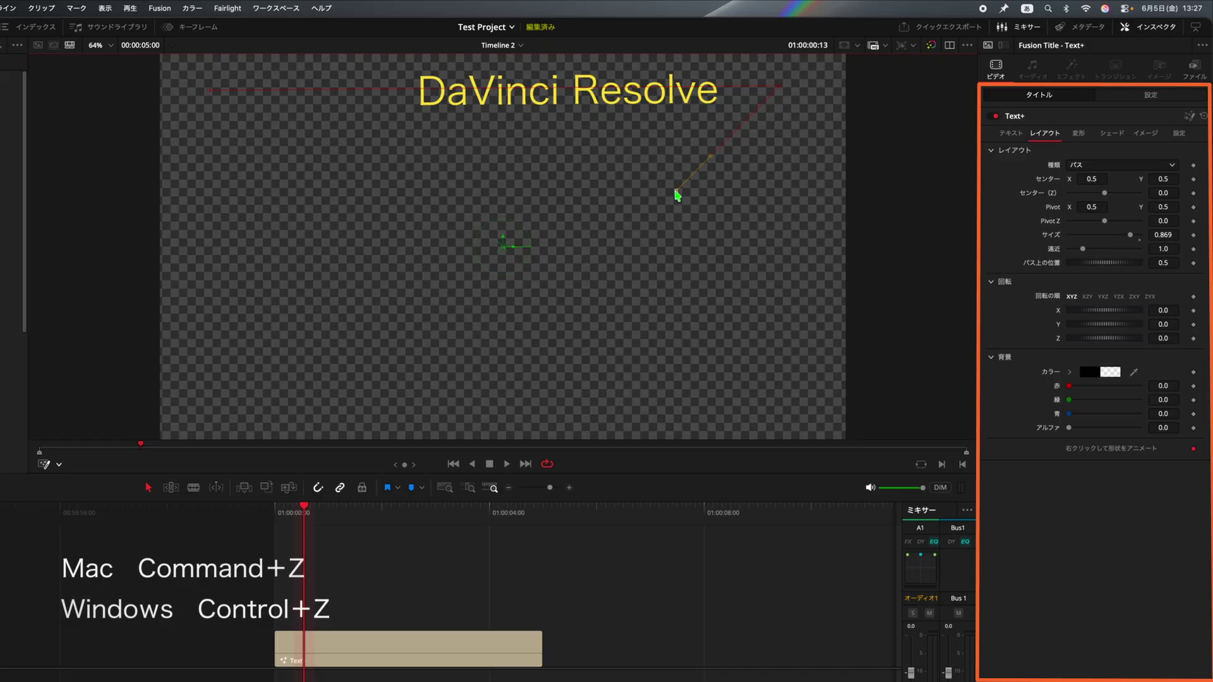
{"action": "key", "text": "super+z"}
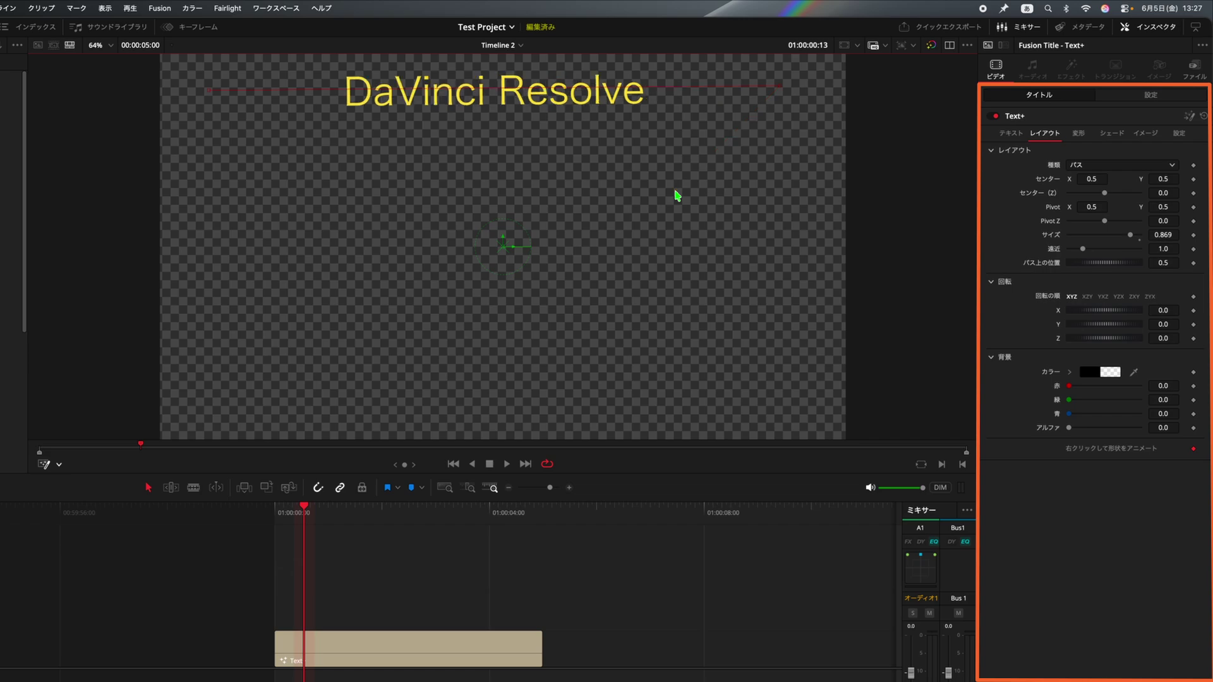
{"action": "left_click", "coordinate": [676, 194]}
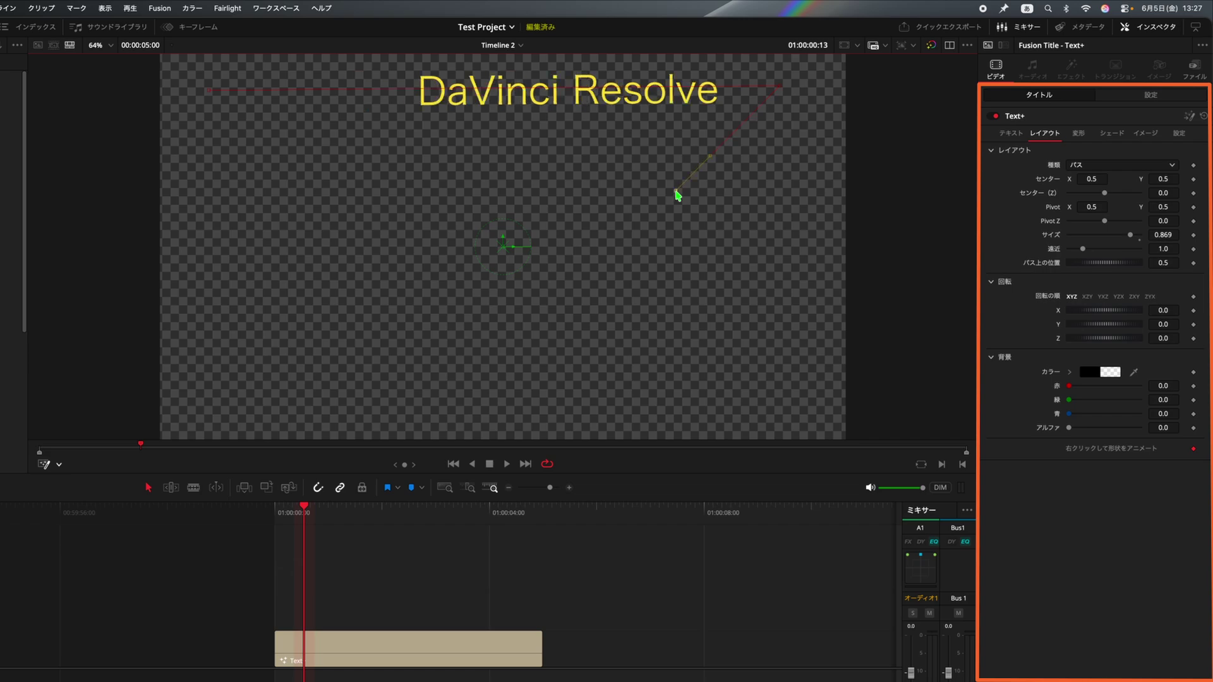
{"action": "key", "text": "BackSpace"}
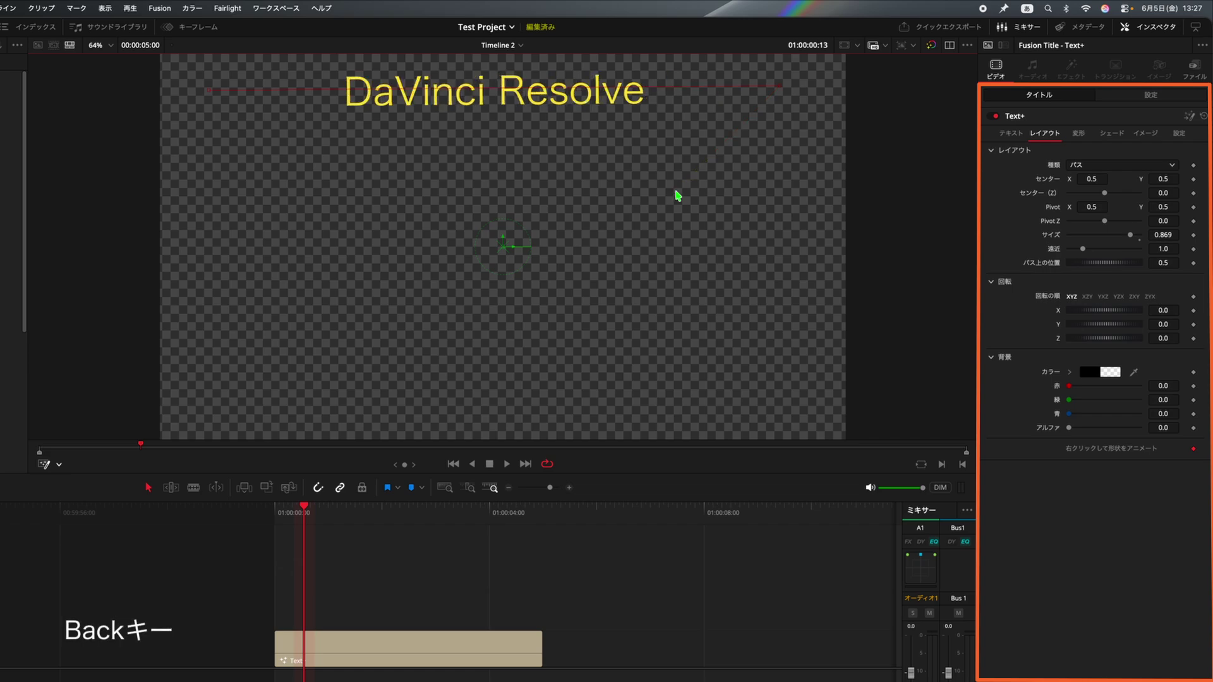
- Draw the path as a closed rectangle running just inside the four edges of the frame
{"action": "left_click", "coordinate": [813, 88]}
{"action": "left_click", "coordinate": [812, 408]}
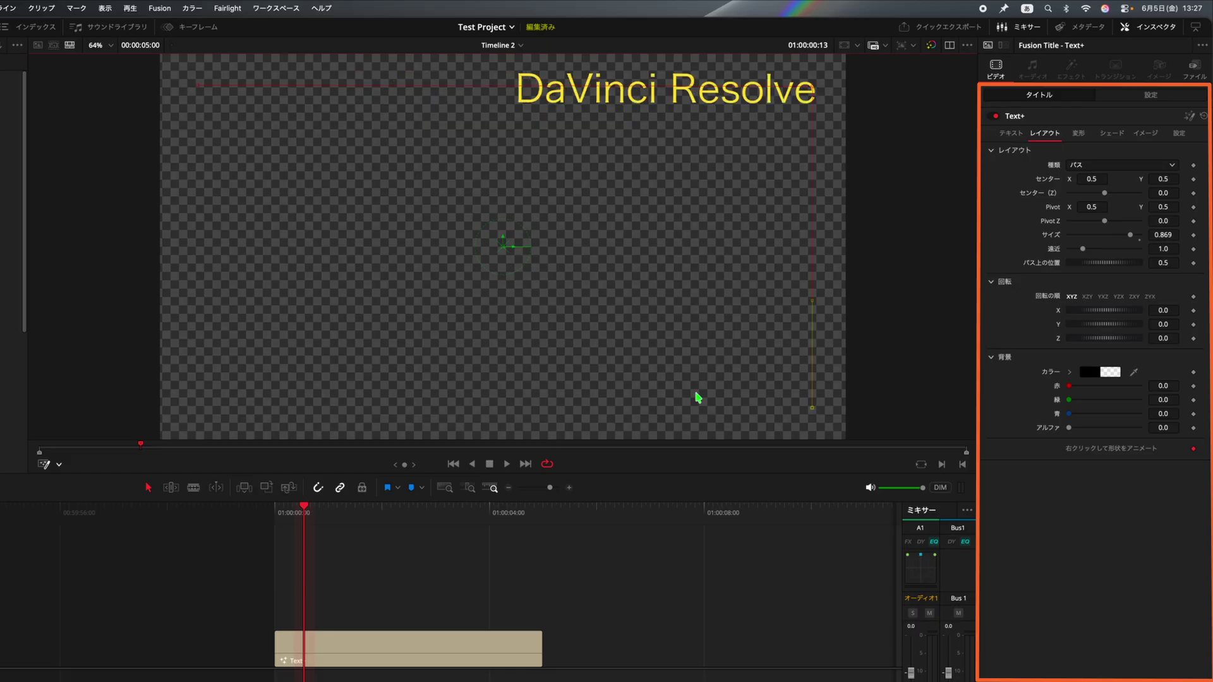
{"action": "left_click", "coordinate": [196, 419]}
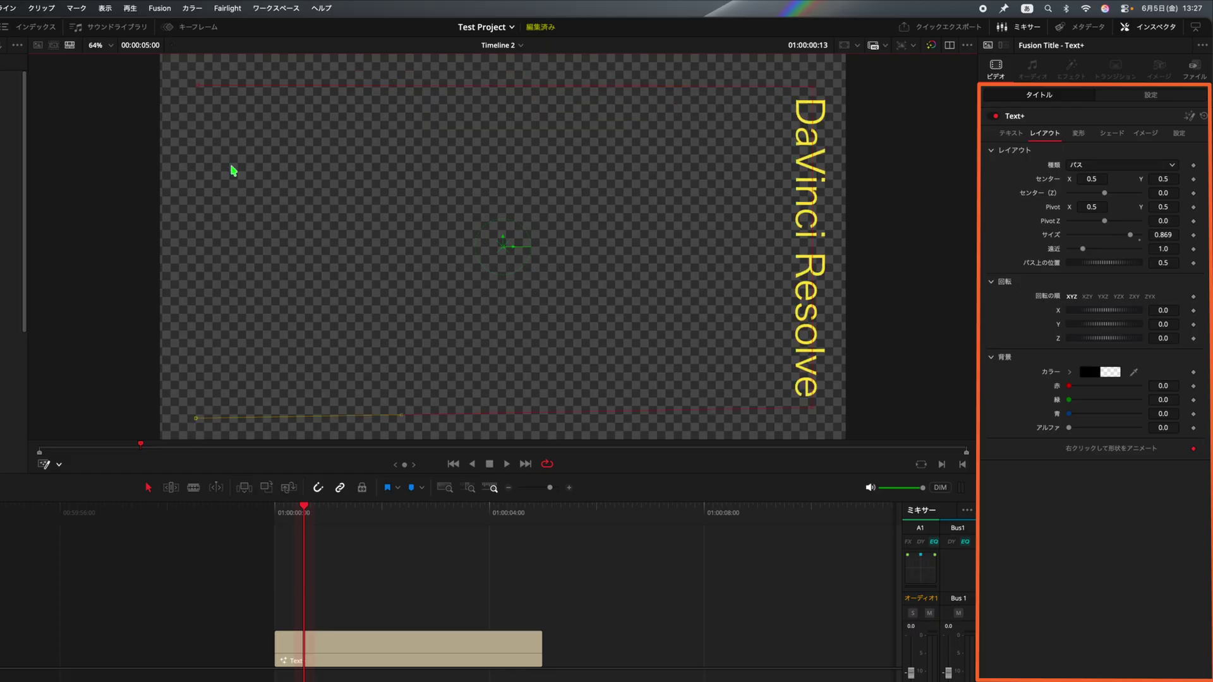
{"action": "left_click", "coordinate": [197, 86]}
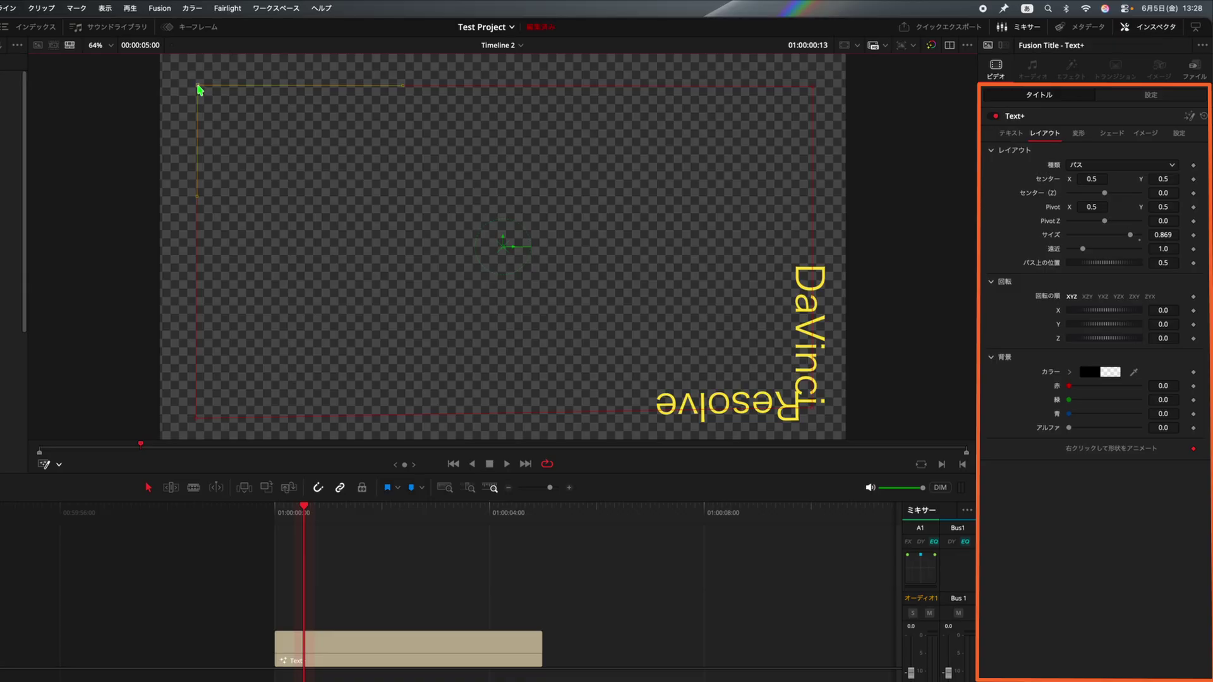
- Adjust the rectangular path's upper-left, lower-right and upper-right corner points to straighten its edges
{"action": "left_click_drag", "start_coordinate": [198, 85], "coordinate": [194, 78]}
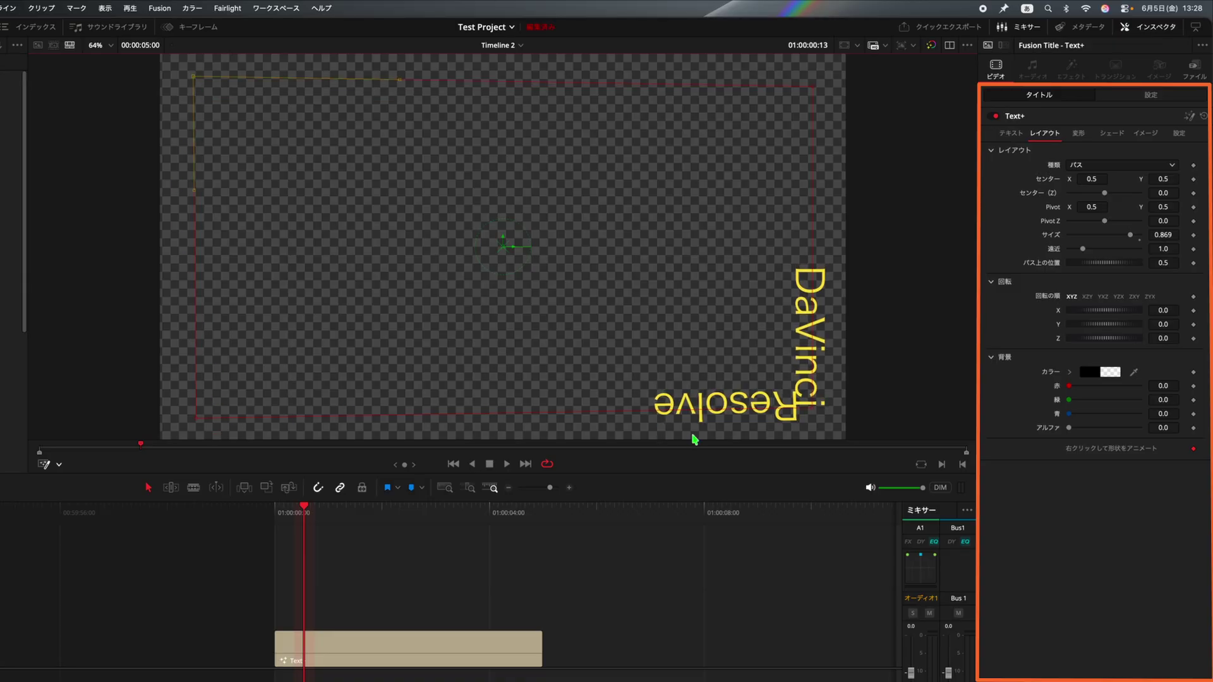
{"action": "left_click_drag", "start_coordinate": [800, 419], "coordinate": [817, 420]}
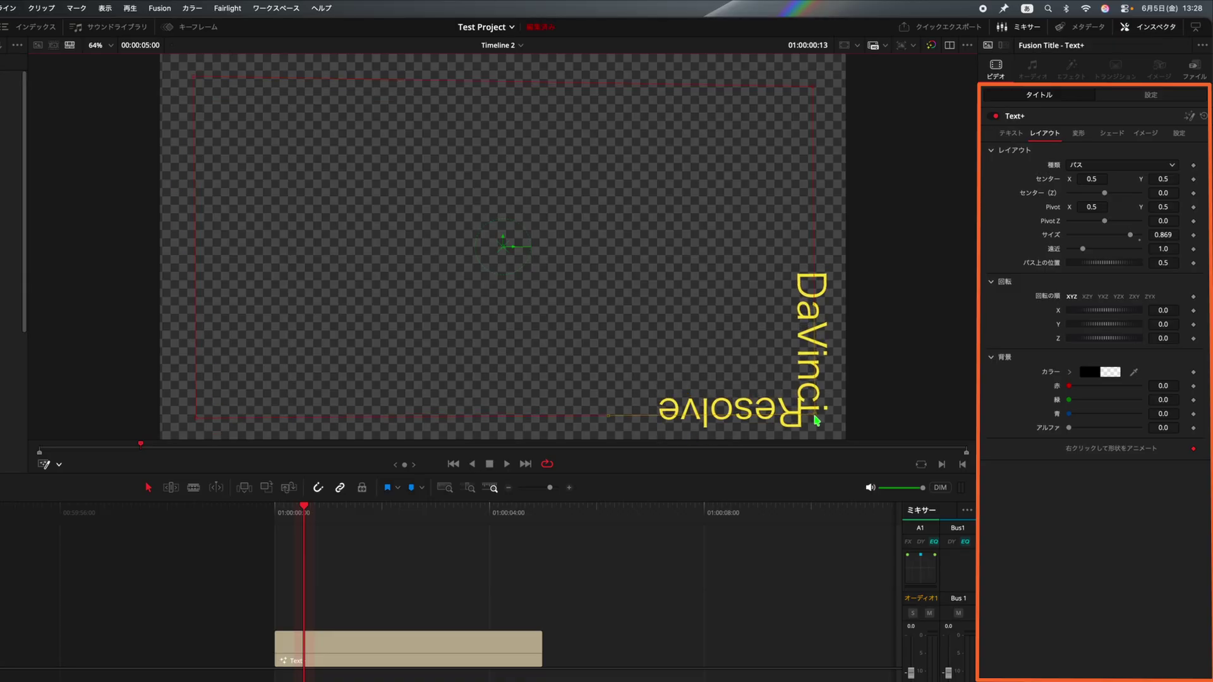
{"action": "left_click_drag", "start_coordinate": [816, 90], "coordinate": [815, 76]}
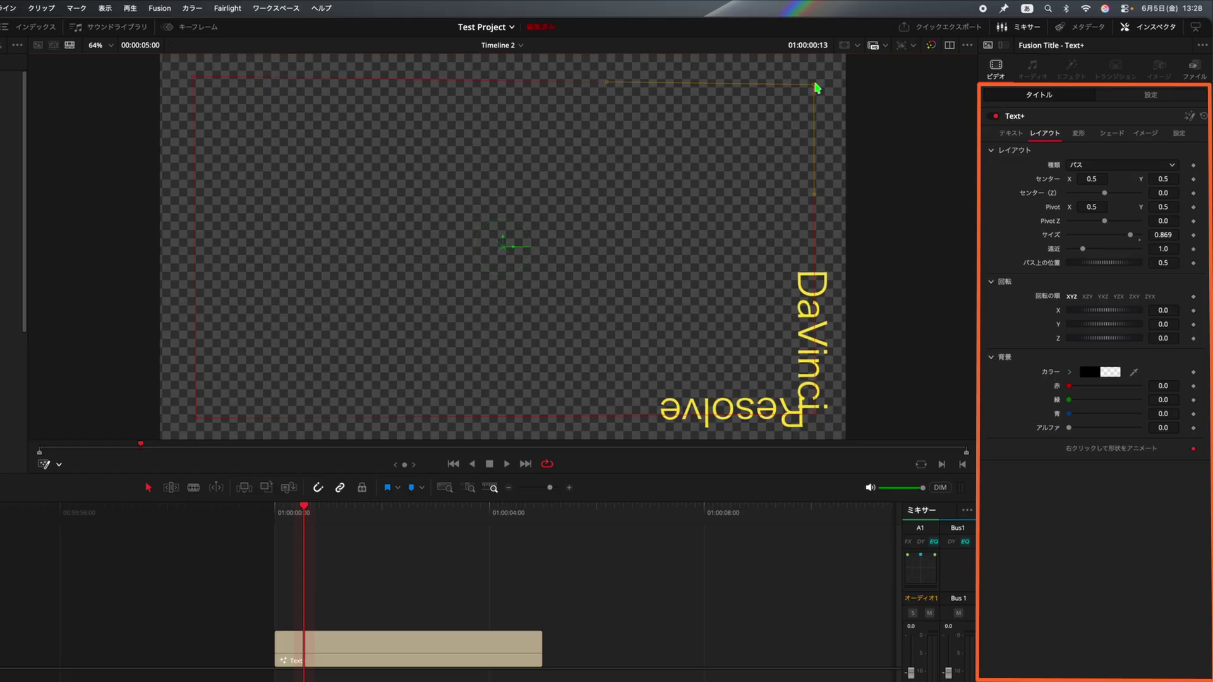
{"action": "scroll", "coordinate": [427, 312], "scroll_direction": "down", "scroll_amount": 1}
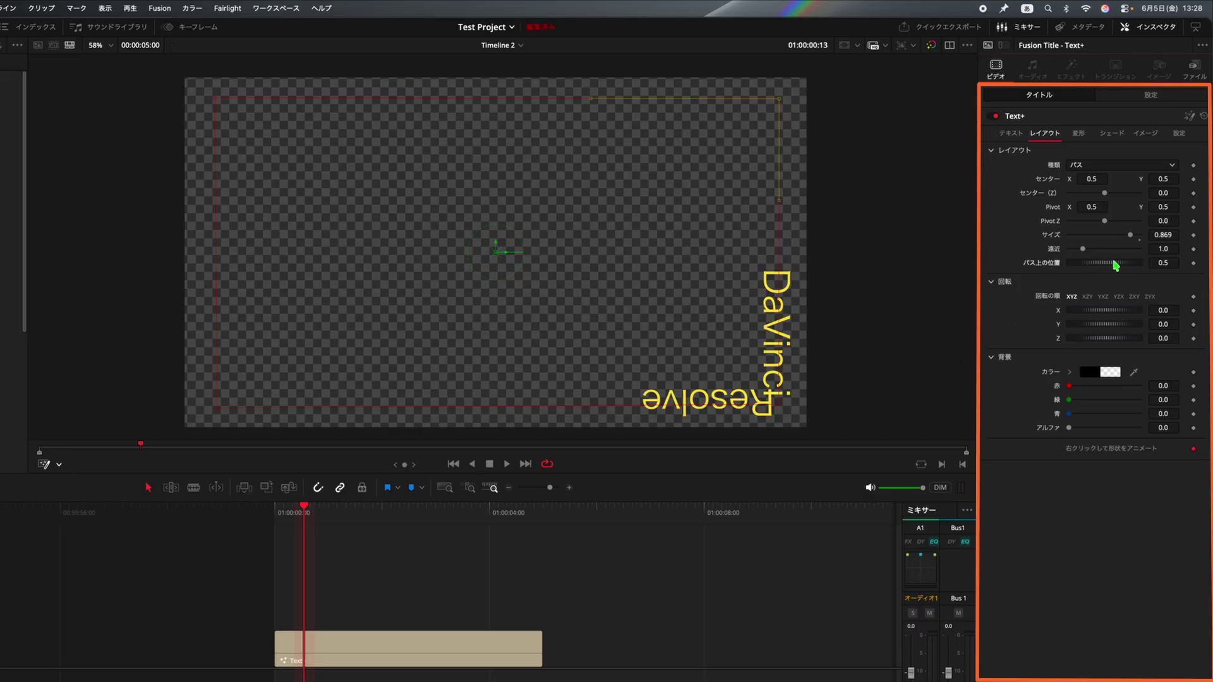
- Keyframe the position on path (パス上の位置) at 0.25 at the clip's start, change it at the clip's end, and play the motion
{"action": "left_click_drag", "start_coordinate": [1115, 265], "coordinate": [974, 265]}
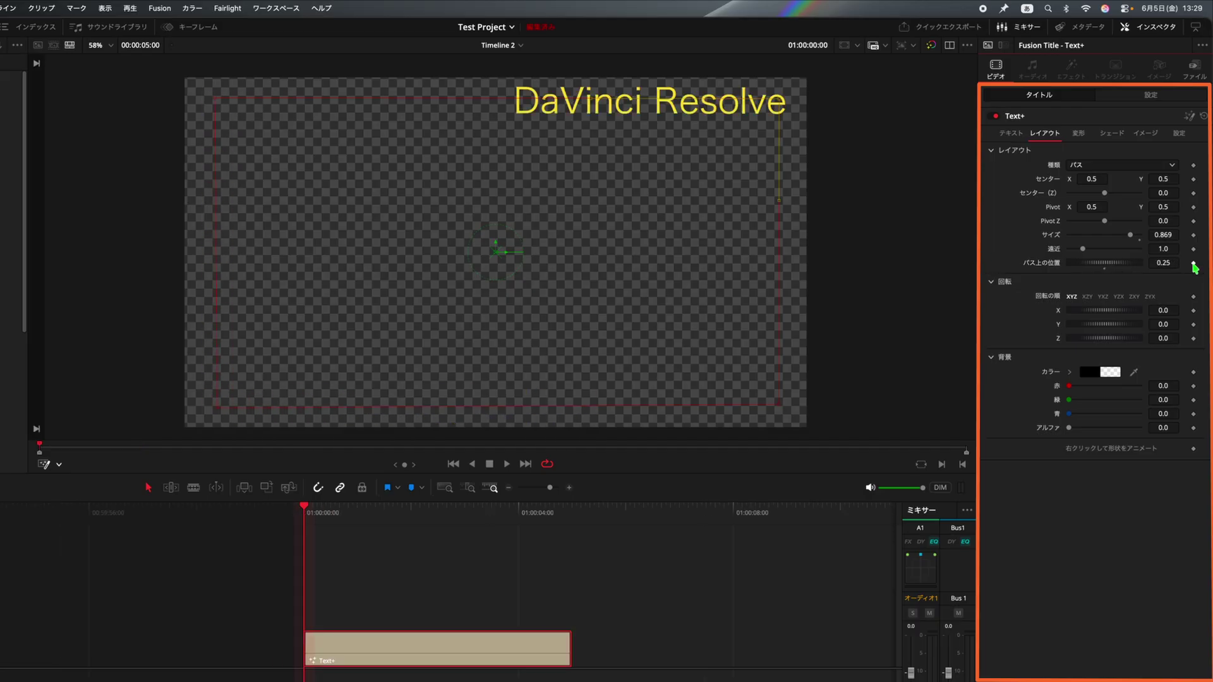
{"action": "left_click", "coordinate": [1194, 264]}
{"action": "key", "text": "Down"}
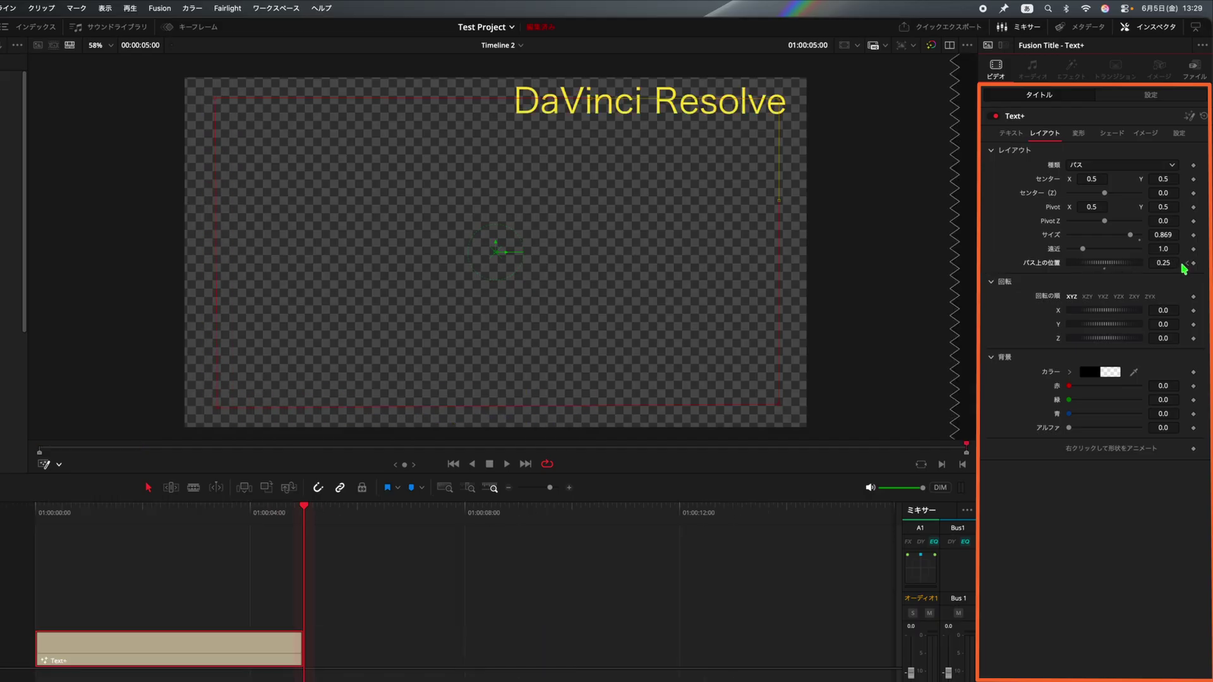
{"action": "mouse_move", "coordinate": [1168, 261]}
{"action": "left_mouse_down"}
{"action": "mouse_move", "coordinate": [1106, 261]}
{"action": "mouse_move", "coordinate": [1161, 260]}
{"action": "left_mouse_up"}
{"action": "key", "text": "space"}
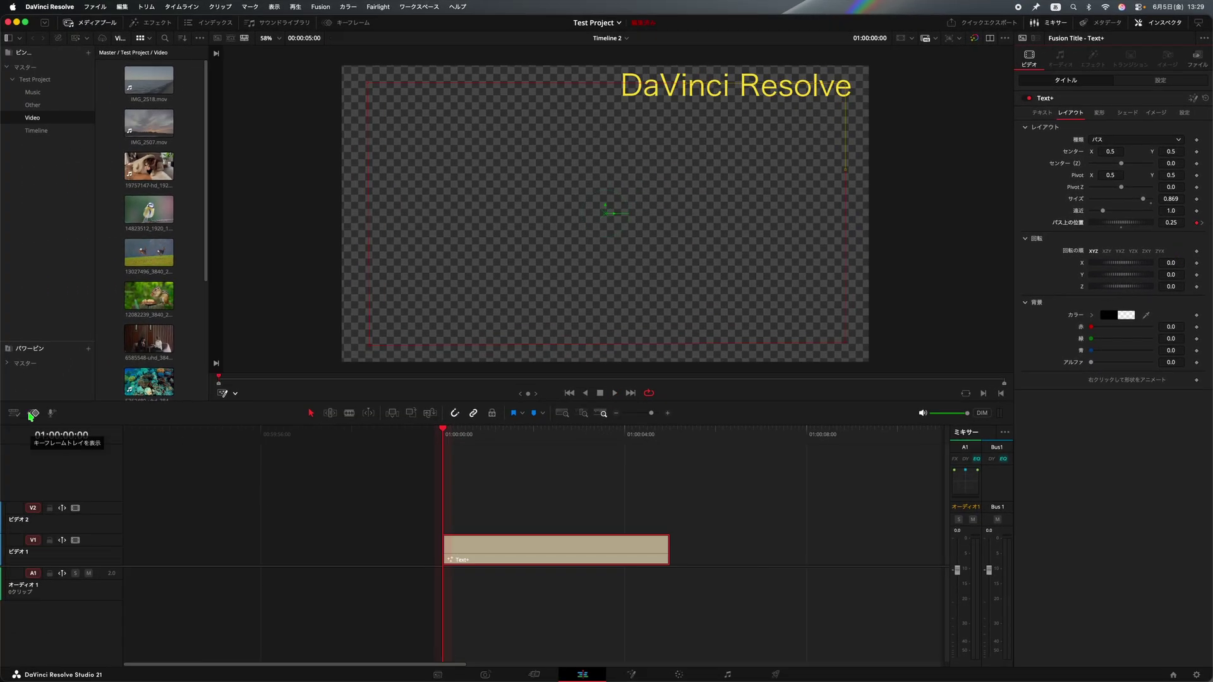
- Show the keyframe tray for the title, enlarge it, and display the position-on-path parameter as a curve
{"action": "left_click", "coordinate": [33, 414]}
{"action": "left_click_drag", "start_coordinate": [239, 566], "coordinate": [244, 486]}
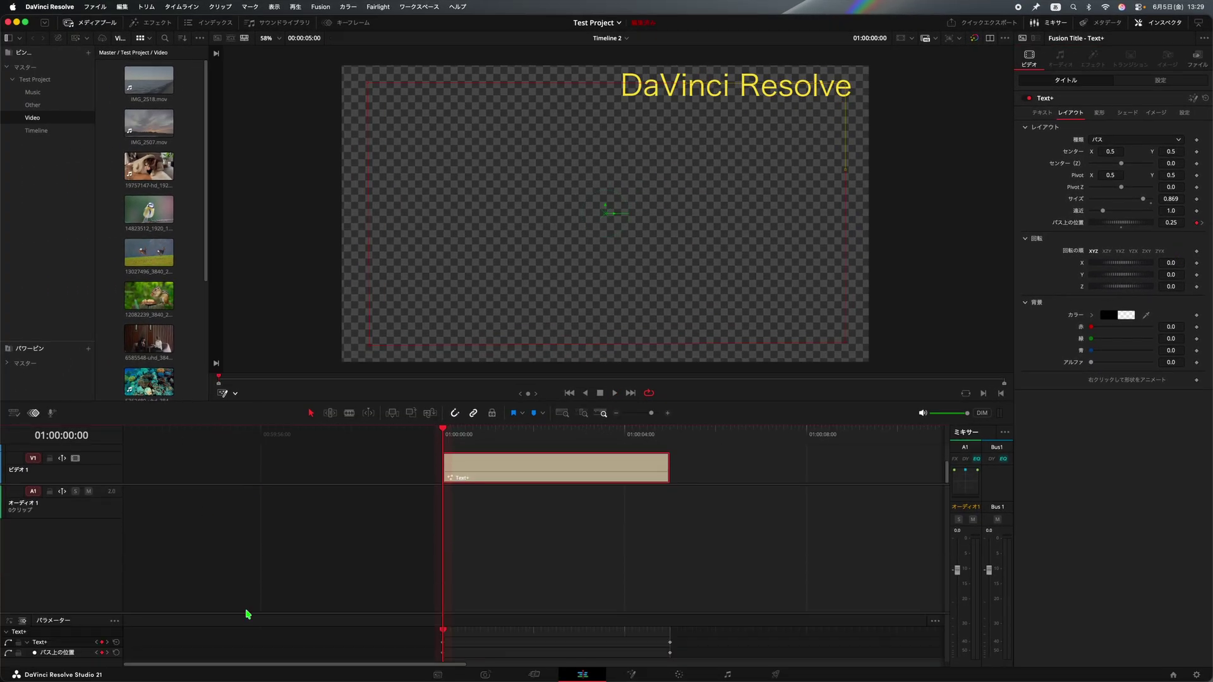
{"action": "left_click_drag", "start_coordinate": [247, 613], "coordinate": [265, 515]}
{"action": "left_click", "coordinate": [10, 524]}
- Ease both position-on-path keyframes, lengthen the end keyframe's handle toward the start, and play the result
{"action": "left_click_drag", "start_coordinate": [394, 657], "coordinate": [698, 539]}
{"action": "left_click", "coordinate": [524, 523]}
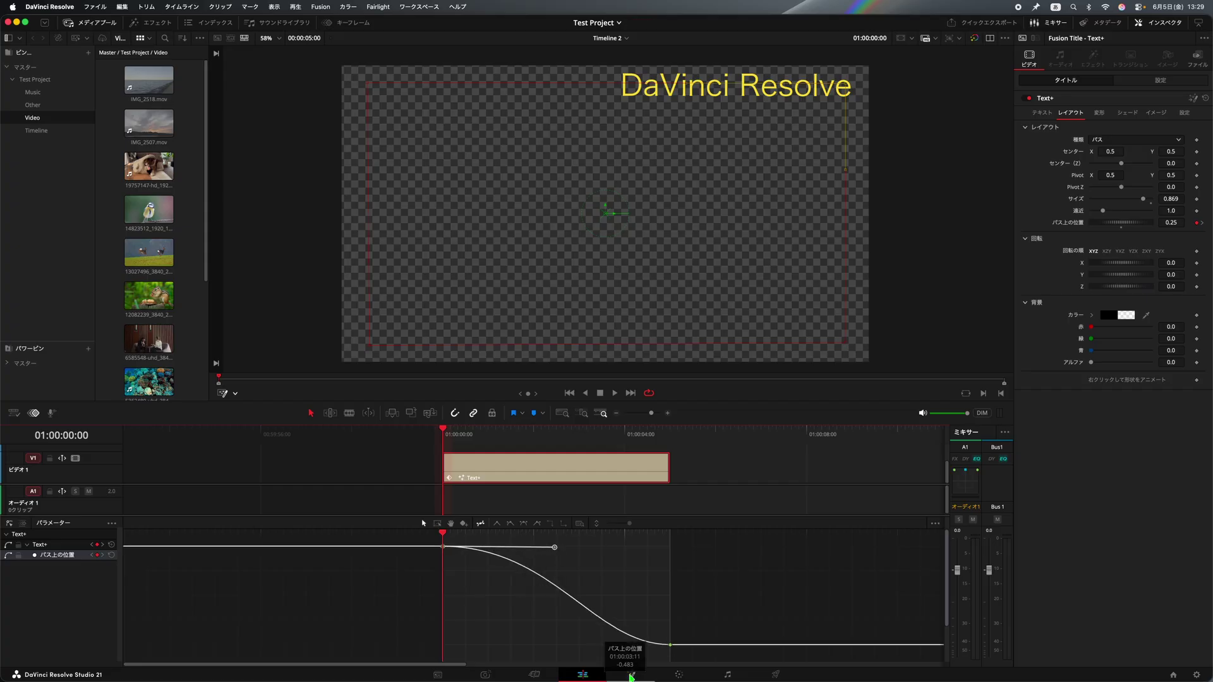
{"action": "left_click", "coordinate": [670, 646]}
{"action": "left_click_drag", "start_coordinate": [595, 645], "coordinate": [529, 646]}
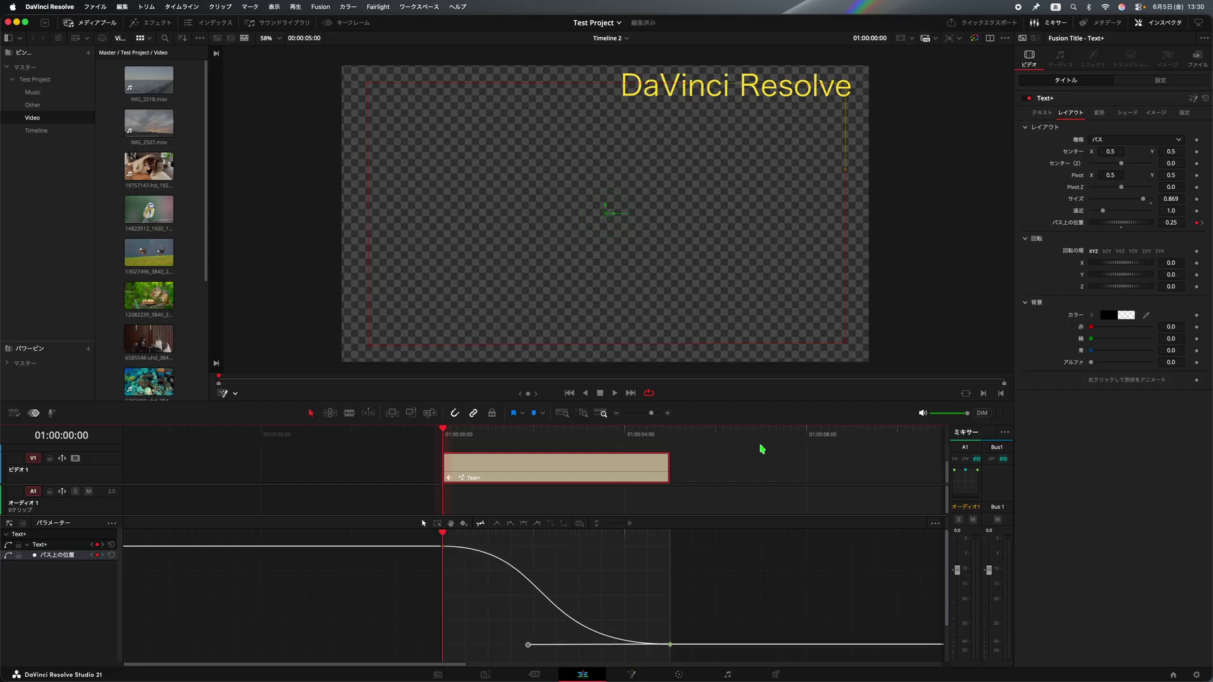
{"action": "key", "text": "space"}
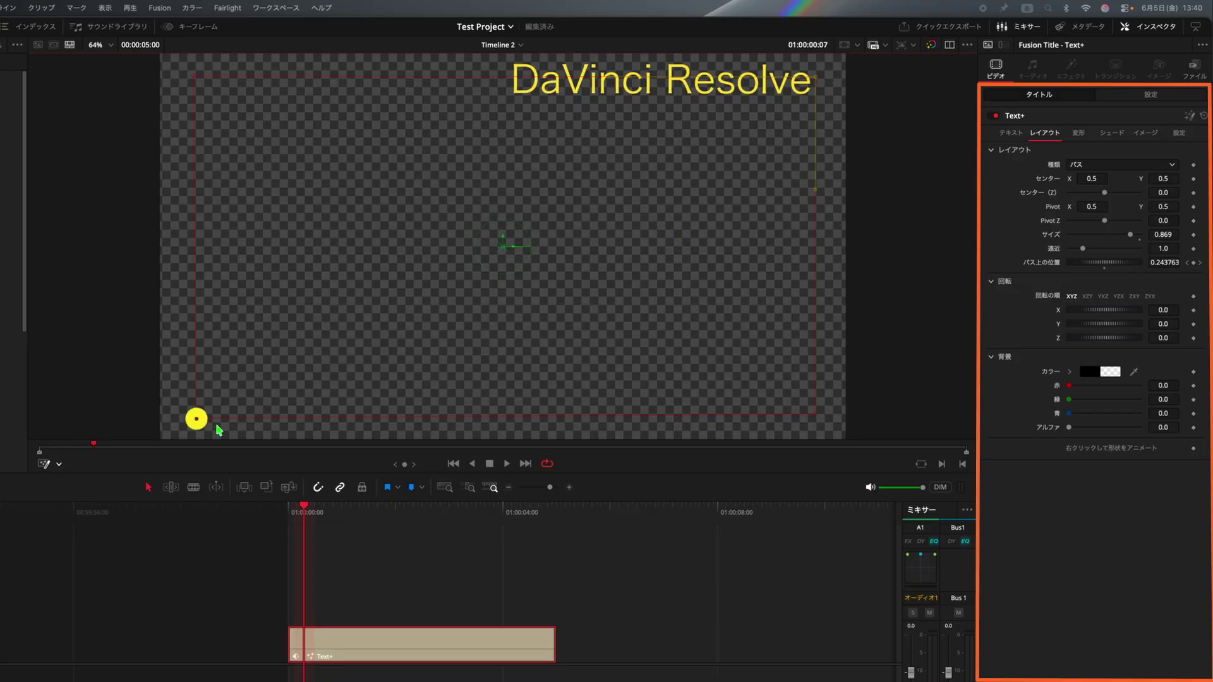
- Make the path's lower-left point smooth (スムース) and reshape its two handles independently to round the corner
{"action": "right_click", "coordinate": [197, 422]}
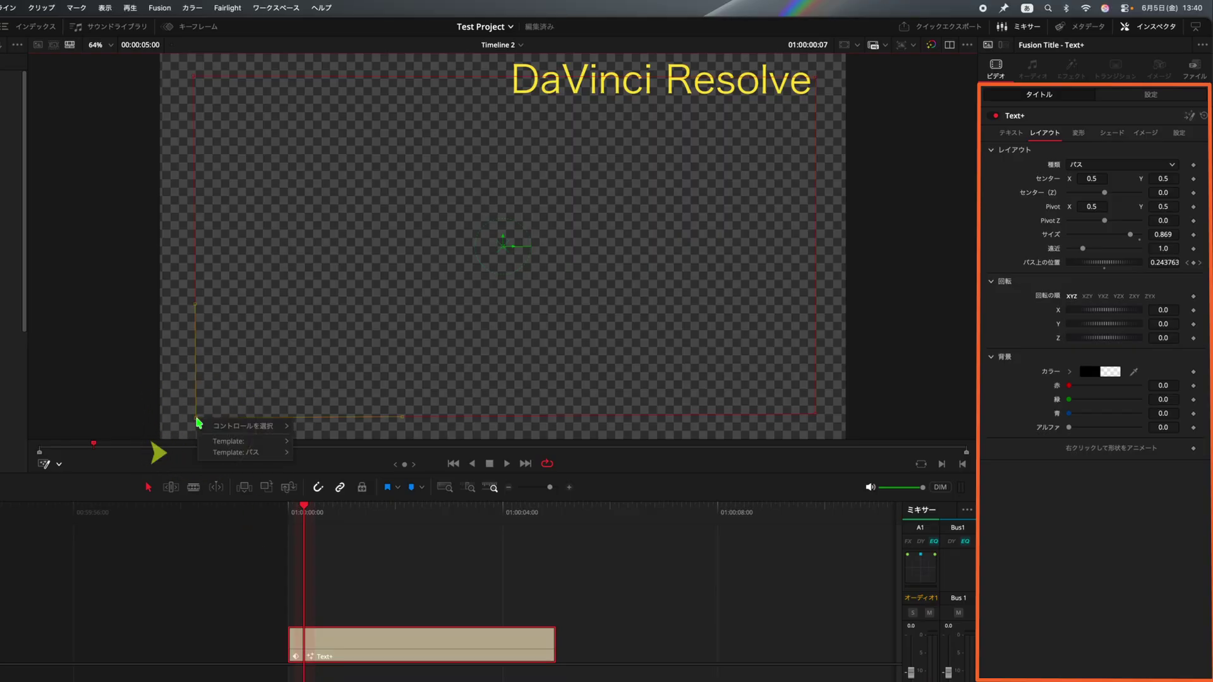
{"action": "mouse_move", "coordinate": [269, 460]}
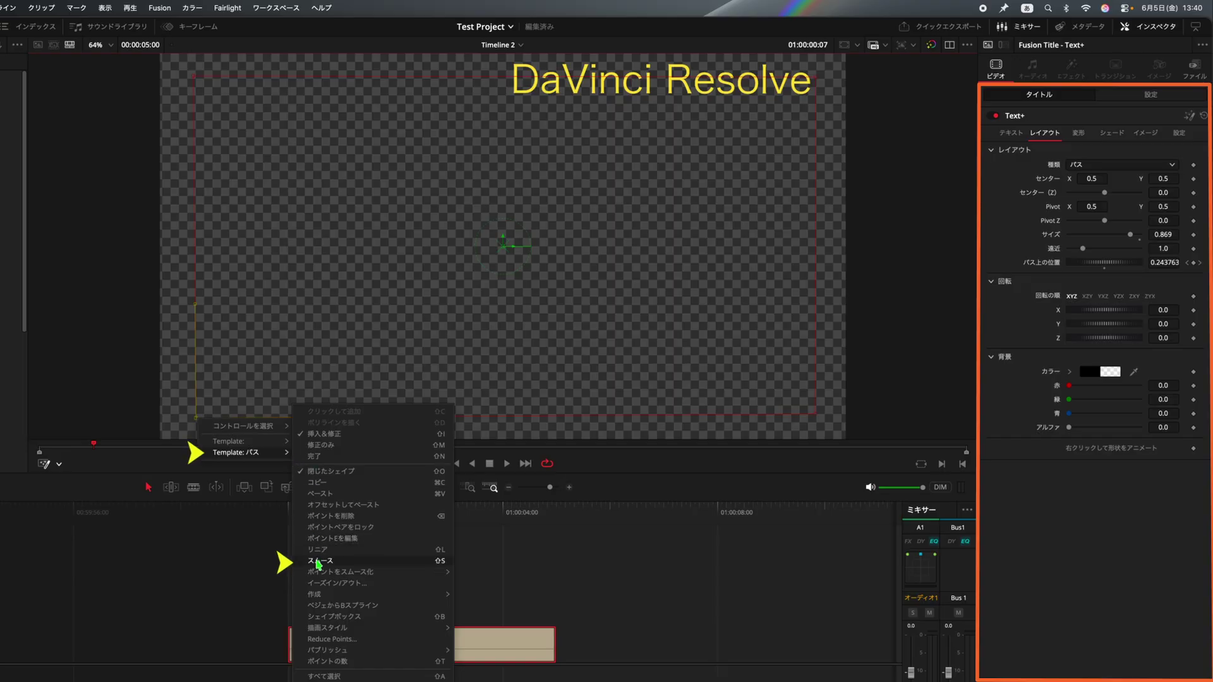
{"action": "left_click", "coordinate": [338, 562]}
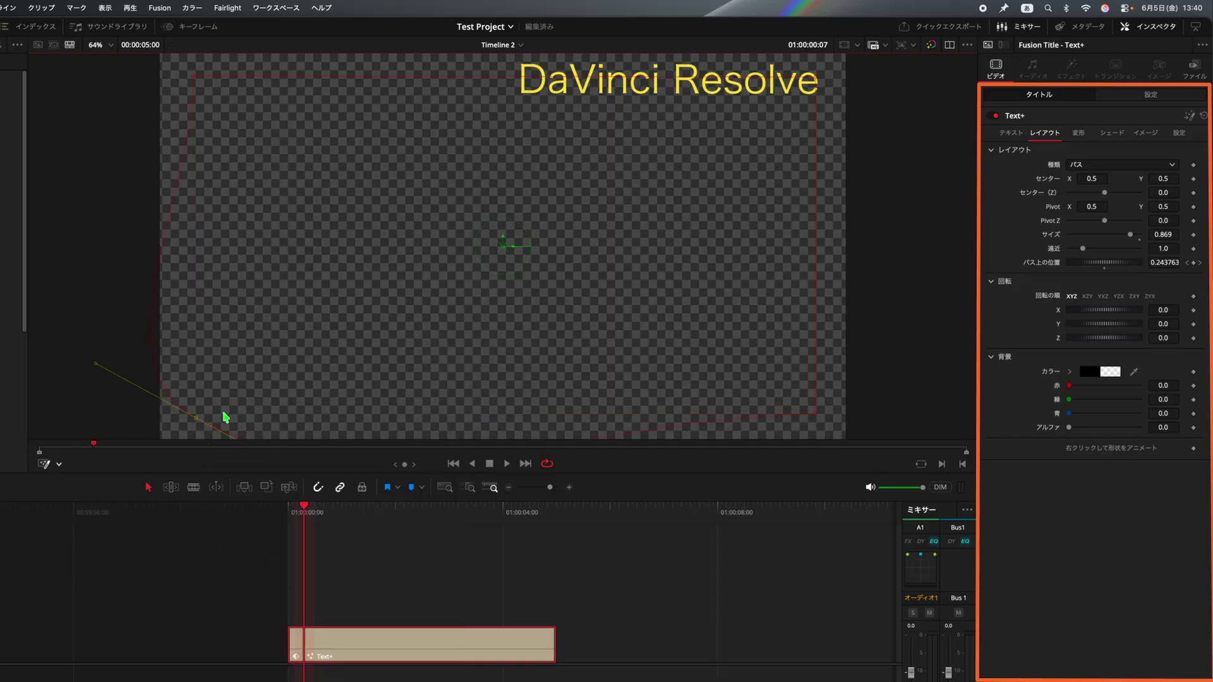
{"action": "scroll", "coordinate": [234, 398], "scroll_direction": "down", "scroll_amount": 3}
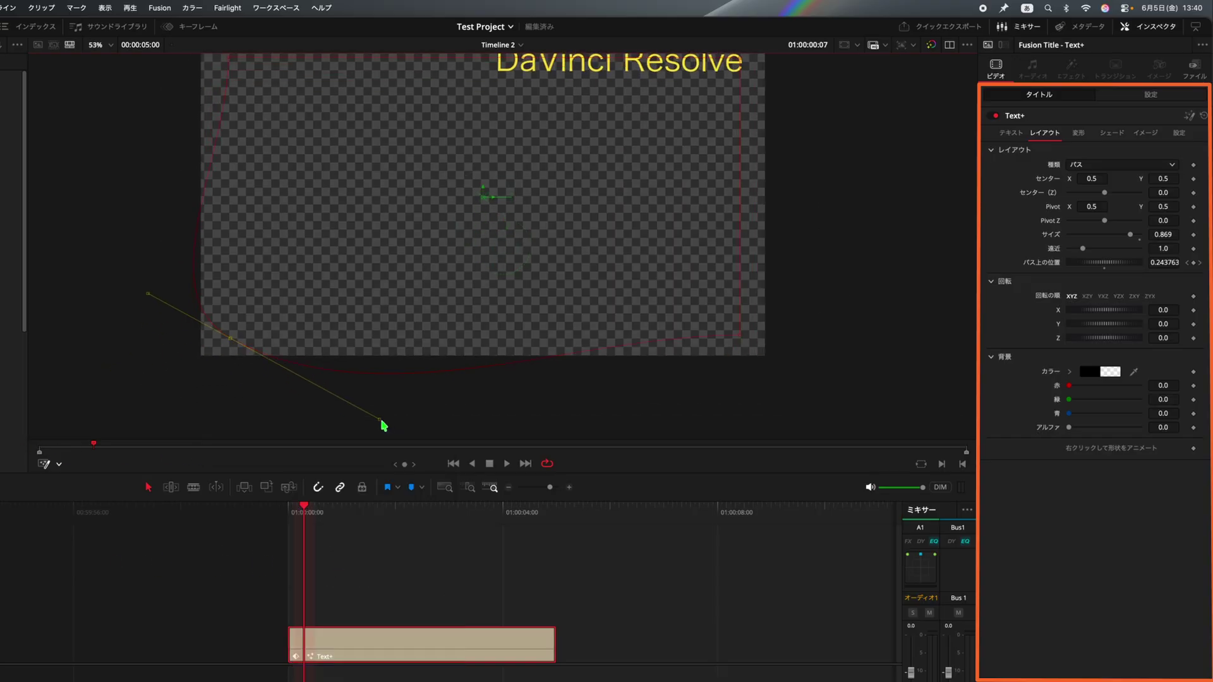
{"action": "left_click_drag", "start_coordinate": [378, 421], "coordinate": [378, 396]}
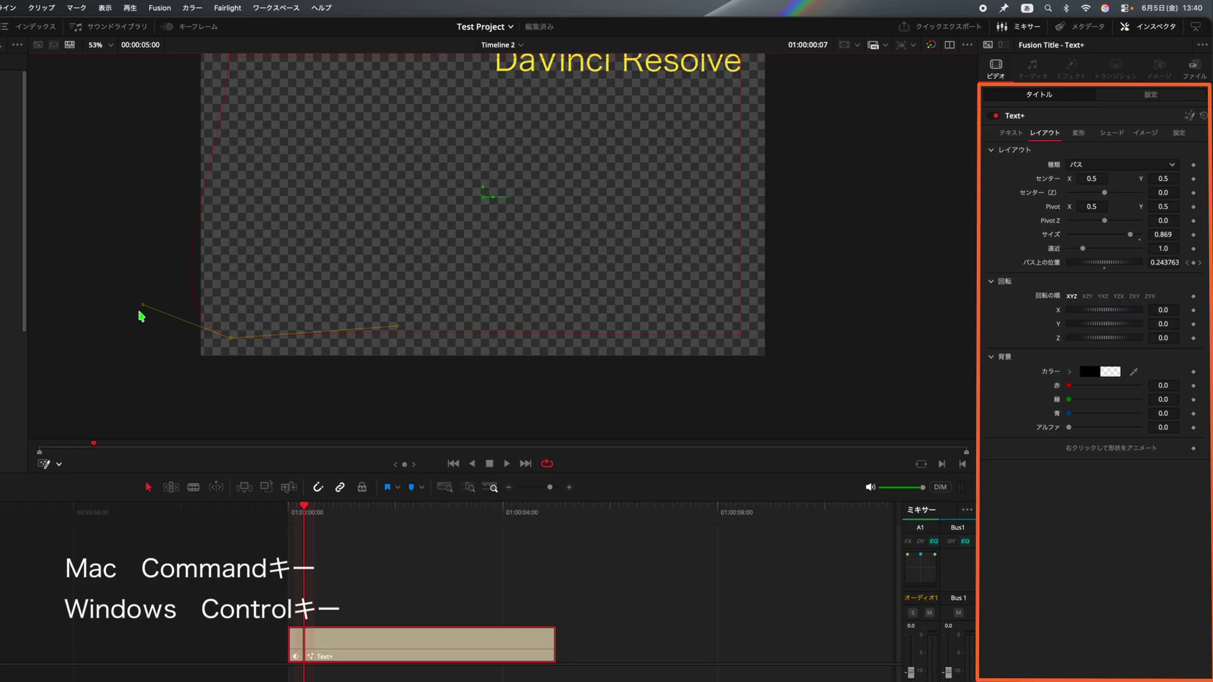
{"action": "left_click_drag", "start_coordinate": [144, 307], "coordinate": [199, 261]}
{"action": "left_click_drag", "start_coordinate": [398, 326], "coordinate": [386, 355]}
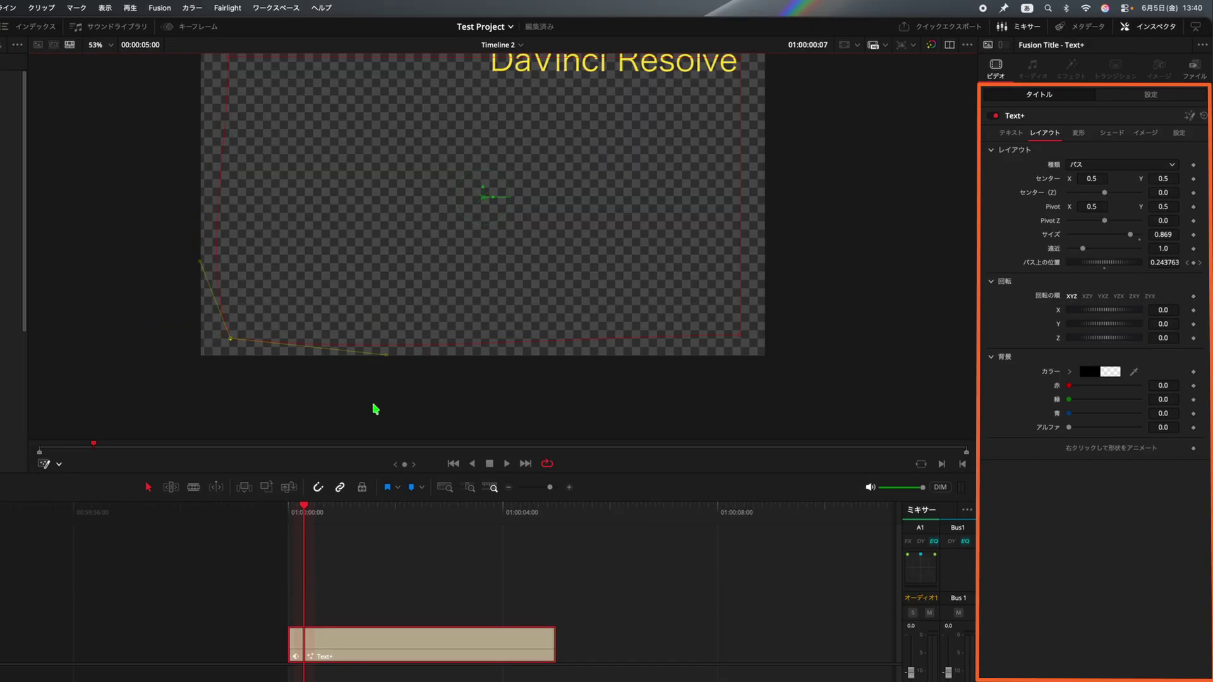
- Convert the path's lower-left point back to linear (リニア)
{"action": "right_click", "coordinate": [230, 344]}
{"action": "mouse_move", "coordinate": [268, 379]}
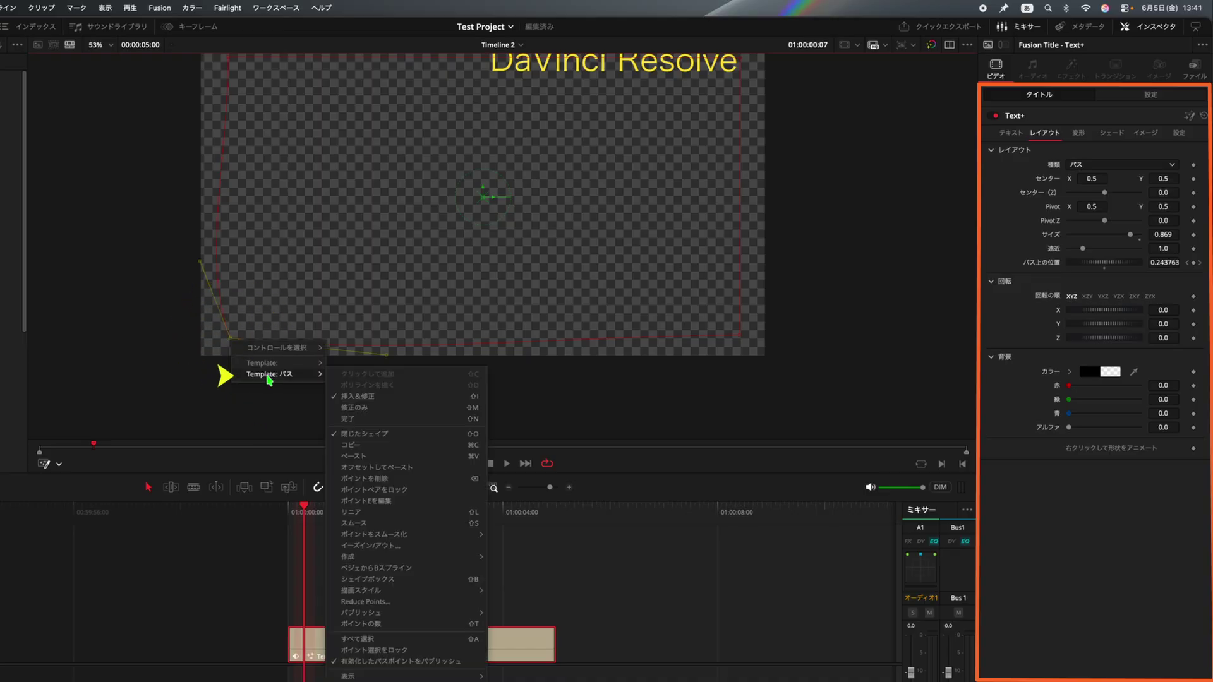
{"action": "left_click", "coordinate": [373, 518]}
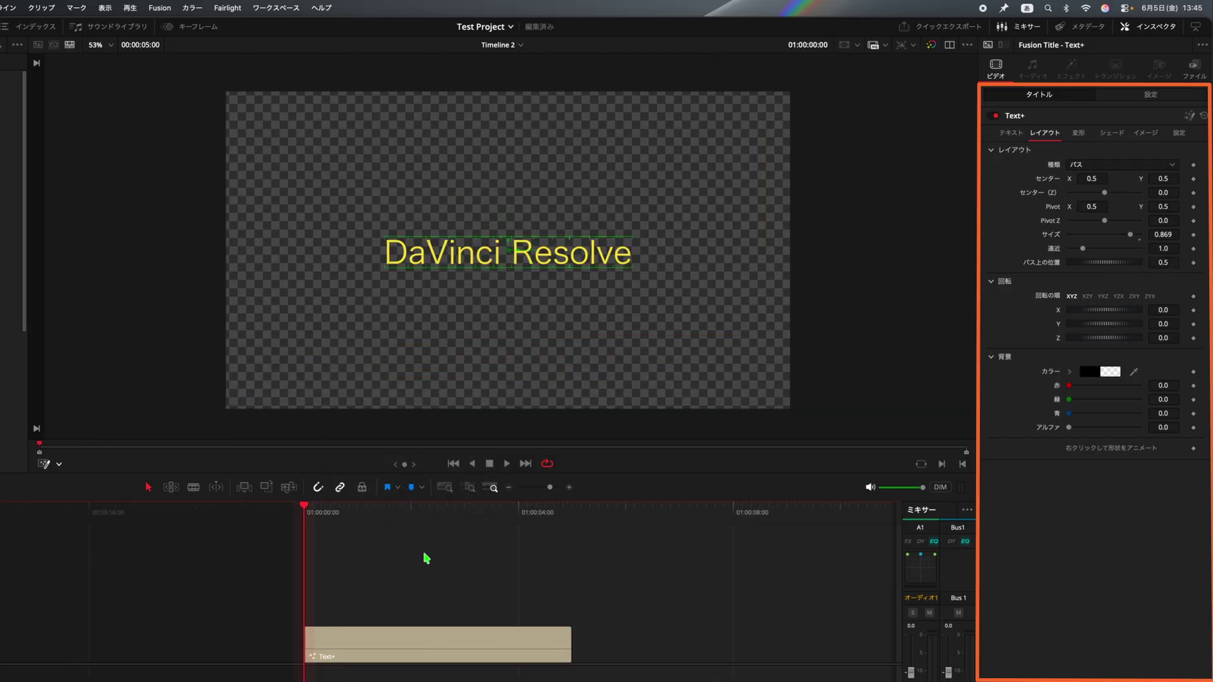
- Draw a two-point path from beyond the frame's left edge to beyond its right edge, and undo it
{"action": "left_click", "coordinate": [201, 202]}
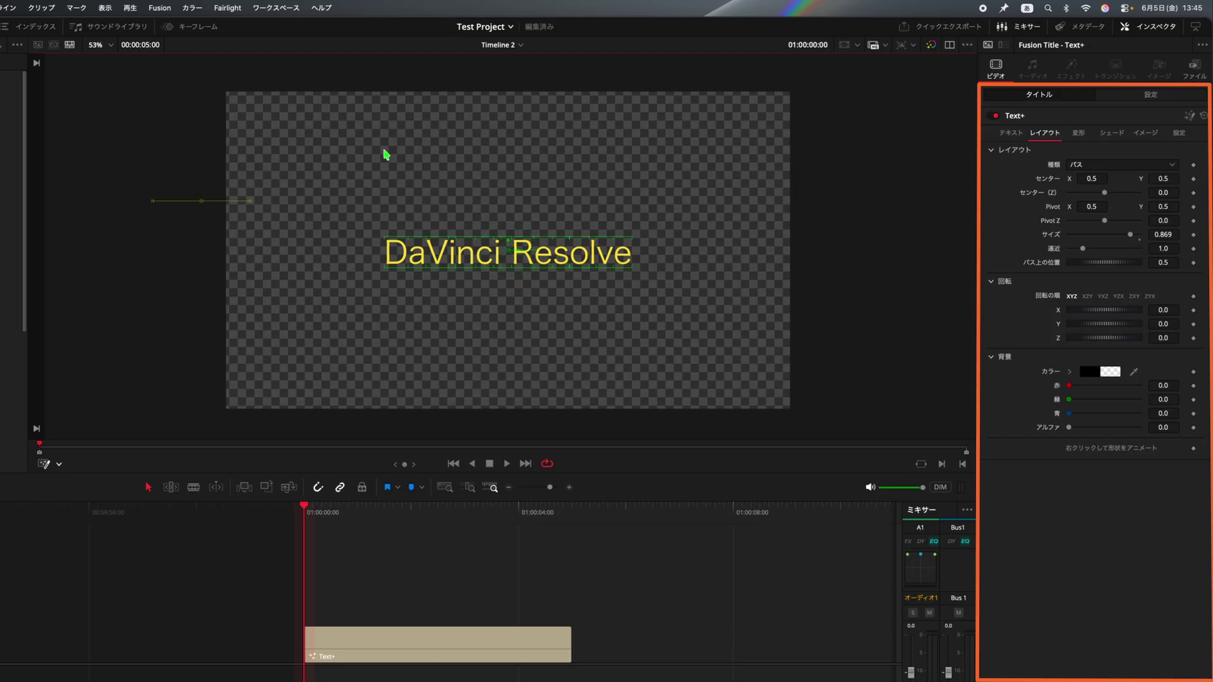
{"action": "left_click", "coordinate": [818, 154]}
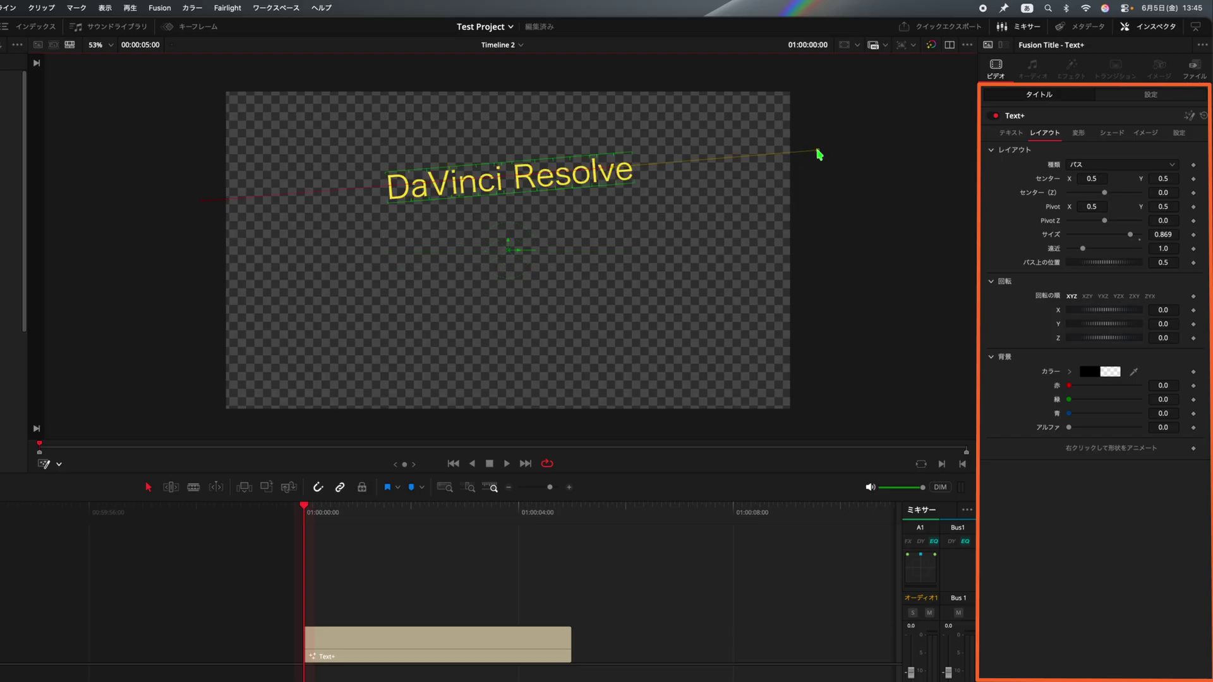
{"action": "key", "text": "super+z"}
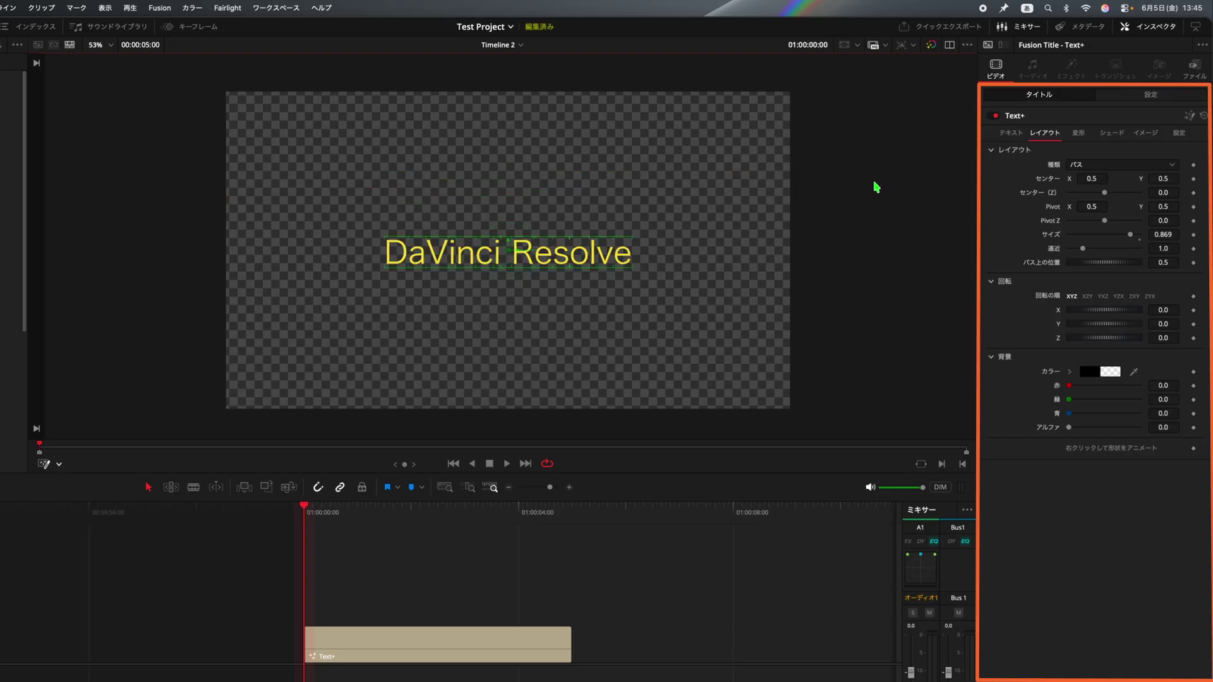
- Draw a two-point path in reverse, from beyond the frame's right edge to beyond its left edge, and shift the text along it
{"action": "left_click", "coordinate": [884, 167]}
{"action": "left_click", "coordinate": [134, 277]}
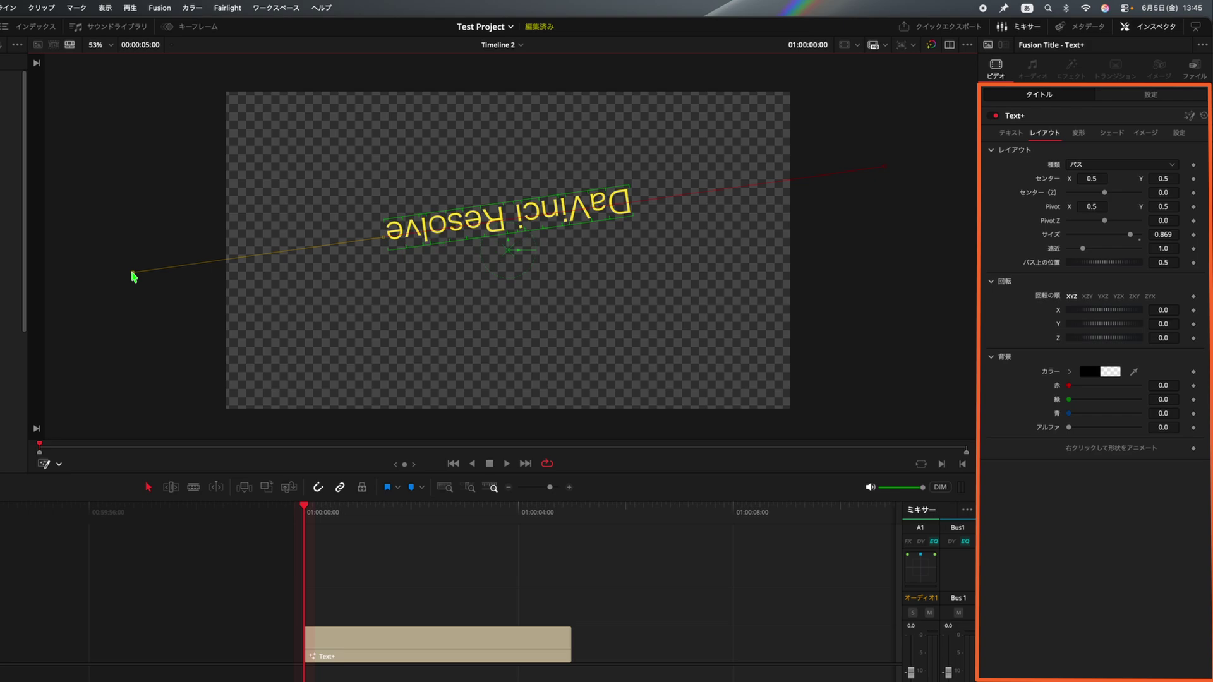
{"action": "mouse_move", "coordinate": [1120, 270]}
{"action": "left_mouse_down"}
{"action": "mouse_move", "coordinate": [1138, 263]}
{"action": "mouse_move", "coordinate": [1096, 270]}
{"action": "mouse_move", "coordinate": [1152, 270]}
{"action": "mouse_move", "coordinate": [1085, 273]}
{"action": "mouse_move", "coordinate": [1128, 272]}
{"action": "left_mouse_up"}
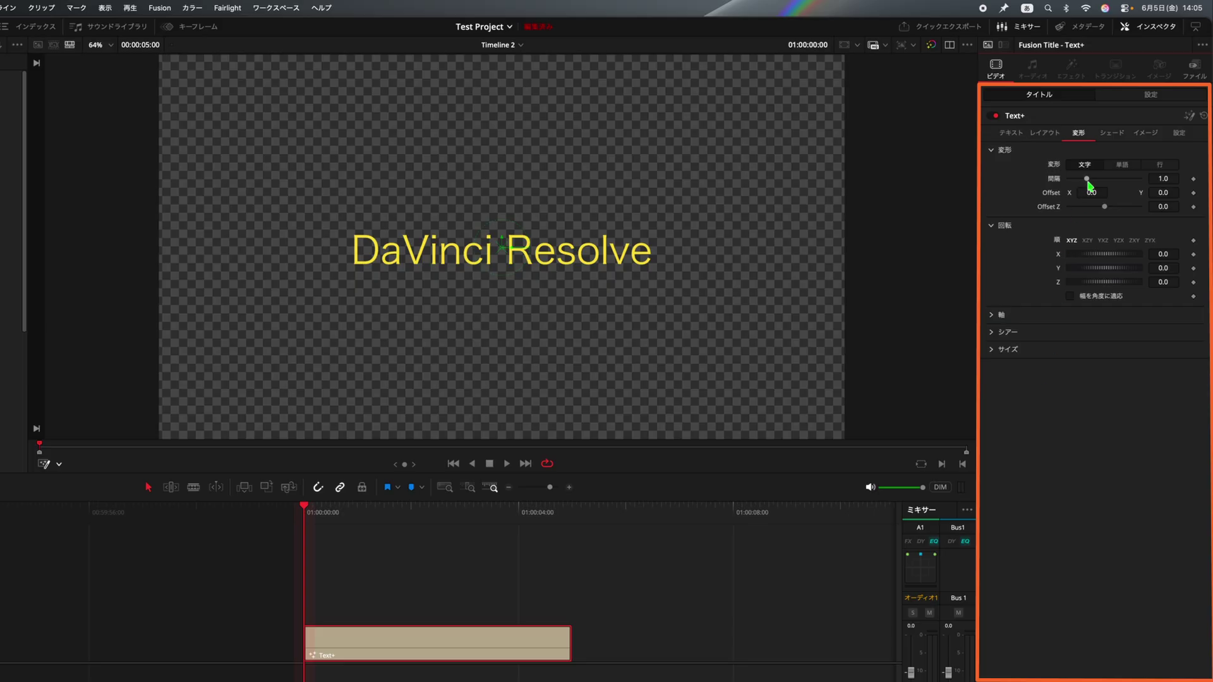
- Try per-character spacing of 1.48 and a Y rotation of -161.7, resetting each to its default
{"action": "left_click_drag", "start_coordinate": [1088, 181], "coordinate": [1096, 185]}
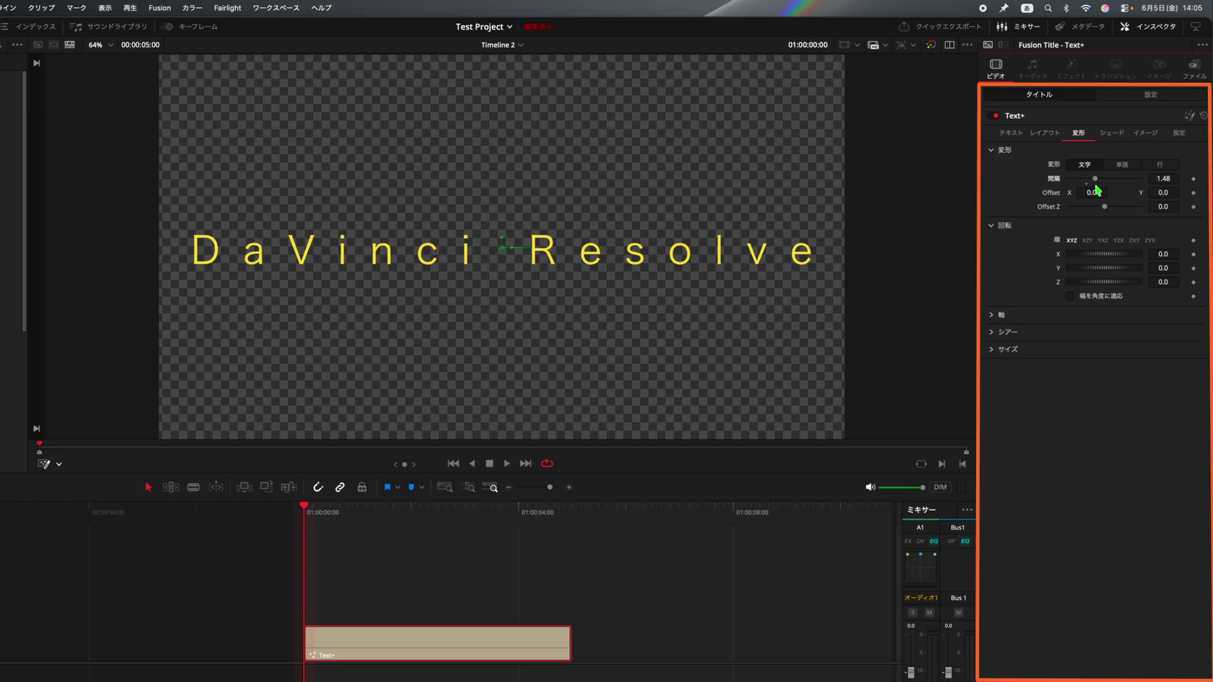
{"action": "double_click", "coordinate": [1054, 179]}
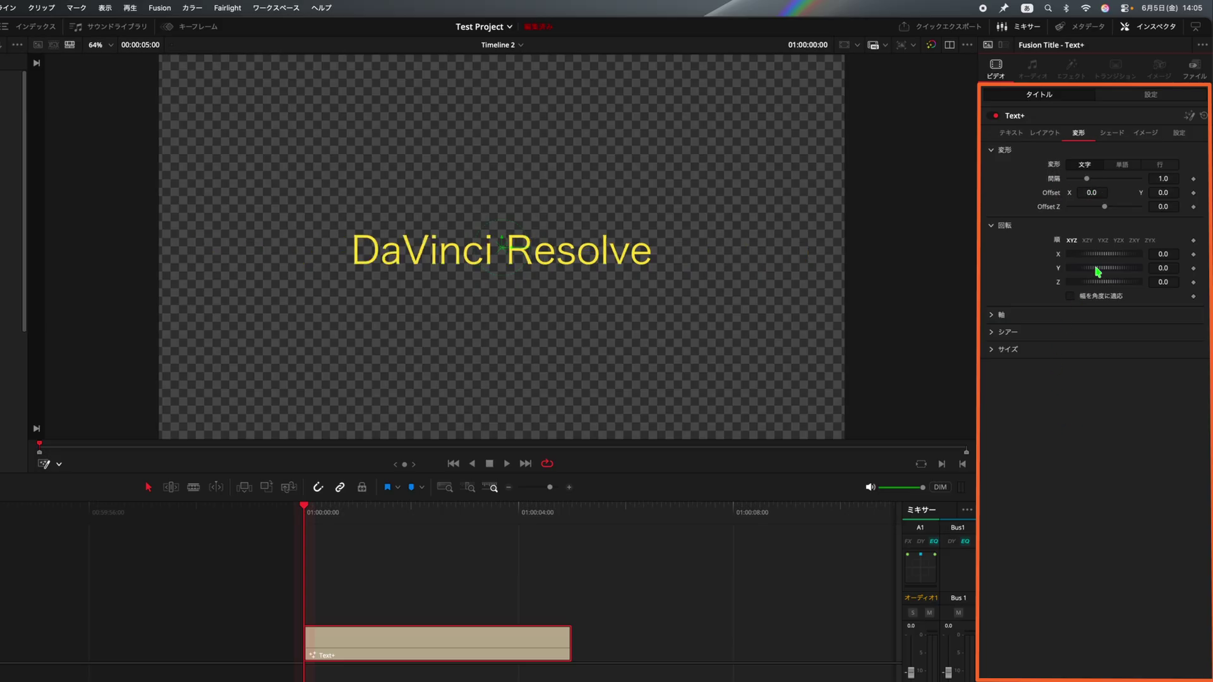
{"action": "left_click_drag", "start_coordinate": [1098, 271], "coordinate": [1062, 279]}
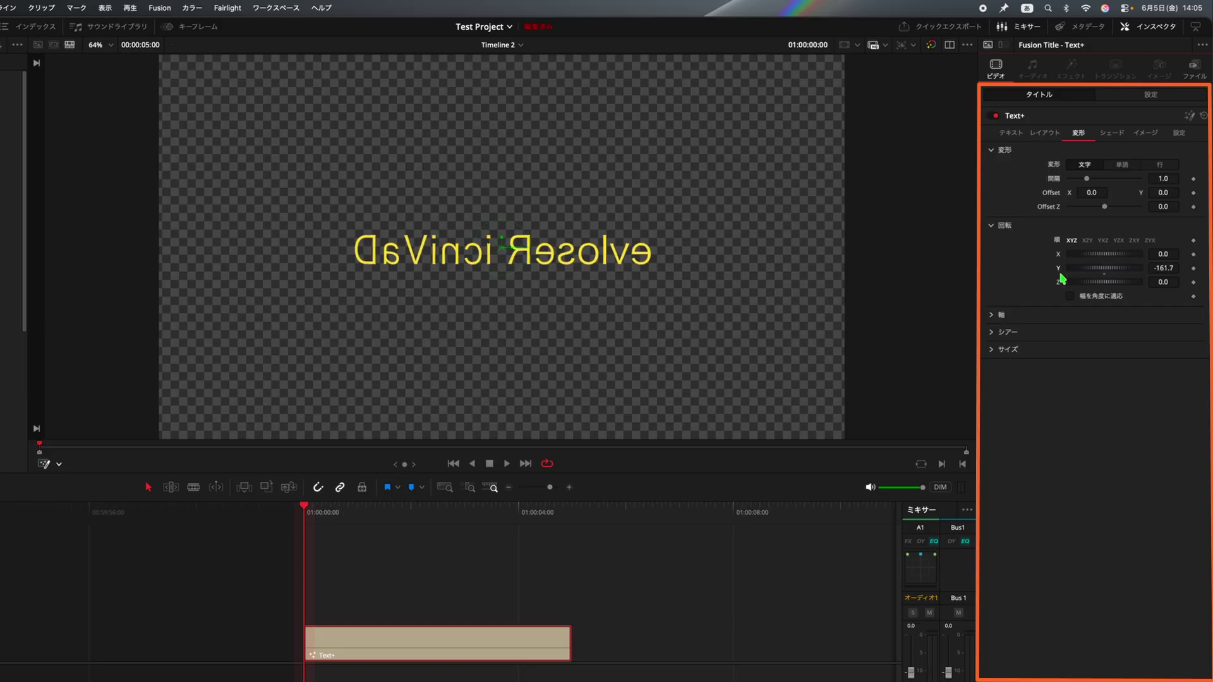
{"action": "double_click", "coordinate": [1059, 271]}
- Switch the transform unit to words (単語), vary the spacing and reset it, and try rotating the words about Y
{"action": "left_click", "coordinate": [1124, 165]}
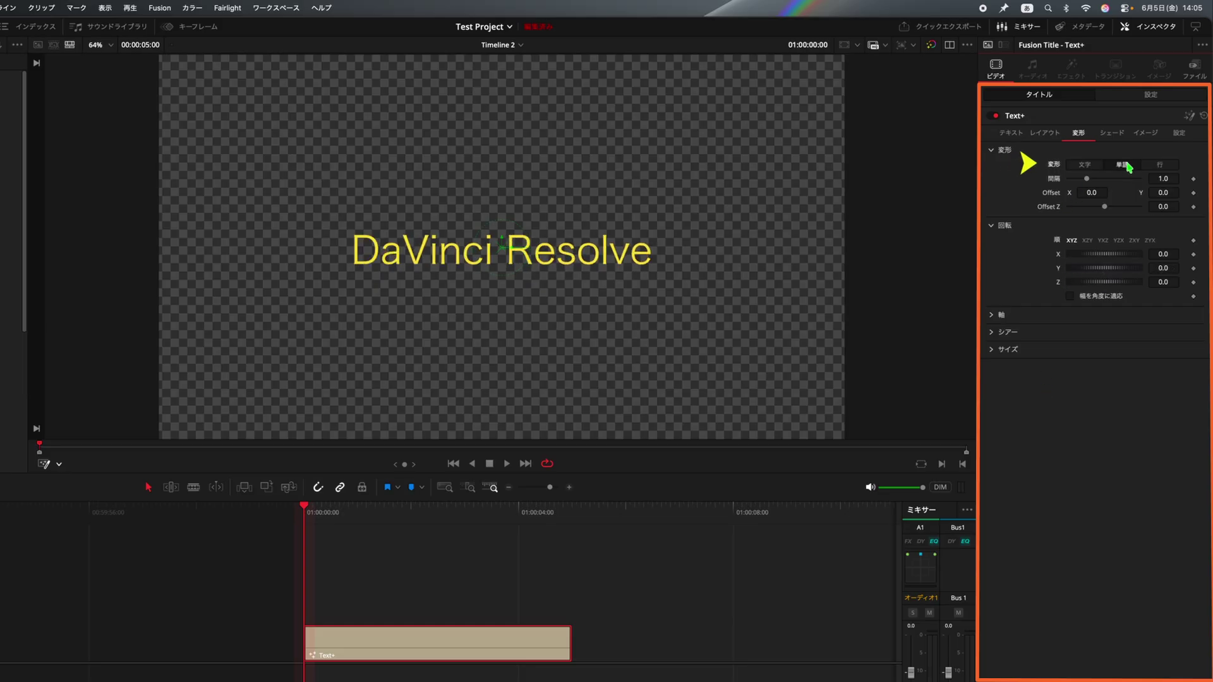
{"action": "mouse_move", "coordinate": [1088, 181]}
{"action": "left_mouse_down"}
{"action": "mouse_move", "coordinate": [1166, 192]}
{"action": "mouse_move", "coordinate": [1071, 192]}
{"action": "mouse_move", "coordinate": [1183, 191]}
{"action": "mouse_move", "coordinate": [1088, 194]}
{"action": "left_mouse_up"}
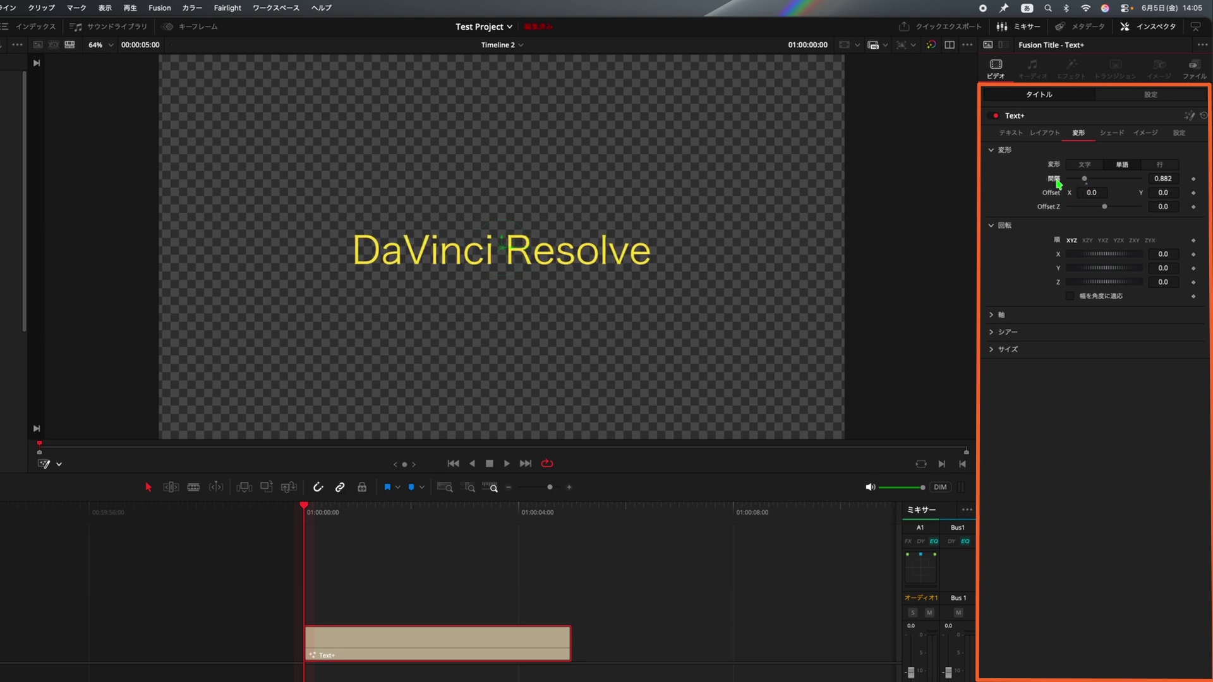
{"action": "double_click", "coordinate": [1059, 183]}
{"action": "mouse_move", "coordinate": [1094, 273]}
{"action": "left_mouse_down"}
{"action": "mouse_move", "coordinate": [1072, 272]}
{"action": "mouse_move", "coordinate": [1113, 273]}
{"action": "mouse_move", "coordinate": [1097, 279]}
{"action": "left_mouse_up"}
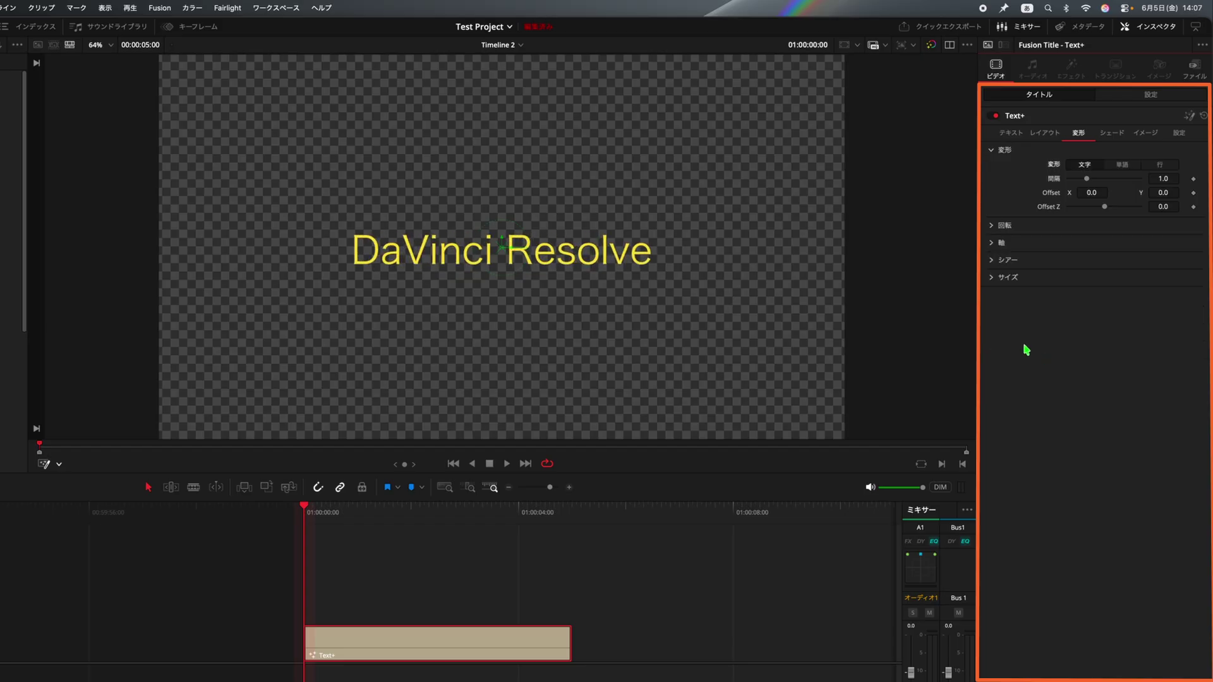
- Try shearing the characters along X, and try different character X and Y sizes, resetting both sizes
{"action": "left_click", "coordinate": [993, 261]}
{"action": "mouse_move", "coordinate": [1104, 278]}
{"action": "left_mouse_down"}
{"action": "mouse_move", "coordinate": [1079, 279]}
{"action": "mouse_move", "coordinate": [1155, 279]}
{"action": "mouse_move", "coordinate": [1081, 283]}
{"action": "left_mouse_up"}
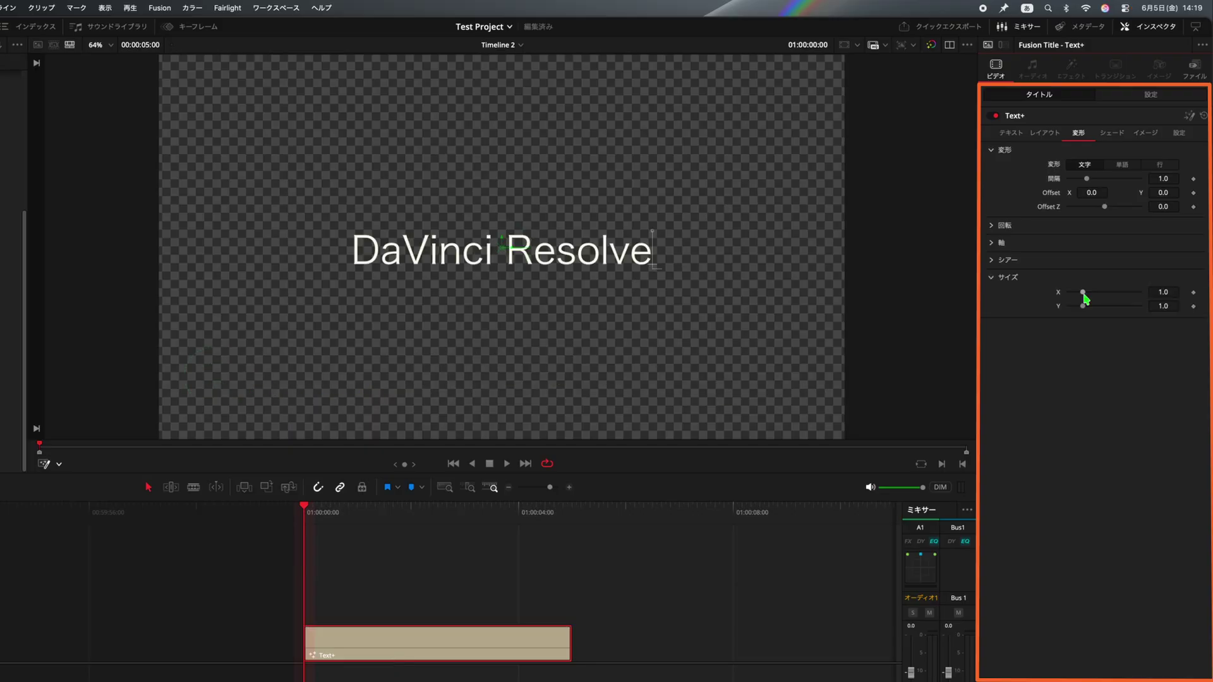
{"action": "left_click_drag", "start_coordinate": [1085, 297], "coordinate": [1061, 312]}
{"action": "double_click", "coordinate": [1060, 293]}
{"action": "double_click", "coordinate": [1060, 307]}
- Set the character Y size to 2.48 at one second into the clip to animate the stretch
{"action": "key", "text": "shift+Right"}
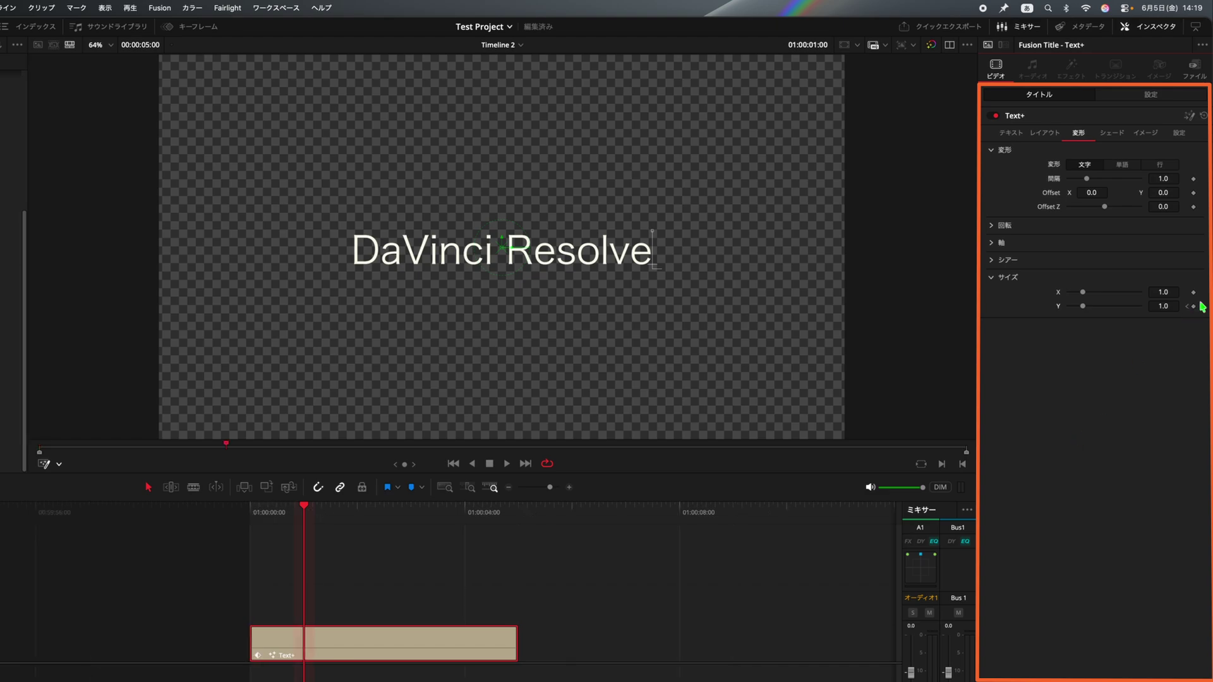
{"action": "left_click_drag", "start_coordinate": [1084, 305], "coordinate": [1118, 278]}
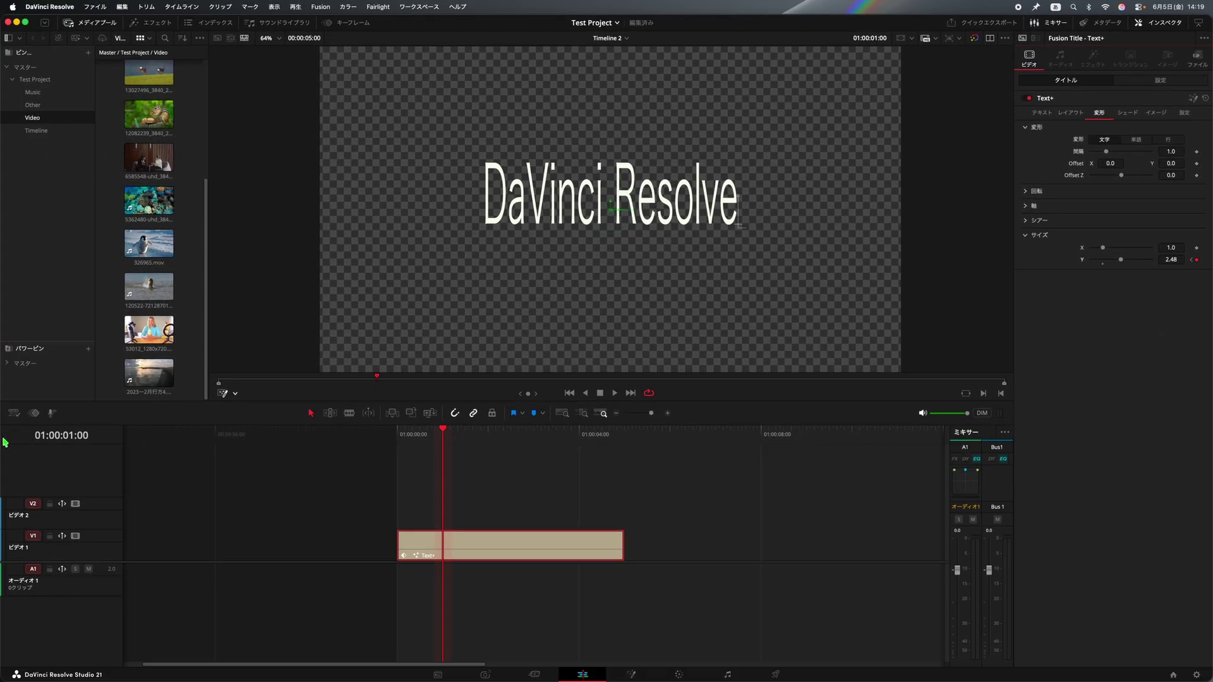
- Show the Y size animation in an enlarged curve editor and smooth both of its keyframes with ease in and out
{"action": "left_click", "coordinate": [33, 415]}
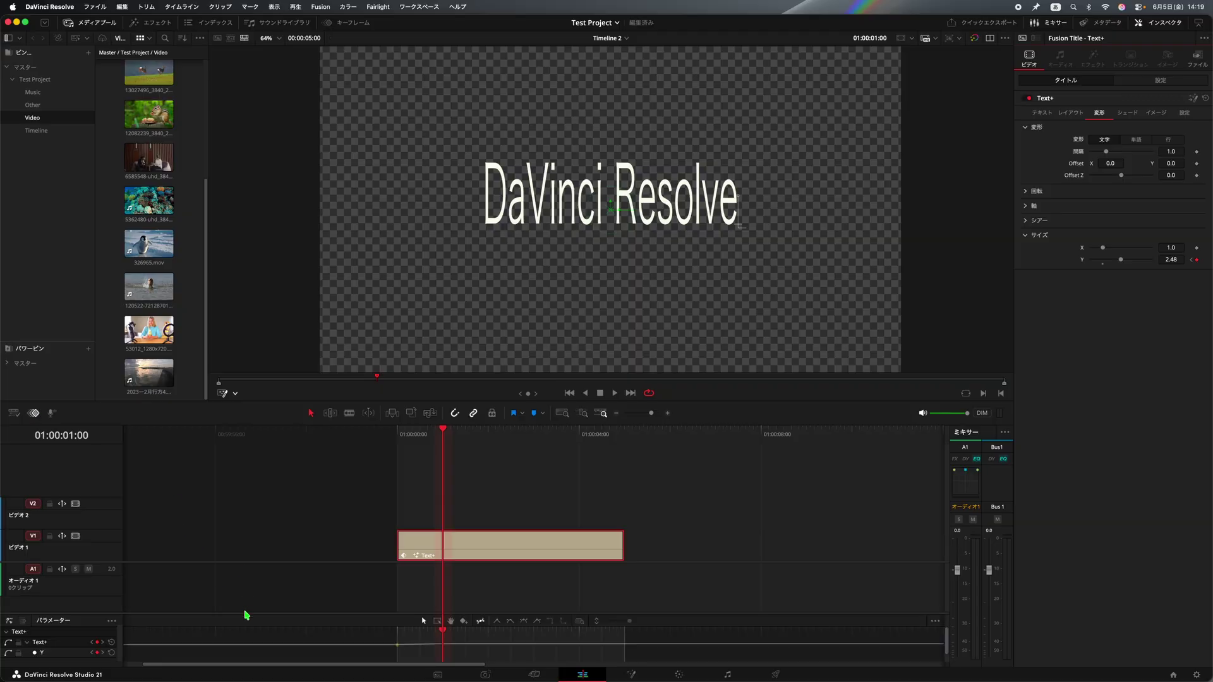
{"action": "left_click_drag", "start_coordinate": [247, 615], "coordinate": [247, 517]}
{"action": "left_click_drag", "start_coordinate": [351, 657], "coordinate": [460, 542]}
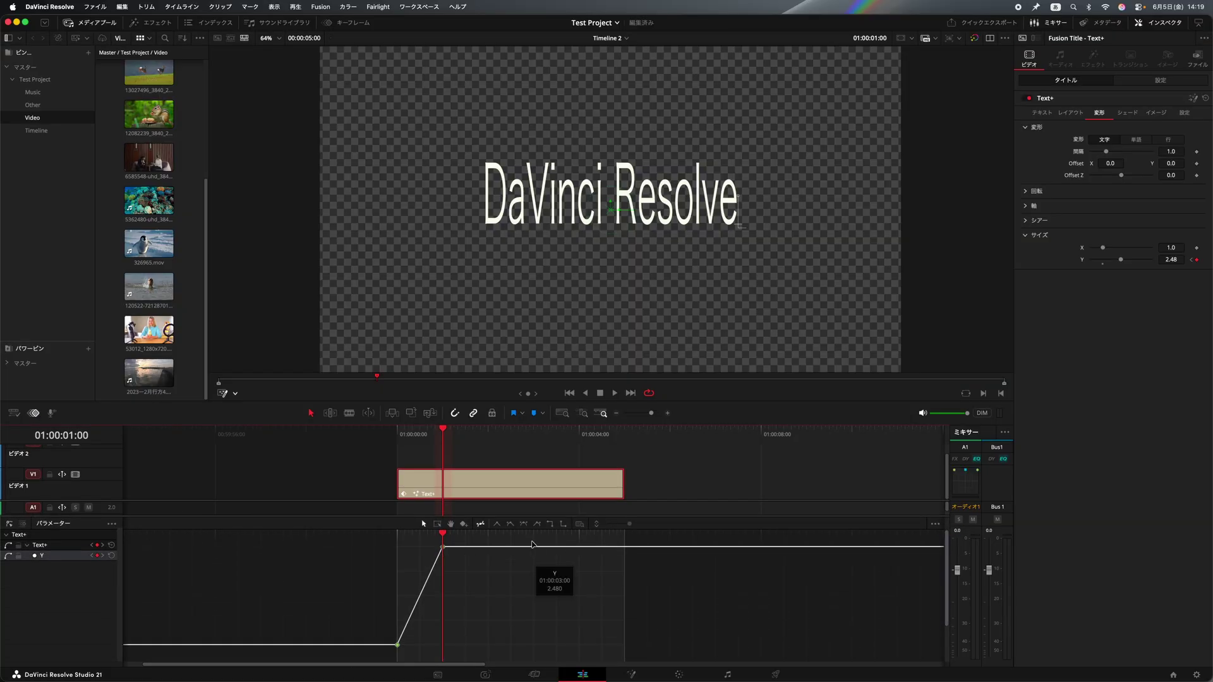
{"action": "left_click", "coordinate": [523, 524]}
- Loop the Y size keyframes back and forth through the loop type (ループの種類) options, and play the clip
{"action": "left_click", "coordinate": [935, 524]}
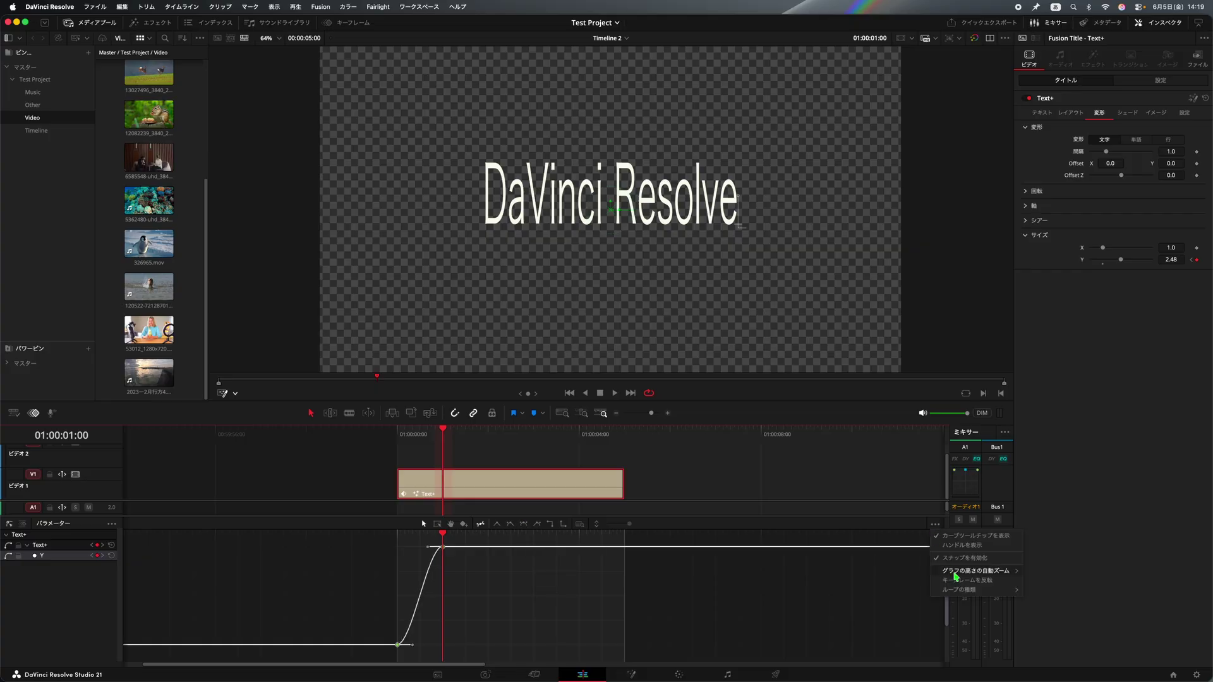
{"action": "mouse_move", "coordinate": [967, 590]}
{"action": "left_click", "coordinate": [1046, 600]}
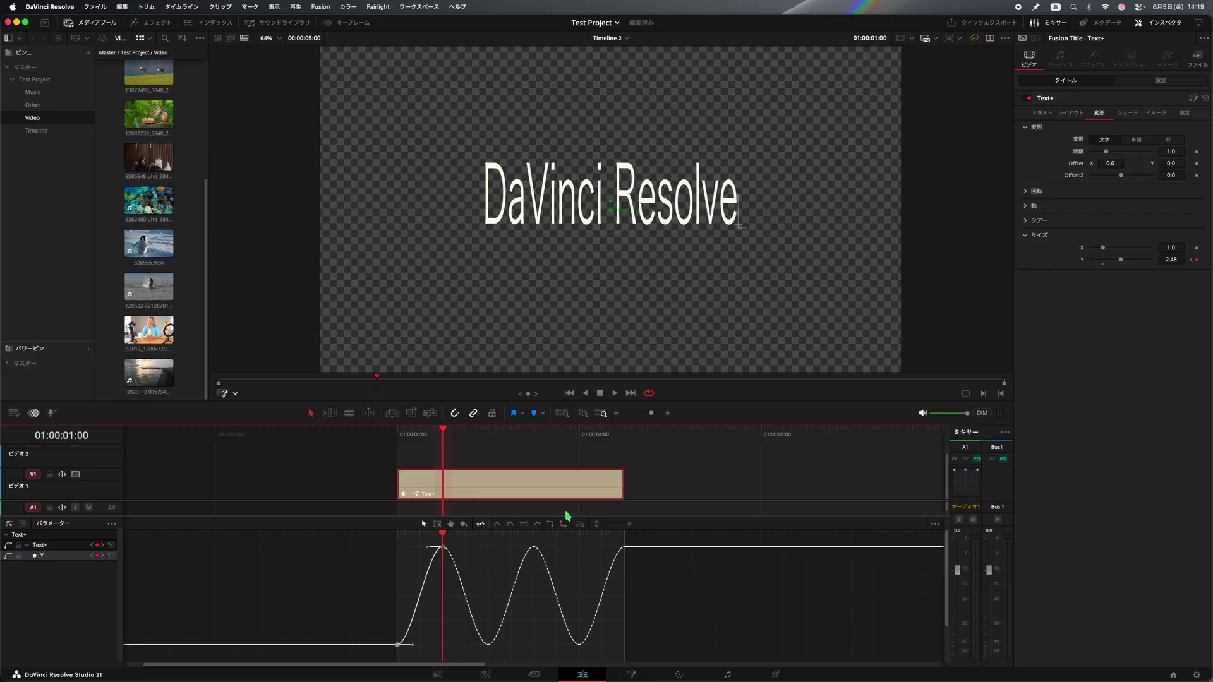
{"action": "key", "text": "space"}
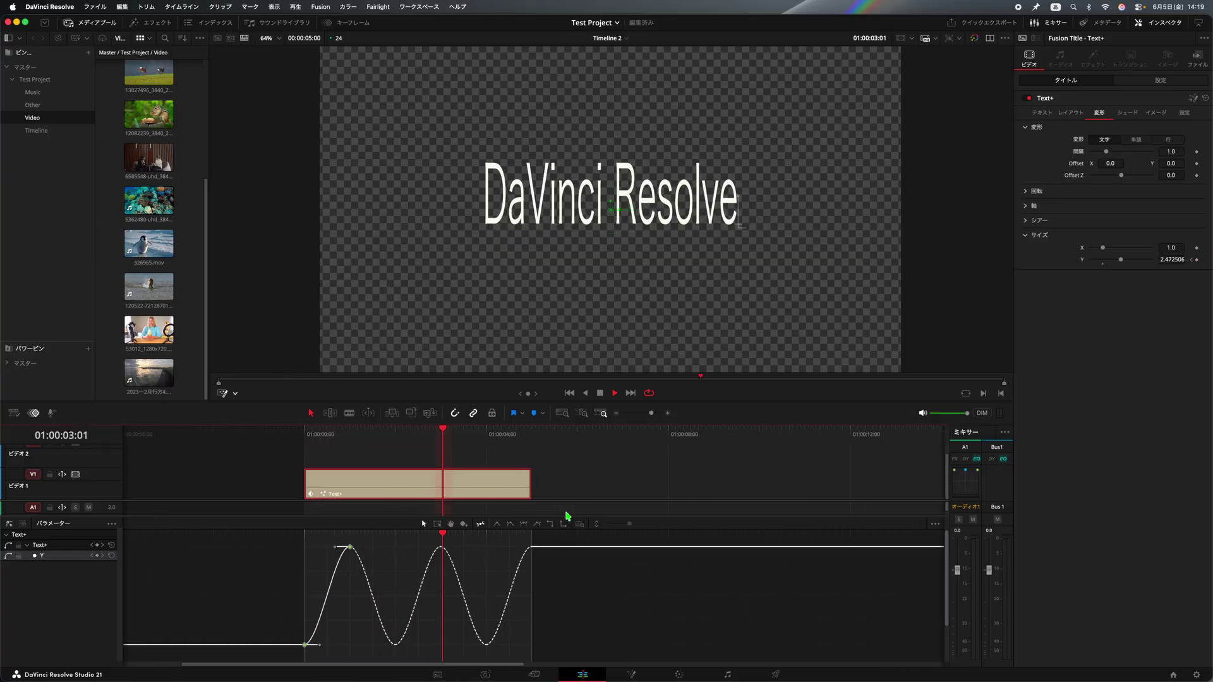
{"action": "key", "text": "space"}
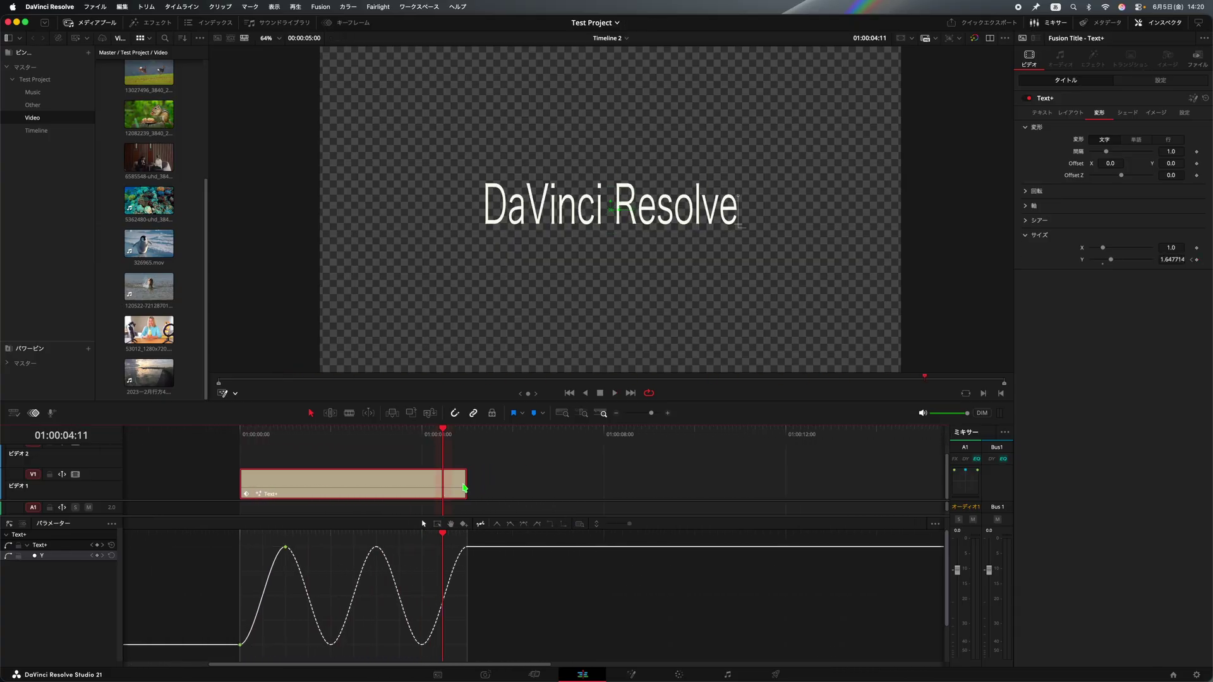
- Extend the title clip to about 13 seconds and play the looping stretch from the beginning
{"action": "left_click_drag", "start_coordinate": [462, 484], "coordinate": [826, 486]}
{"action": "key", "text": "Home"}
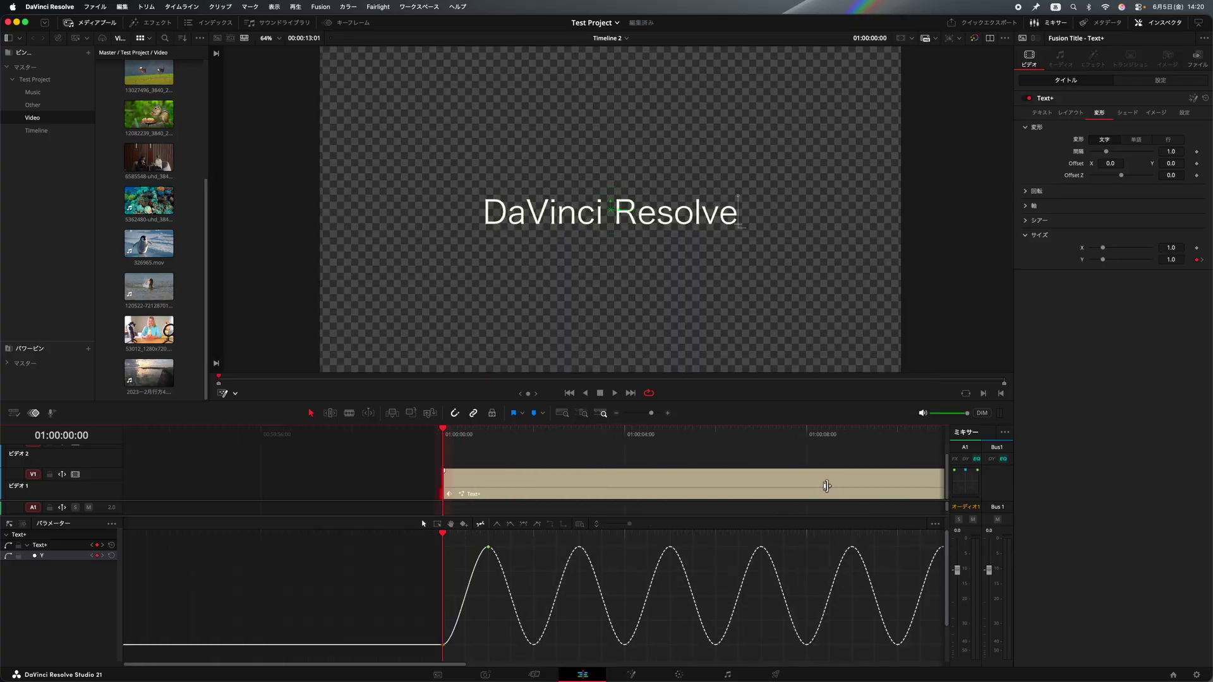
{"action": "key", "text": "space"}
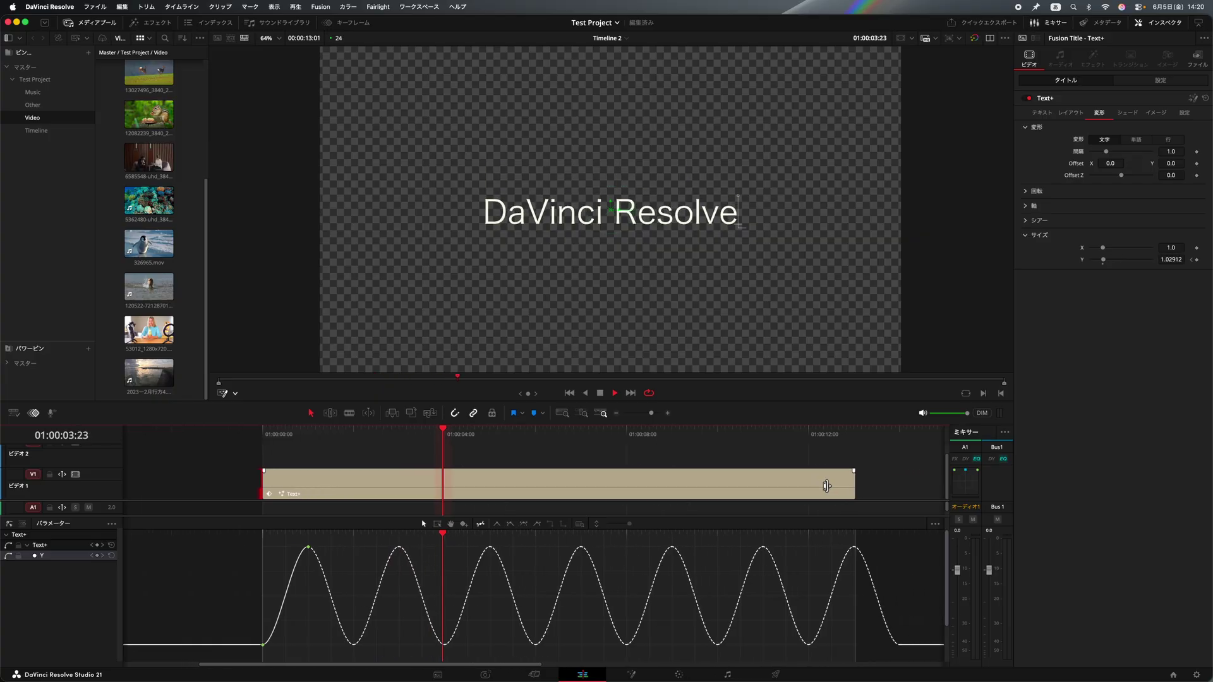
{"action": "key", "text": "space"}
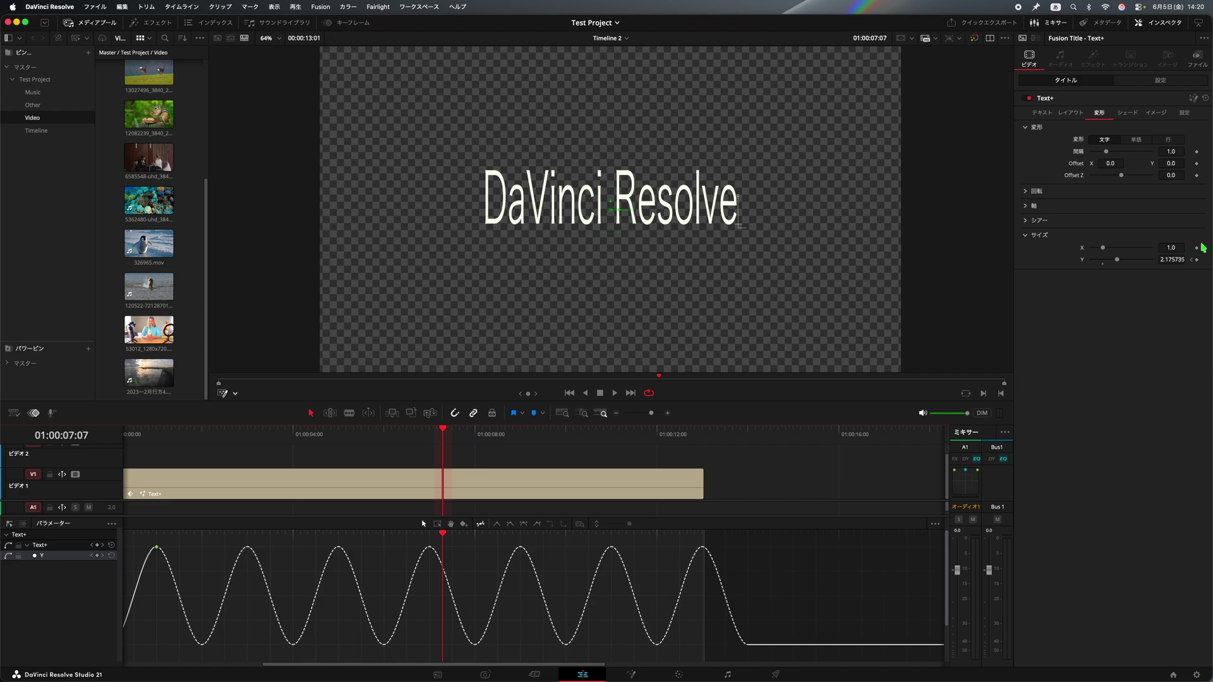
{"action": "left_click", "coordinate": [1197, 260]}
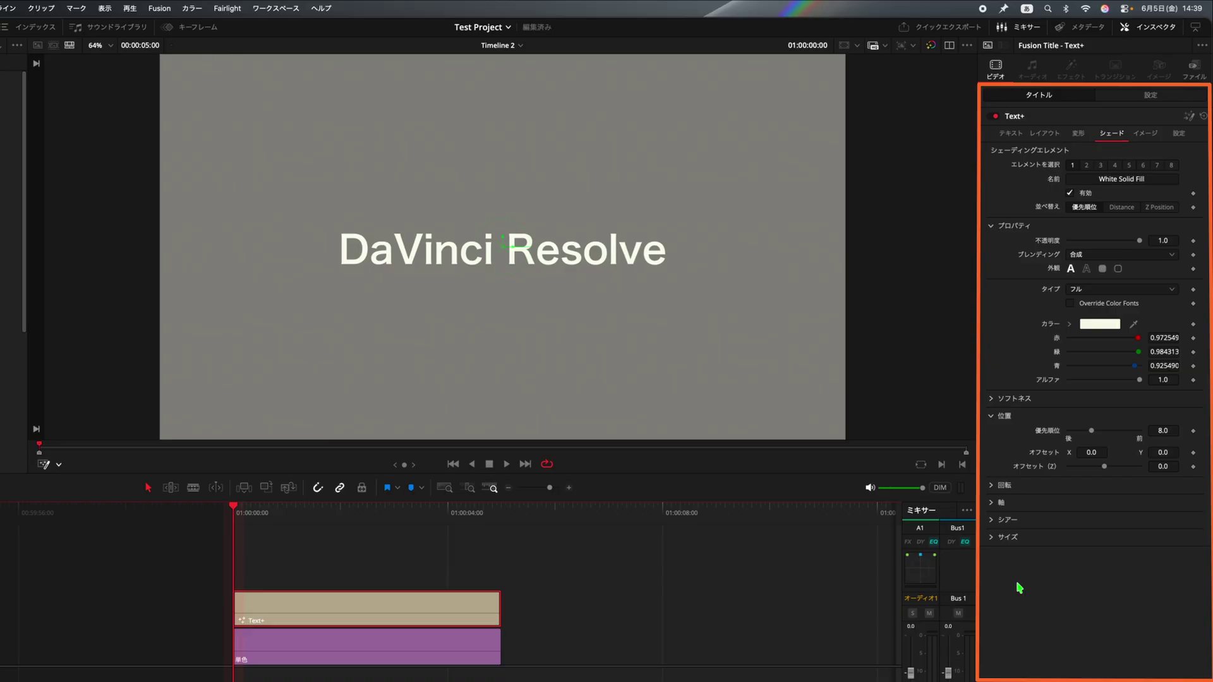
- Turn shading element 1 off and on again, and set its fill color to yellow-green (red 0.6, green 0.984, blue 0.153)
{"action": "left_click", "coordinate": [1071, 194]}
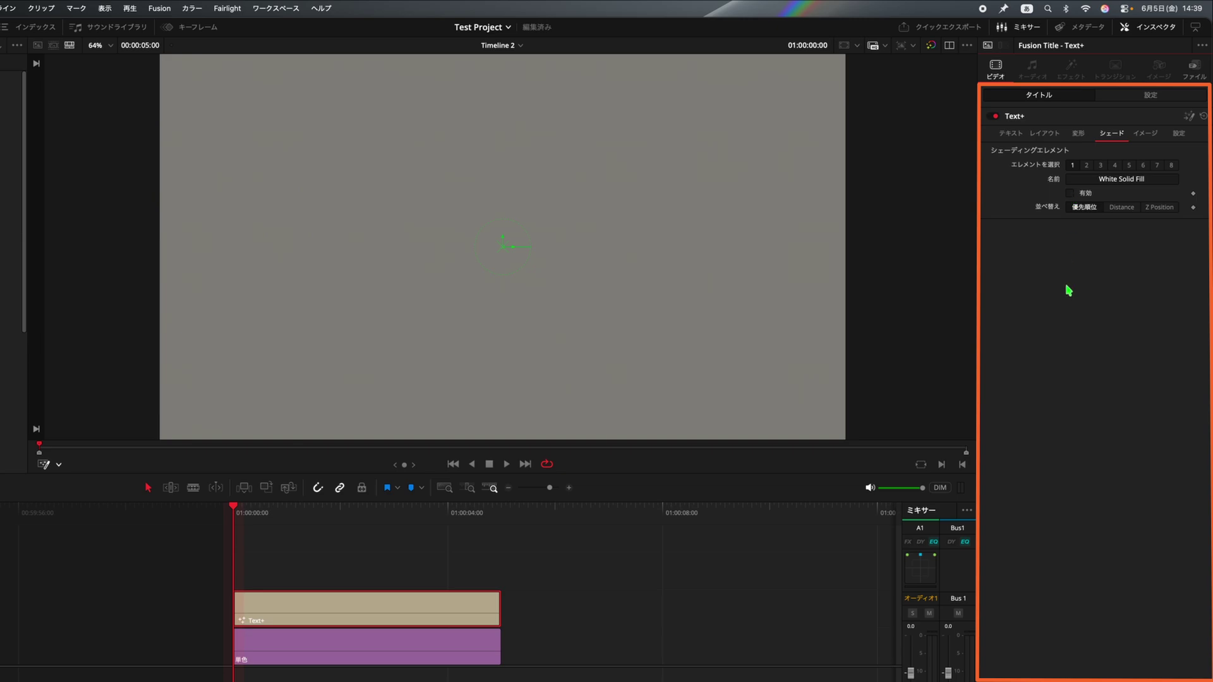
{"action": "left_click", "coordinate": [1070, 194]}
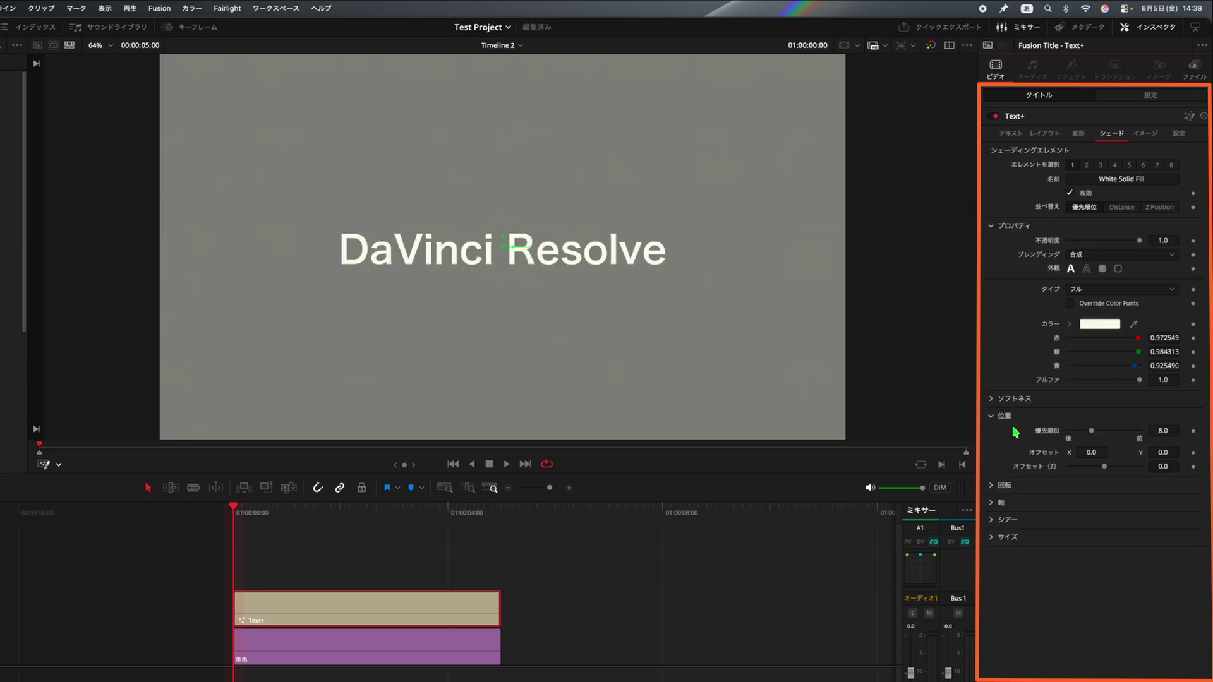
{"action": "mouse_move", "coordinate": [1141, 245]}
{"action": "left_mouse_down"}
{"action": "mouse_move", "coordinate": [1065, 247]}
{"action": "mouse_move", "coordinate": [1143, 252]}
{"action": "left_mouse_up"}
{"action": "left_click", "coordinate": [1099, 325]}
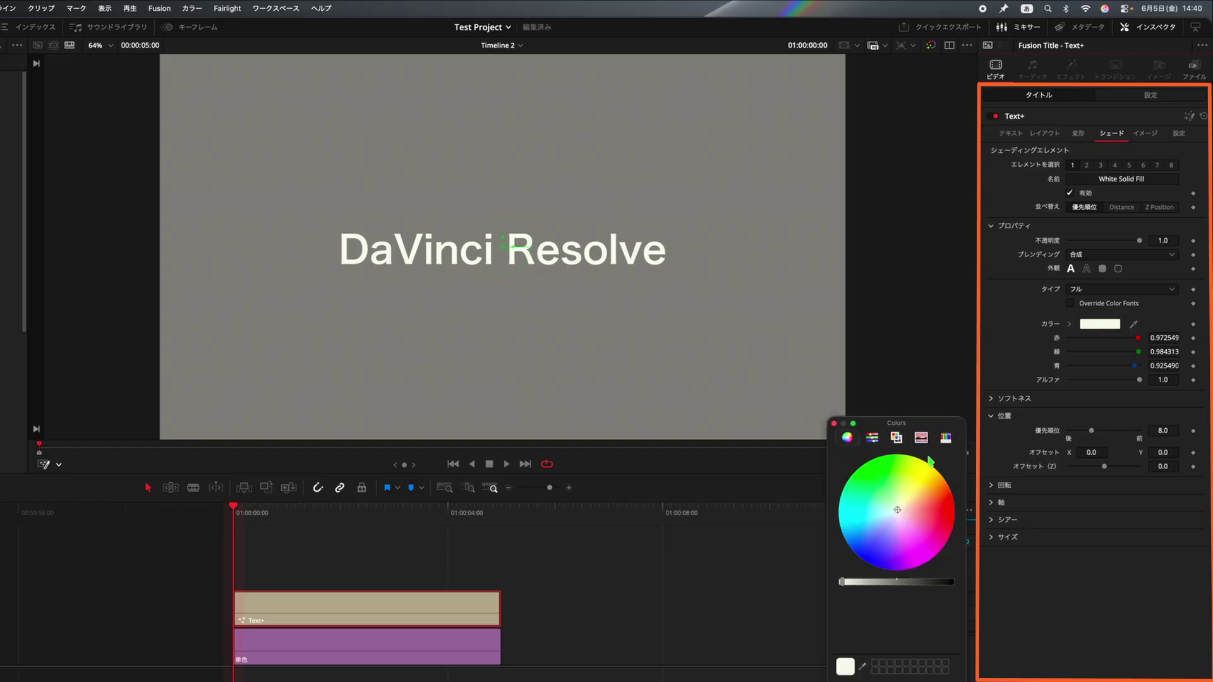
{"action": "left_click_drag", "start_coordinate": [897, 513], "coordinate": [900, 468]}
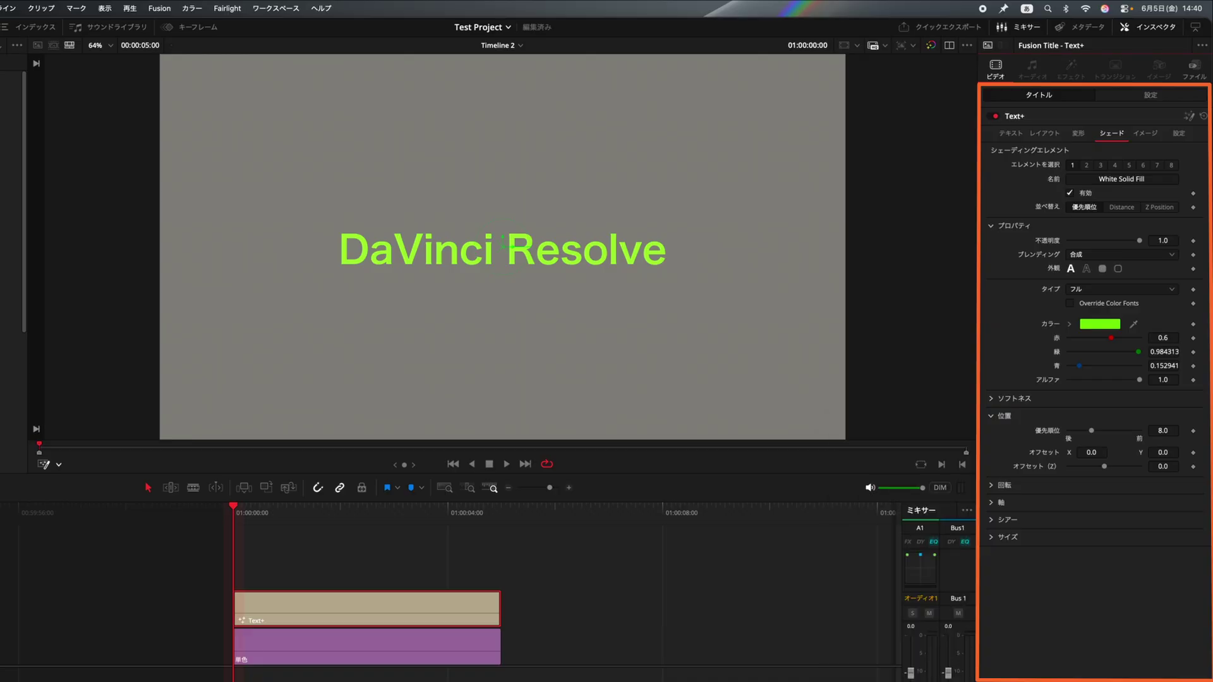
- Switch the fill type to gradient (グラデーション) and color its start stop pink (red 1.0, green 0.424, blue 0.973)
{"action": "left_click", "coordinate": [1161, 289]}
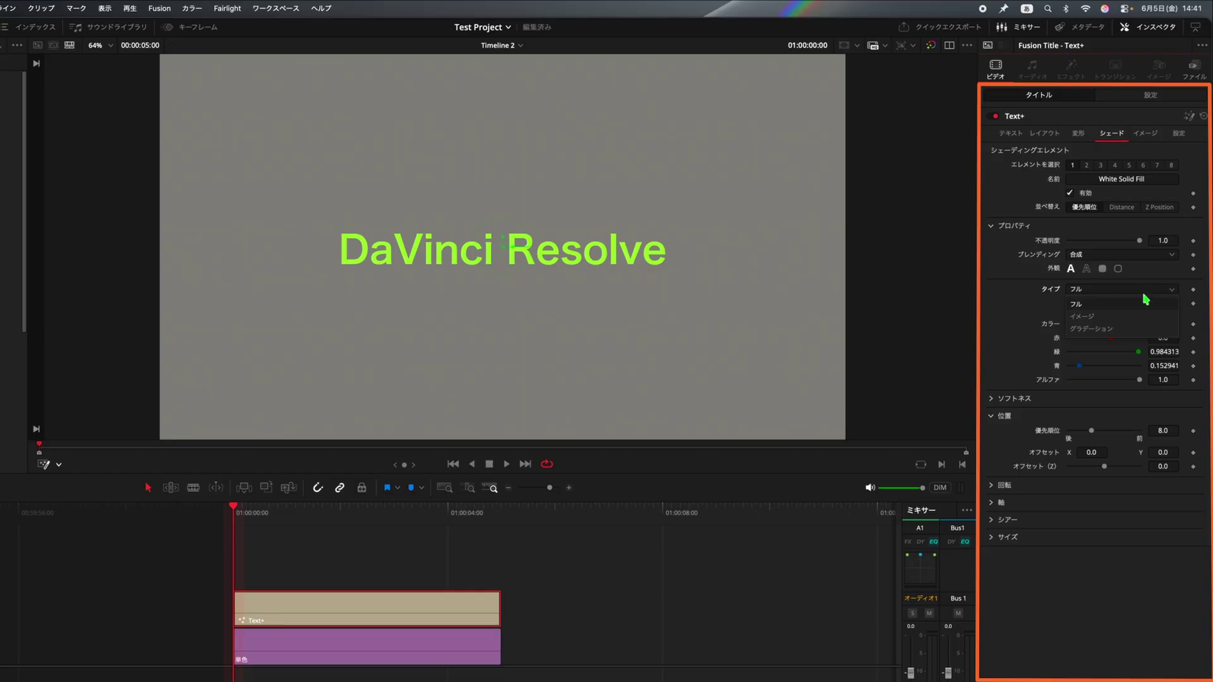
{"action": "left_click", "coordinate": [1133, 329]}
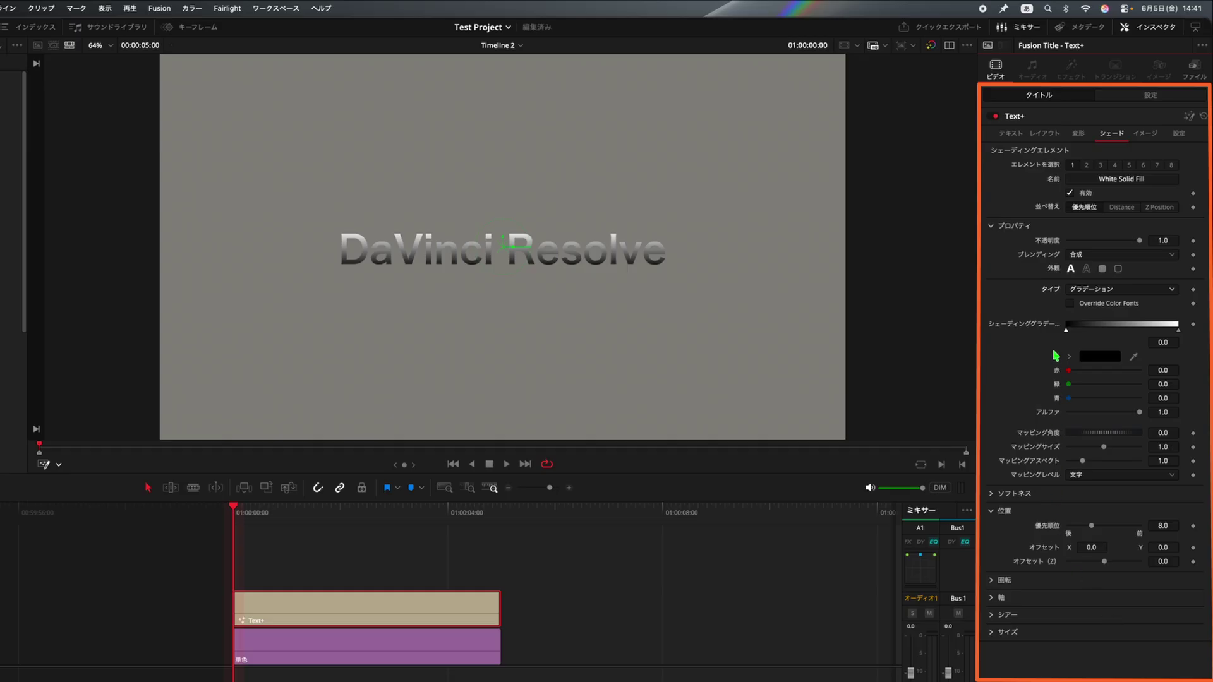
{"action": "left_click", "coordinate": [1097, 361]}
{"action": "left_click_drag", "start_coordinate": [902, 583], "coordinate": [840, 583]}
{"action": "left_click_drag", "start_coordinate": [897, 513], "coordinate": [916, 544]}
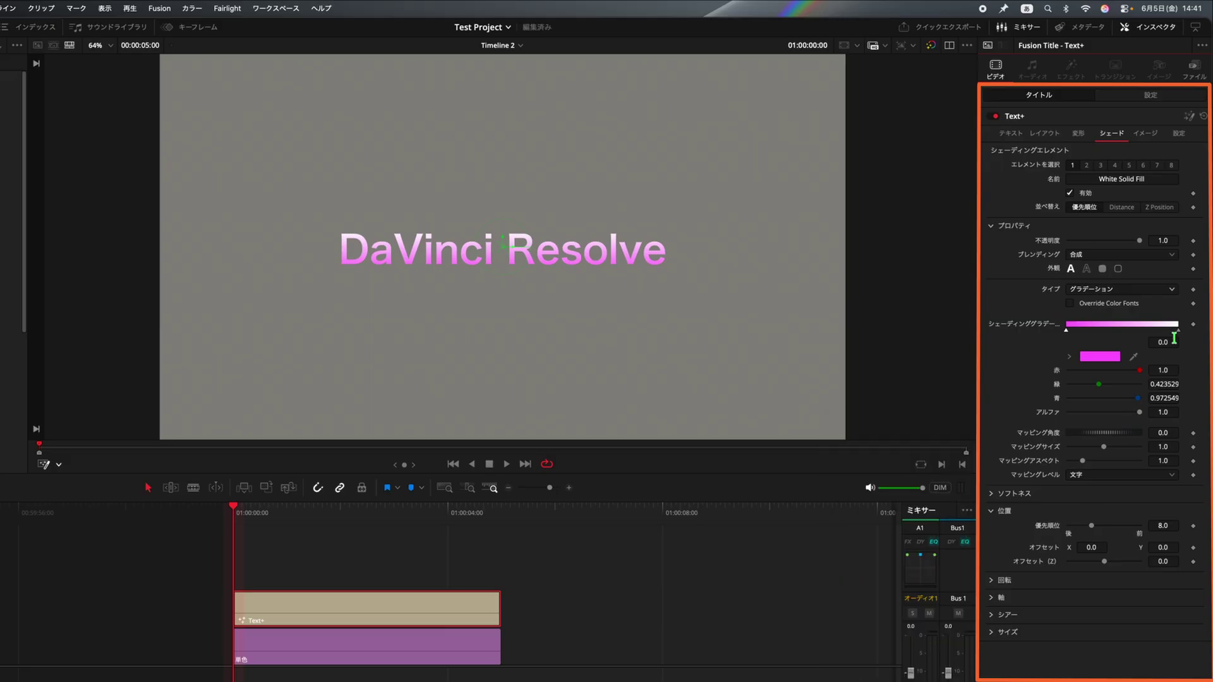
- Color the gradient's end stop orange (red 1.0, green 0.737, blue 0.365)
{"action": "left_click", "coordinate": [1179, 331]}
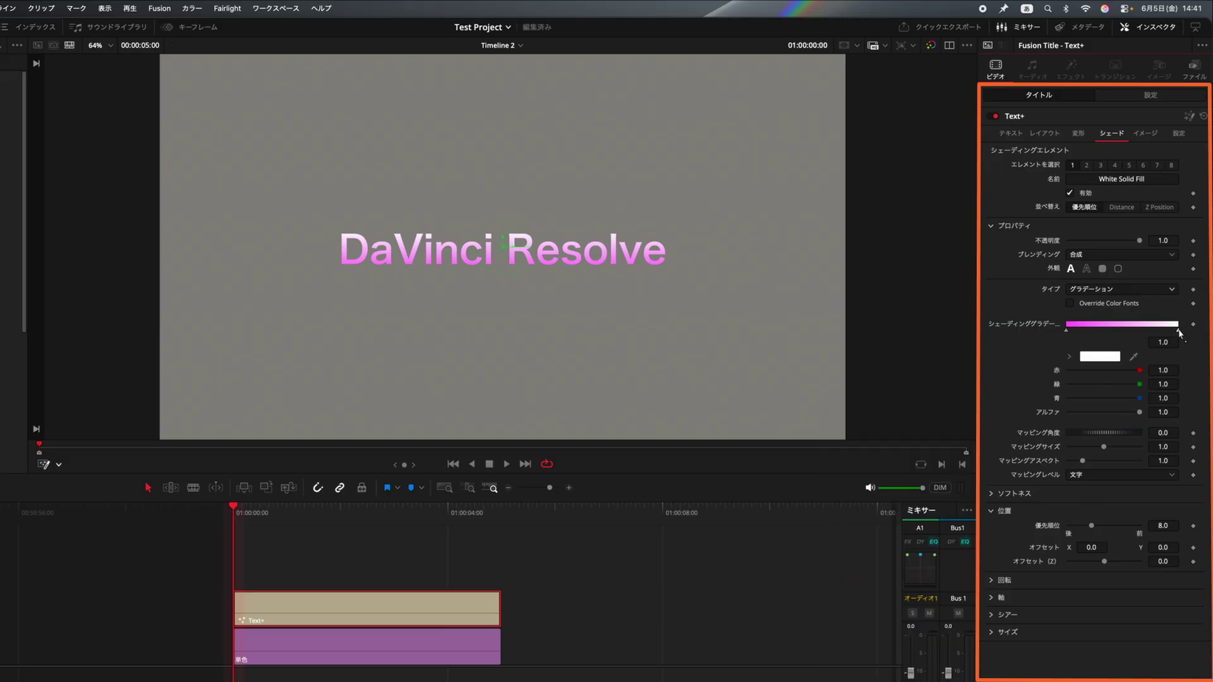
{"action": "left_click", "coordinate": [1104, 357]}
{"action": "left_click_drag", "start_coordinate": [901, 513], "coordinate": [928, 493]}
{"action": "left_click", "coordinate": [834, 423]}
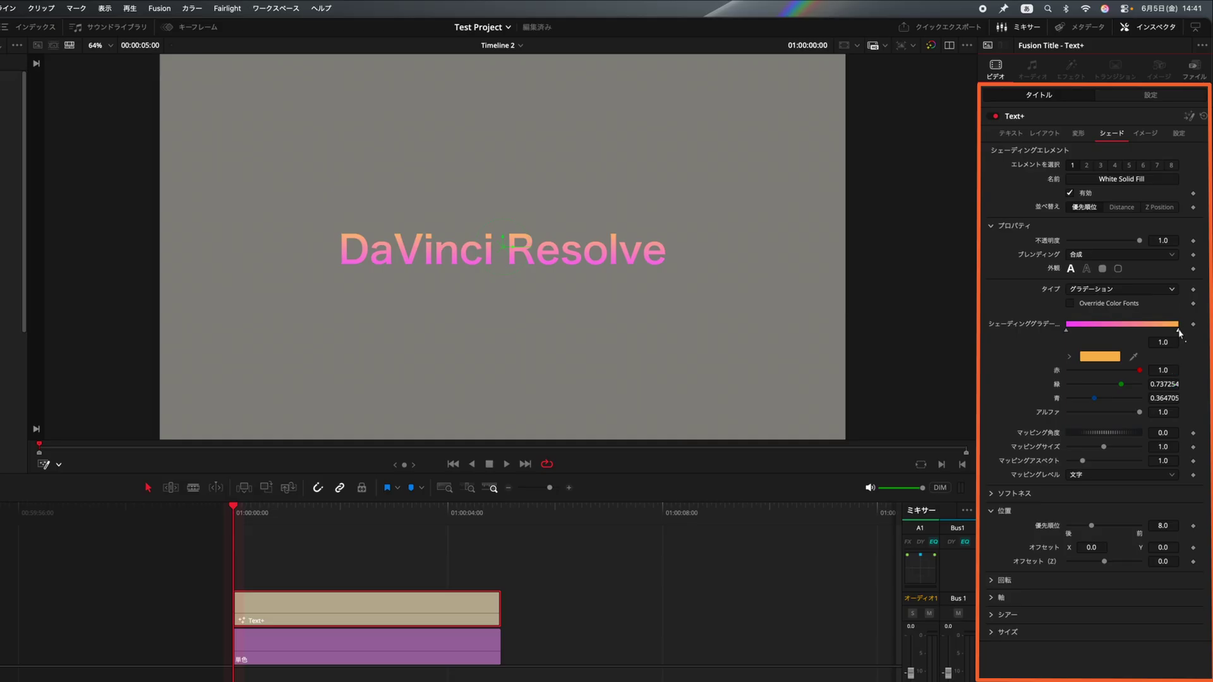
- Try a blue-violet gradient stop at about 0.47 (red 0.486, green 0.498, blue 0.957), and delete it again
{"action": "mouse_move", "coordinate": [1180, 334]}
{"action": "left_mouse_down"}
{"action": "mouse_move", "coordinate": [1104, 335]}
{"action": "mouse_move", "coordinate": [1179, 336]}
{"action": "left_mouse_up"}
{"action": "mouse_move", "coordinate": [1067, 331]}
{"action": "left_mouse_down"}
{"action": "mouse_move", "coordinate": [1142, 335]}
{"action": "mouse_move", "coordinate": [1058, 337]}
{"action": "left_mouse_up"}
{"action": "left_click", "coordinate": [1119, 329]}
{"action": "left_click", "coordinate": [1106, 357]}
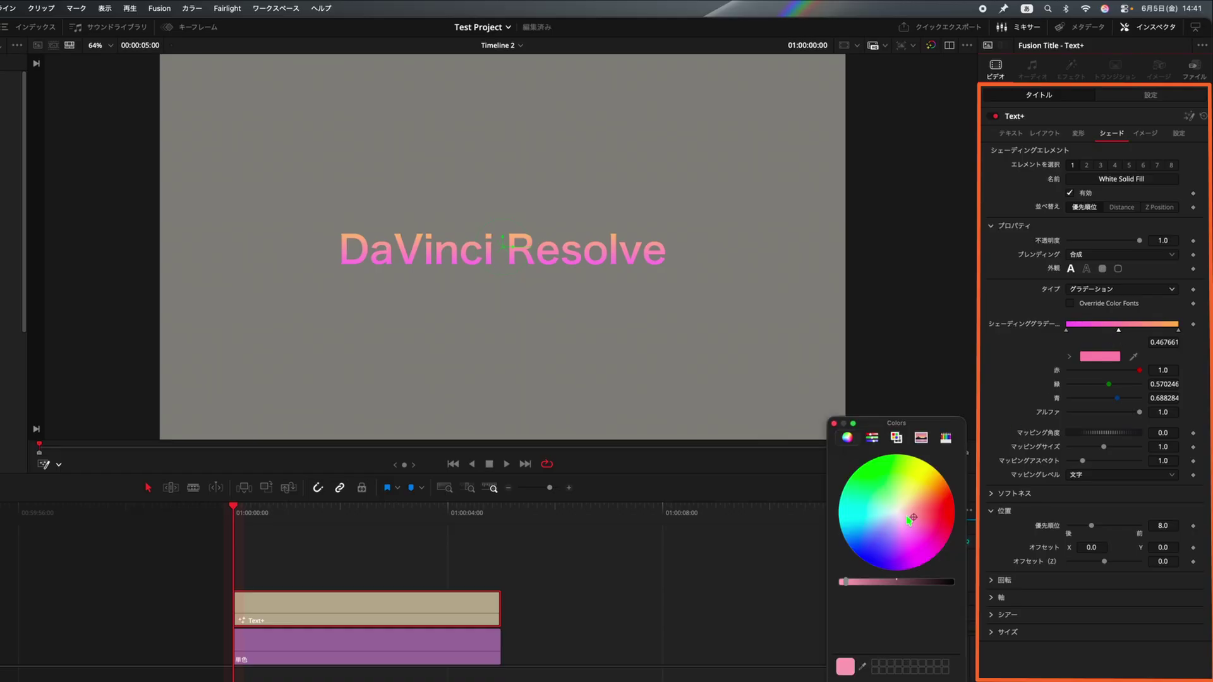
{"action": "left_click_drag", "start_coordinate": [910, 520], "coordinate": [884, 543]}
{"action": "key", "text": "super+w"}
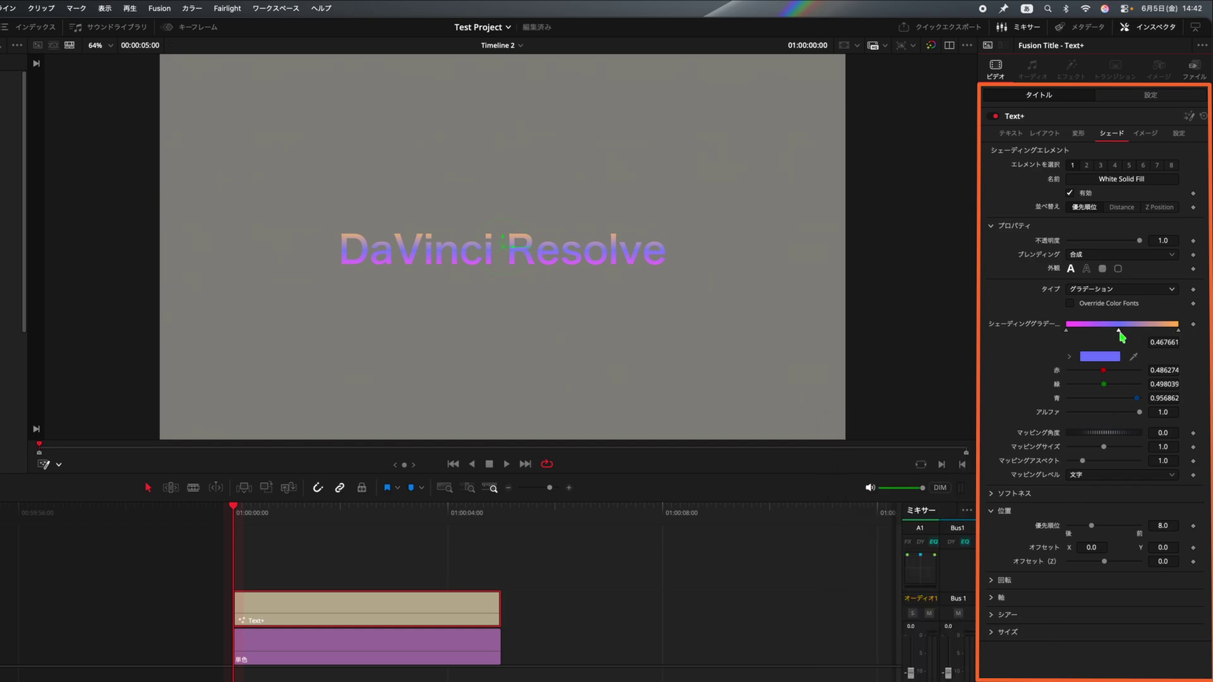
{"action": "key", "text": "Delete"}
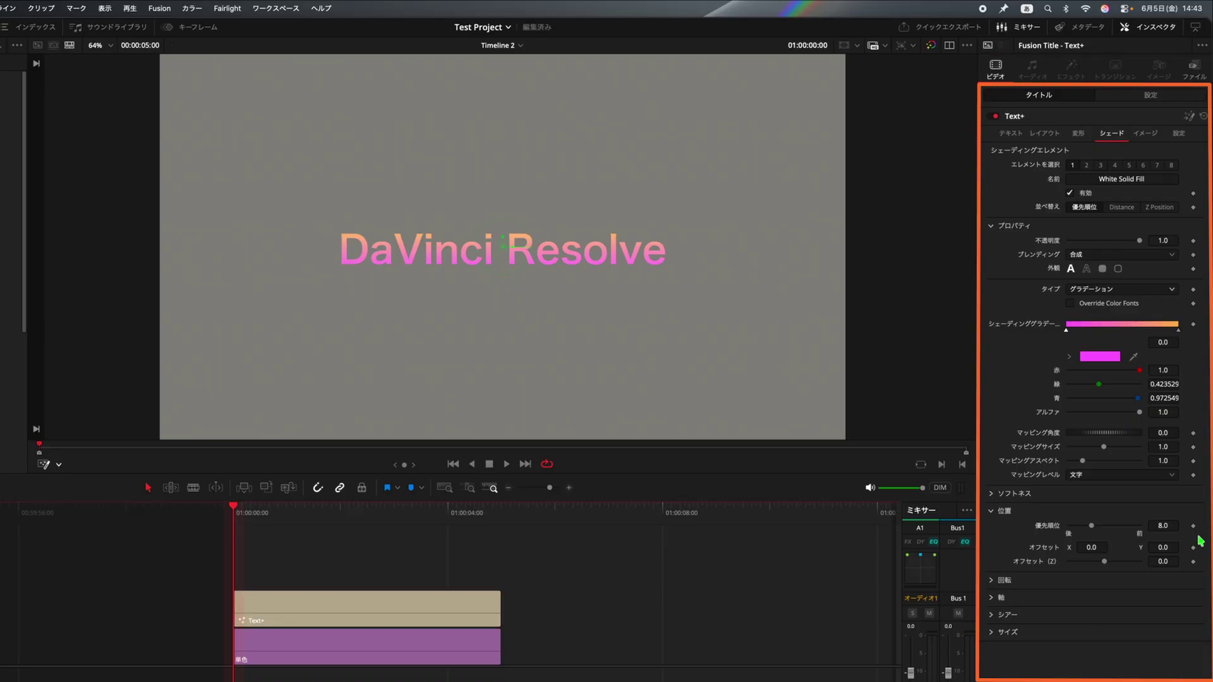
- Adjust the gradient's mapping angle (マッピング角度) to change its direction across the letters
{"action": "left_click_drag", "start_coordinate": [1094, 434], "coordinate": [1117, 424]}
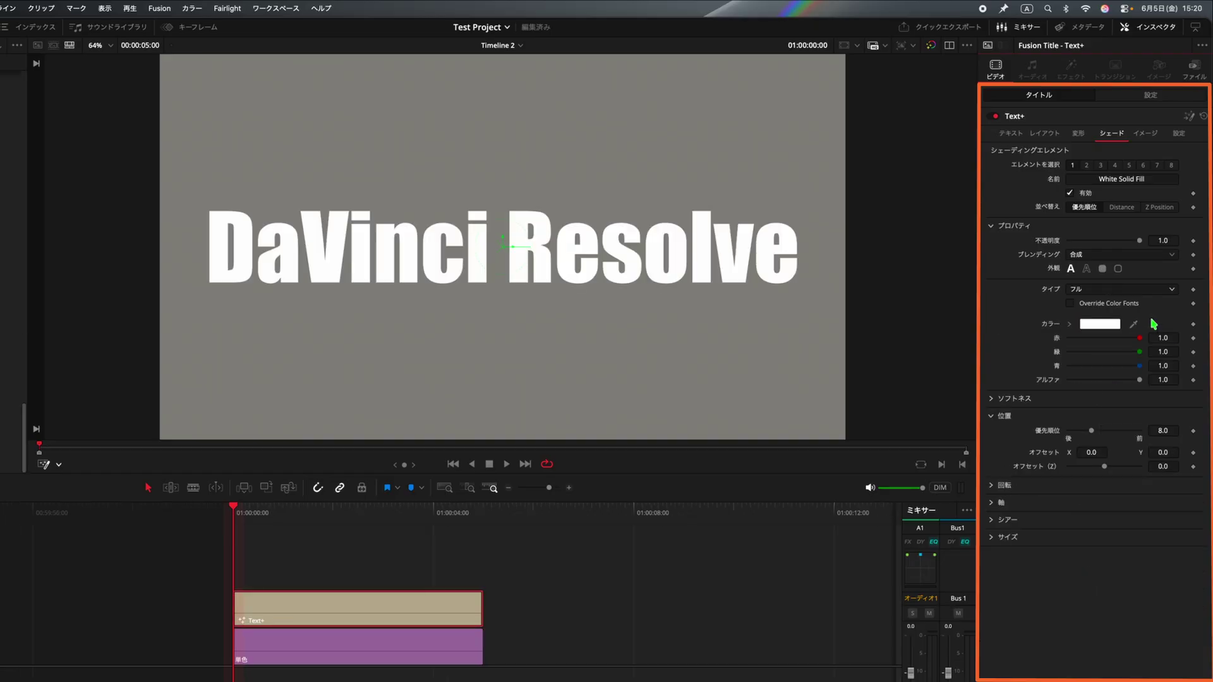
- Set the fill type to image (イメージ) with a clip (クリップ) source, using texture_00132.jpg as the color file
{"action": "left_click", "coordinate": [1162, 294]}
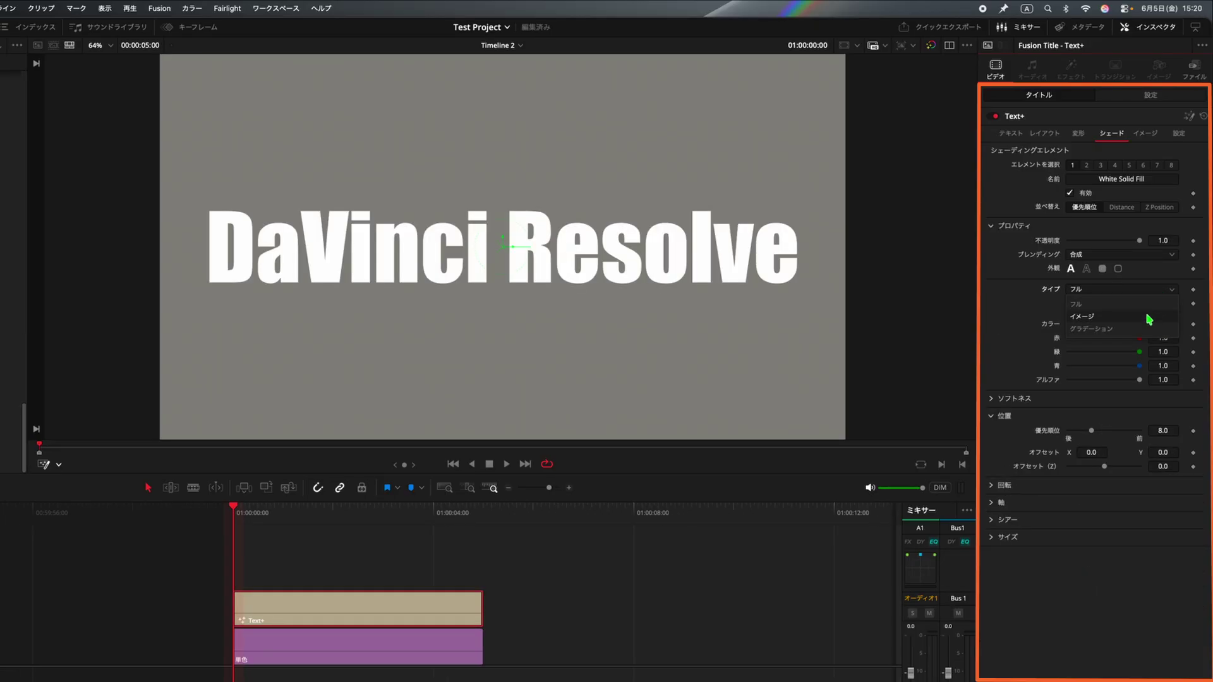
{"action": "left_click", "coordinate": [1151, 316]}
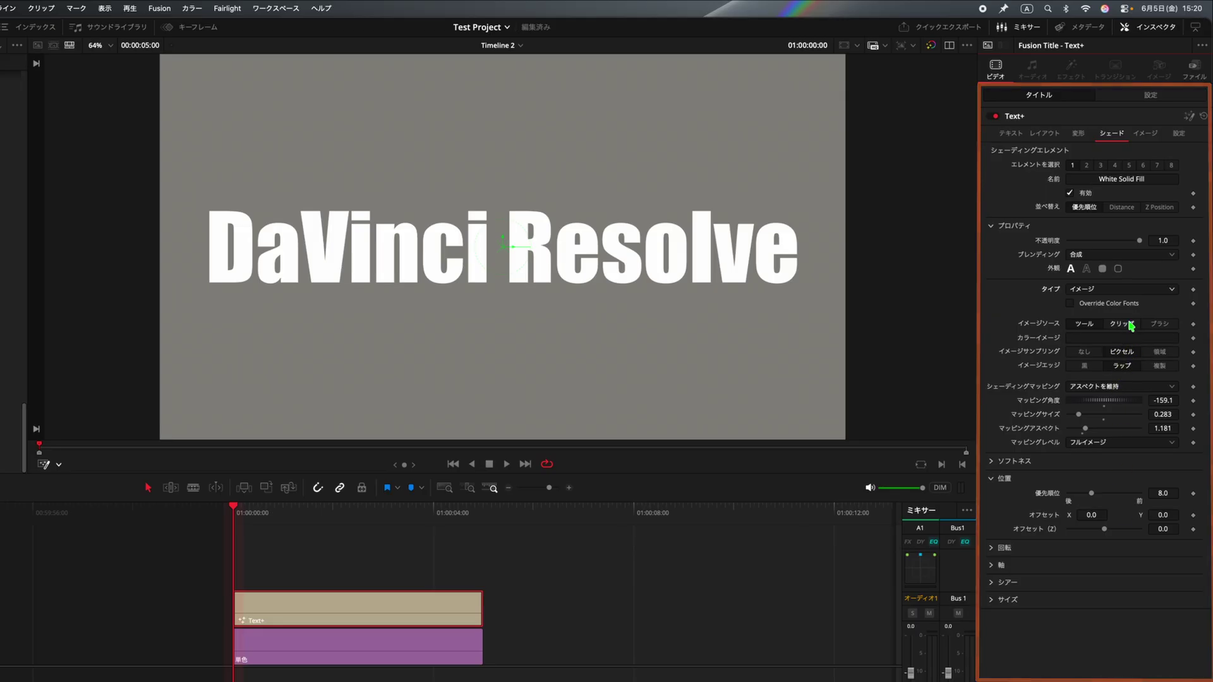
{"action": "left_click", "coordinate": [1130, 325]}
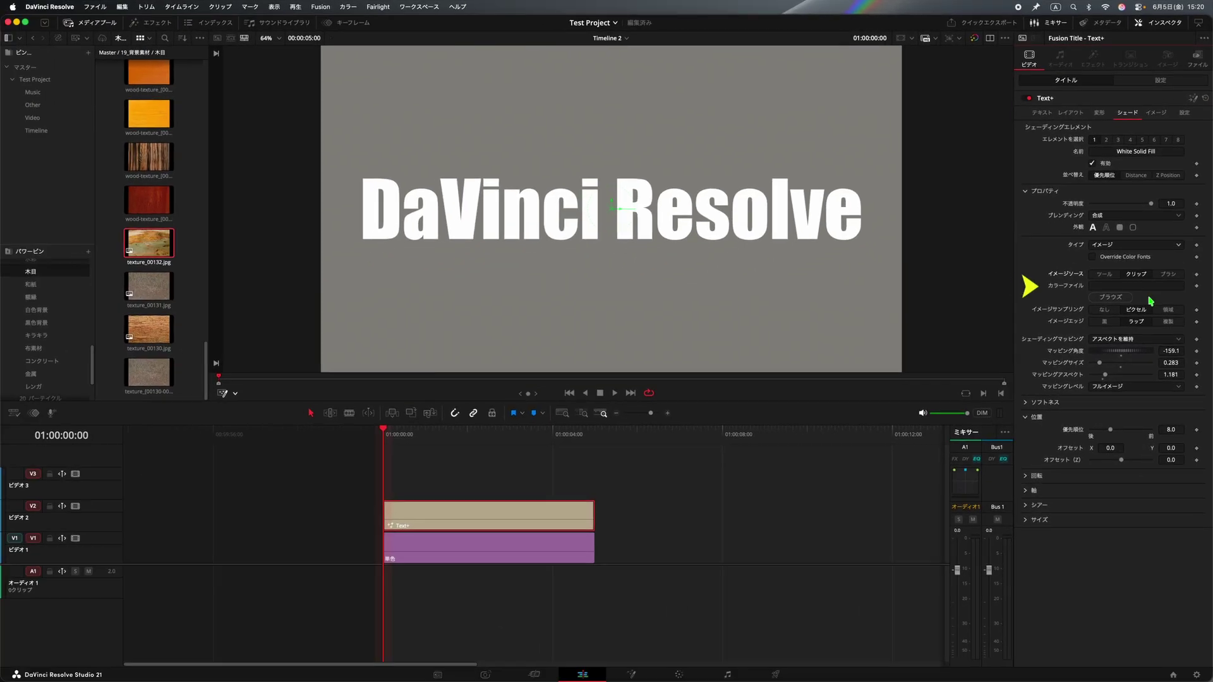
{"action": "left_click", "coordinate": [163, 248]}
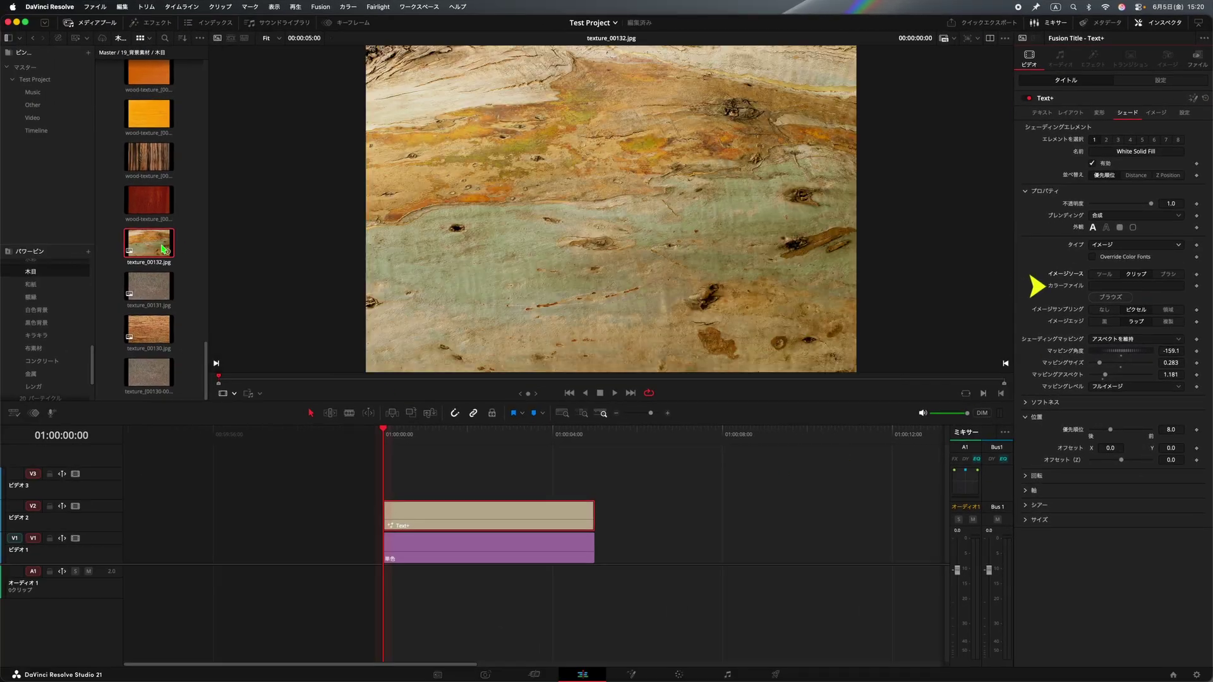
{"action": "left_click_drag", "start_coordinate": [163, 248], "coordinate": [1136, 284]}
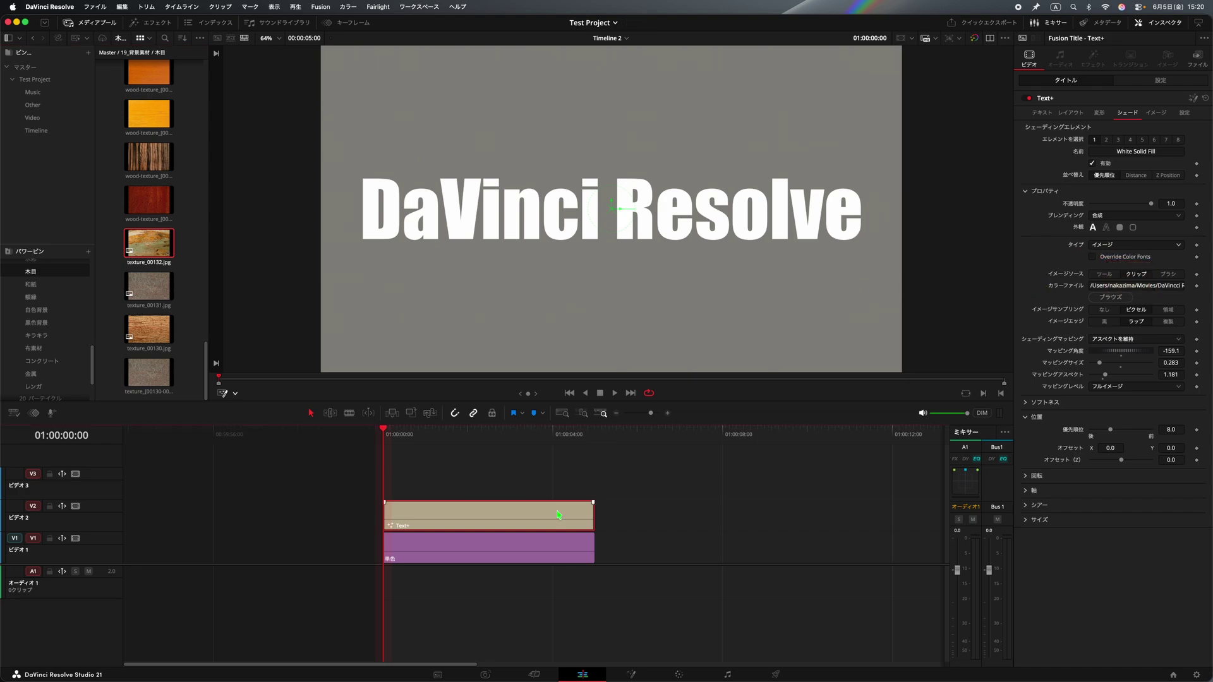
- Play the title from its start to refresh and check the image fill in the letters
{"action": "key", "text": "space"}
{"action": "key", "text": "space"}
{"action": "key", "text": "Home"}
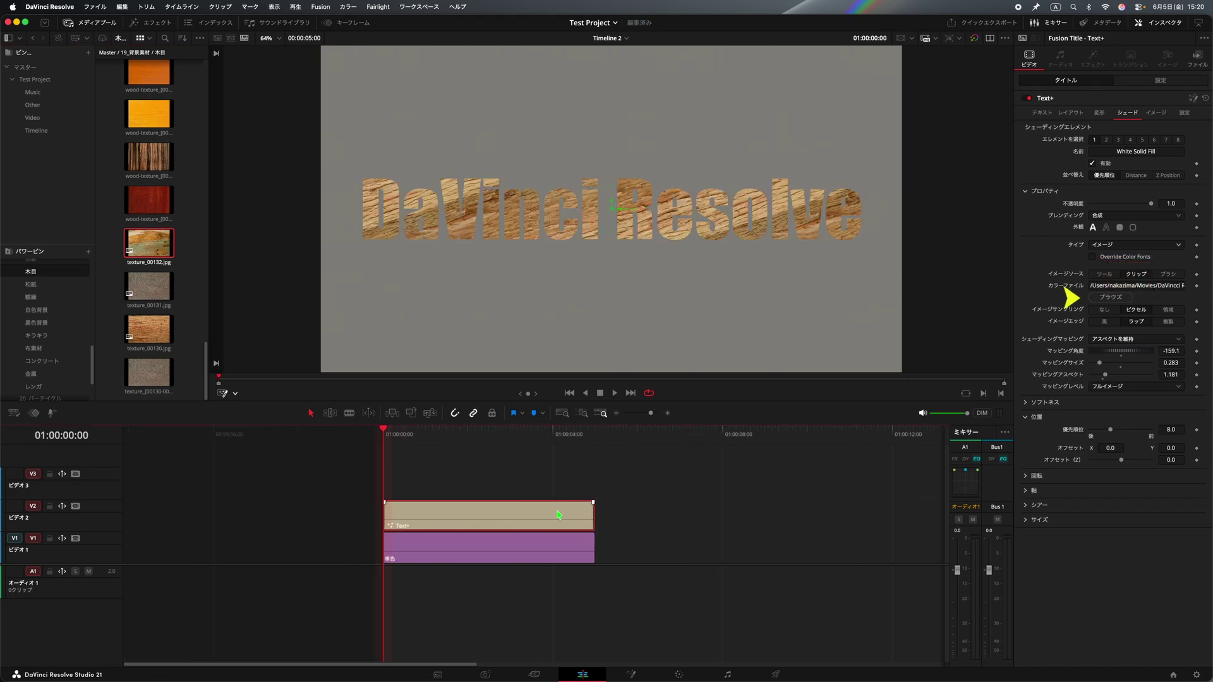
{"action": "key", "text": "space"}
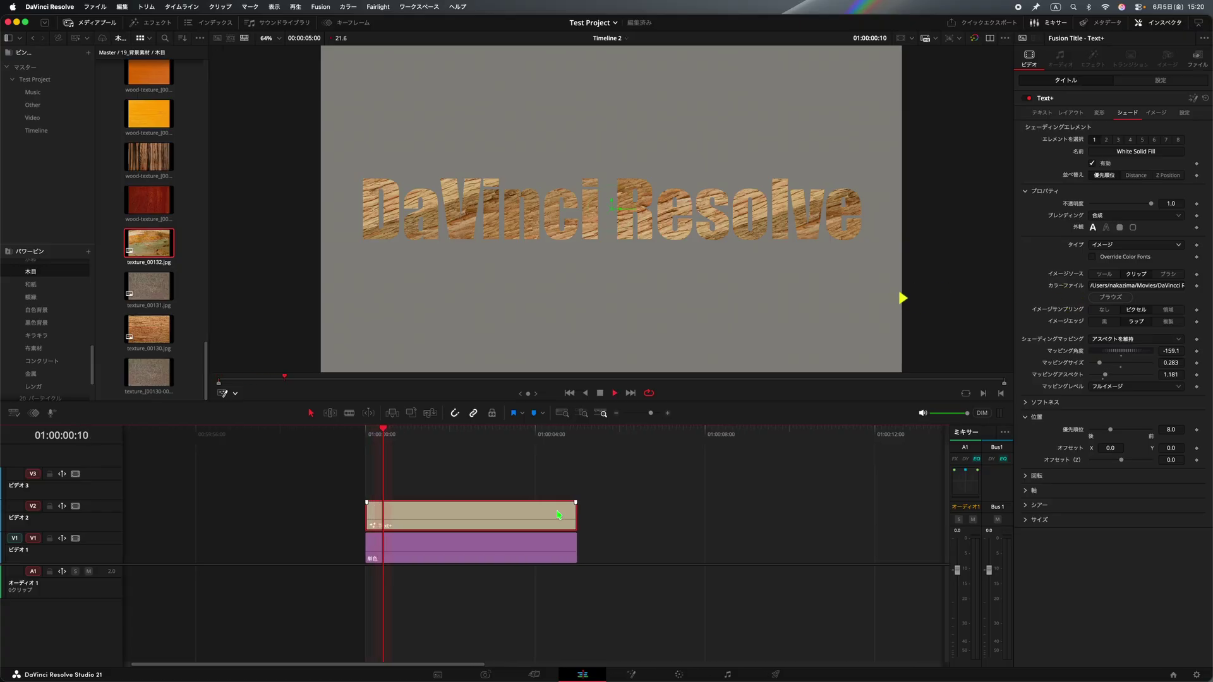
{"action": "key", "text": "space"}
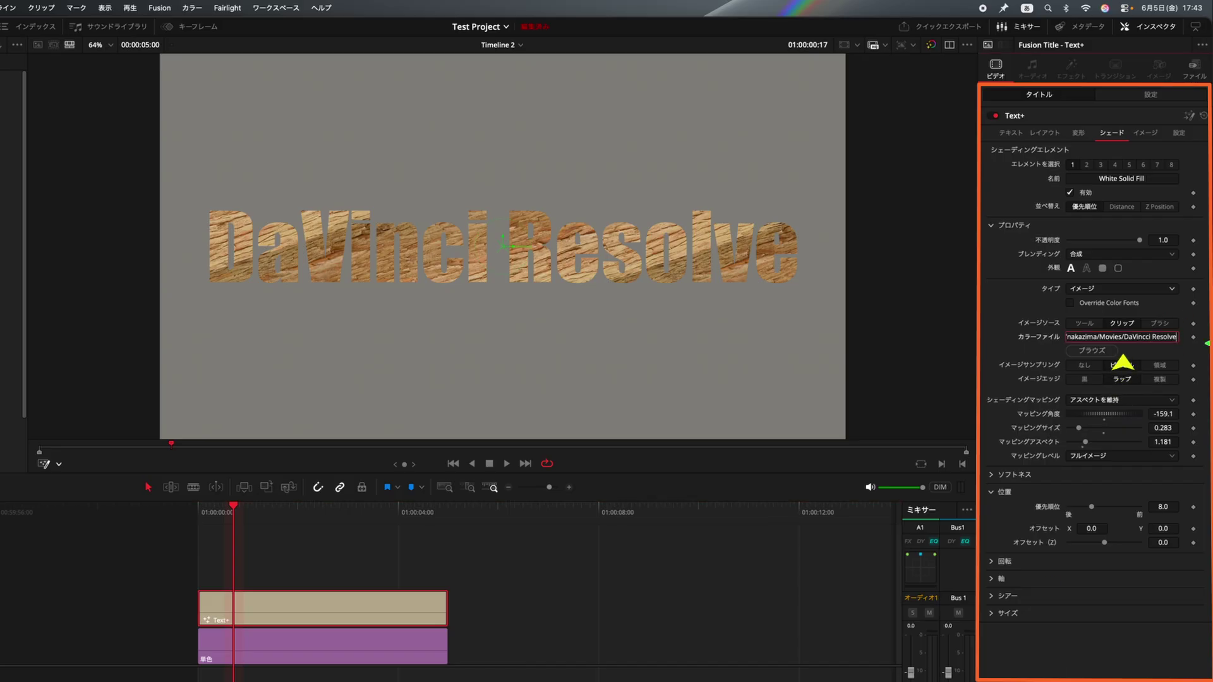
- Clear the file path from the image fill's color file (カラーファイル) setting
{"action": "key", "text": "BackSpace"}
{"action": "key", "text": "BackSpace"}
{"action": "key", "text": "BackSpace"}
{"action": "key", "text": "BackSpace"}
{"action": "key", "text": "BackSpace"}
{"action": "key", "text": "BackSpace"}
{"action": "key", "text": "BackSpace"}
{"action": "key", "text": "BackSpace"}
{"action": "key", "text": "BackSpace"}
{"action": "key", "text": "BackSpace"}
{"action": "key", "text": "BackSpace"}
{"action": "key", "text": "BackSpace"}
{"action": "key", "text": "BackSpace"}
{"action": "key", "text": "BackSpace"}
{"action": "key", "text": "BackSpace"}
{"action": "key", "text": "BackSpace"}
{"action": "key", "text": "BackSpace"}
{"action": "key", "text": "BackSpace"}
{"action": "key", "text": "BackSpace"}
{"action": "key", "text": "BackSpace"}
{"action": "key", "text": "Tab"}
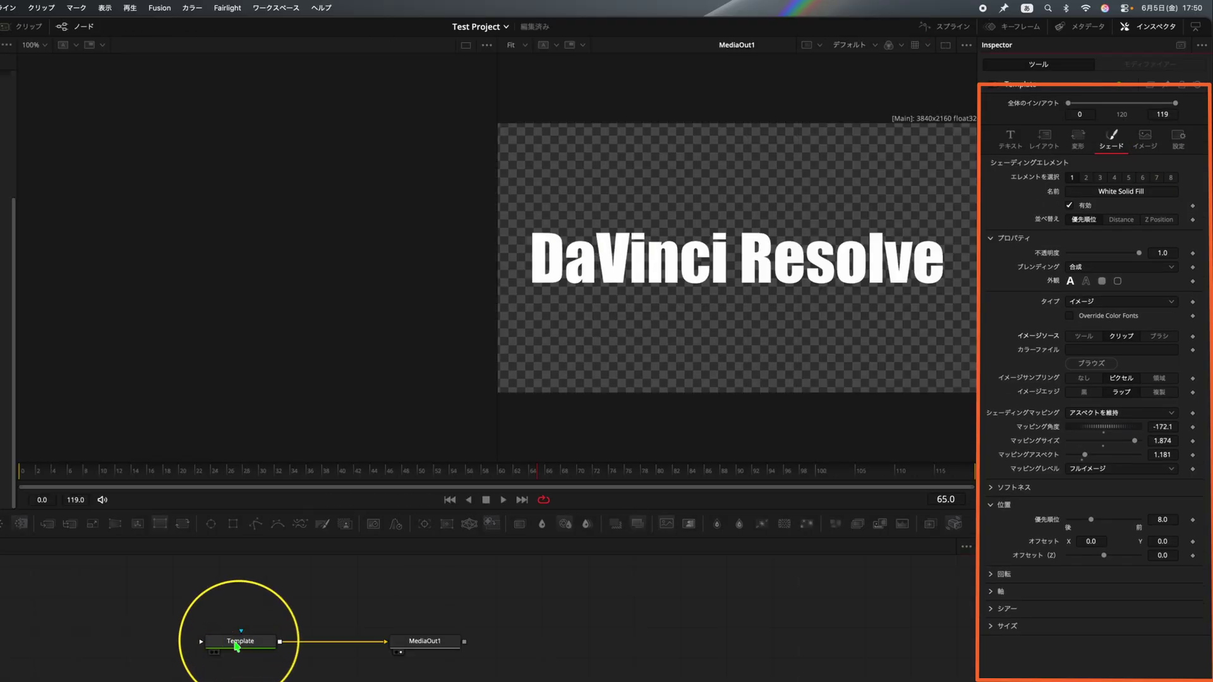
- Set the Template node's image source to tool (ツール) and add the coral reef clip 5362480-uhd_3840_2160_25fps.mp4 to the node graph
{"action": "left_click", "coordinate": [237, 644]}
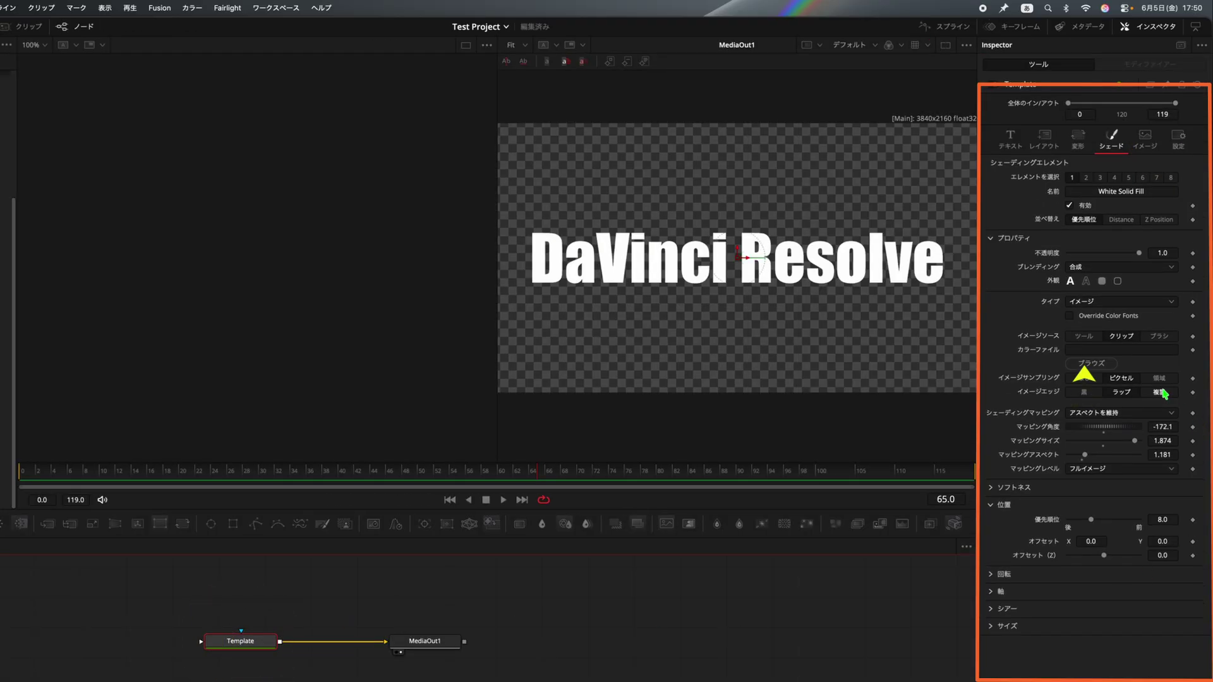
{"action": "left_click", "coordinate": [1095, 341]}
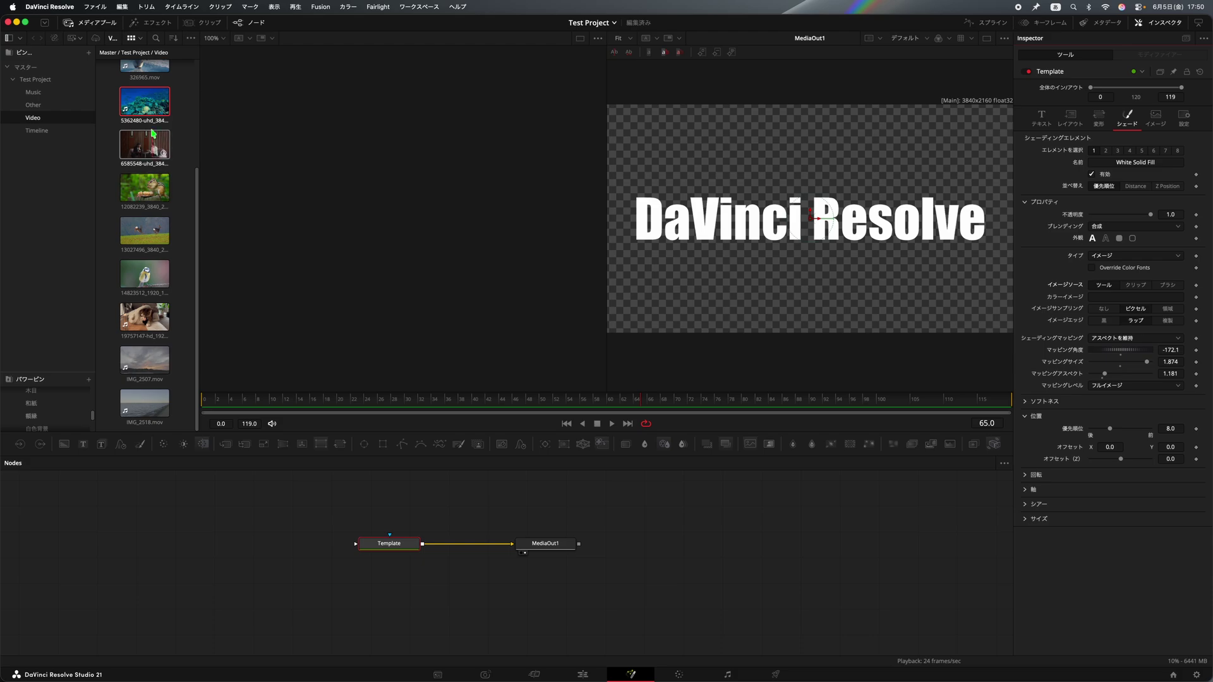
{"action": "left_click_drag", "start_coordinate": [149, 115], "coordinate": [303, 331]}
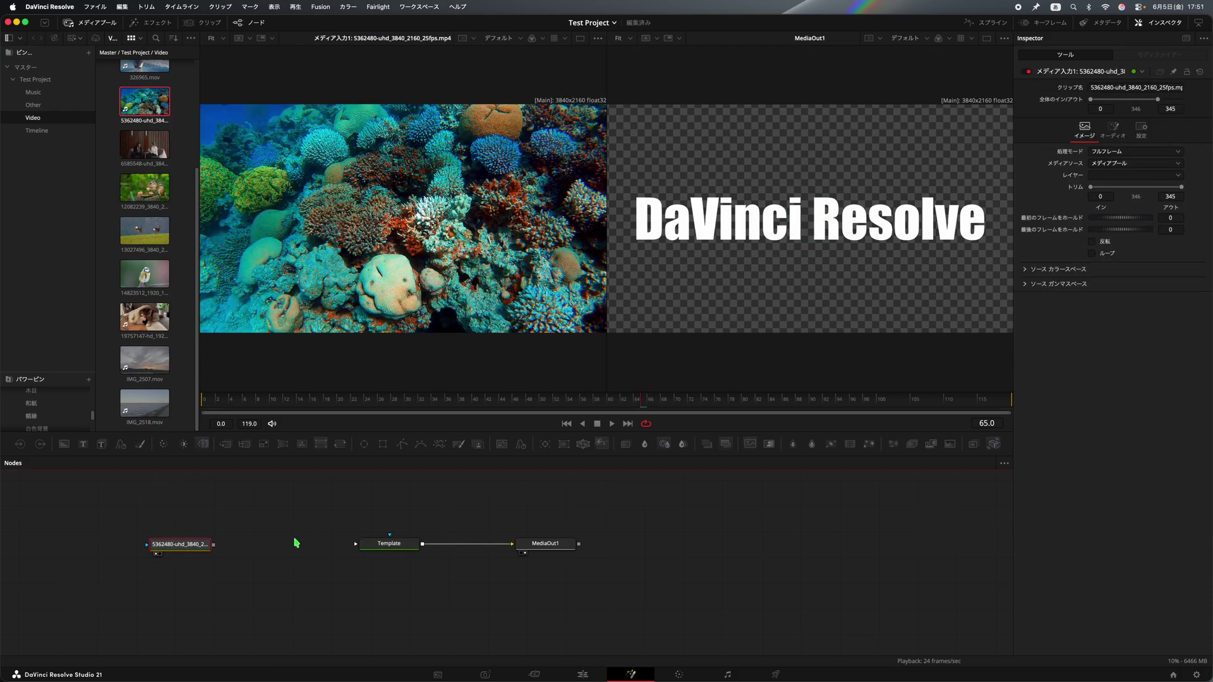
- Preview the coral reef clip, connect its node's output to the Template node's input, and play the result
{"action": "key", "text": "space"}
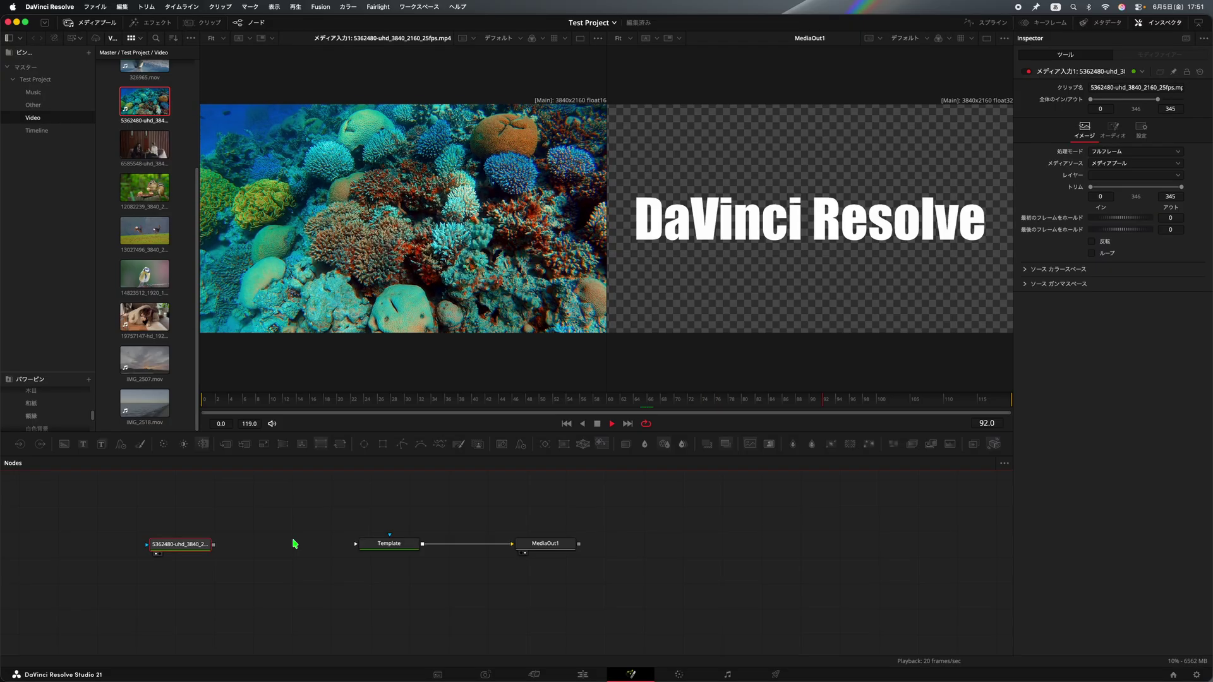
{"action": "key", "text": "space"}
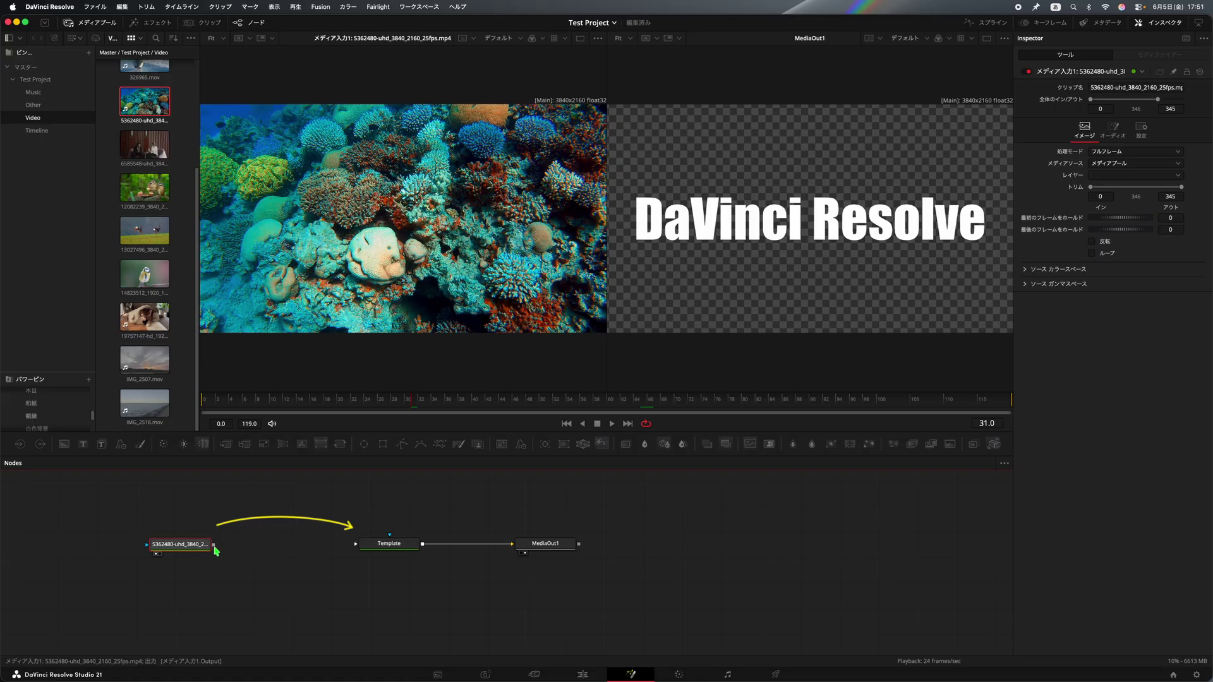
{"action": "left_click_drag", "start_coordinate": [213, 549], "coordinate": [360, 550]}
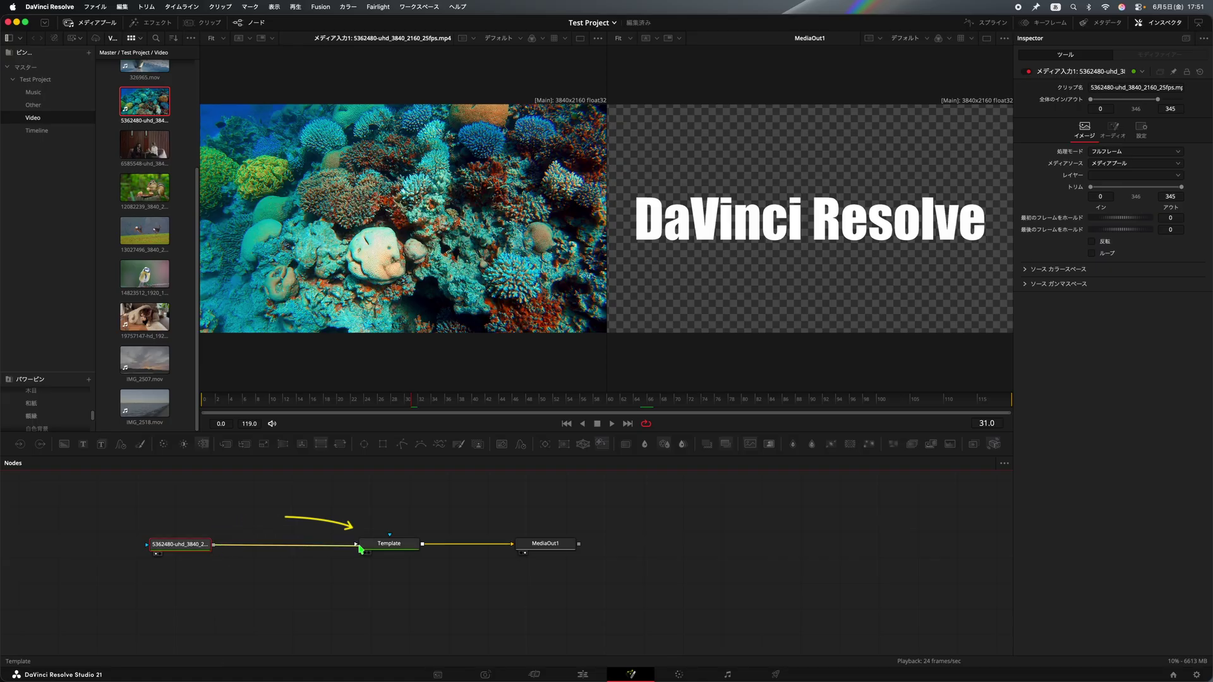
{"action": "key", "text": "space"}
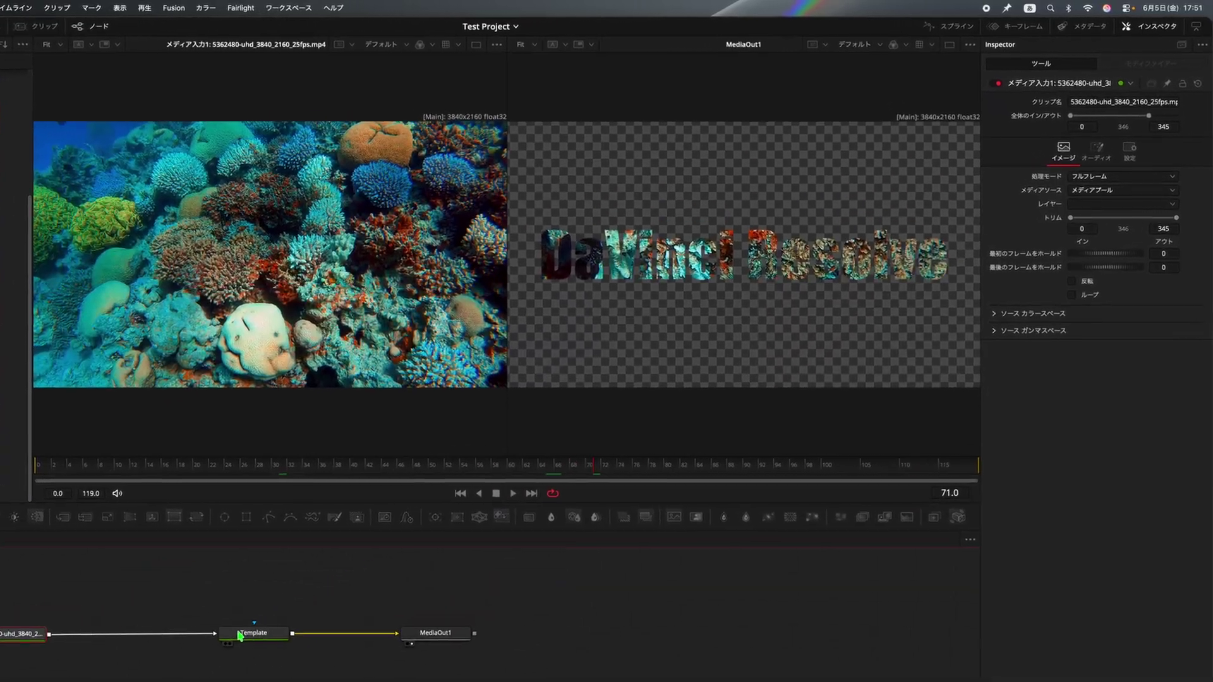
- Set the Template fill's mapping angle to -135.6 and mapping size to 0.409, and play the title from its start on the Edit page
{"action": "left_click", "coordinate": [240, 635]}
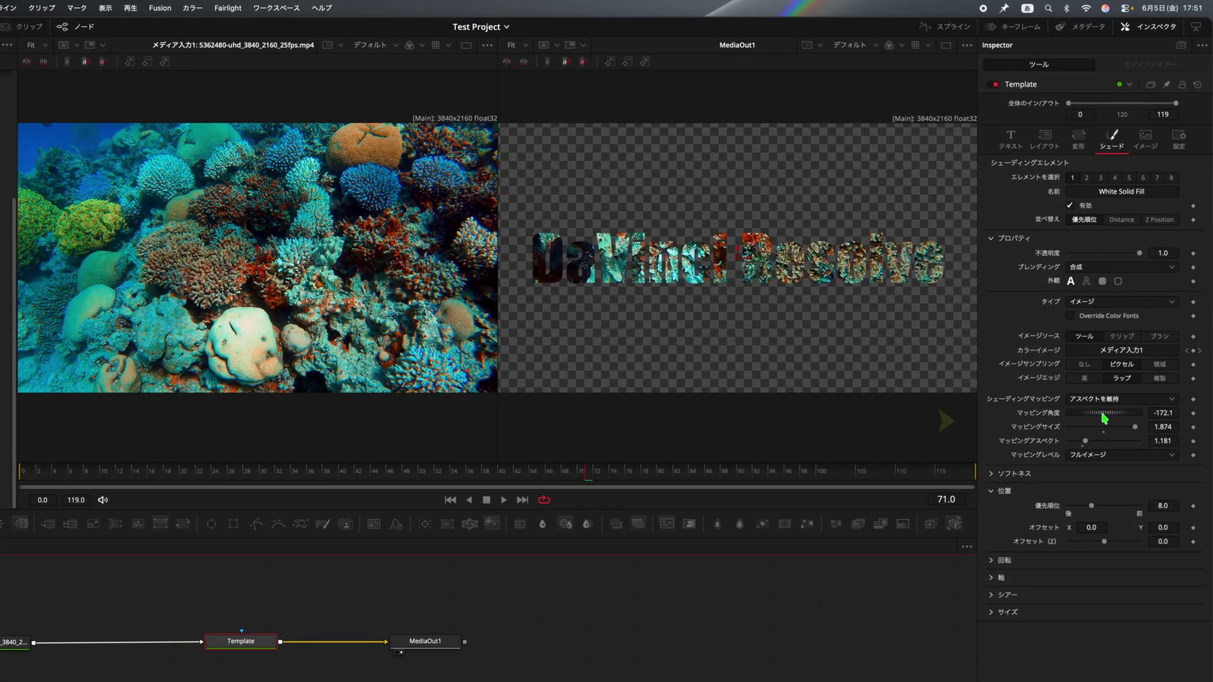
{"action": "left_click_drag", "start_coordinate": [1104, 417], "coordinate": [1087, 439]}
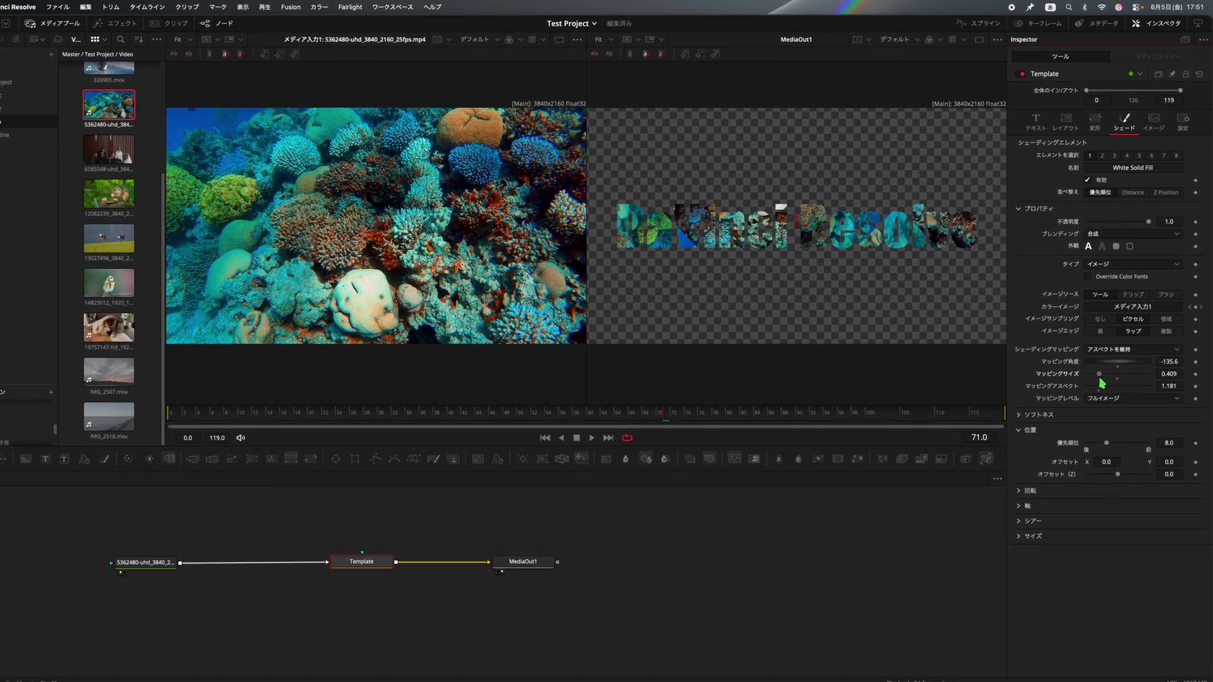
{"action": "left_click", "coordinate": [581, 675]}
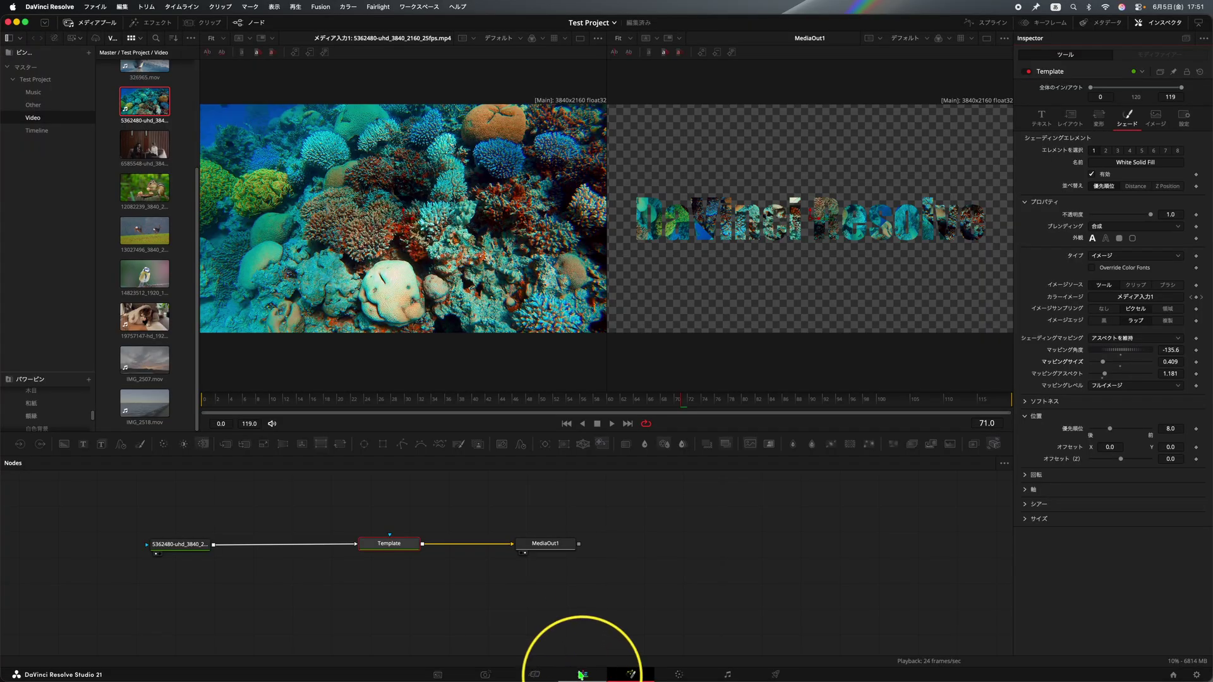
{"action": "key", "text": "Home"}
{"action": "key", "text": "space"}
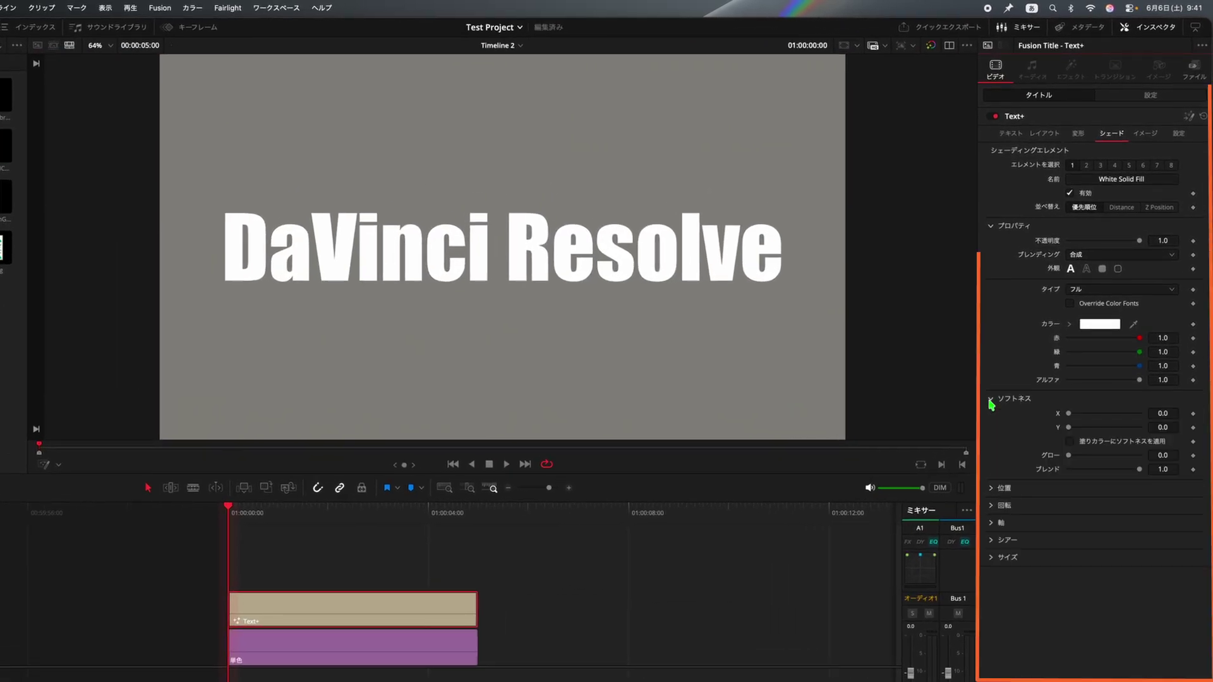
- Try softening the white solid fill with softness (ソフトネス) X 8.5 and Y 9.13, plus glow and blend changes
{"action": "left_click_drag", "start_coordinate": [1068, 414], "coordinate": [1069, 442]}
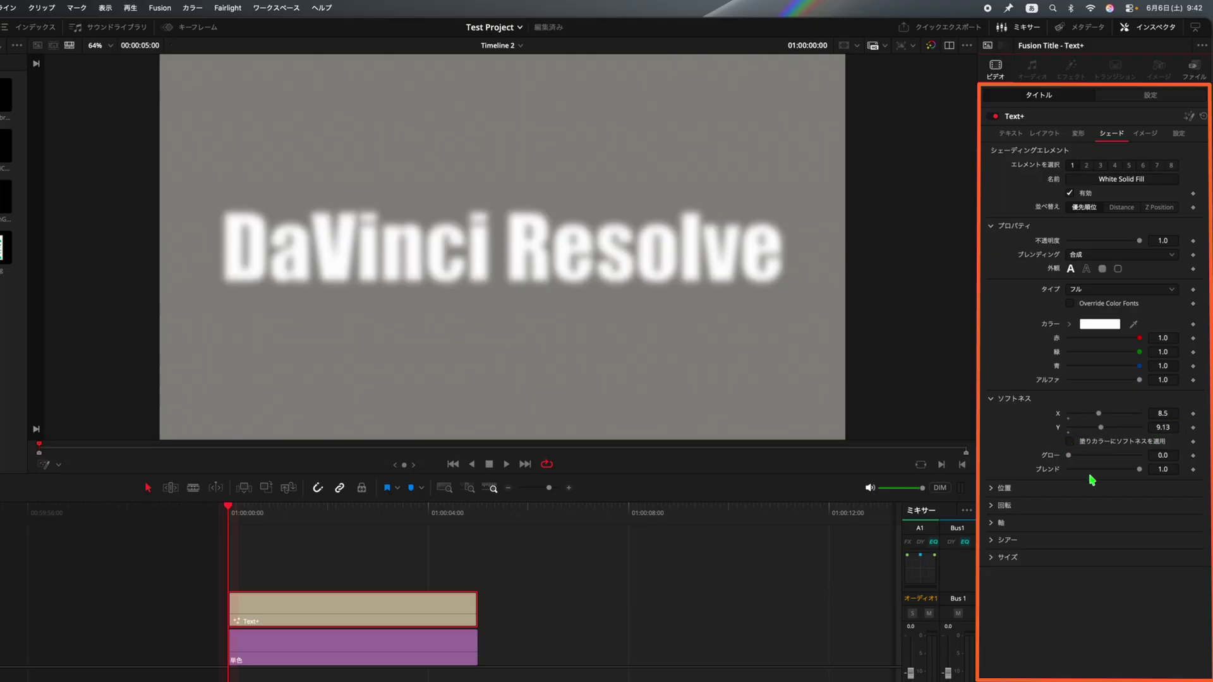
{"action": "left_click_drag", "start_coordinate": [1070, 458], "coordinate": [1096, 477]}
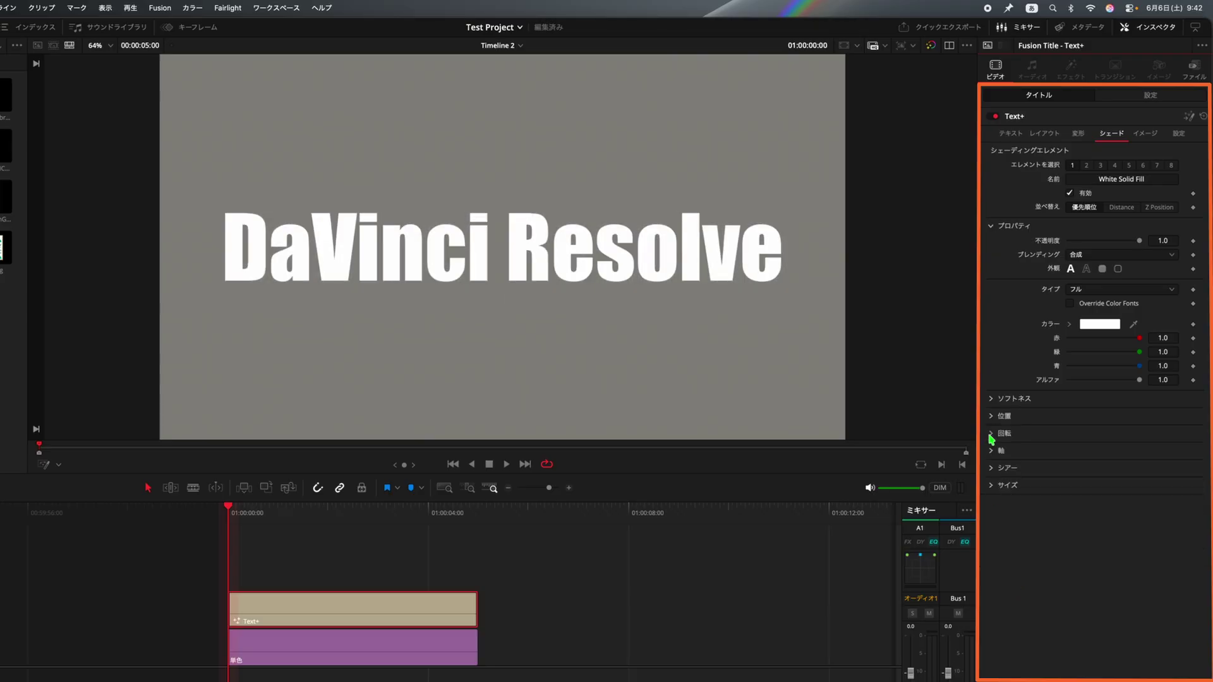
- Try rotating the fill (回転) on the X, Y and Z axes, with Z at 52.2, undoing each rotation
{"action": "left_click", "coordinate": [991, 434]}
{"action": "mouse_move", "coordinate": [1093, 452]}
{"action": "left_mouse_down"}
{"action": "mouse_move", "coordinate": [1070, 458]}
{"action": "mouse_move", "coordinate": [1093, 453]}
{"action": "left_mouse_up"}
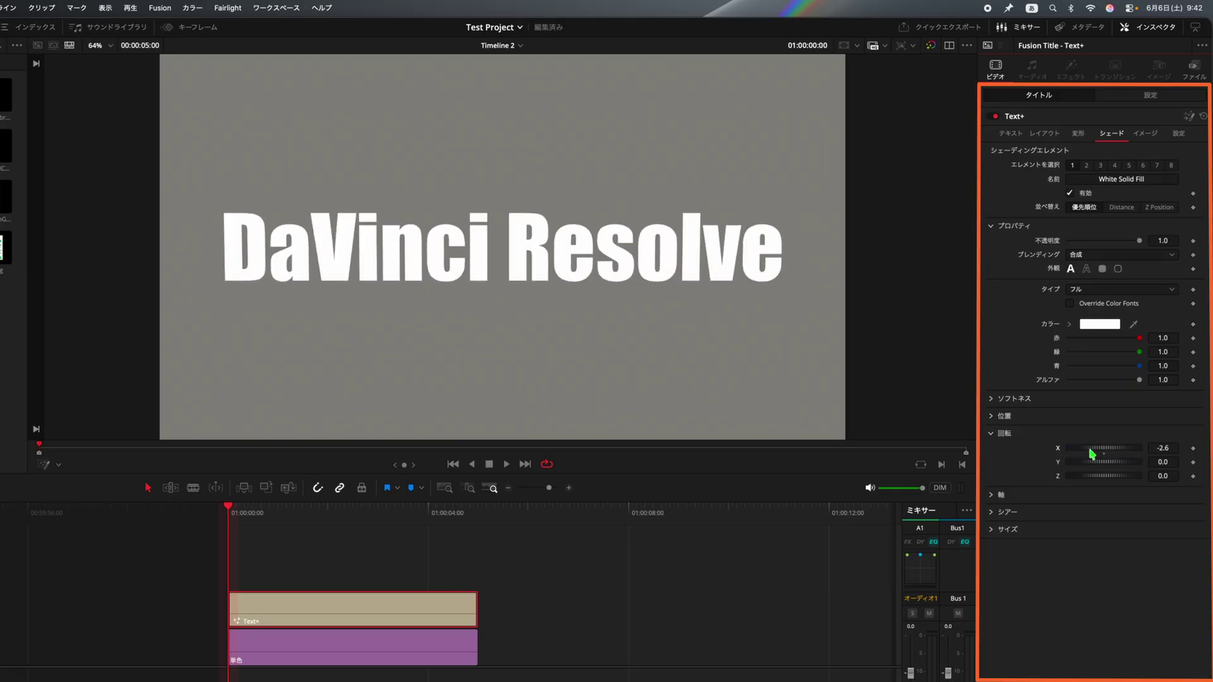
{"action": "key", "text": "super+z"}
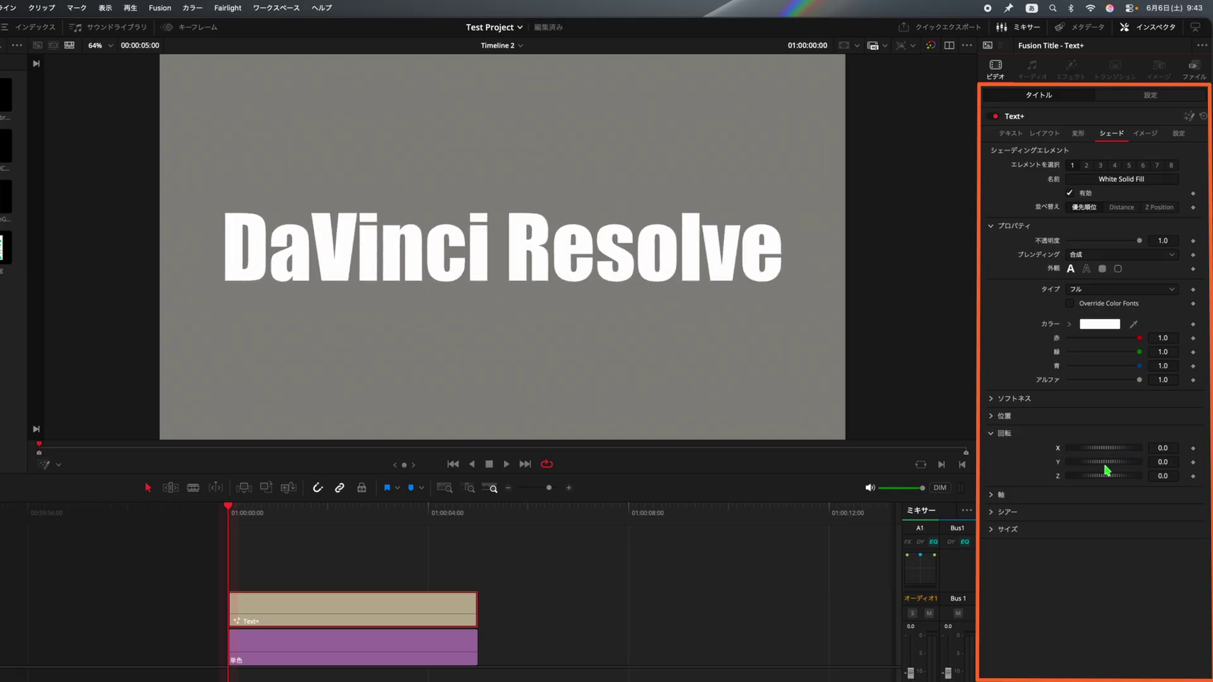
{"action": "mouse_move", "coordinate": [1106, 469]}
{"action": "left_mouse_down"}
{"action": "mouse_move", "coordinate": [1135, 466]}
{"action": "mouse_move", "coordinate": [1073, 469]}
{"action": "mouse_move", "coordinate": [1111, 478]}
{"action": "left_mouse_up"}
{"action": "key", "text": "super+z"}
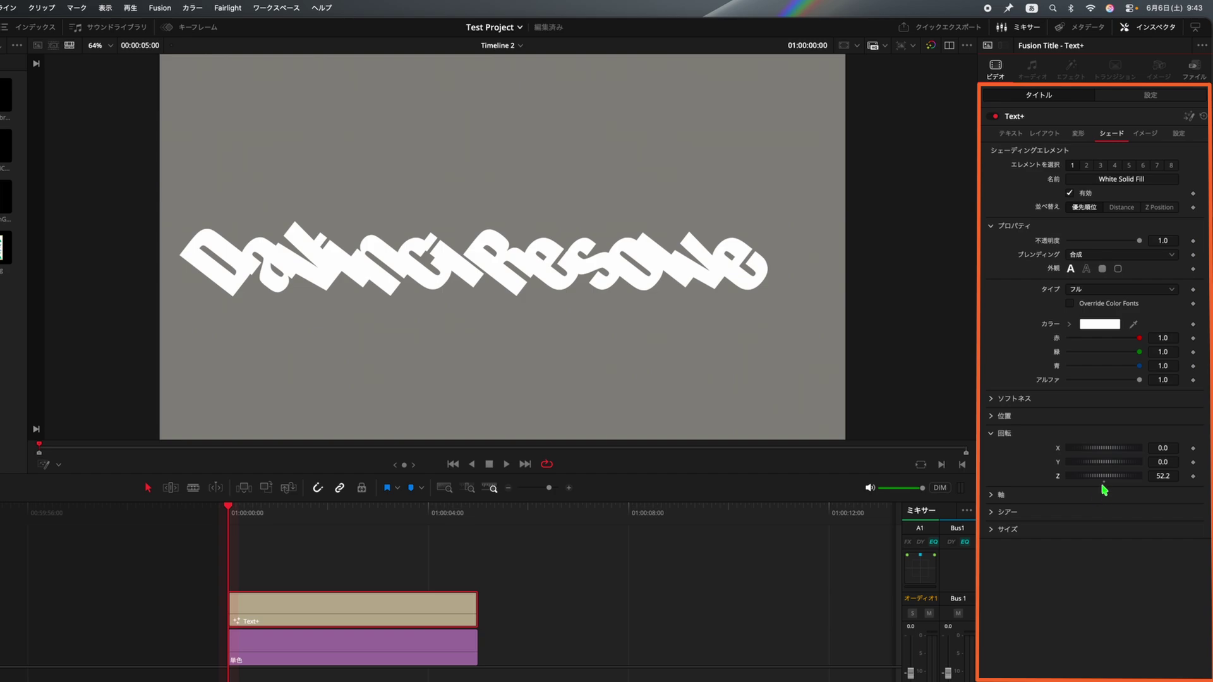
{"action": "key", "text": "super+z"}
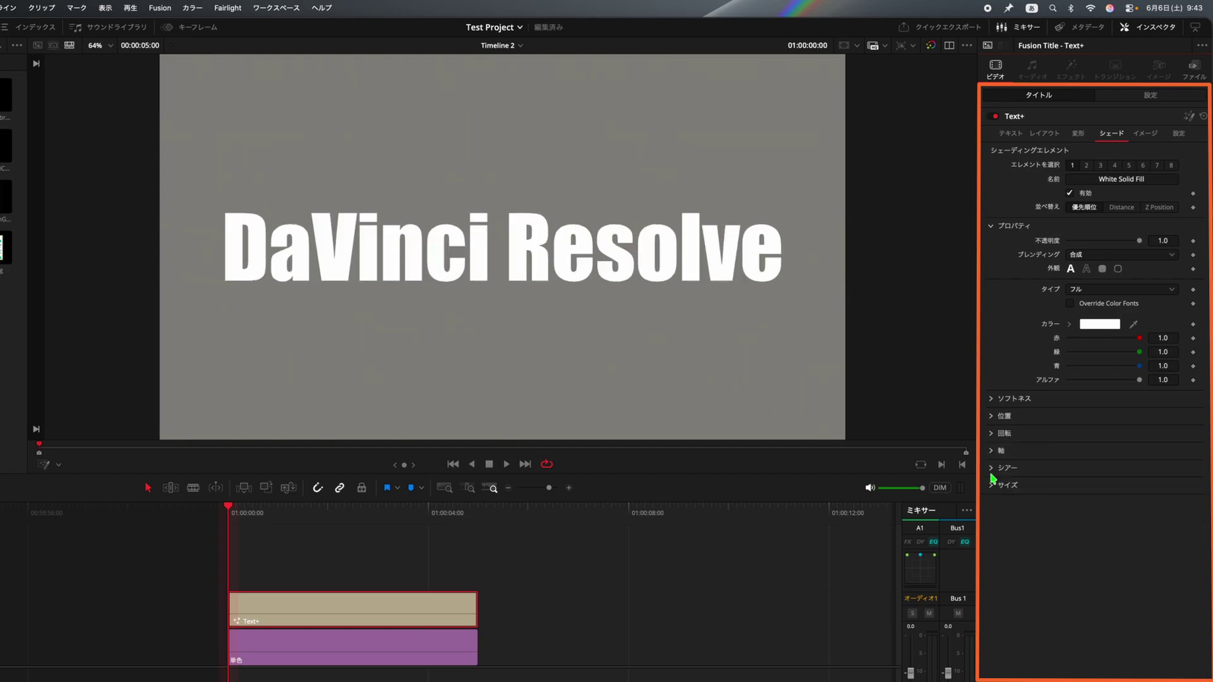
- Try shearing the fill (シアー) with Y at -0.73, reset the shear, and try resizing the fill (サイズ) in X and Y
{"action": "left_click", "coordinate": [993, 469]}
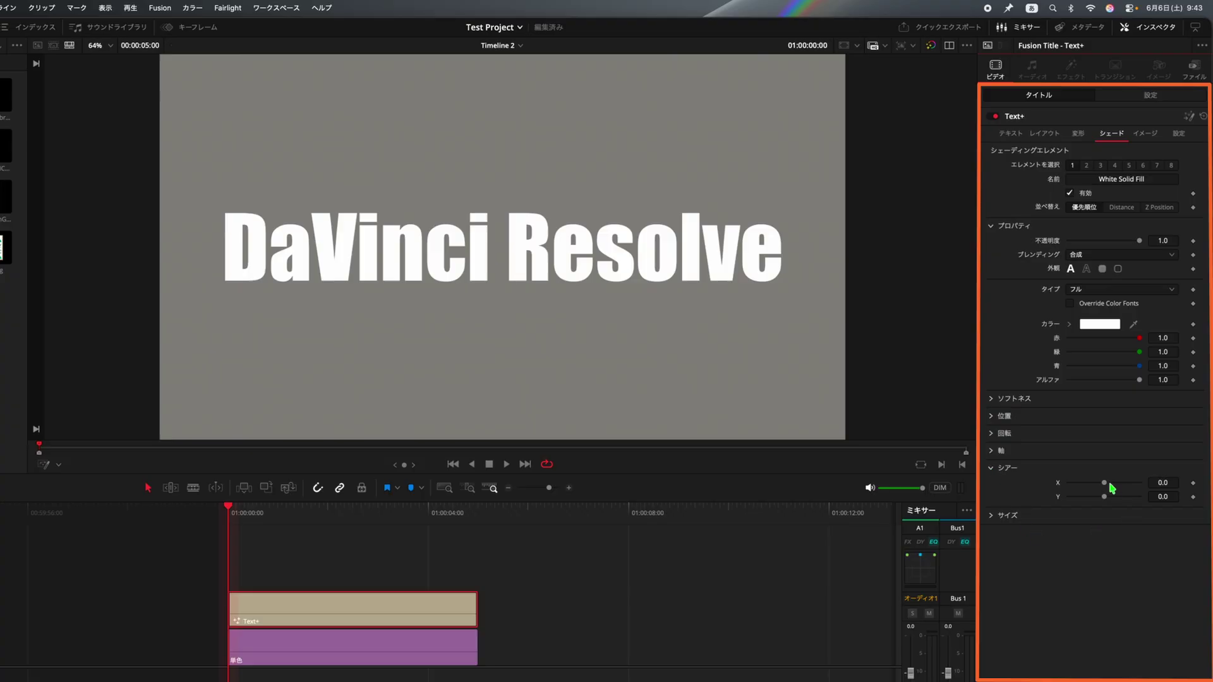
{"action": "left_click_drag", "start_coordinate": [1106, 487], "coordinate": [1080, 504]}
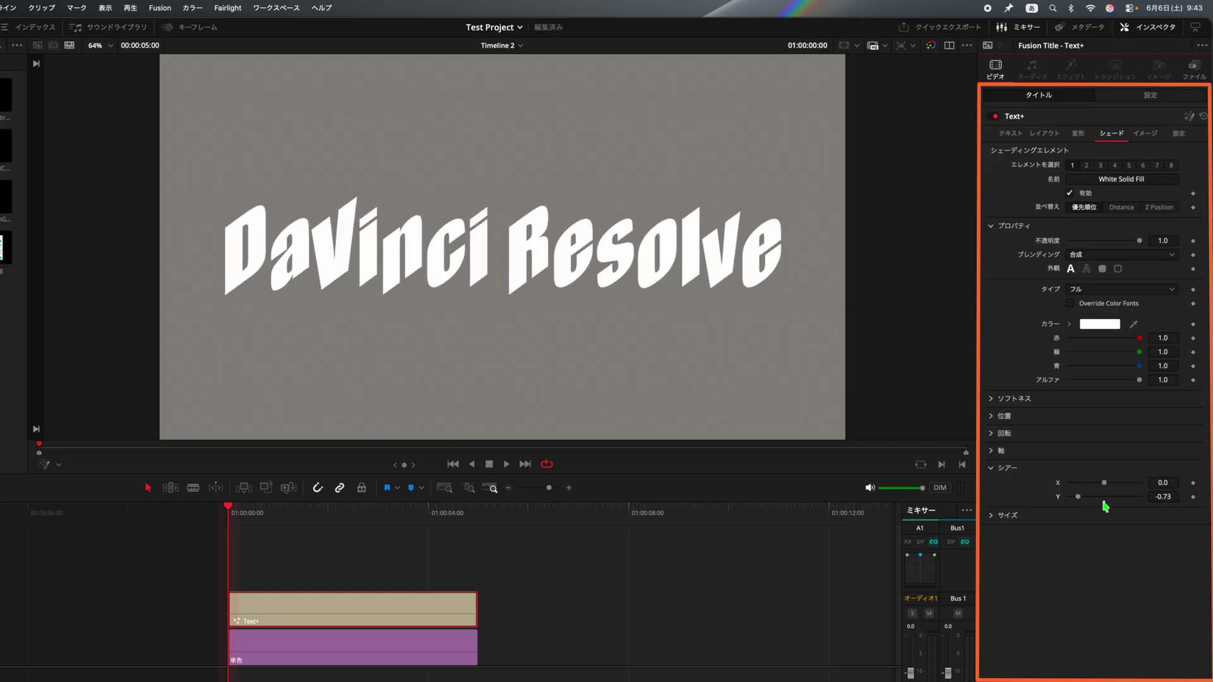
{"action": "double_click", "coordinate": [1104, 502]}
{"action": "left_click", "coordinate": [1005, 467]}
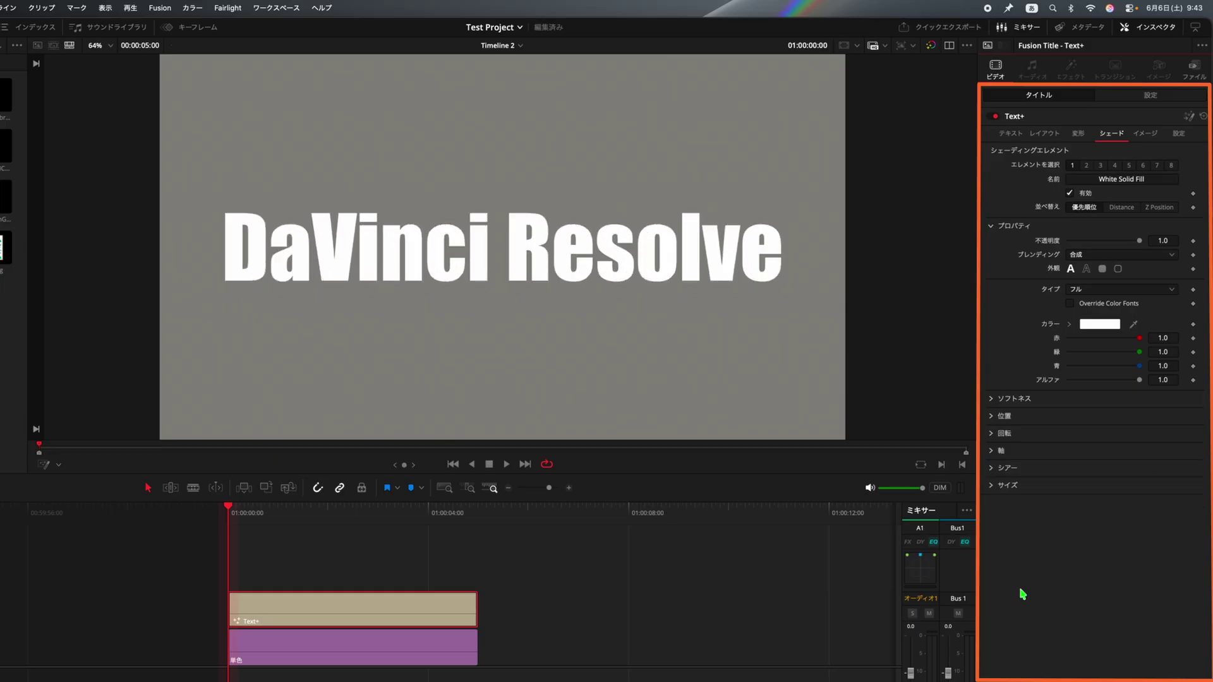
{"action": "left_click", "coordinate": [992, 486]}
{"action": "left_click_drag", "start_coordinate": [1083, 503], "coordinate": [1131, 518]}
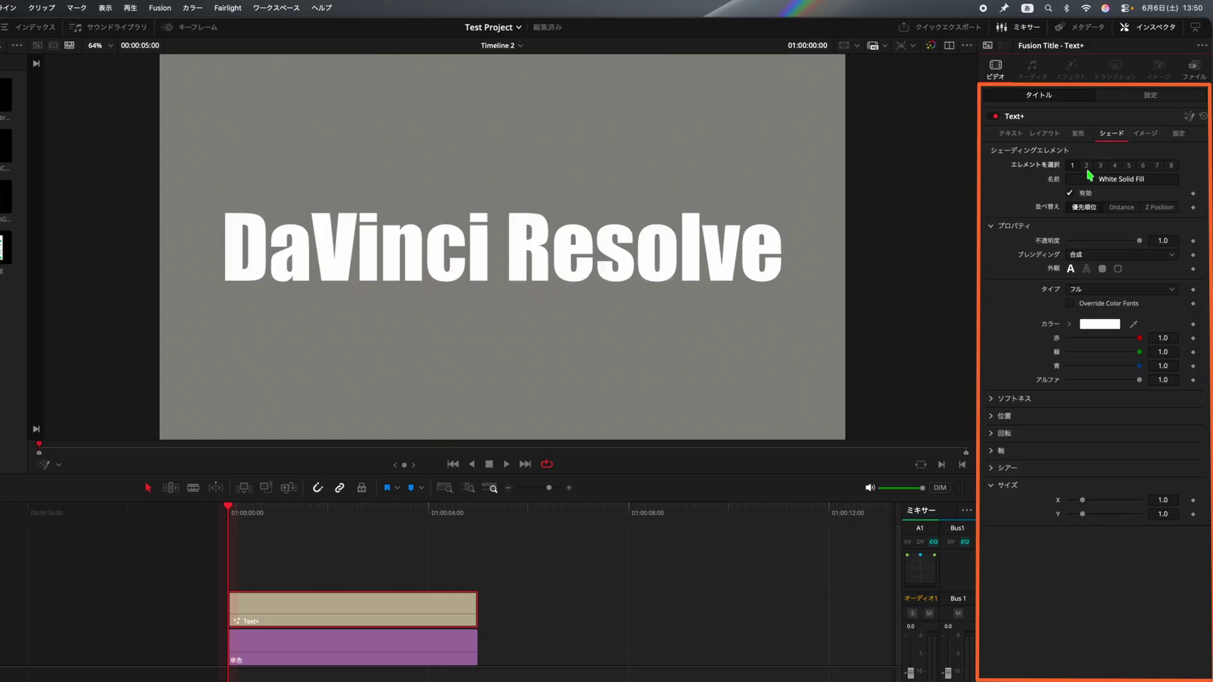
- Enable shading element 2, Red Outline, and adjust its outline thickness (太さ)
{"action": "left_click", "coordinate": [1087, 166]}
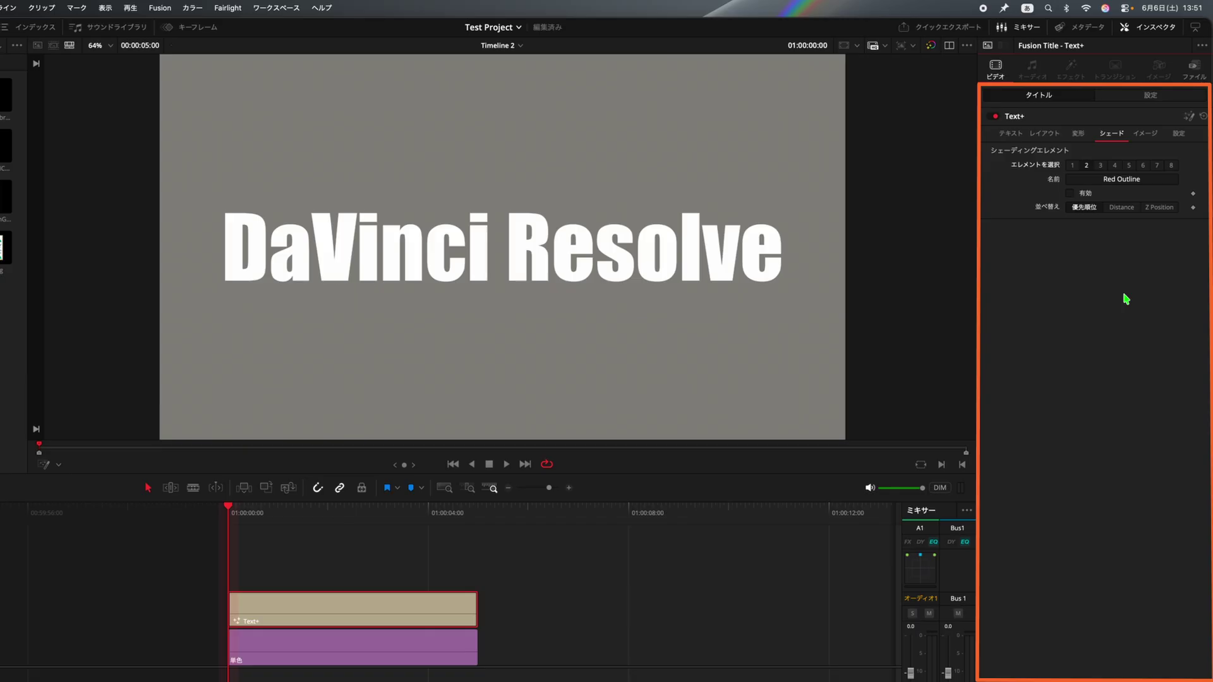
{"action": "left_click", "coordinate": [1071, 194]}
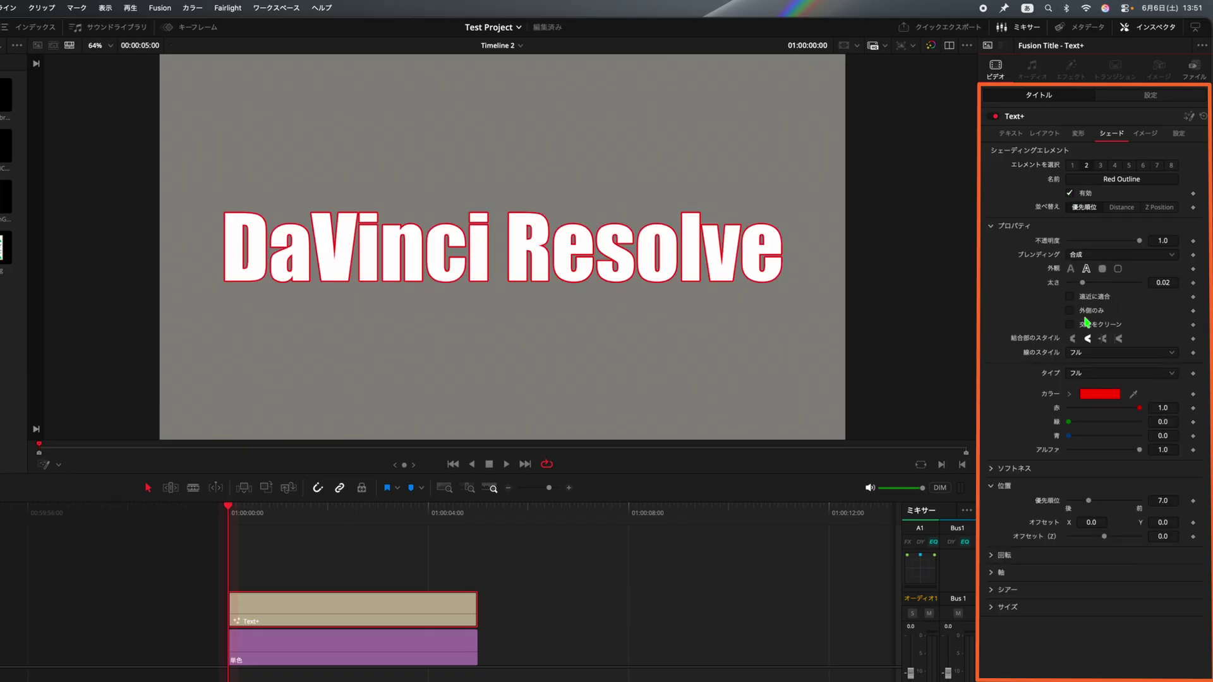
{"action": "mouse_move", "coordinate": [1085, 286]}
{"action": "left_mouse_down"}
{"action": "mouse_move", "coordinate": [1132, 288]}
{"action": "mouse_move", "coordinate": [1083, 290]}
{"action": "left_mouse_up"}
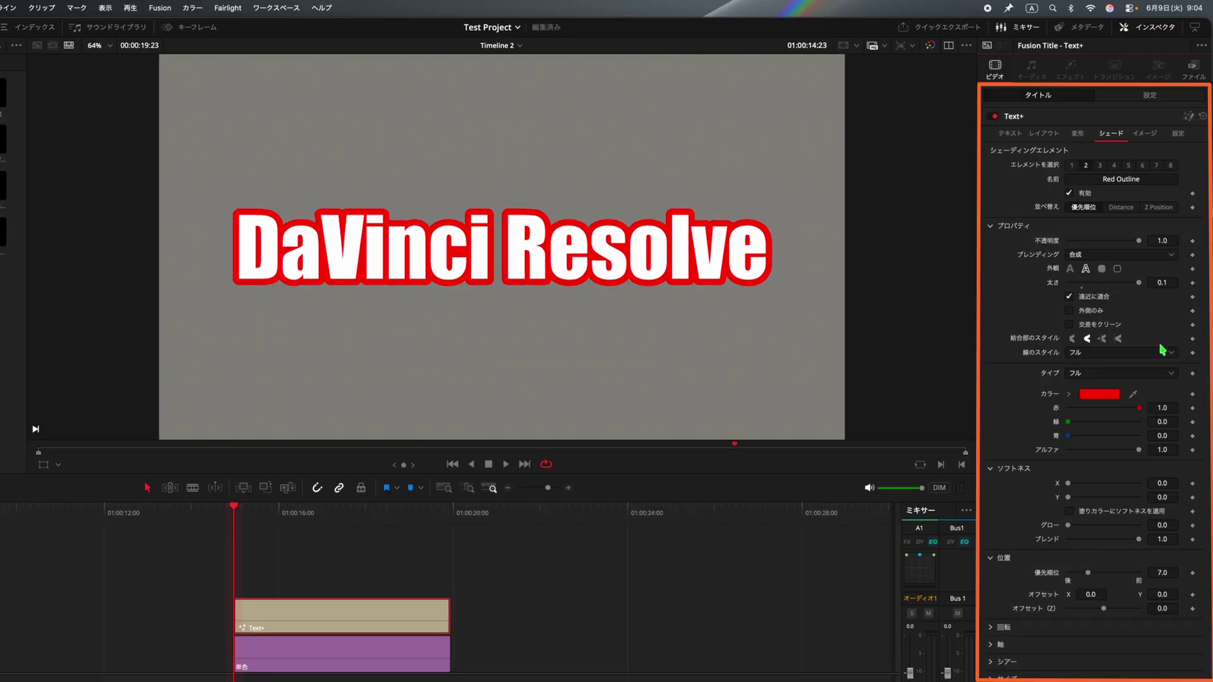
- Try an outline thickness (太さ) of 0.8 on the Red Outline and bring it back down
{"action": "left_click", "coordinate": [1175, 285]}
{"action": "key", "text": "Up"}
{"action": "key", "text": "Up"}
{"action": "key", "text": "Up"}
{"action": "key", "text": "Up"}
{"action": "key", "text": "Up"}
{"action": "key", "text": "Up"}
{"action": "key", "text": "Up"}
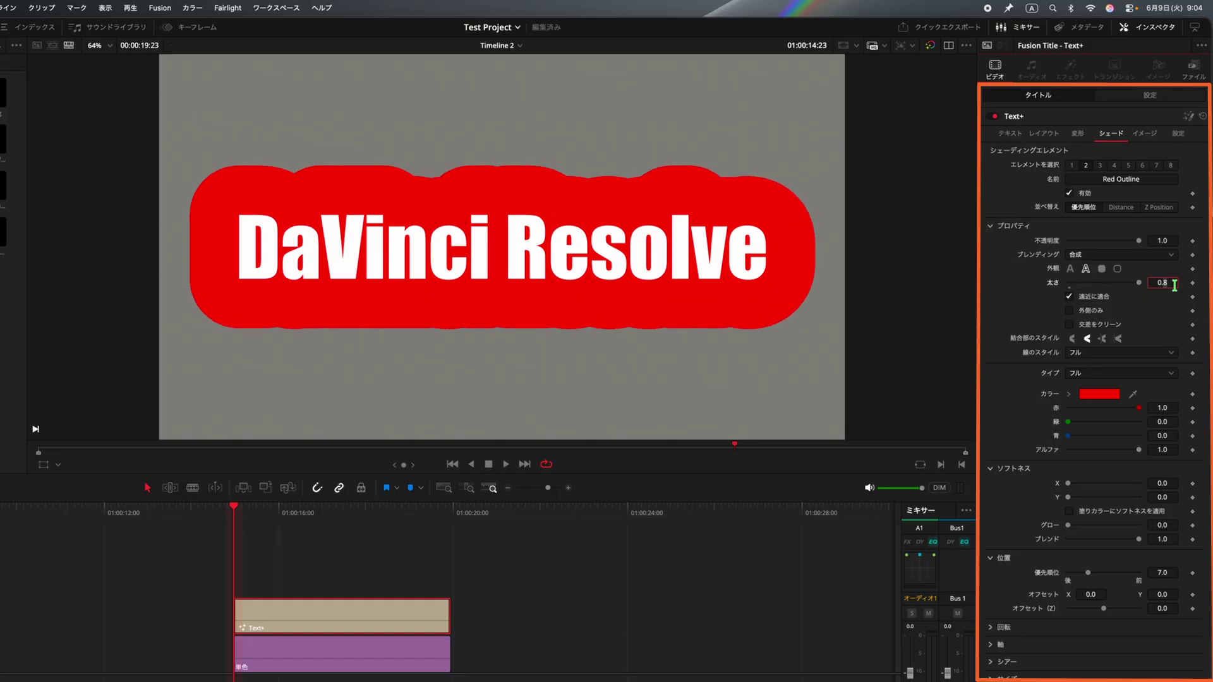
{"action": "key", "text": "Down"}
{"action": "key", "text": "Down"}
{"action": "key", "text": "Down"}
{"action": "key", "text": "Down"}
{"action": "key", "text": "Down"}
{"action": "key", "text": "Down"}
{"action": "key", "text": "Down"}
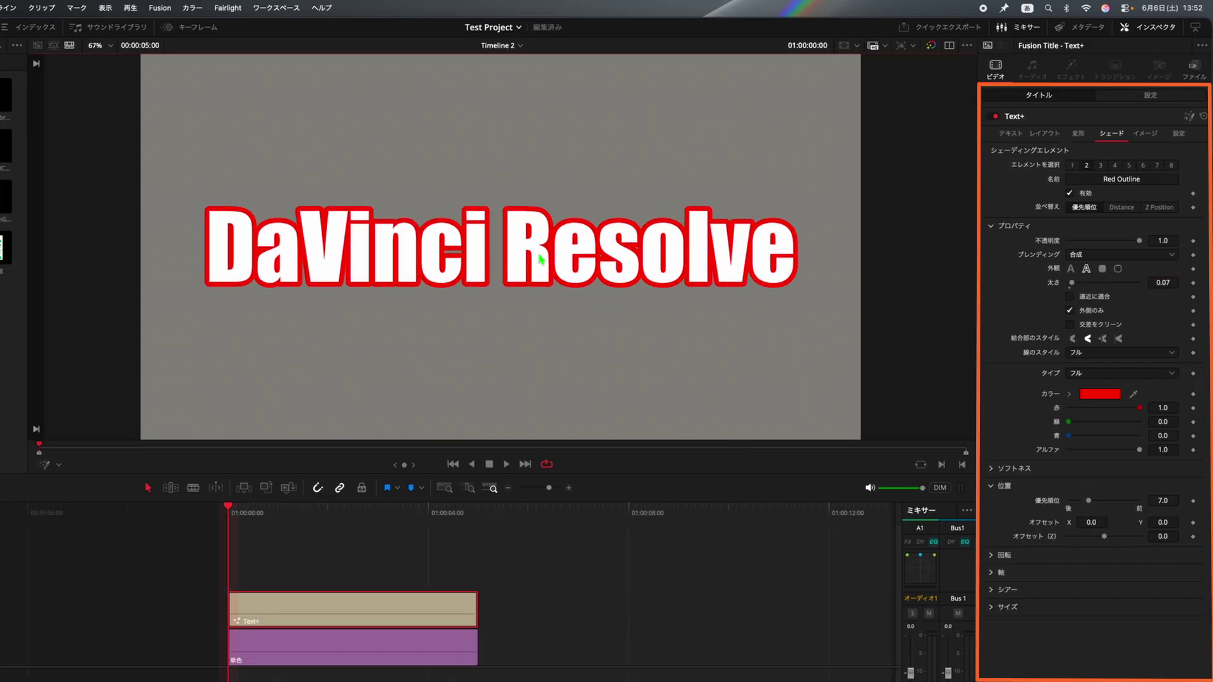
- Compare the bevel, round and miter join styles (結合部のスタイル) on the letters' outline corners at close range
{"action": "scroll", "coordinate": [542, 257], "scroll_direction": "up", "scroll_amount": 10}
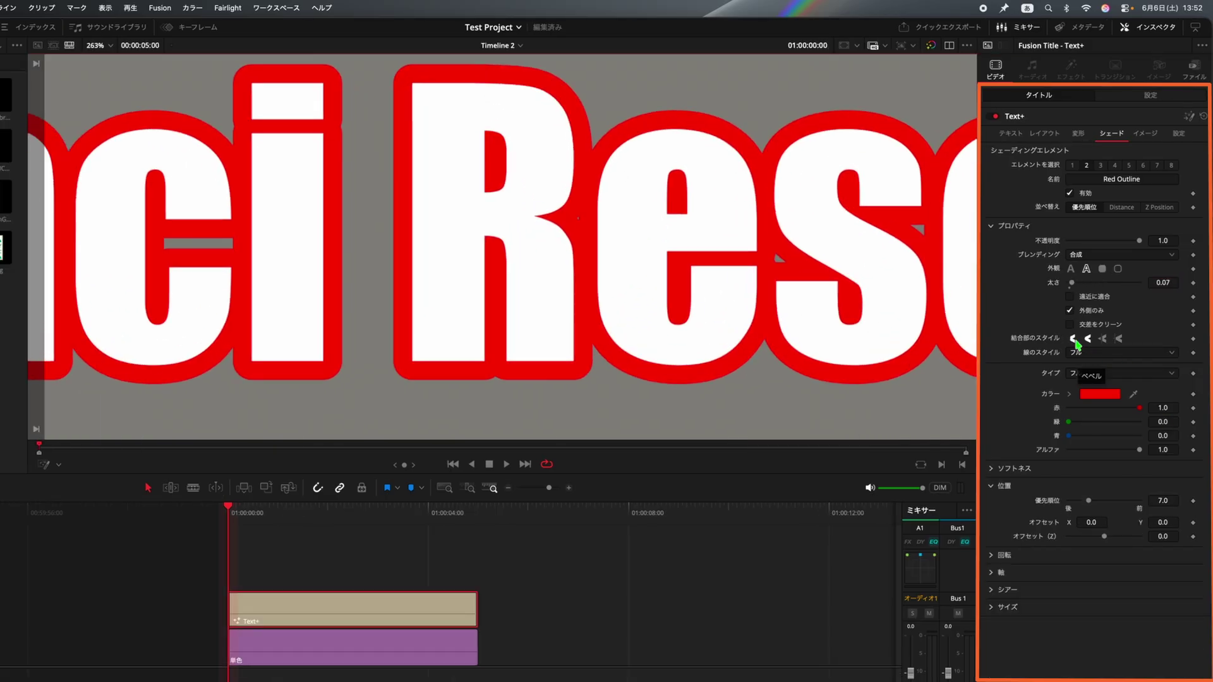
{"action": "left_click", "coordinate": [1075, 340]}
{"action": "left_click", "coordinate": [1088, 339]}
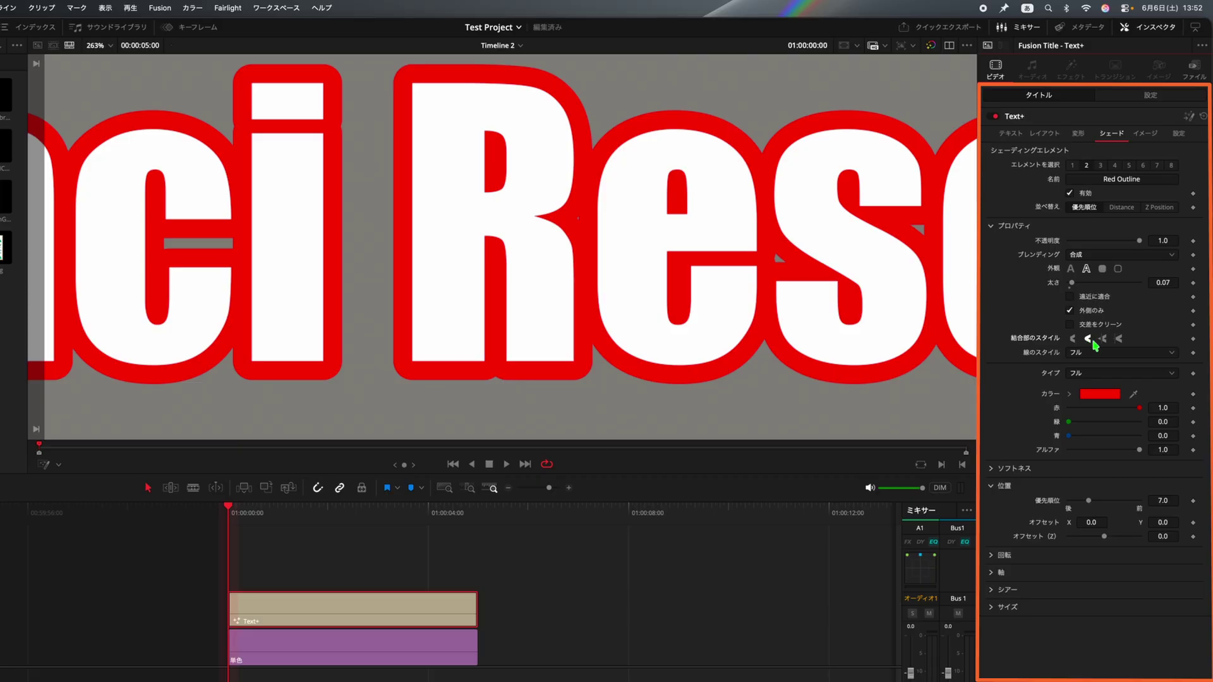
{"action": "left_click", "coordinate": [1103, 339]}
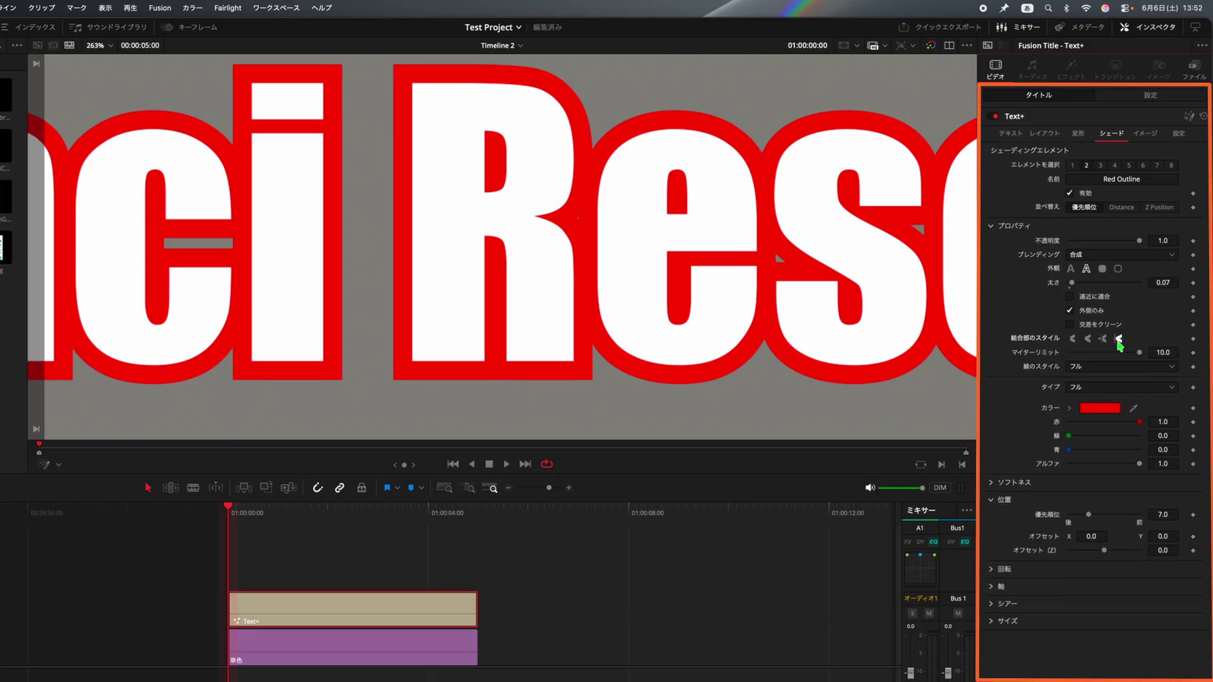
{"action": "left_click", "coordinate": [1119, 339]}
{"action": "key", "text": "shift+z"}
- Change the outline color to a lighter red with red 0.929411, green 0.396078 and blue 0.337254
{"action": "left_click", "coordinate": [1101, 395]}
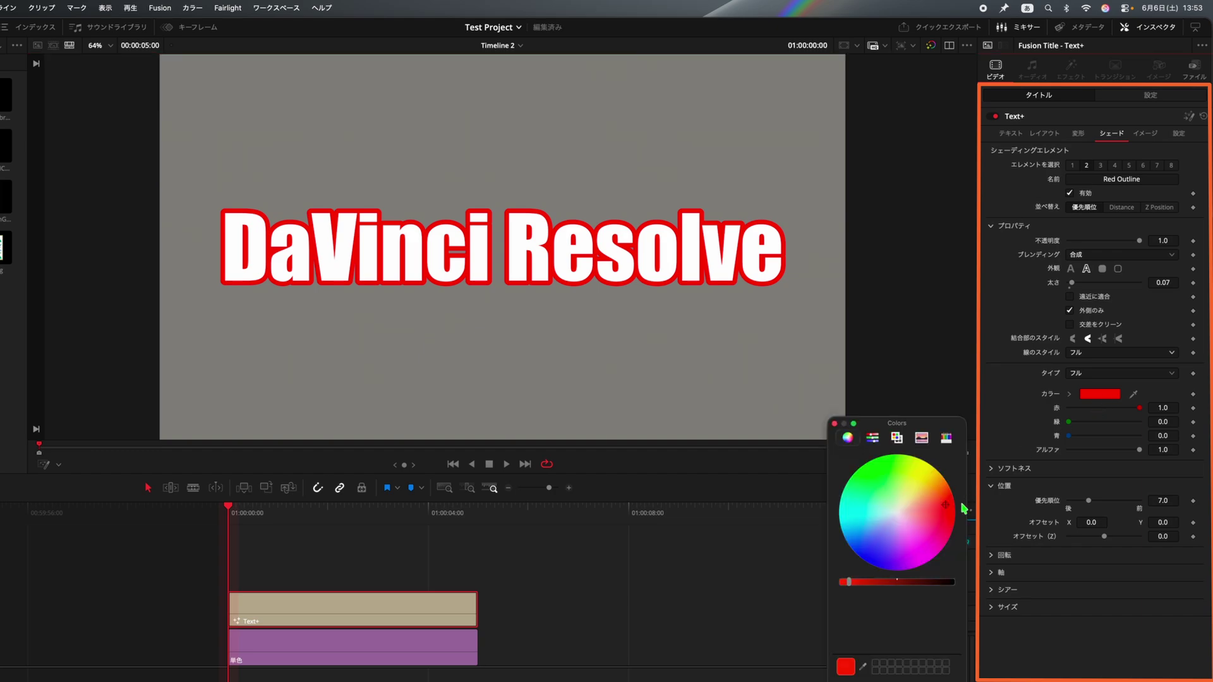
{"action": "mouse_move", "coordinate": [948, 501]}
{"action": "left_mouse_down"}
{"action": "mouse_move", "coordinate": [916, 550]}
{"action": "mouse_move", "coordinate": [881, 477]}
{"action": "mouse_move", "coordinate": [935, 496]}
{"action": "mouse_move", "coordinate": [934, 509]}
{"action": "left_mouse_up"}
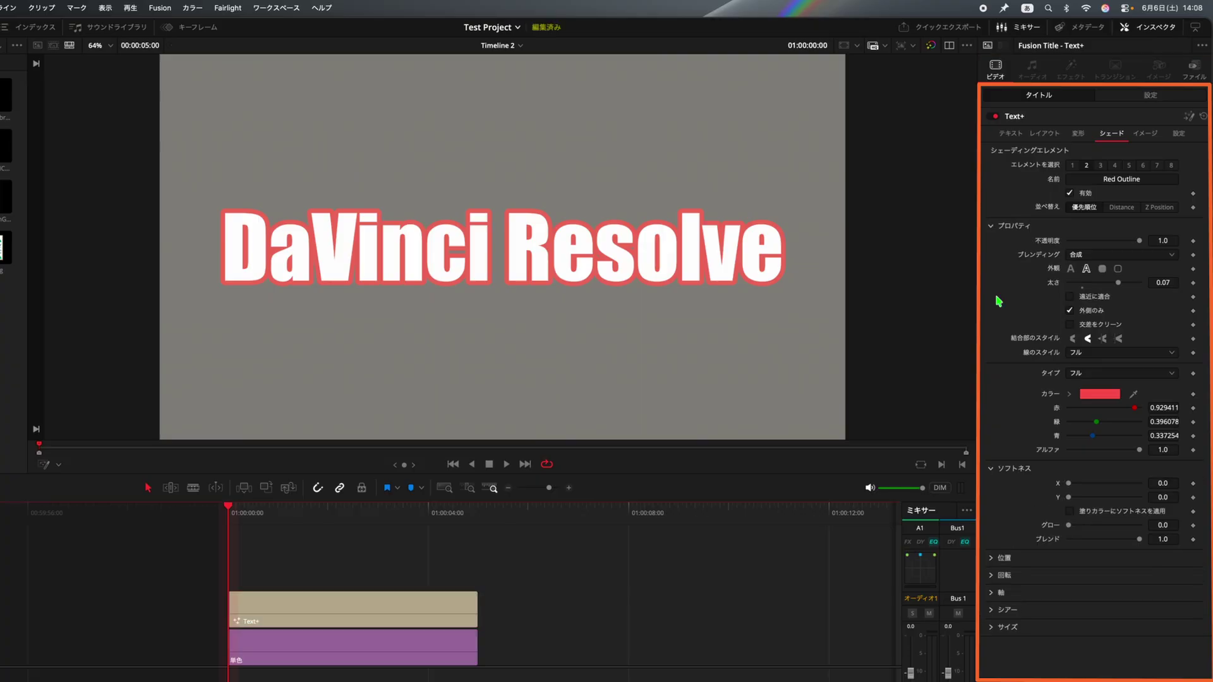
- Disable the Red Outline element and enable shading element 3, Black Shadow
{"action": "left_click", "coordinate": [1071, 194]}
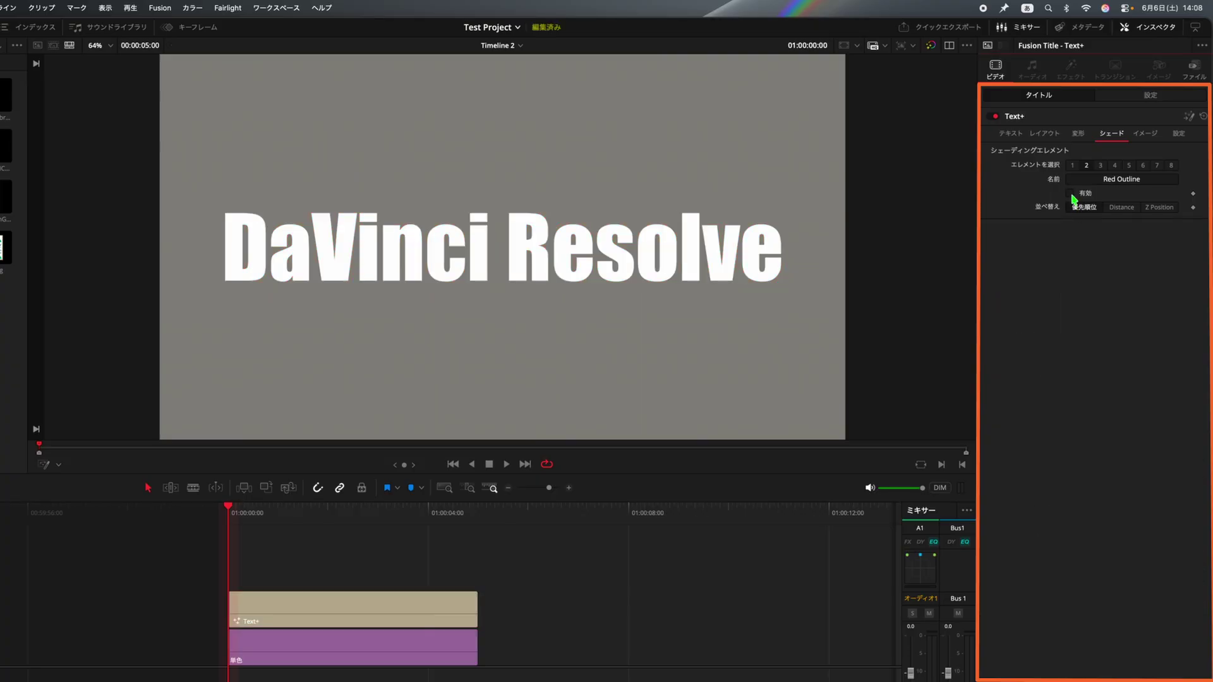
{"action": "left_click", "coordinate": [1102, 167]}
{"action": "left_click", "coordinate": [1070, 193]}
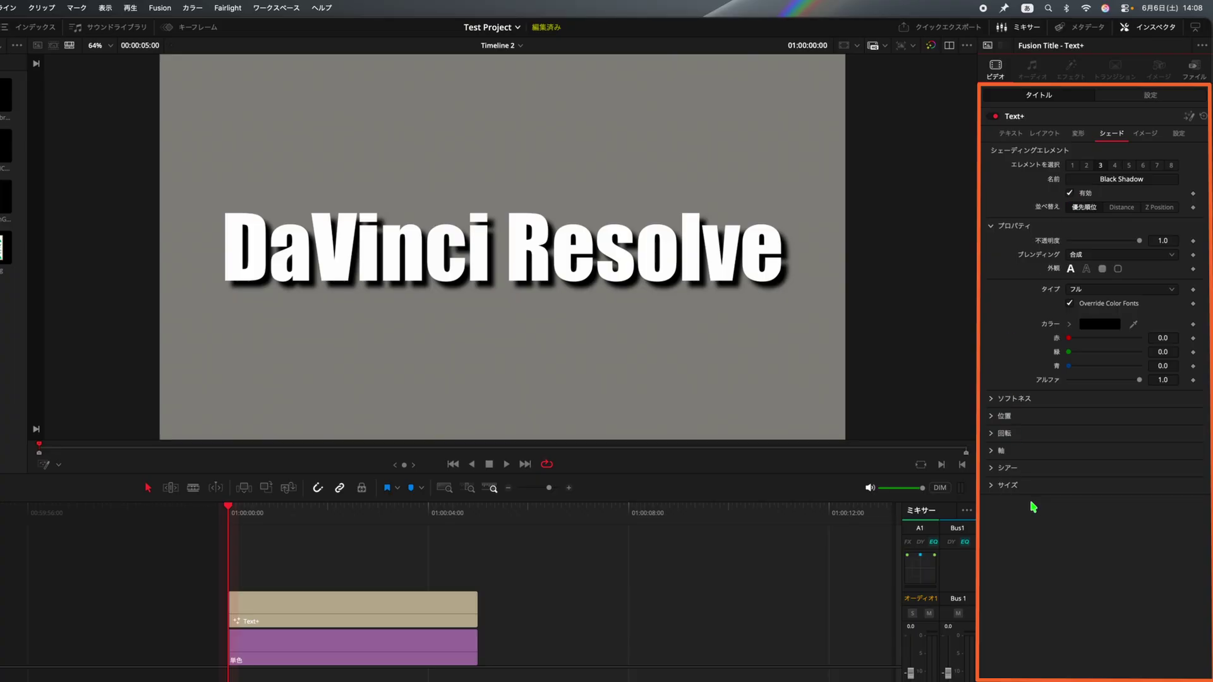
- Try a lower opacity (不透明度) and a brighter, tinted color for the black shadow
{"action": "mouse_move", "coordinate": [1139, 242]}
{"action": "left_mouse_down"}
{"action": "mouse_move", "coordinate": [1098, 247]}
{"action": "mouse_move", "coordinate": [1135, 247]}
{"action": "left_mouse_up"}
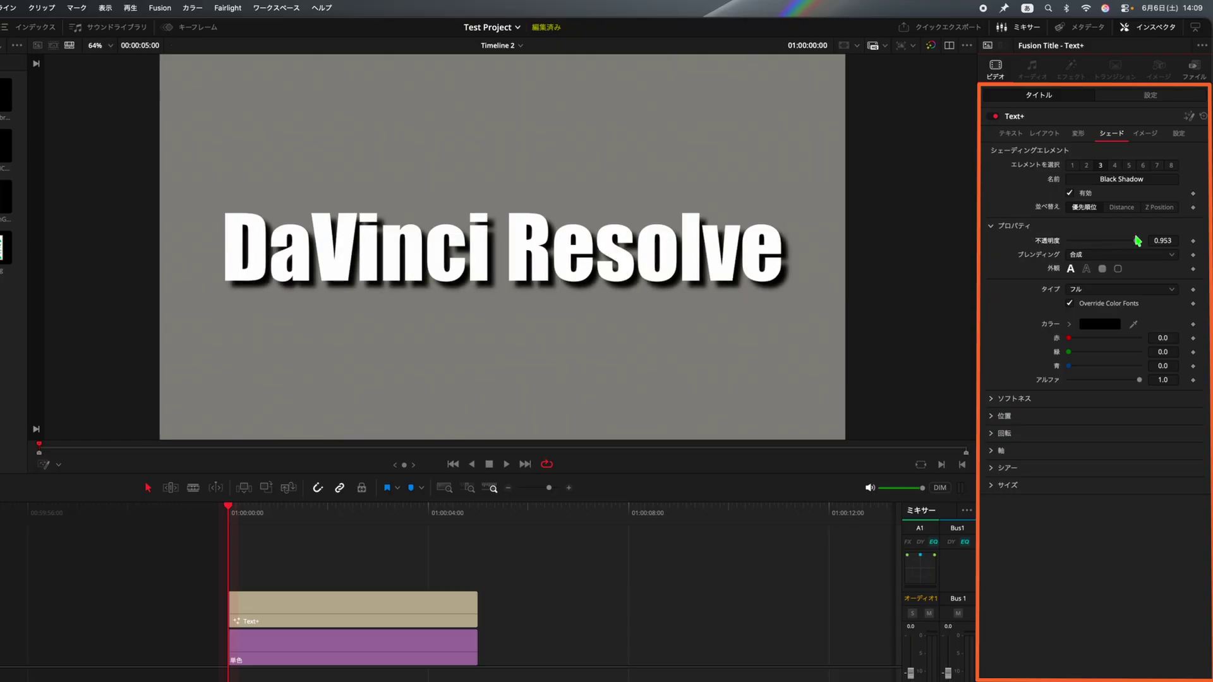
{"action": "left_click", "coordinate": [1098, 326]}
{"action": "left_click", "coordinate": [949, 582]}
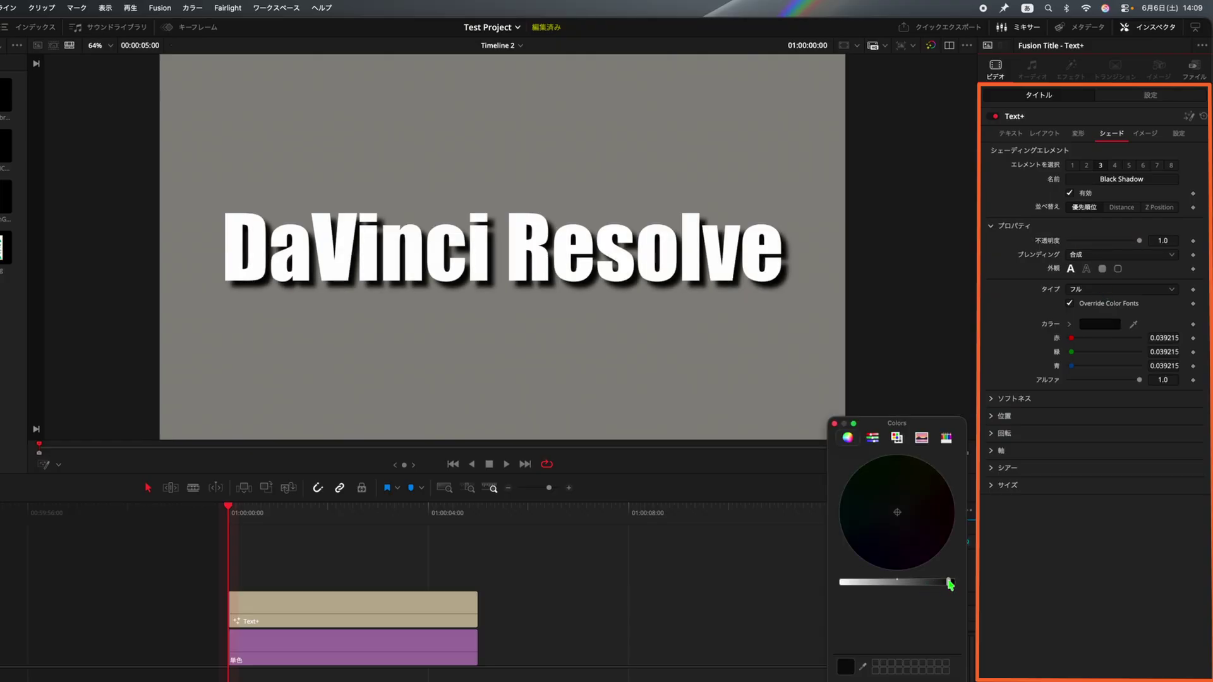
{"action": "left_click_drag", "start_coordinate": [950, 583], "coordinate": [889, 582]}
{"action": "mouse_move", "coordinate": [897, 514]}
{"action": "left_mouse_down"}
{"action": "mouse_move", "coordinate": [874, 545]}
{"action": "mouse_move", "coordinate": [876, 493]}
{"action": "mouse_move", "coordinate": [919, 505]}
{"action": "mouse_move", "coordinate": [885, 530]}
{"action": "mouse_move", "coordinate": [877, 513]}
{"action": "left_mouse_up"}
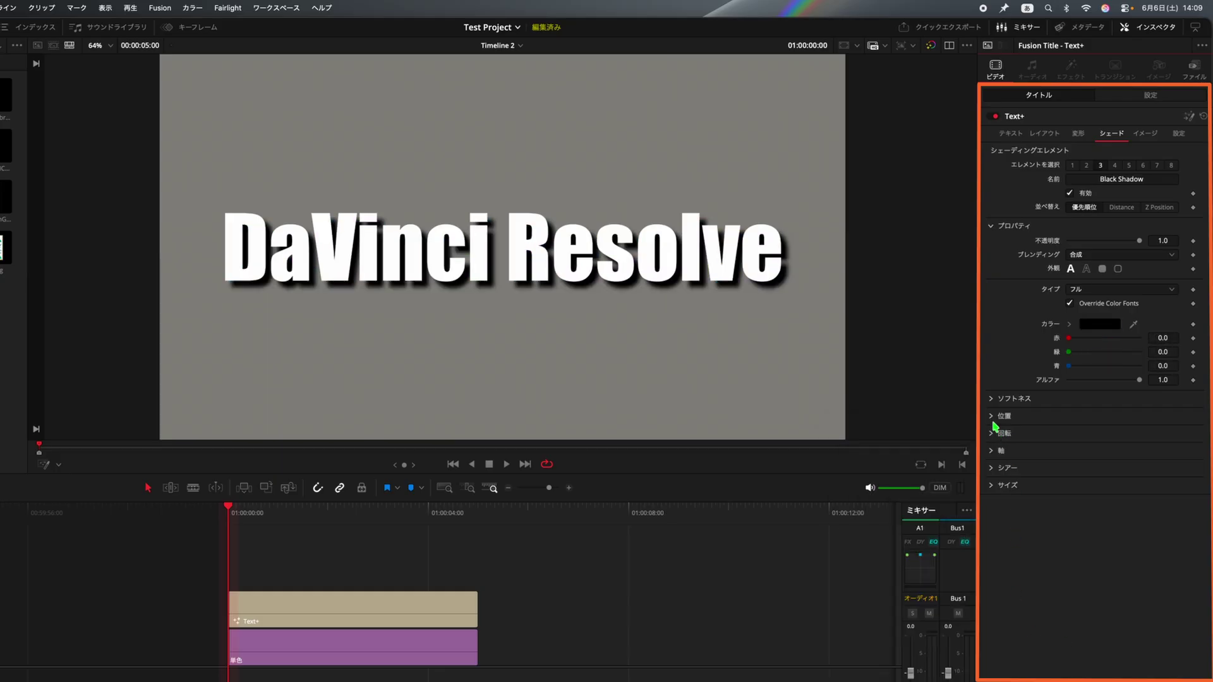
- Try changing the black shadow's X offset (オフセット) in its position (位置) settings
{"action": "left_click", "coordinate": [992, 418]}
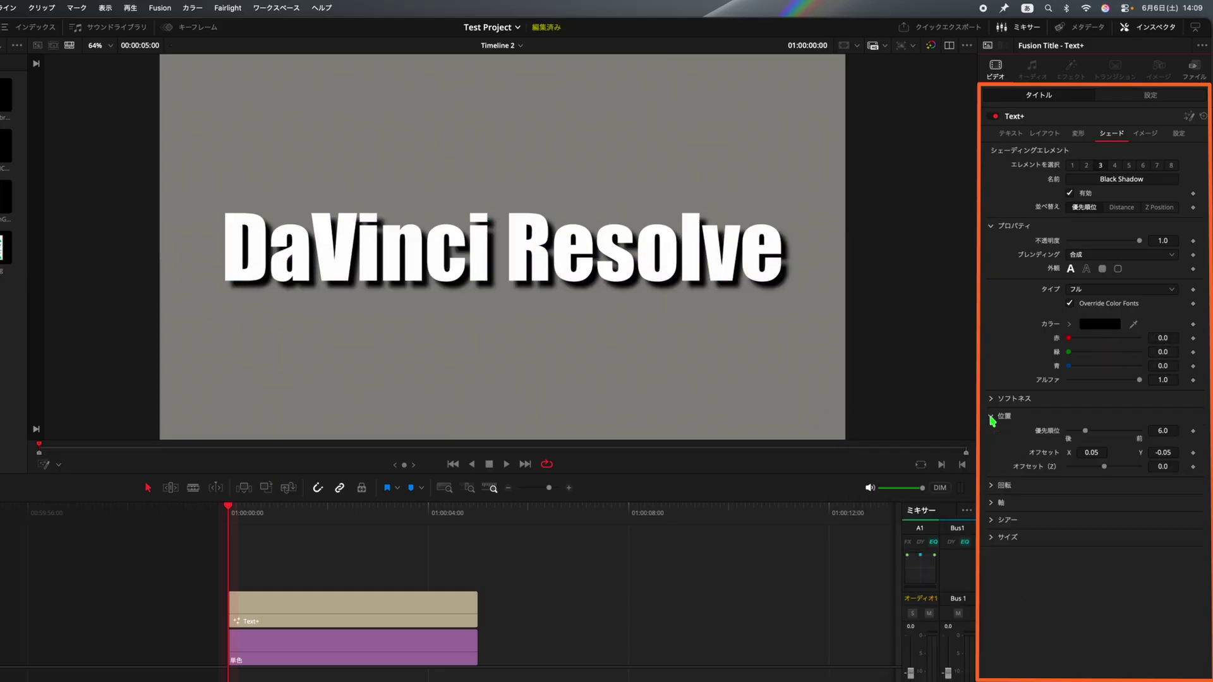
{"action": "mouse_move", "coordinate": [1092, 453]}
{"action": "left_mouse_down"}
{"action": "mouse_move", "coordinate": [1143, 452]}
{"action": "mouse_move", "coordinate": [1067, 453]}
{"action": "left_mouse_up"}
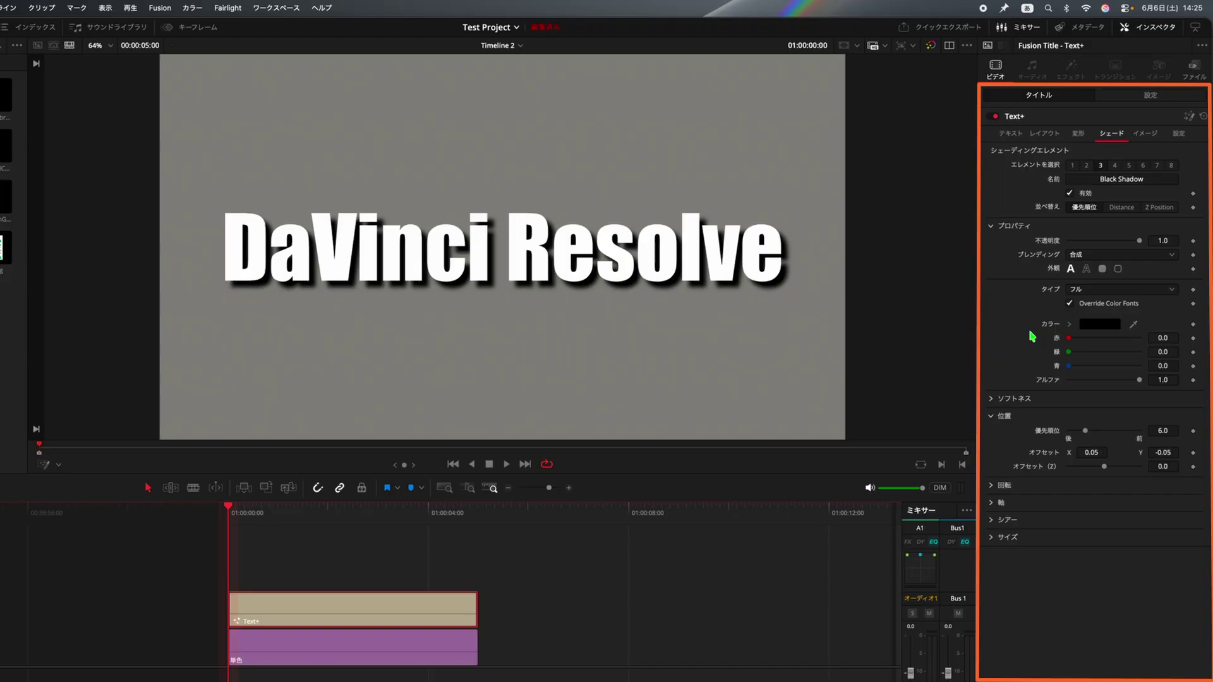
- Disable the Black Shadow element and restyle the title in Open Sans Semibold at size 0.1181
{"action": "left_click", "coordinate": [1069, 192]}
{"action": "left_click", "coordinate": [1009, 134]}
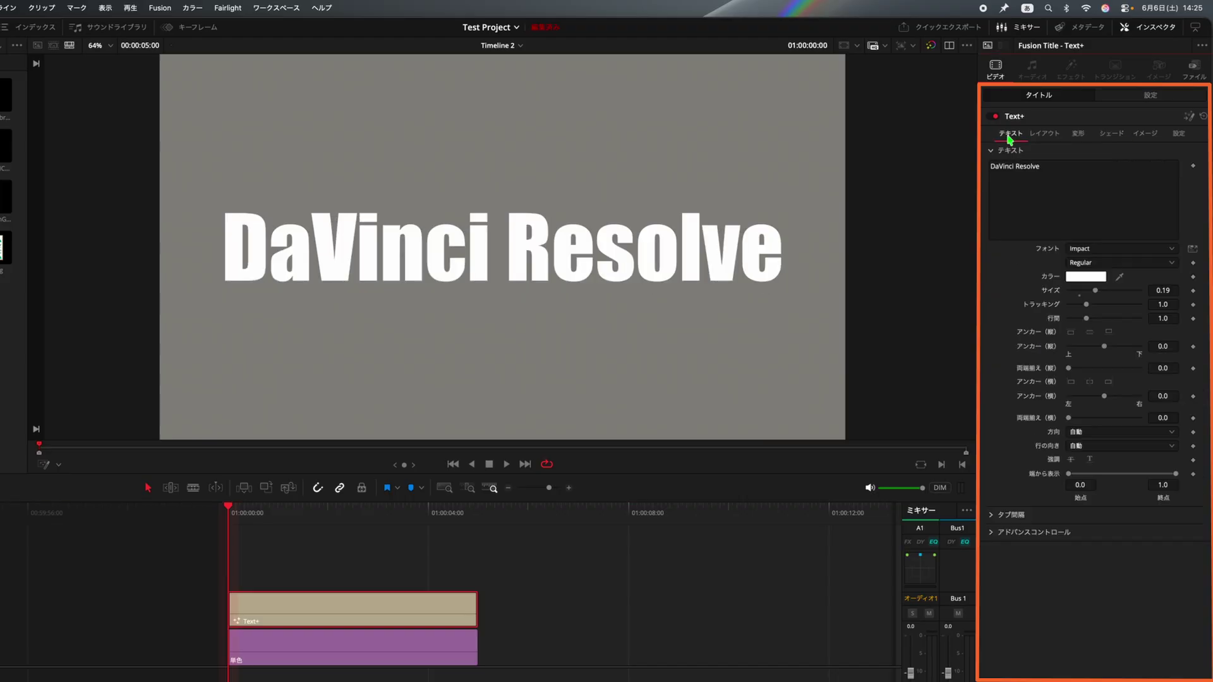
{"action": "left_click", "coordinate": [1193, 248]}
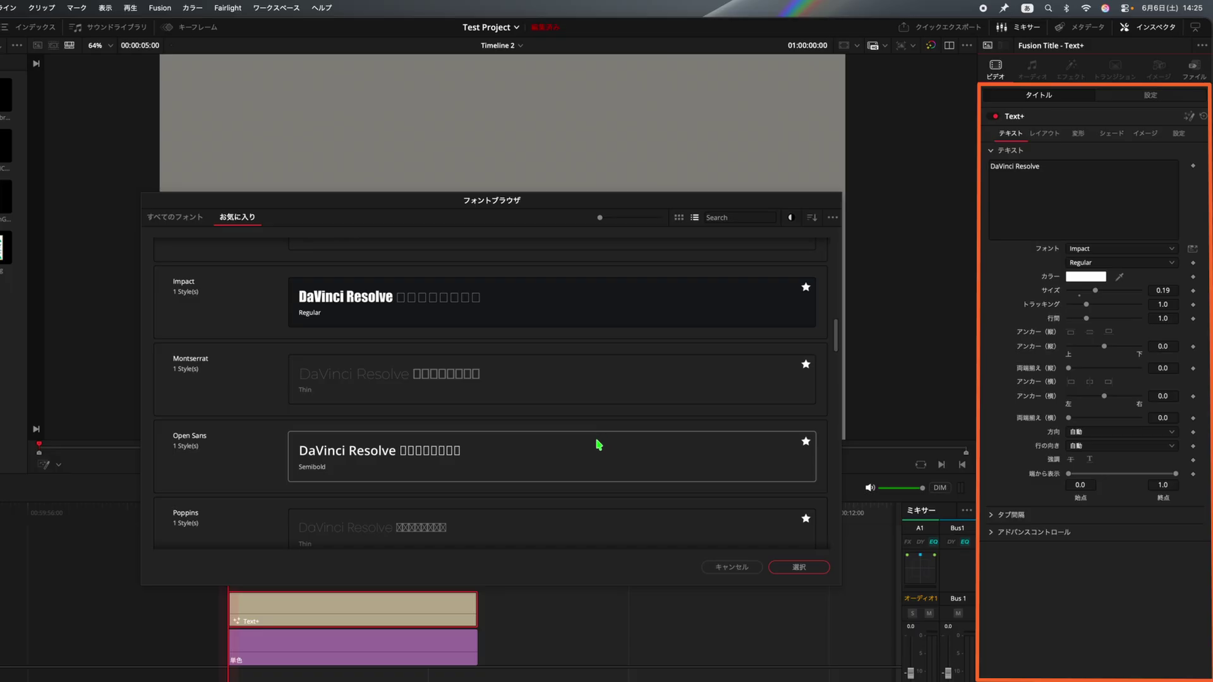
{"action": "left_click", "coordinate": [599, 444]}
{"action": "left_click", "coordinate": [797, 567]}
{"action": "double_click", "coordinate": [1055, 293]}
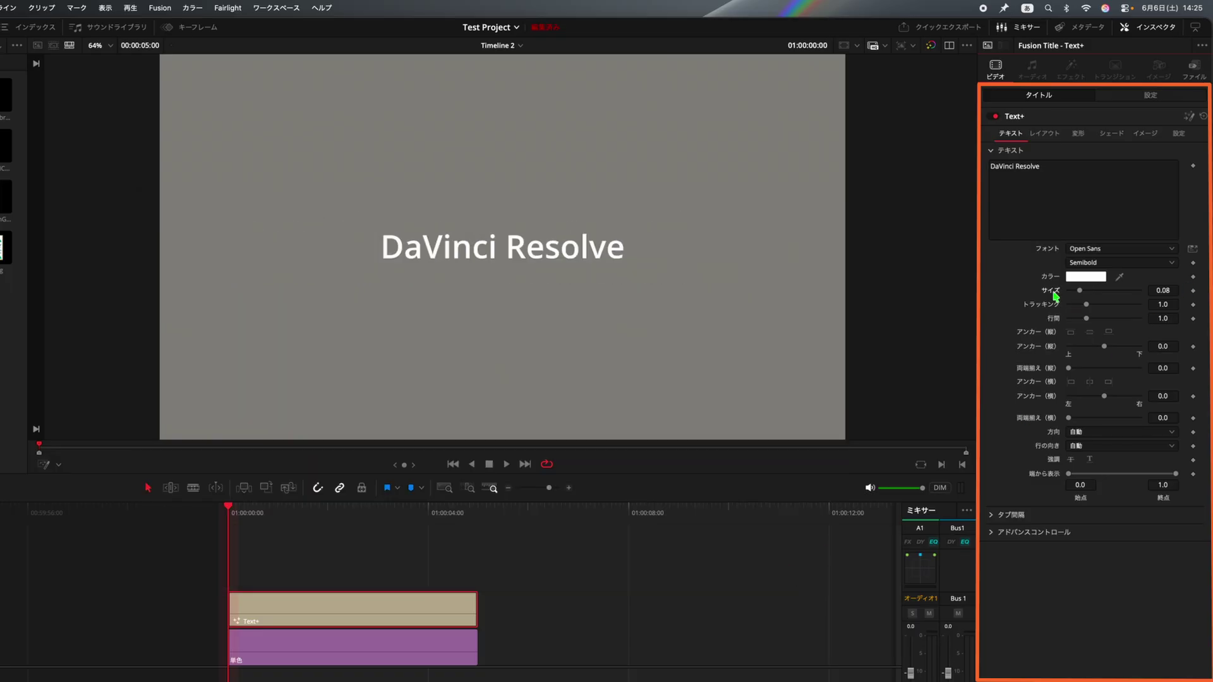
{"action": "left_click_drag", "start_coordinate": [1081, 292], "coordinate": [1088, 295]}
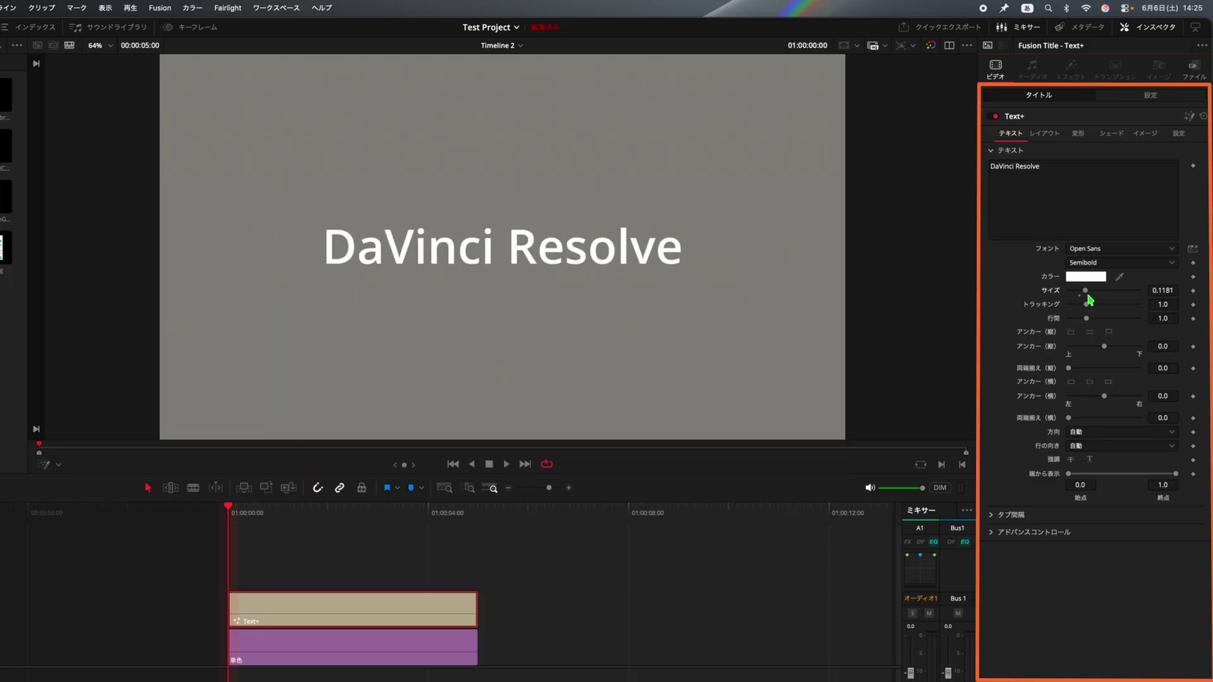
- Enable shading element 4, Blue Border, and increase the title's tracking (トラッキング) to 1.058
{"action": "left_click", "coordinate": [1116, 136]}
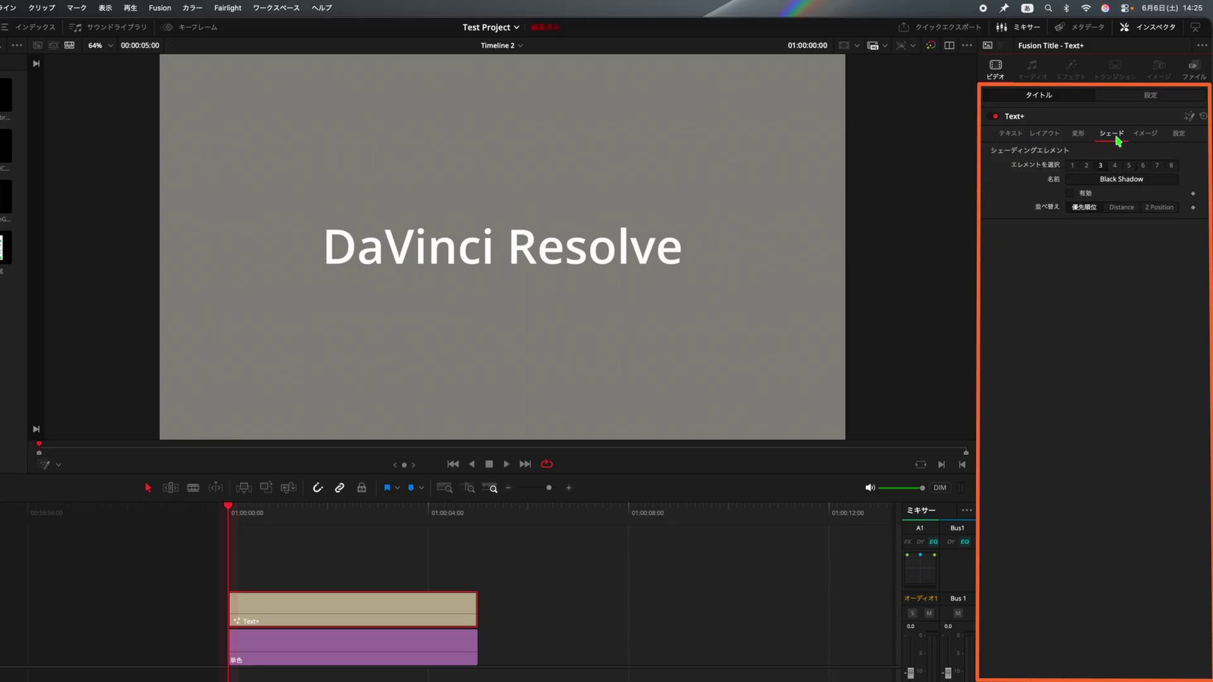
{"action": "left_click", "coordinate": [1114, 166]}
{"action": "left_click", "coordinate": [1070, 193]}
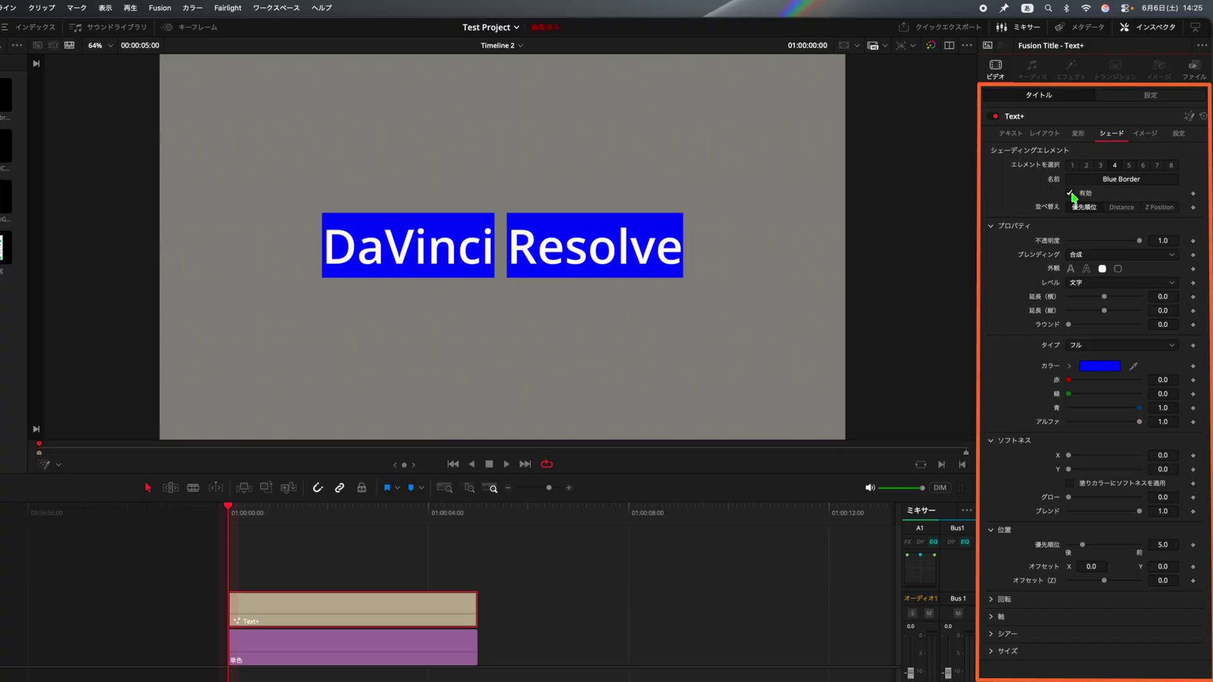
{"action": "left_click", "coordinate": [1003, 136]}
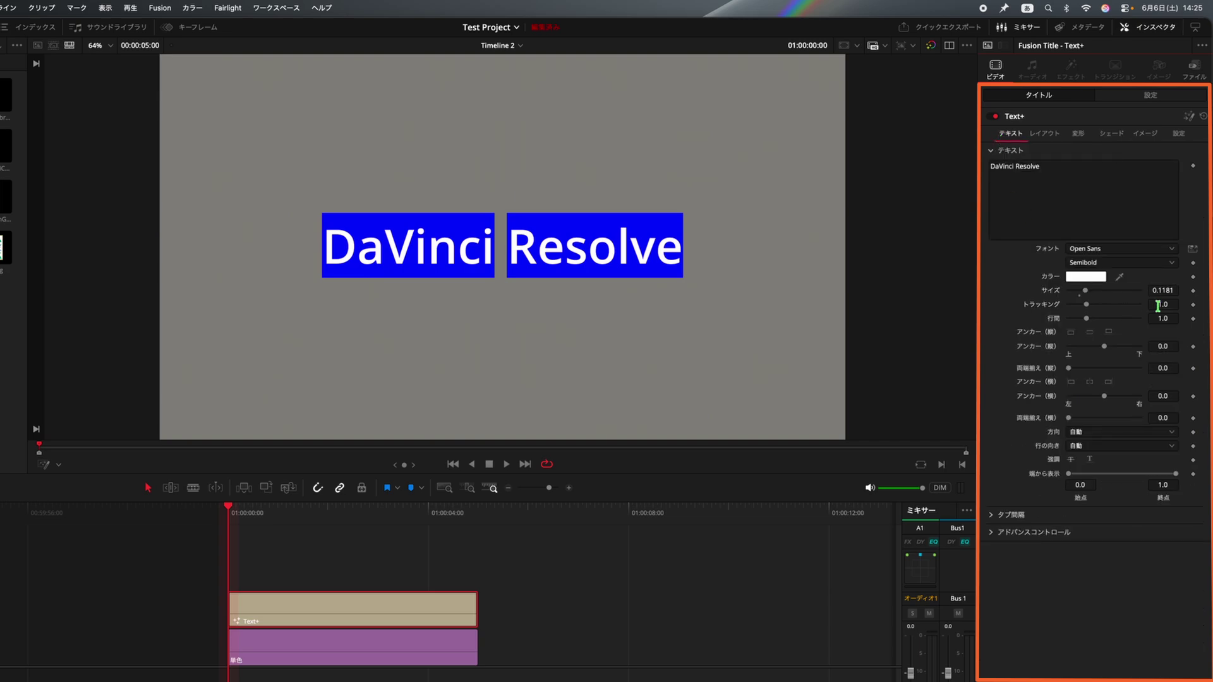
{"action": "left_click_drag", "start_coordinate": [1158, 306], "coordinate": [1182, 306]}
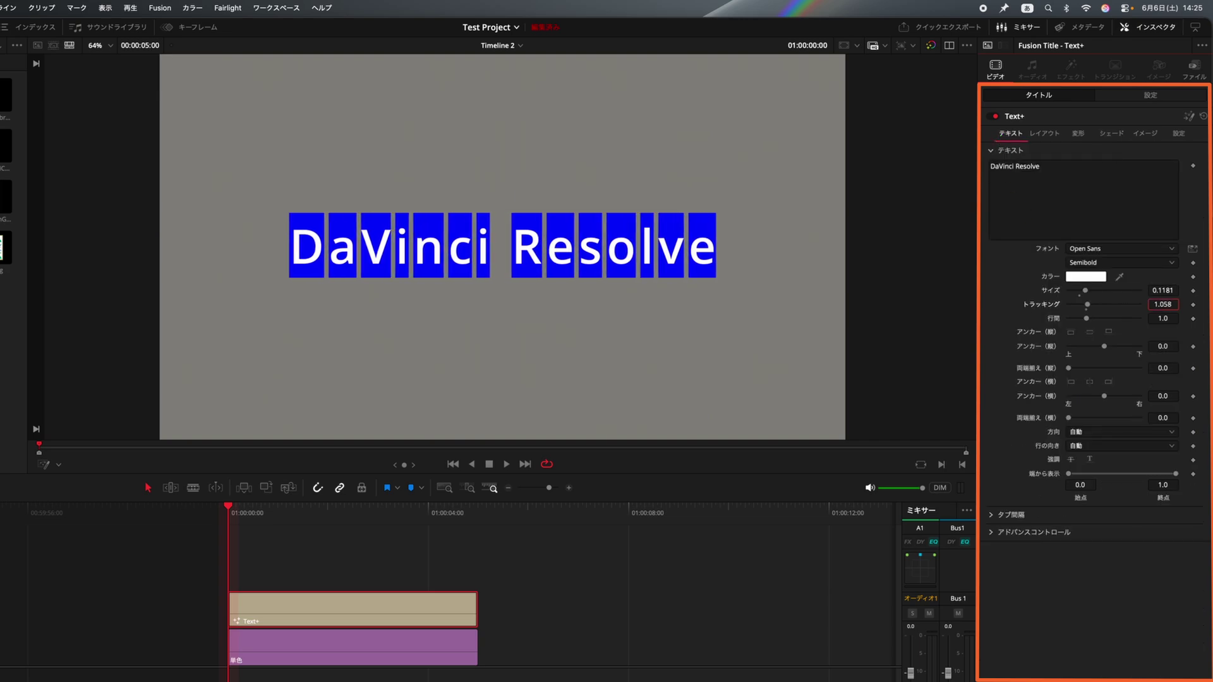
- Set the Blue Border's level (レベル) to テキスト so it spans the whole title
{"action": "left_click", "coordinate": [1112, 133]}
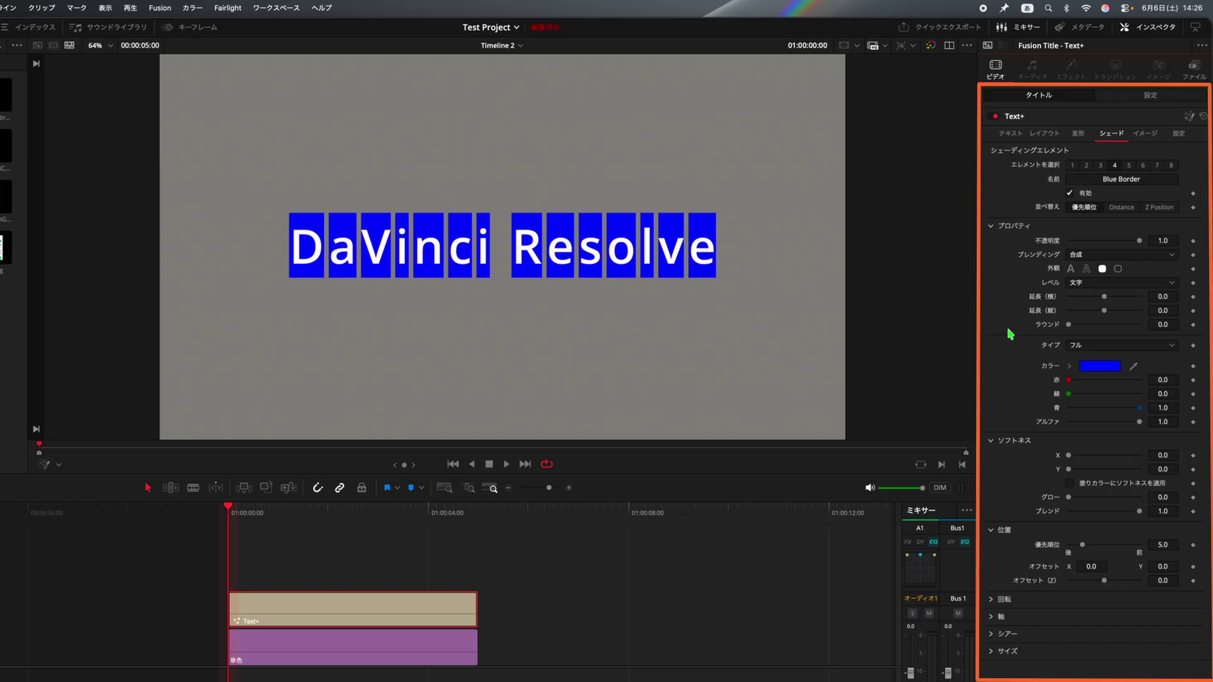
{"action": "left_click", "coordinate": [1126, 284]}
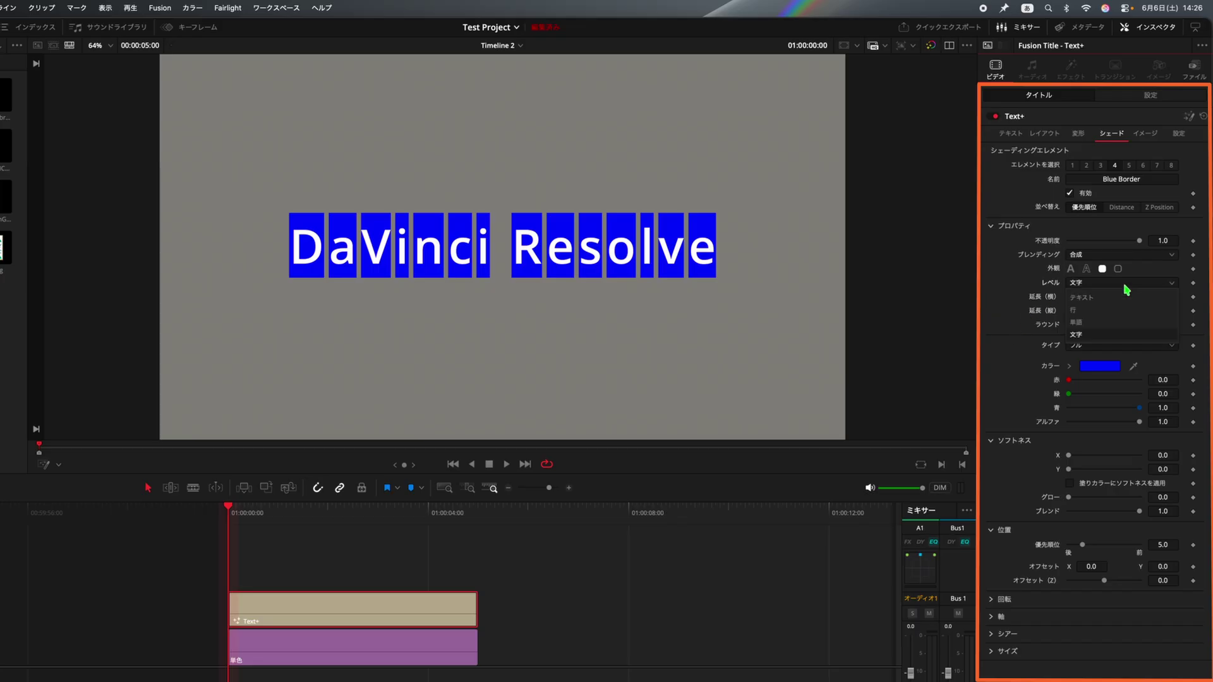
{"action": "left_click", "coordinate": [1117, 298]}
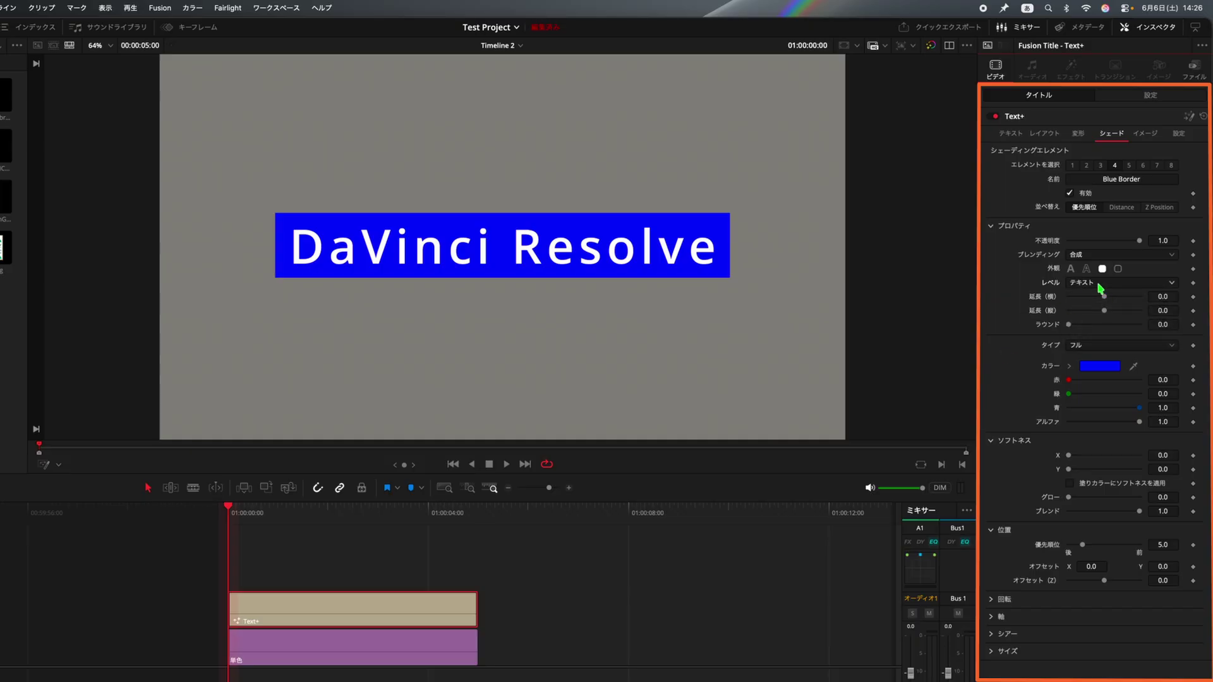
- Set the Blue Border's level to 単語 (per word) and widen the title's tracking to 1.188
{"action": "left_click", "coordinate": [1100, 285]}
{"action": "left_click", "coordinate": [1087, 323]}
{"action": "left_click", "coordinate": [1024, 133]}
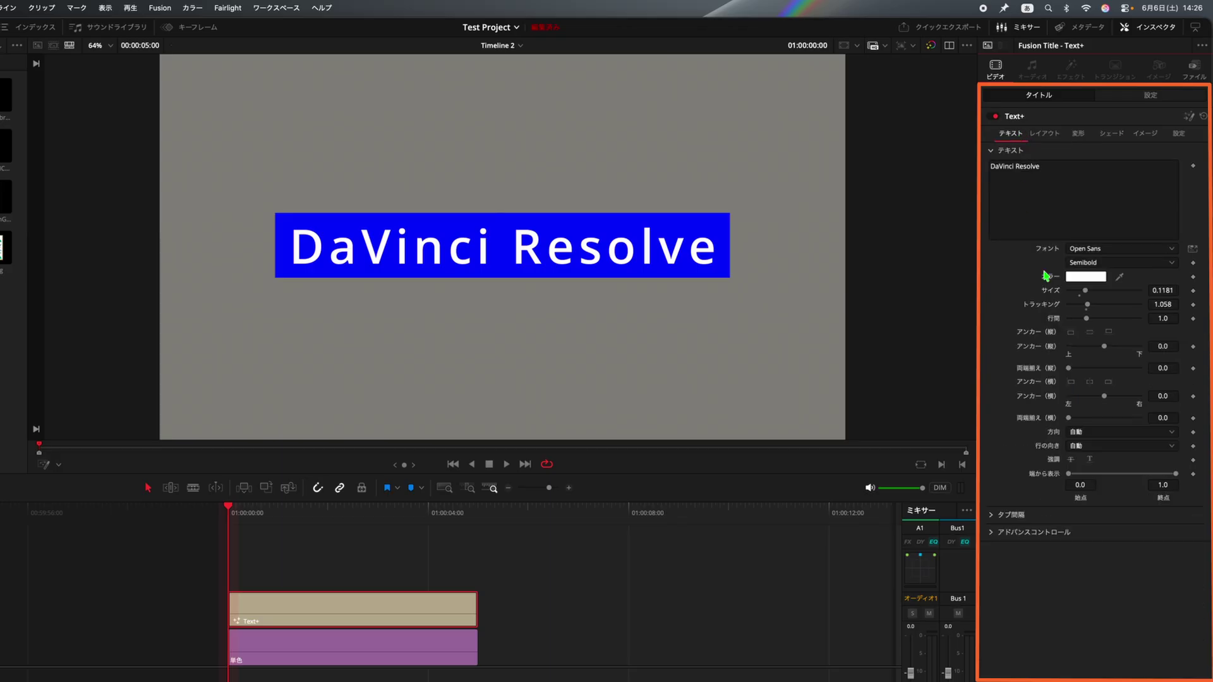
{"action": "left_click_drag", "start_coordinate": [1154, 304], "coordinate": [1152, 305]}
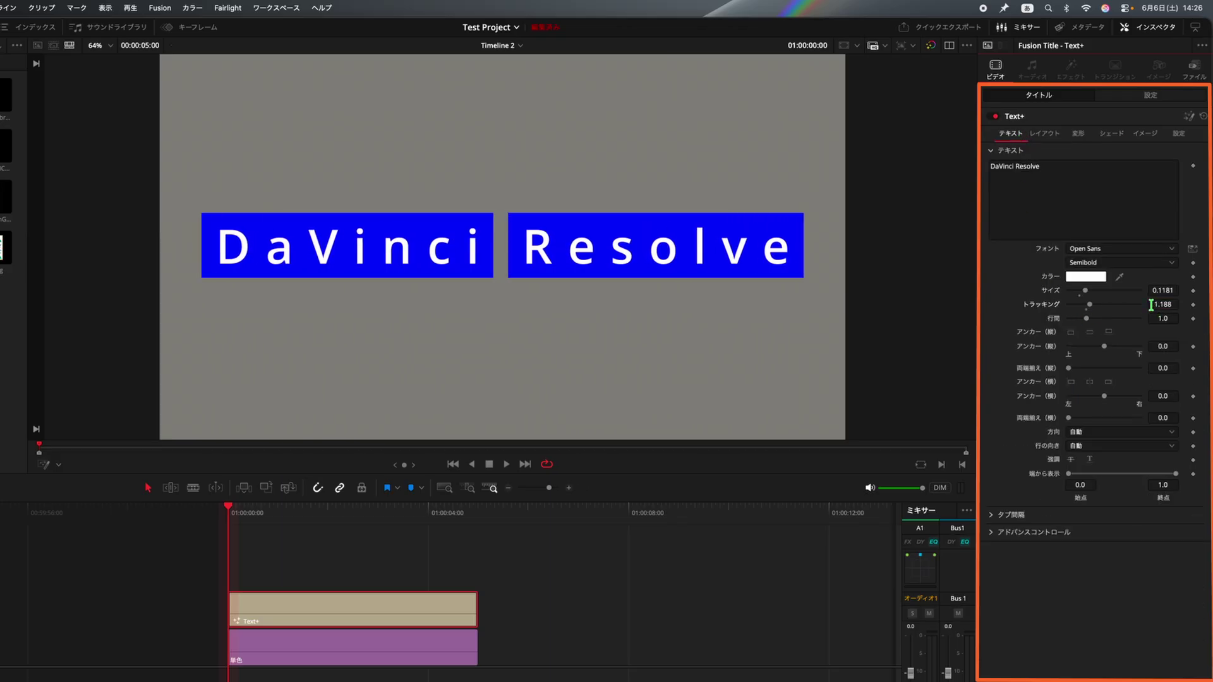
- Set the border's level to テキスト with horizontal extension 0.22, vertical extension 0.06 and rounding (ラウンド) 0.079
{"action": "left_click", "coordinate": [1111, 133]}
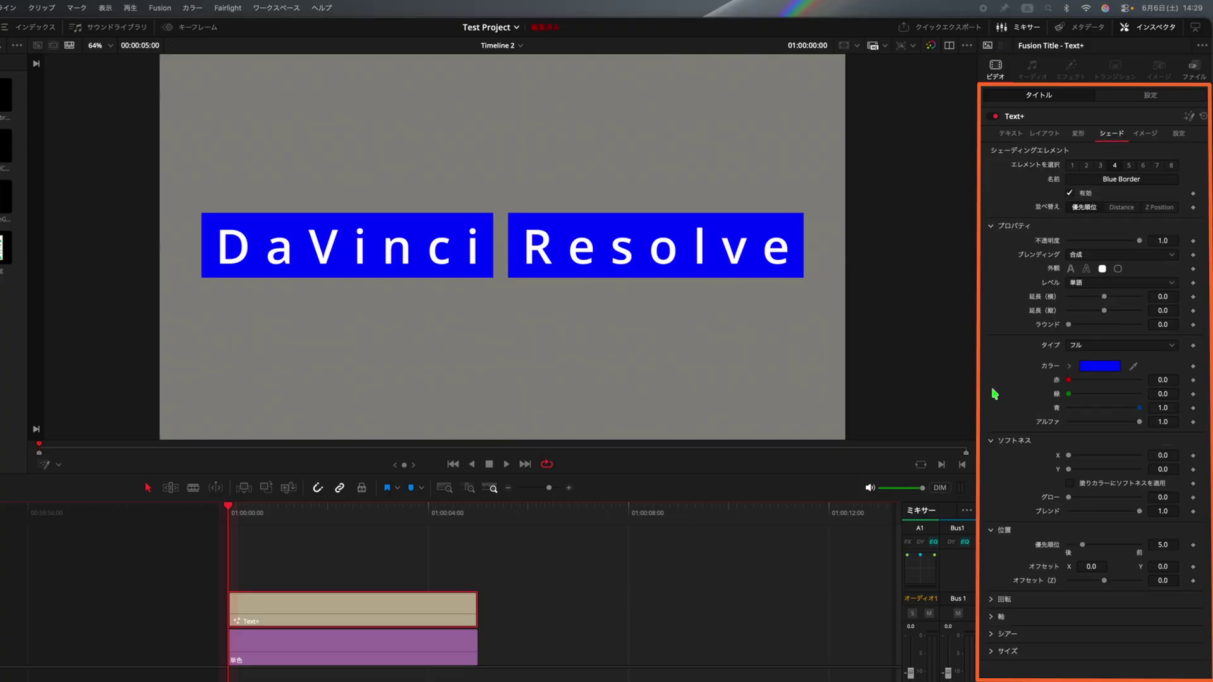
{"action": "left_click", "coordinate": [1113, 284]}
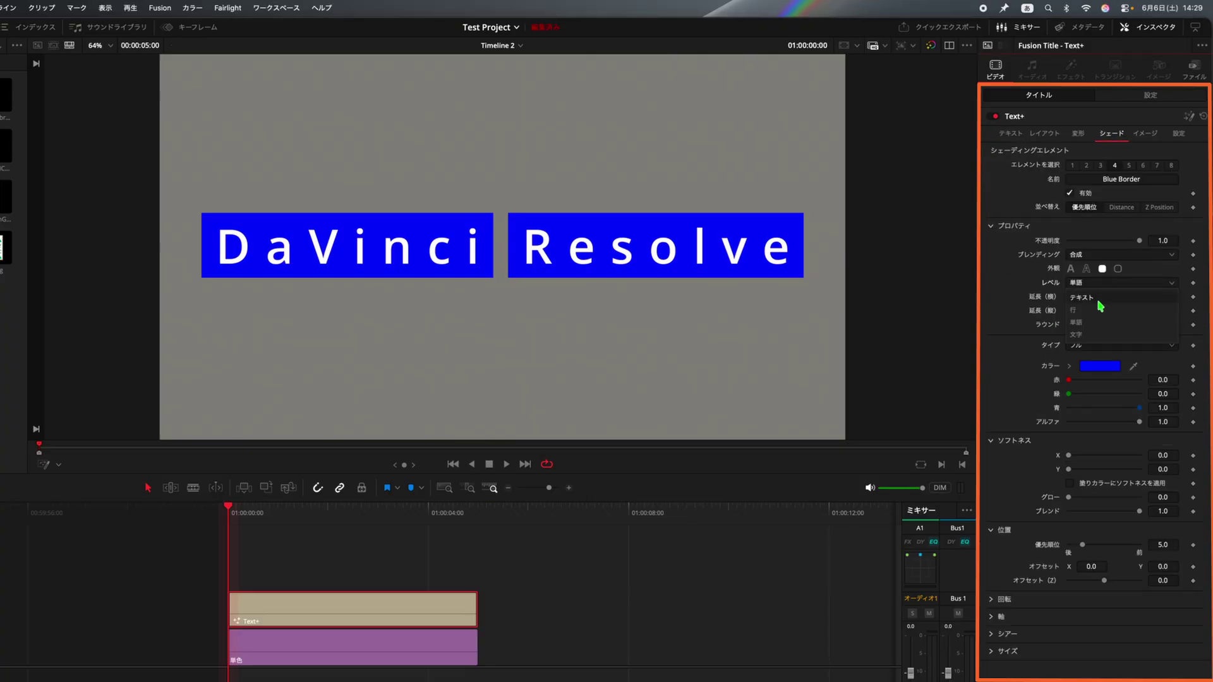
{"action": "left_click", "coordinate": [1101, 306]}
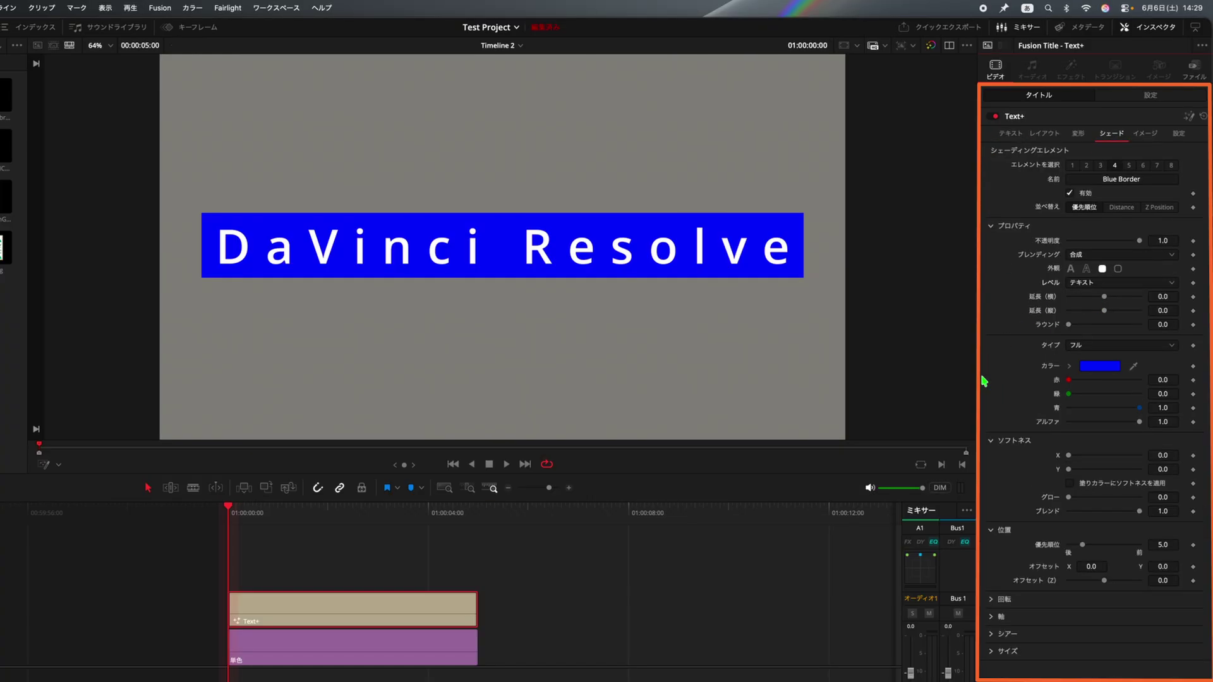
{"action": "left_click_drag", "start_coordinate": [1104, 296], "coordinate": [1076, 331]}
- Change the border color to a light red with red 0.960784, green 0.384313 and blue 0.380392
{"action": "left_click", "coordinate": [1099, 366]}
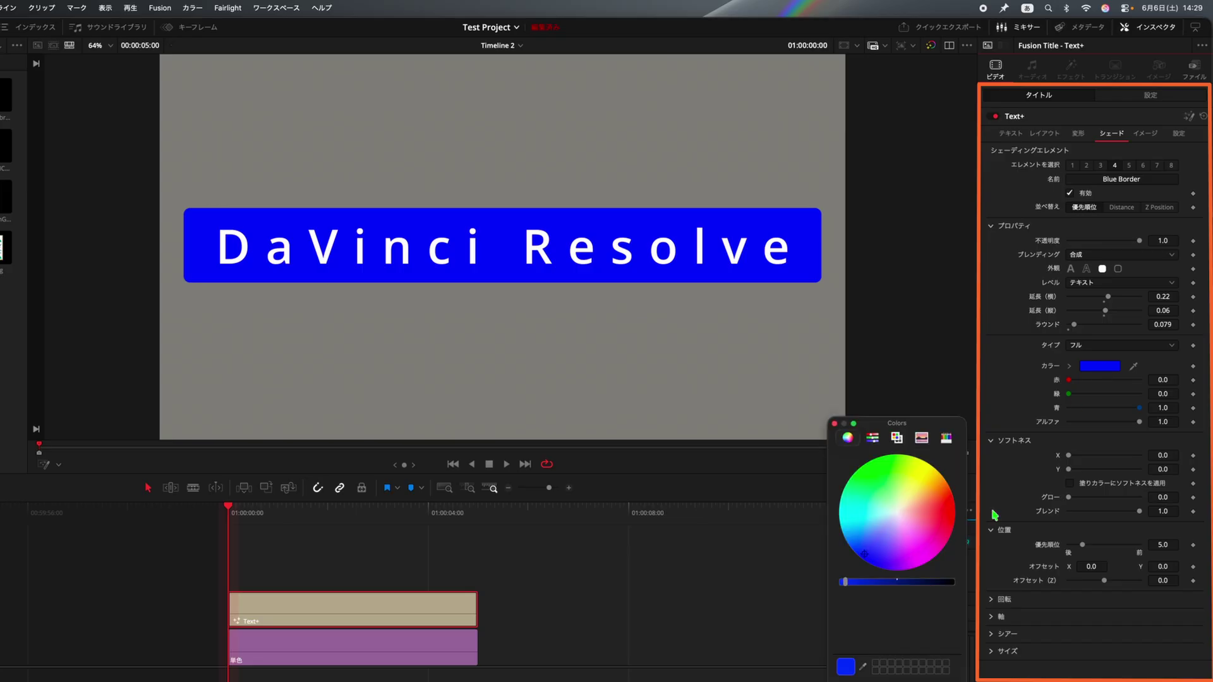
{"action": "left_click_drag", "start_coordinate": [870, 561], "coordinate": [934, 517]}
{"action": "left_click", "coordinate": [936, 681]}
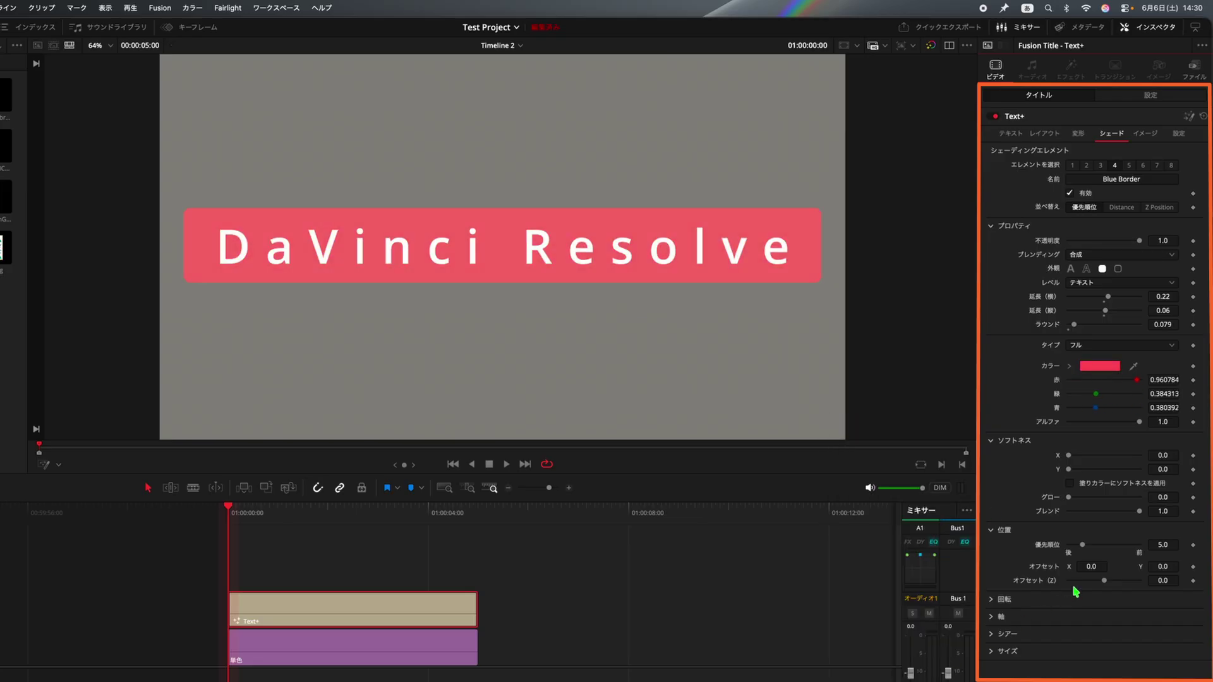
- Try shifting the border's position offset (オフセット), with X at -0.012 and a different Y value
{"action": "mouse_move", "coordinate": [1091, 567]}
{"action": "left_mouse_down"}
{"action": "mouse_move", "coordinate": [1074, 567]}
{"action": "mouse_move", "coordinate": [1112, 567]}
{"action": "mouse_move", "coordinate": [1082, 567]}
{"action": "left_mouse_up"}
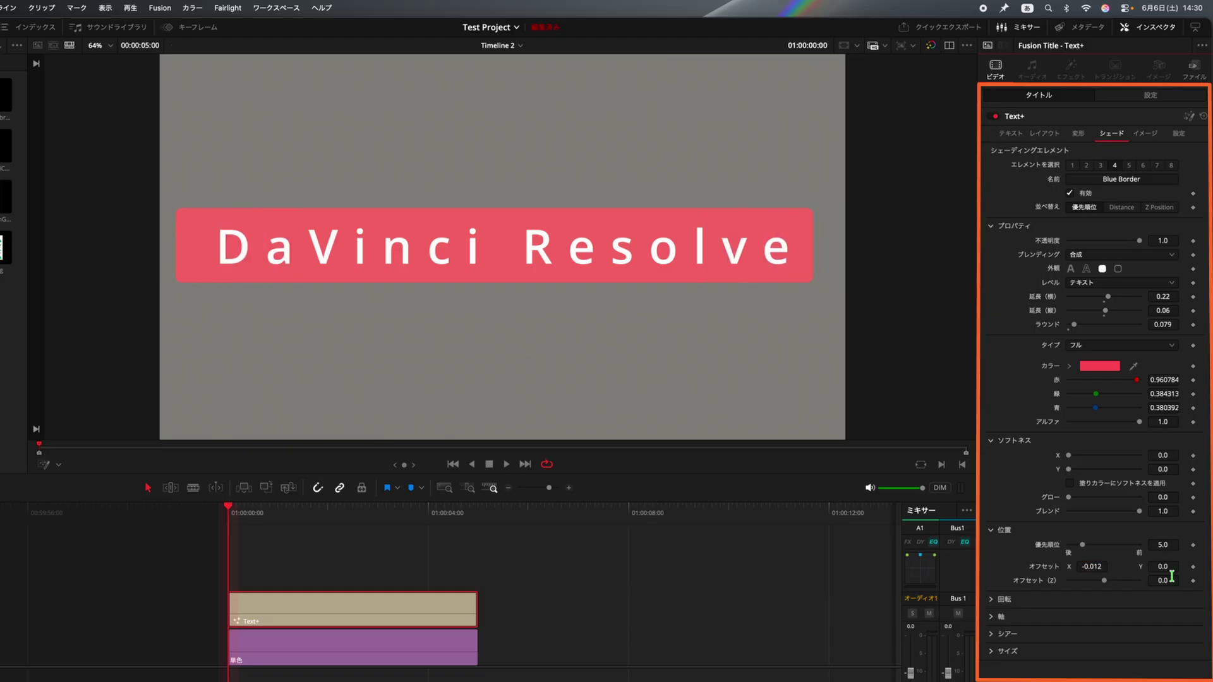
{"action": "left_click_drag", "start_coordinate": [1163, 567], "coordinate": [1182, 567]}
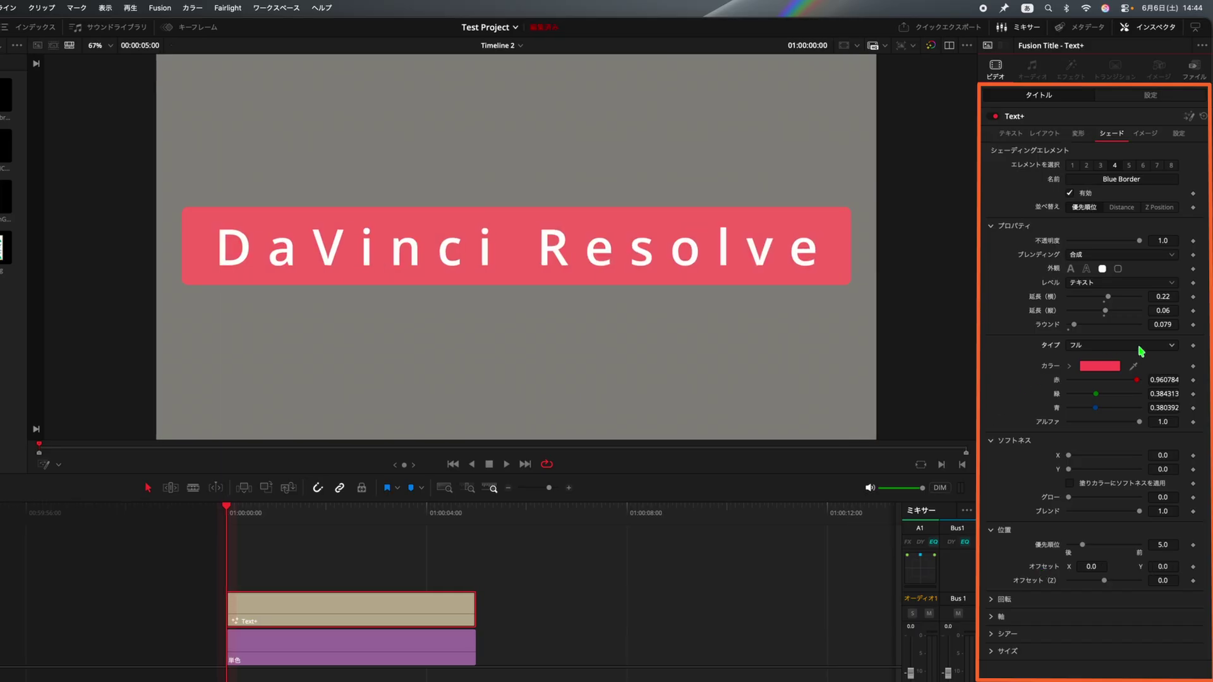
- Switch the border's fill type to グラデーション and color the gradient's start stop purple
{"action": "left_click", "coordinate": [1141, 352]}
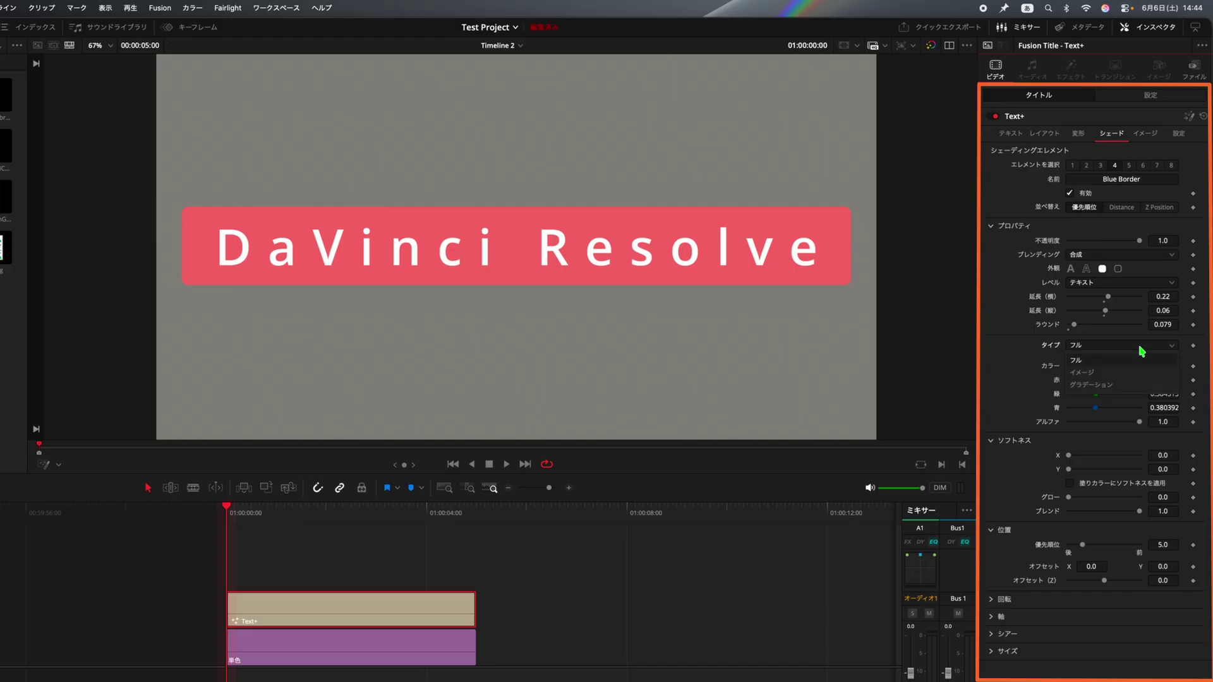
{"action": "left_click", "coordinate": [1137, 385]}
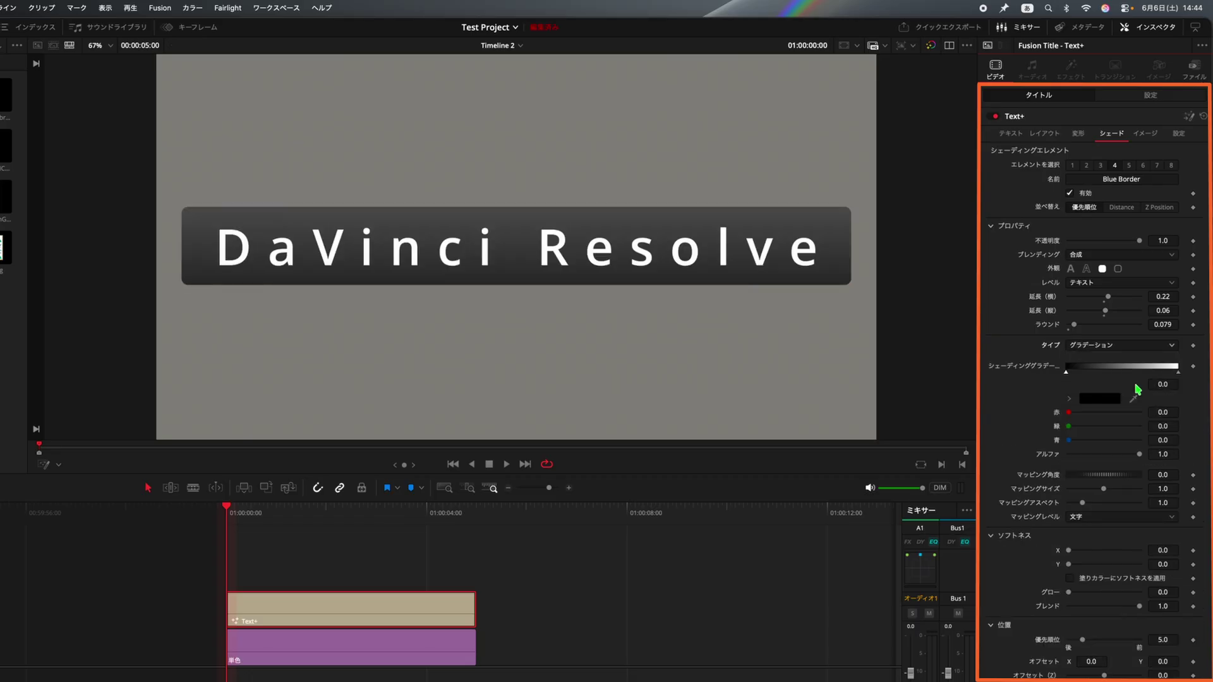
{"action": "left_click", "coordinate": [1100, 398]}
{"action": "left_click_drag", "start_coordinate": [865, 586], "coordinate": [826, 592]}
{"action": "left_click", "coordinate": [908, 554]}
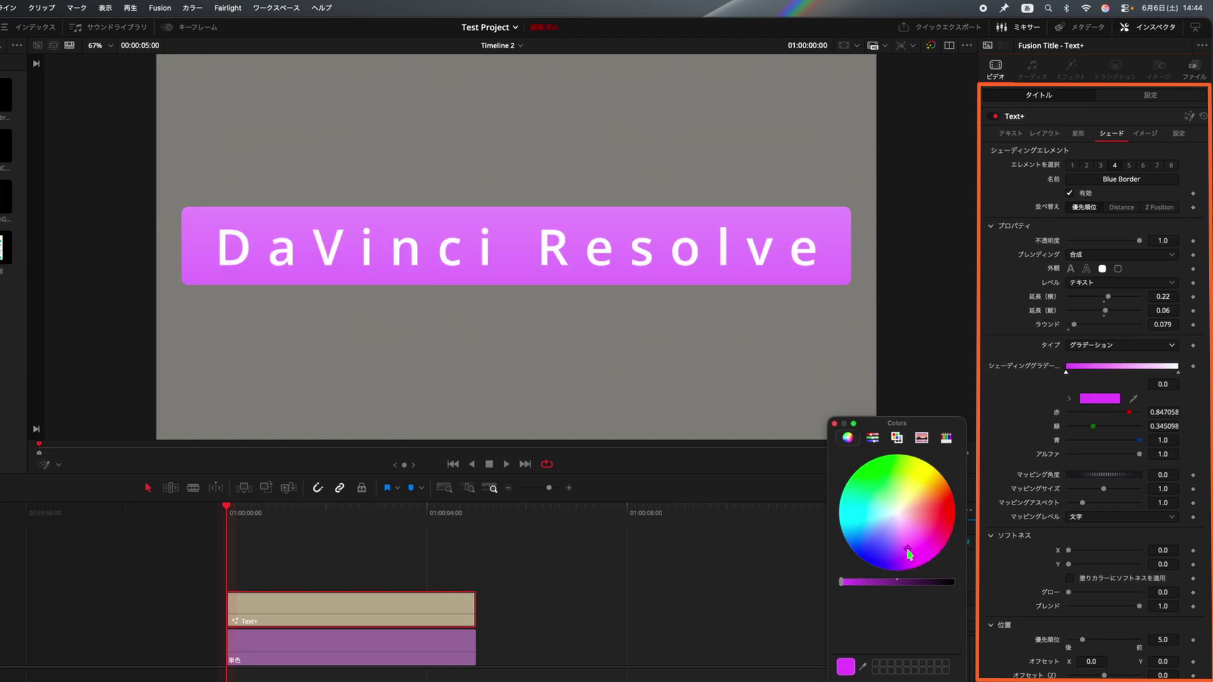
- Color the gradient's end stop yellow and set the mapping angle (マッピング角度) to -33.9
{"action": "left_click", "coordinate": [1178, 373]}
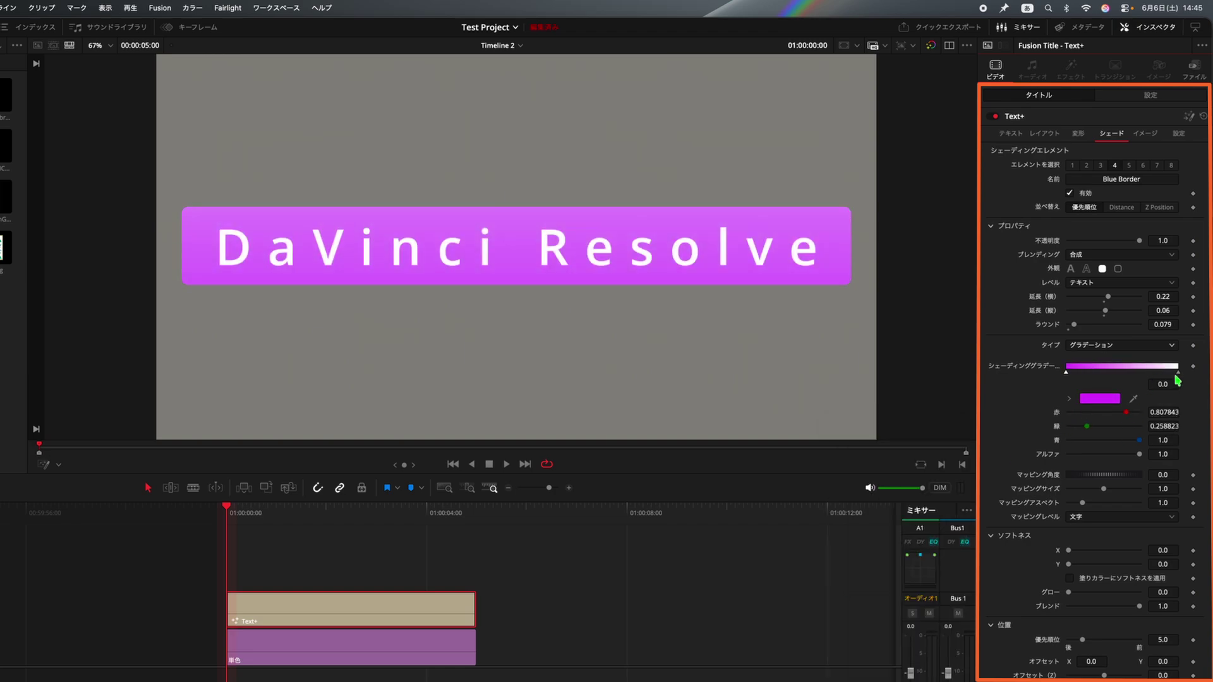
{"action": "left_click", "coordinate": [1118, 401]}
{"action": "left_click_drag", "start_coordinate": [897, 514], "coordinate": [922, 469]}
{"action": "left_click", "coordinate": [835, 424]}
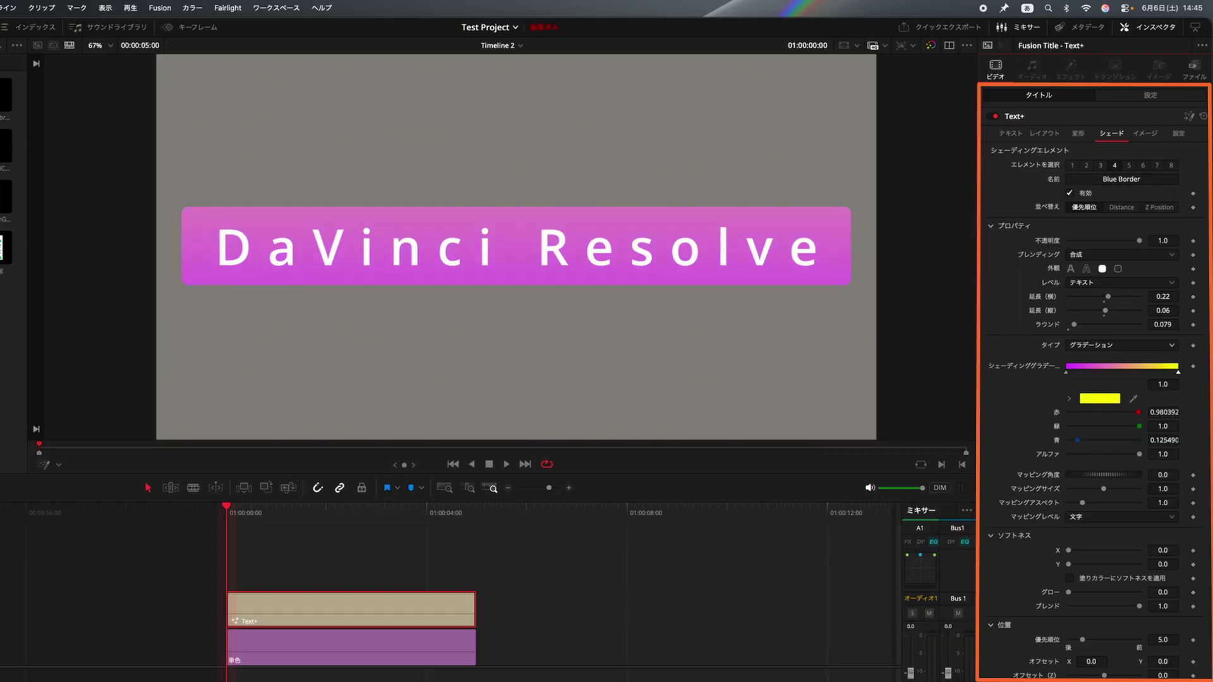
{"action": "mouse_move", "coordinate": [1107, 479]}
{"action": "left_mouse_down"}
{"action": "mouse_move", "coordinate": [1089, 482]}
{"action": "mouse_move", "coordinate": [1100, 480]}
{"action": "left_mouse_up"}
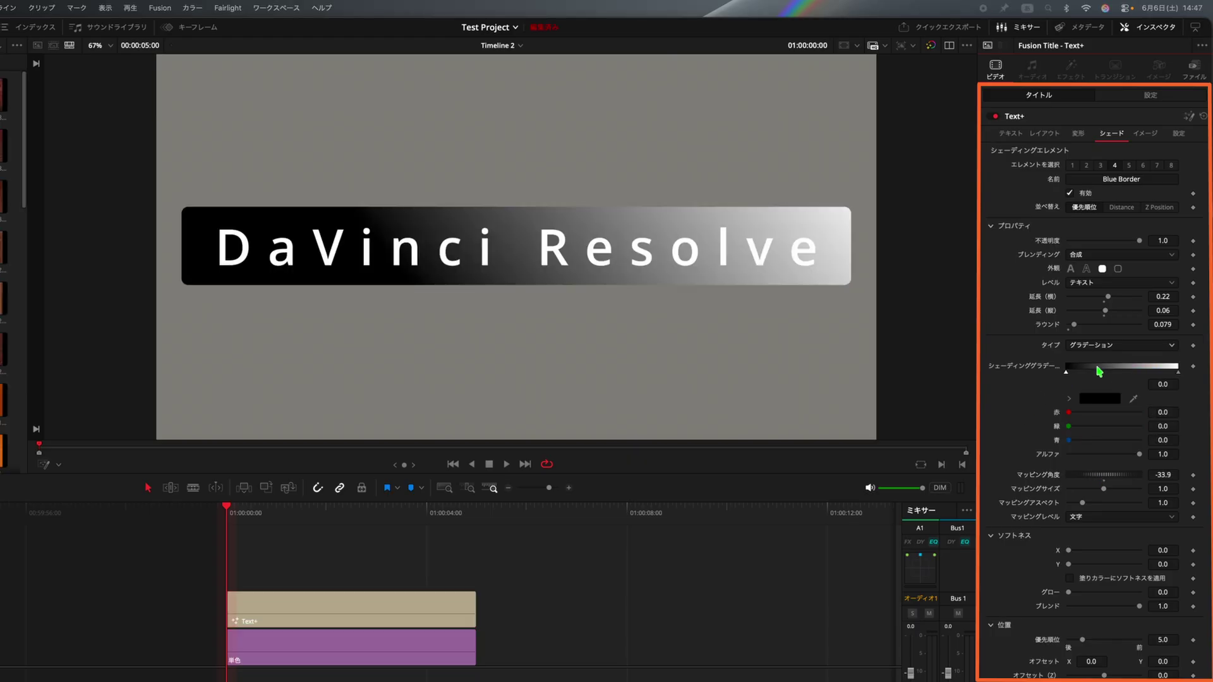
- Fill the border with a wood texture image from the media pool as a クリップ source, with mapping angle 2.6 and mapping size 1.528
{"action": "left_click", "coordinate": [1145, 347]}
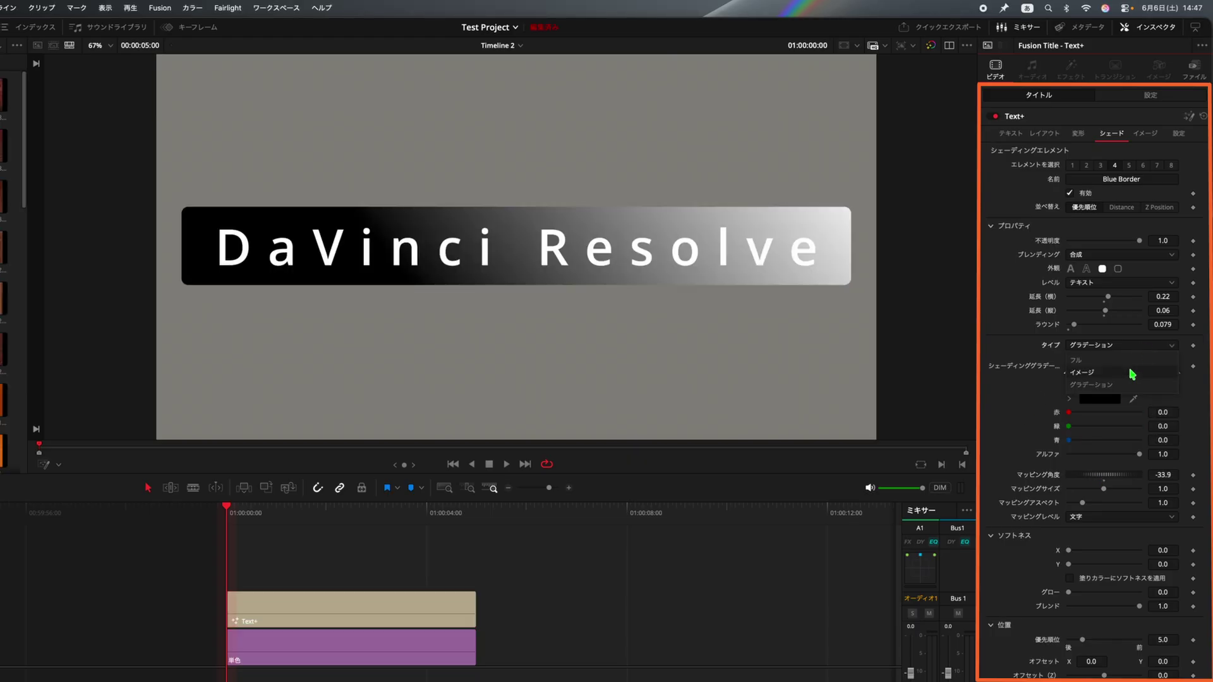
{"action": "left_click", "coordinate": [1132, 374]}
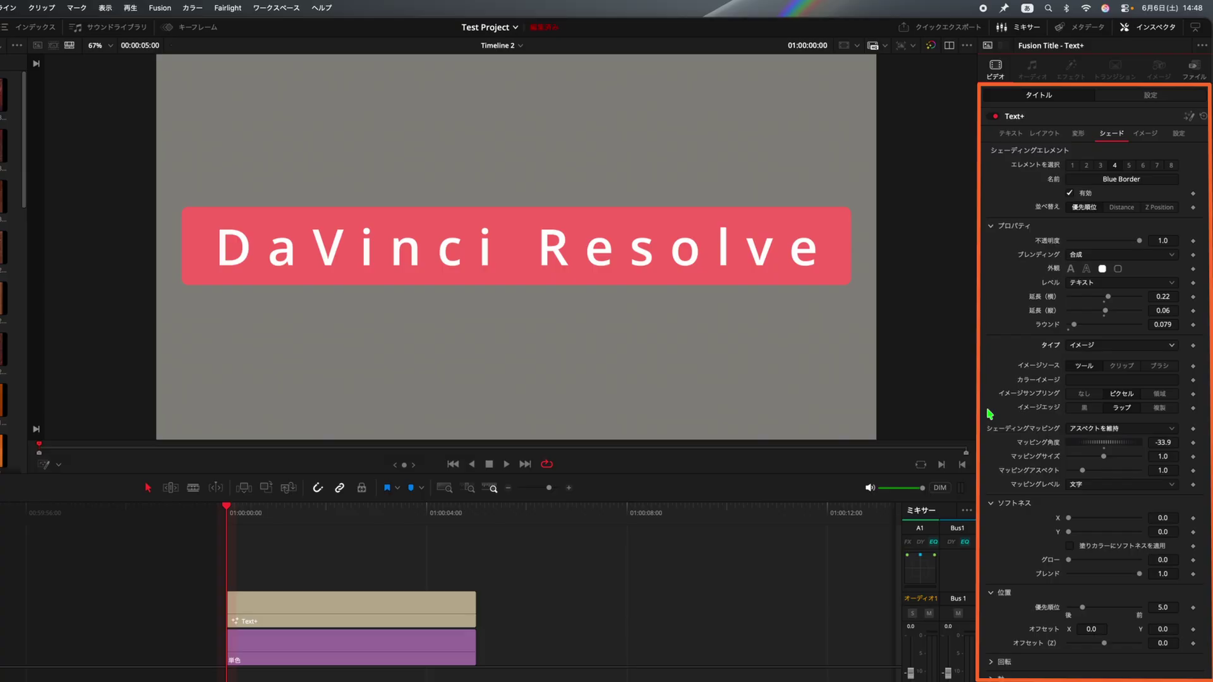
{"action": "left_click", "coordinate": [1120, 367]}
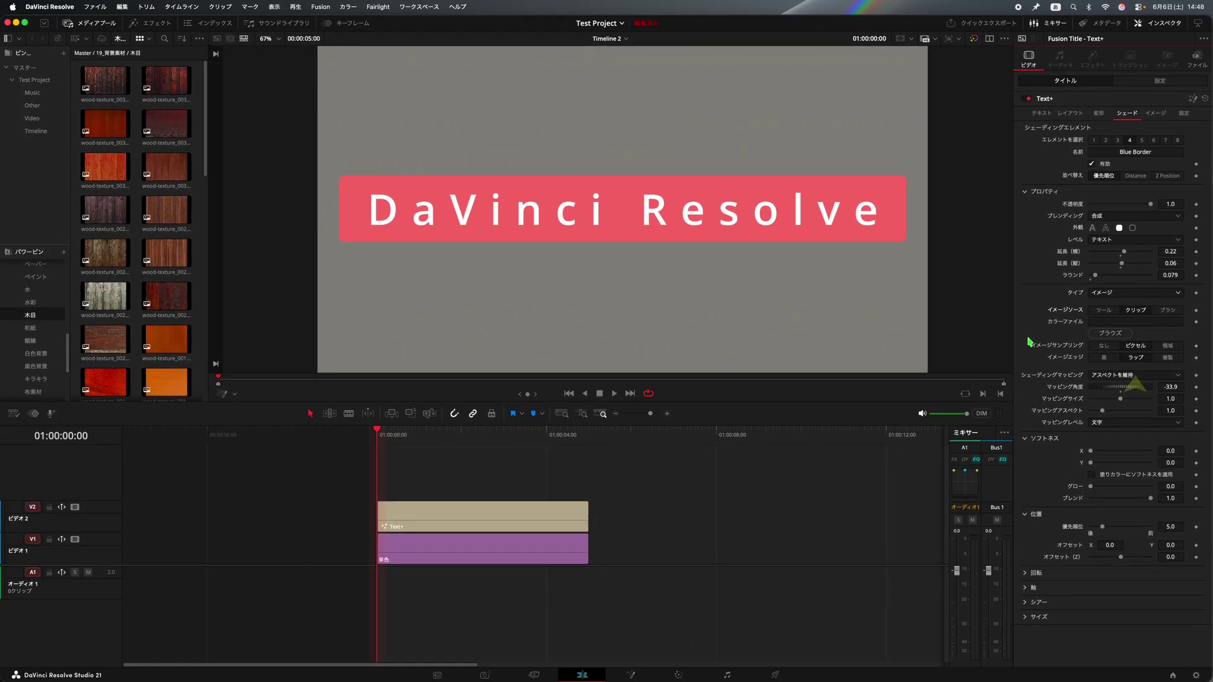
{"action": "left_click_drag", "start_coordinate": [166, 339], "coordinate": [1136, 322]}
{"action": "key", "text": "space"}
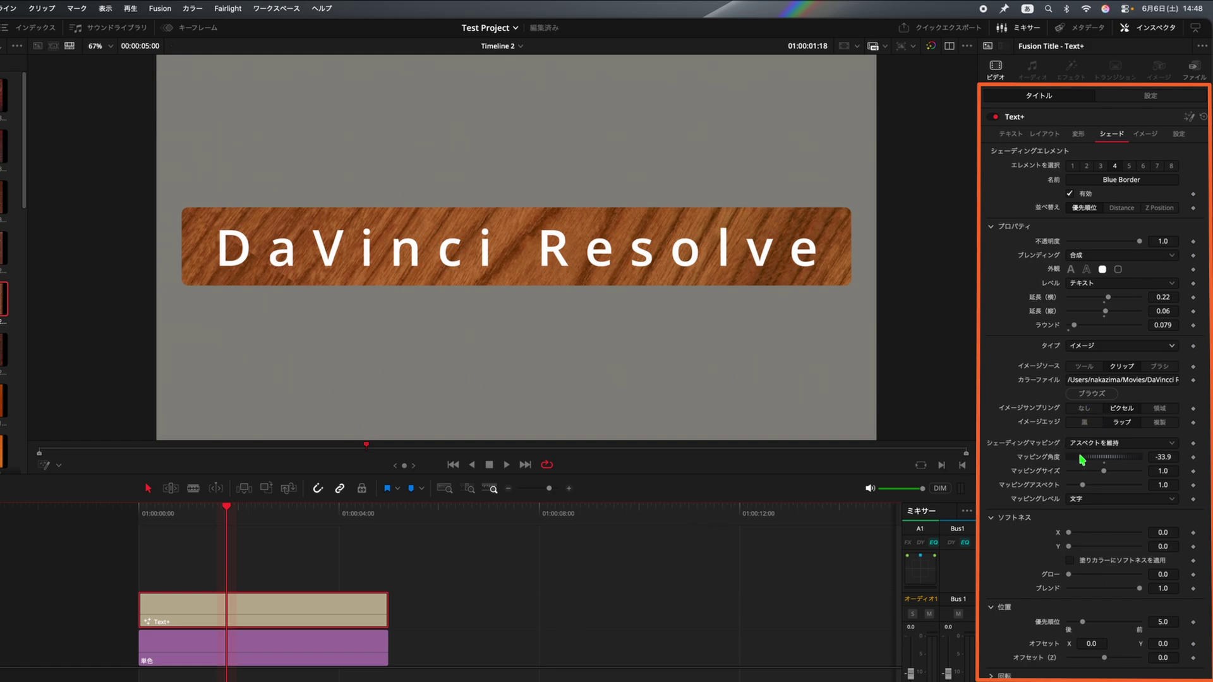
{"action": "left_click_drag", "start_coordinate": [1082, 460], "coordinate": [1123, 471]}
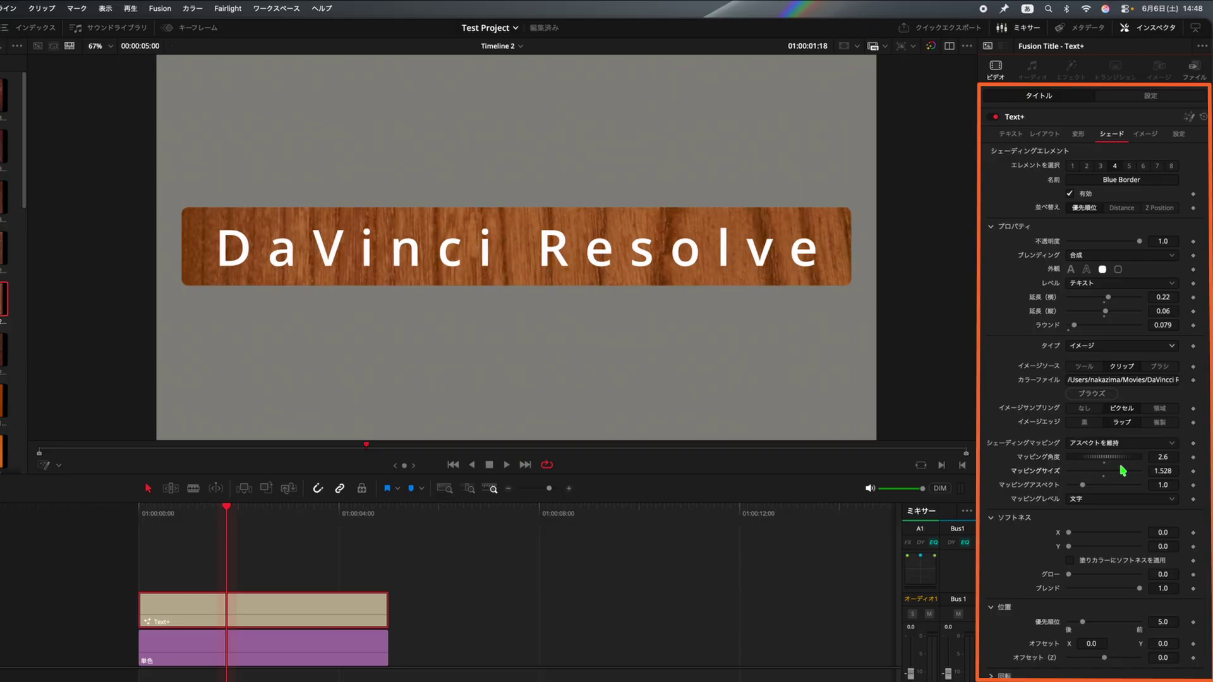
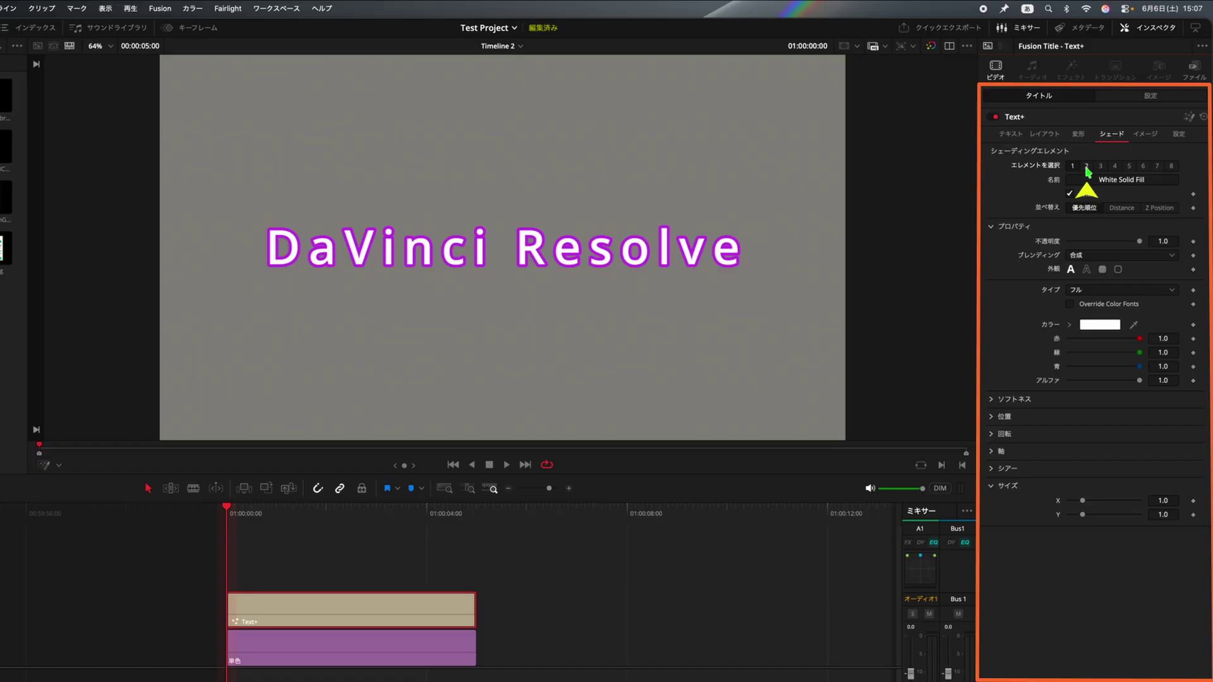
- Check shading element 2, Red Outline, and enable shading element 5 on the purple-outlined title
{"action": "left_click", "coordinate": [1087, 166]}
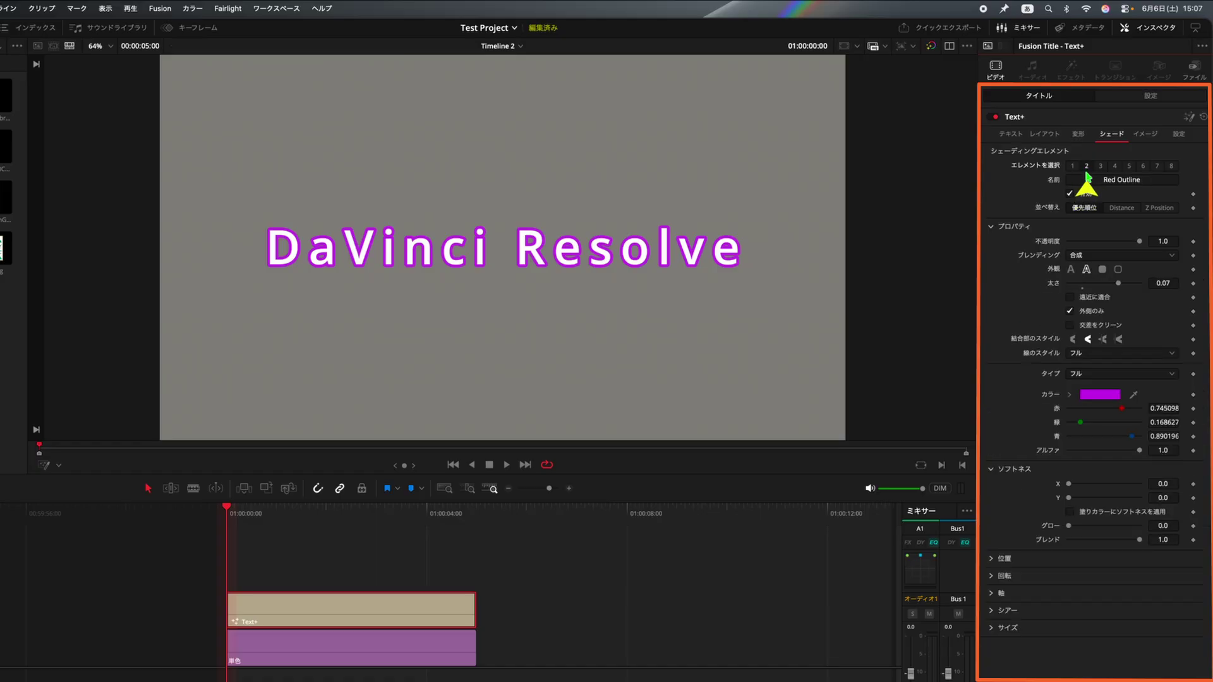
{"action": "left_click", "coordinate": [1130, 167]}
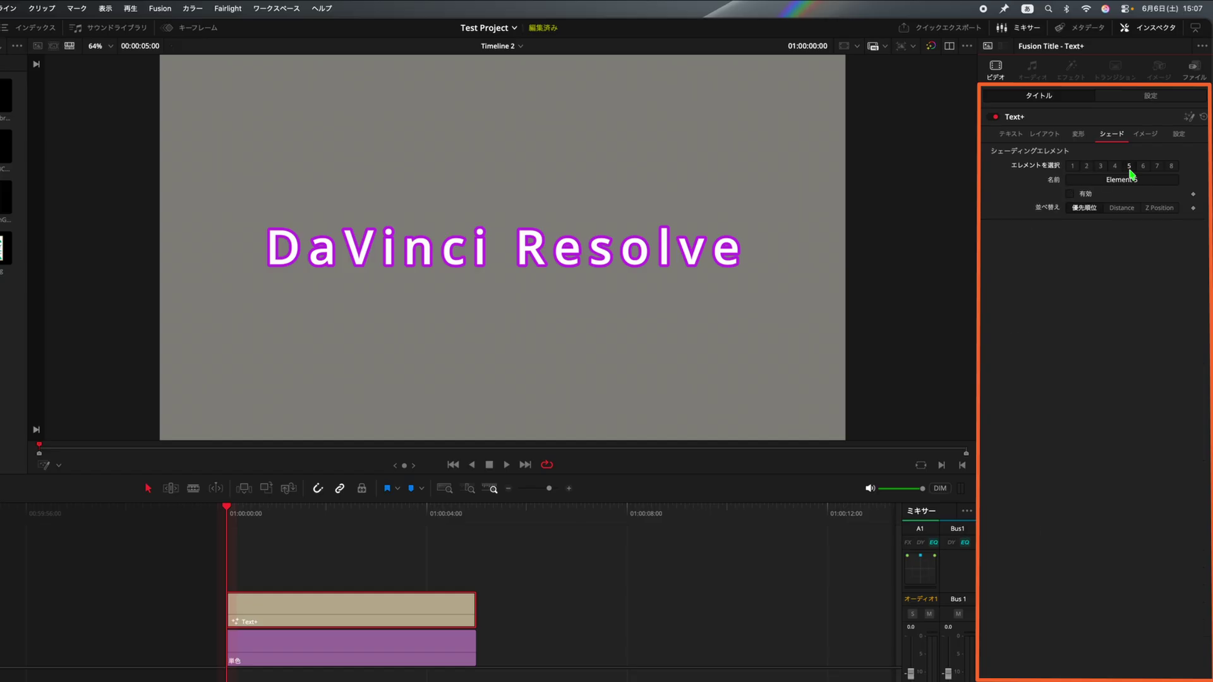
{"action": "left_click", "coordinate": [1074, 195]}
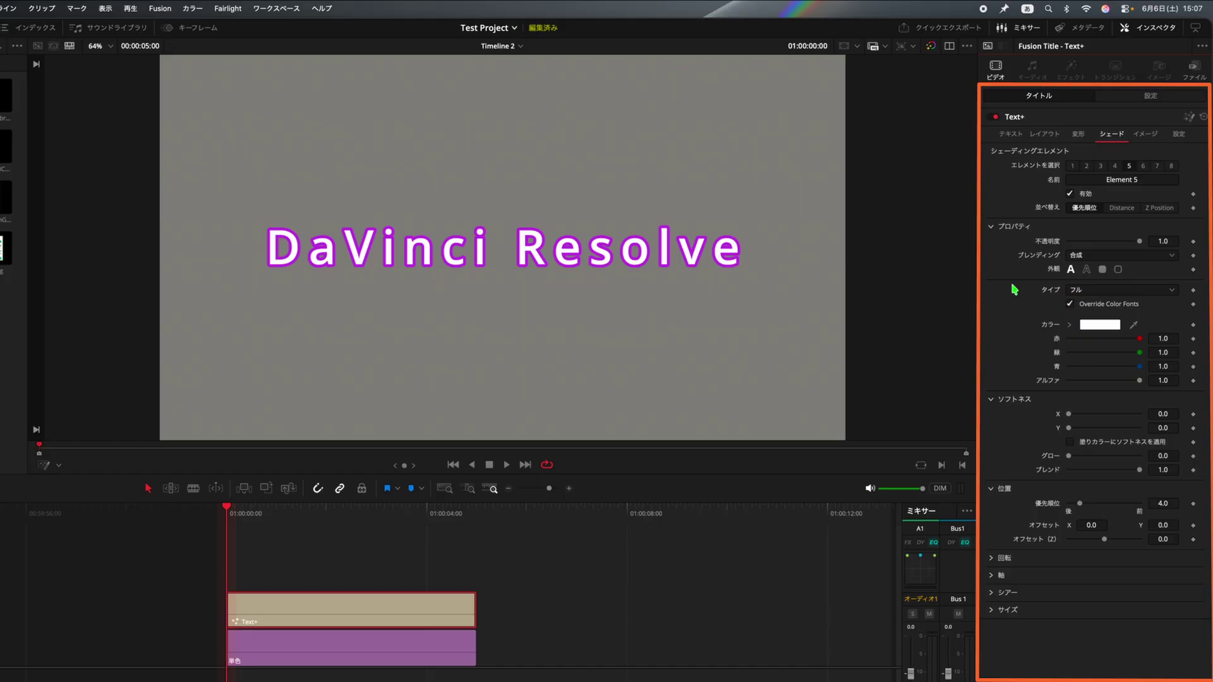
- Try stretching shading element 5 vertically to a Y size of 4.094, and reset its Y size
{"action": "left_click", "coordinate": [992, 610]}
{"action": "left_click_drag", "start_coordinate": [1084, 641], "coordinate": [1131, 641]}
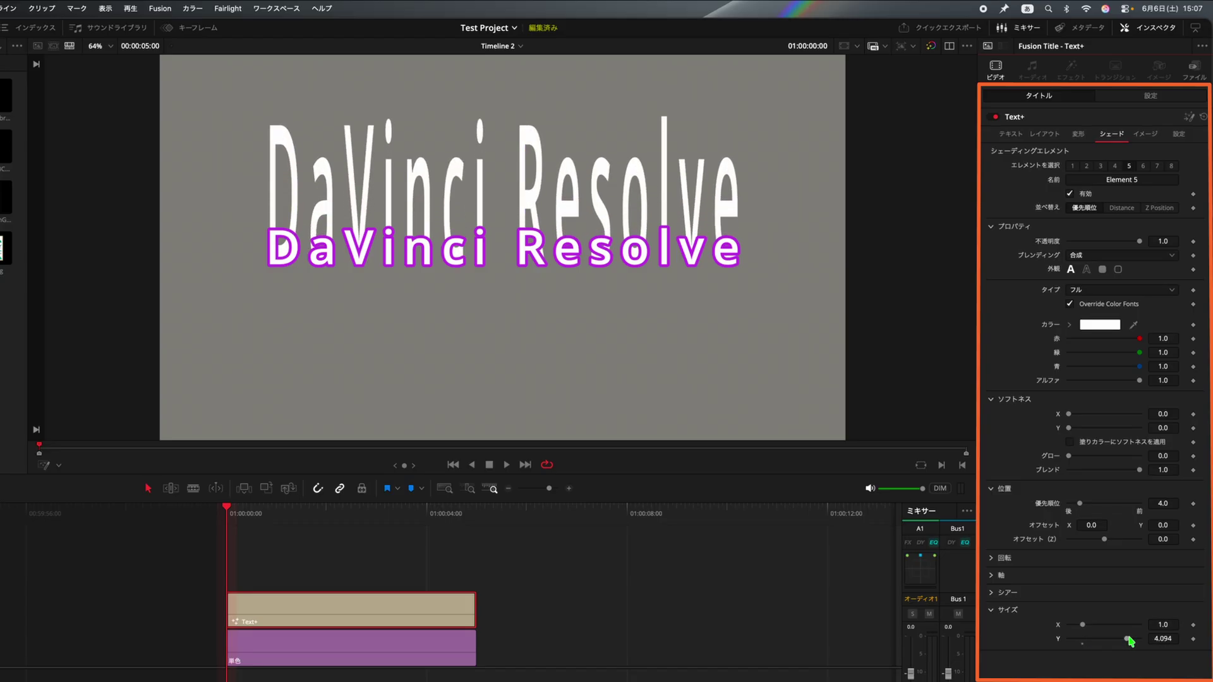
{"action": "double_click", "coordinate": [1059, 640]}
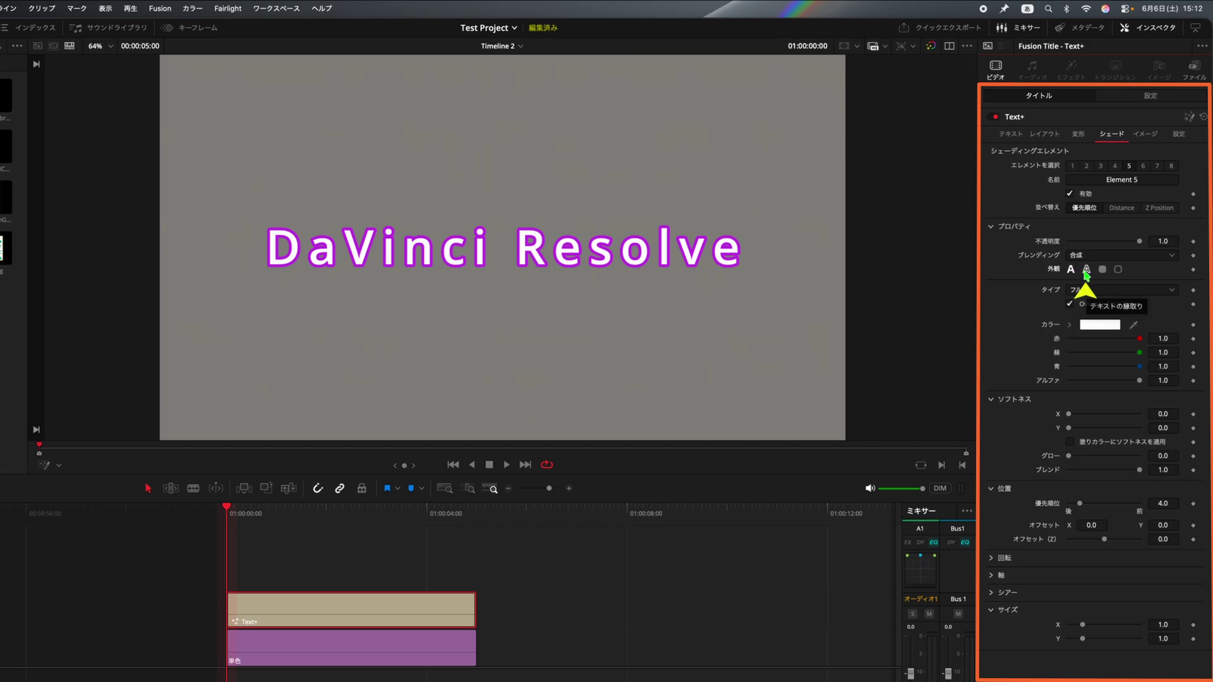
- Switch shading element 5's appearance to テキストの縁取り (text outline) and color it yellow
{"action": "left_click", "coordinate": [1086, 270]}
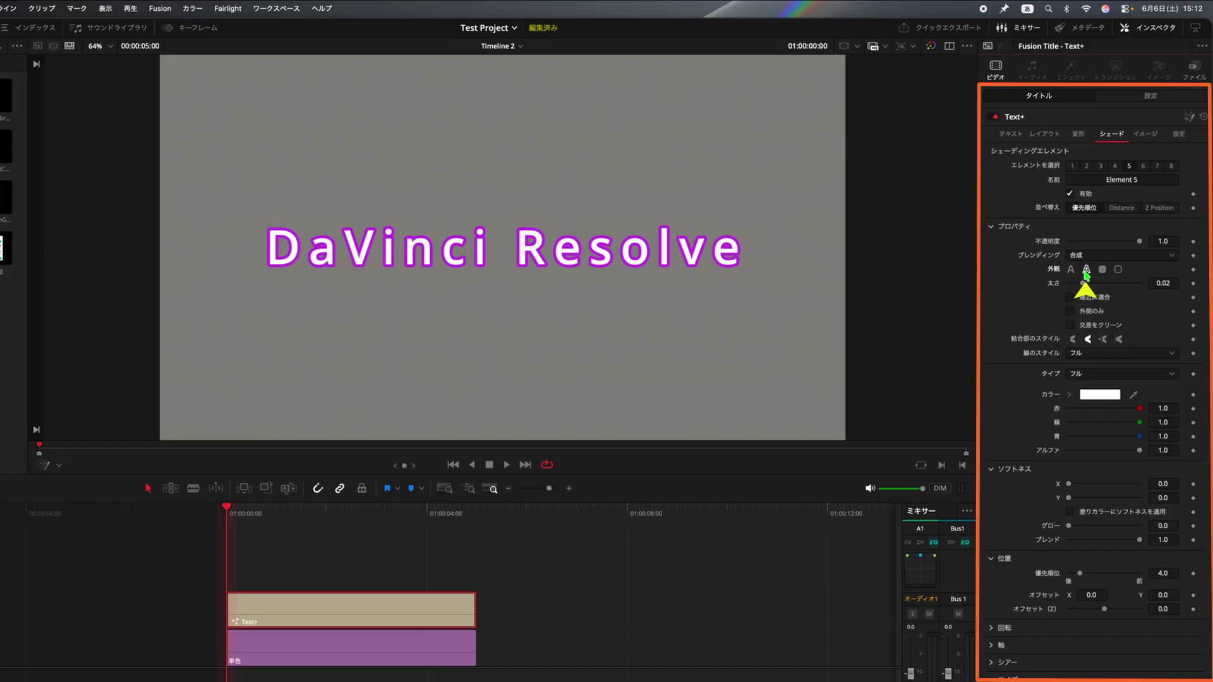
{"action": "left_click", "coordinate": [1100, 395]}
{"action": "left_click_drag", "start_coordinate": [906, 514], "coordinate": [932, 484]}
{"action": "key", "text": "super+w"}
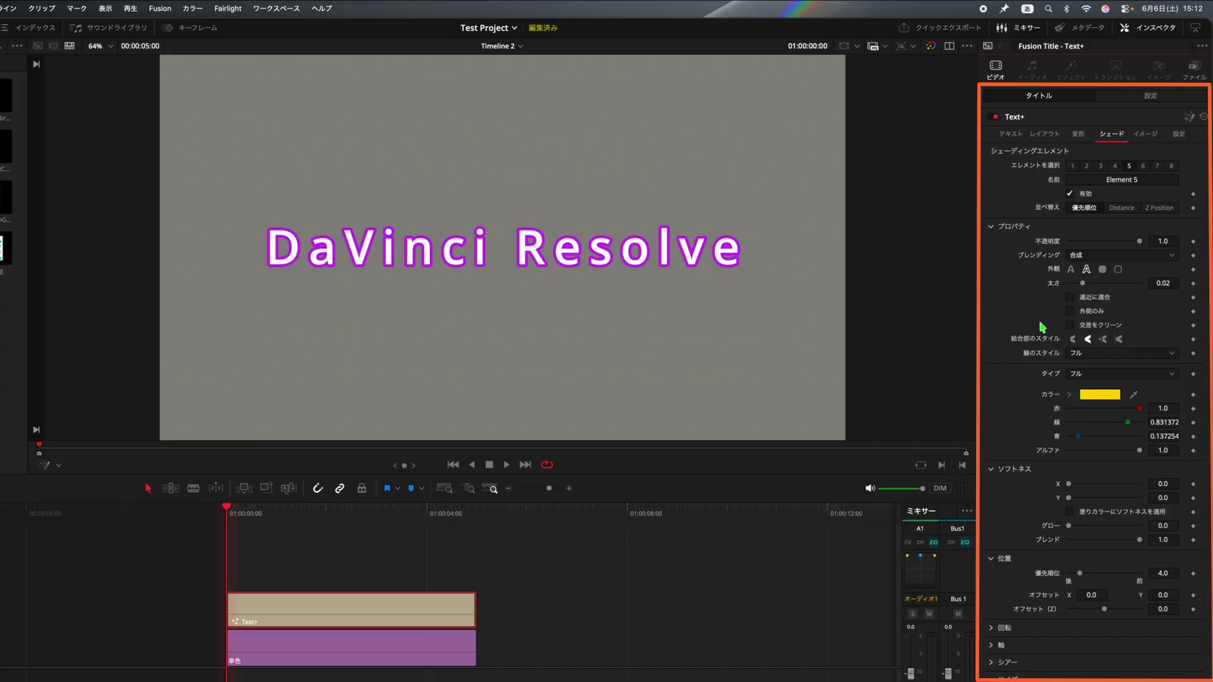
- Set the yellow outline's thickness (太さ) to 0.1433 and soften it with X 4.72, Y 4.57 and glow (グロー) 0.37
{"action": "left_click_drag", "start_coordinate": [1082, 284], "coordinate": [1162, 283]}
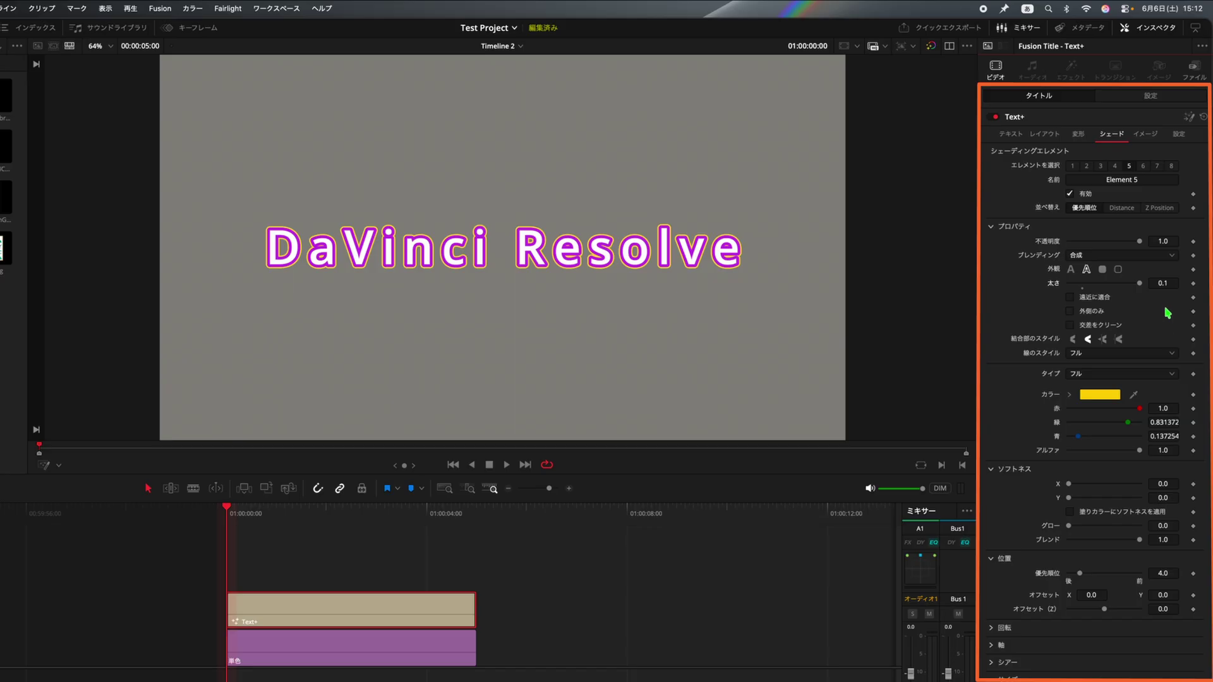
{"action": "left_click", "coordinate": [1169, 284]}
{"action": "type", "text": "0.2"}
{"action": "key", "text": "Return"}
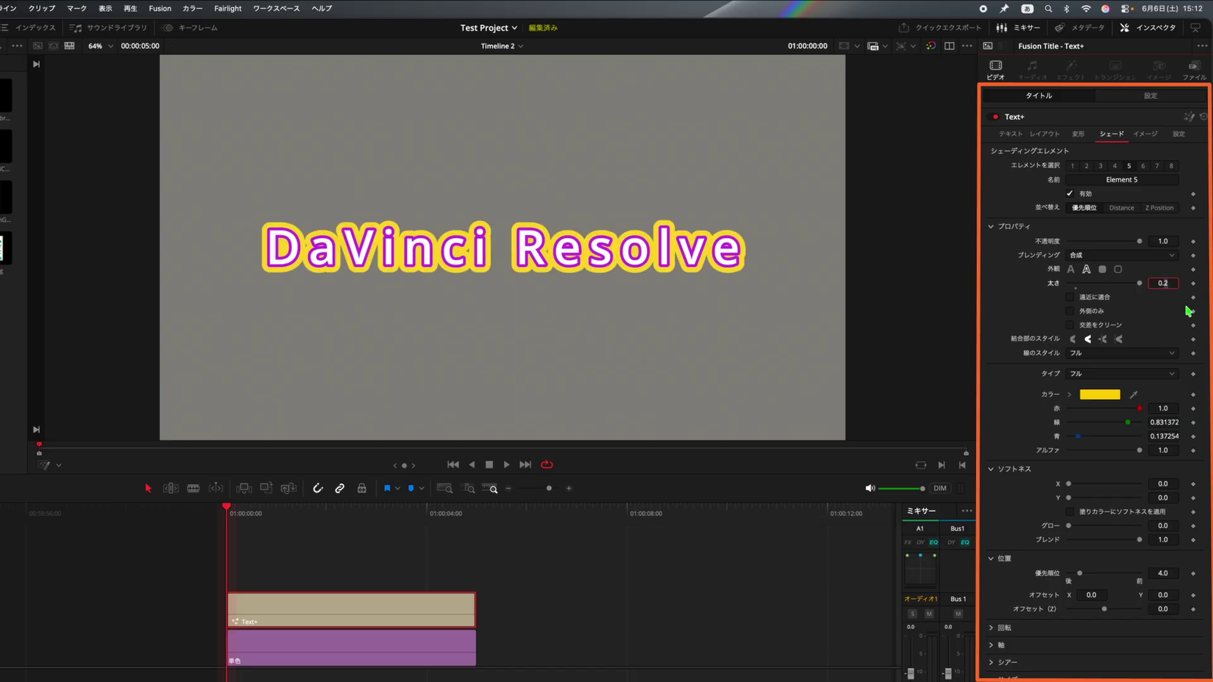
{"action": "left_click", "coordinate": [1022, 323]}
{"action": "left_click_drag", "start_coordinate": [1140, 285], "coordinate": [1119, 286]}
{"action": "left_click_drag", "start_coordinate": [1069, 485], "coordinate": [1097, 524]}
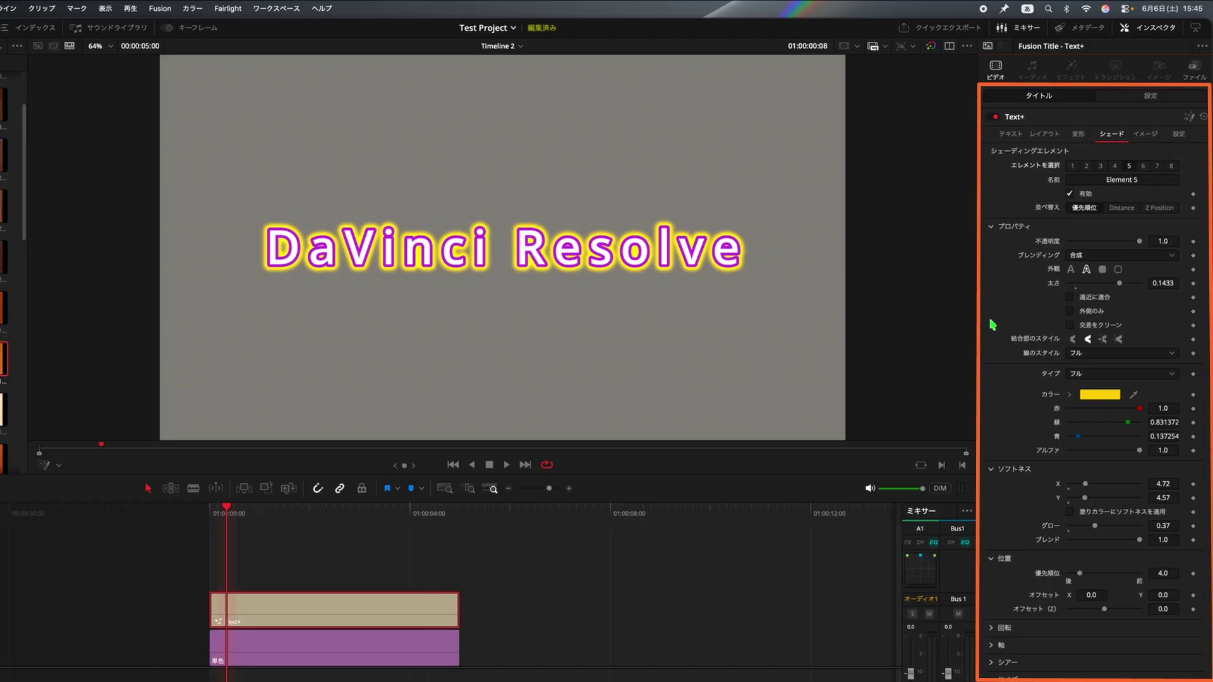
- Enable shading element 6 as a filled background box and set its level (レベル) to テキスト
{"action": "left_click", "coordinate": [1144, 167]}
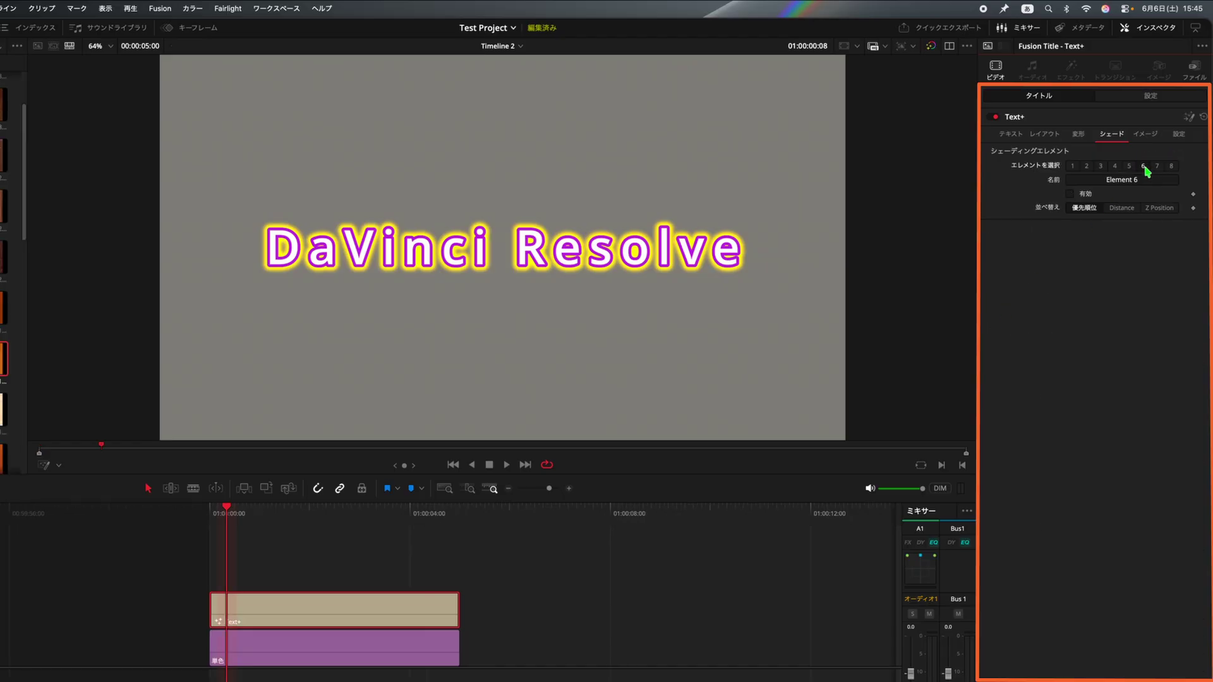
{"action": "left_click", "coordinate": [1070, 195]}
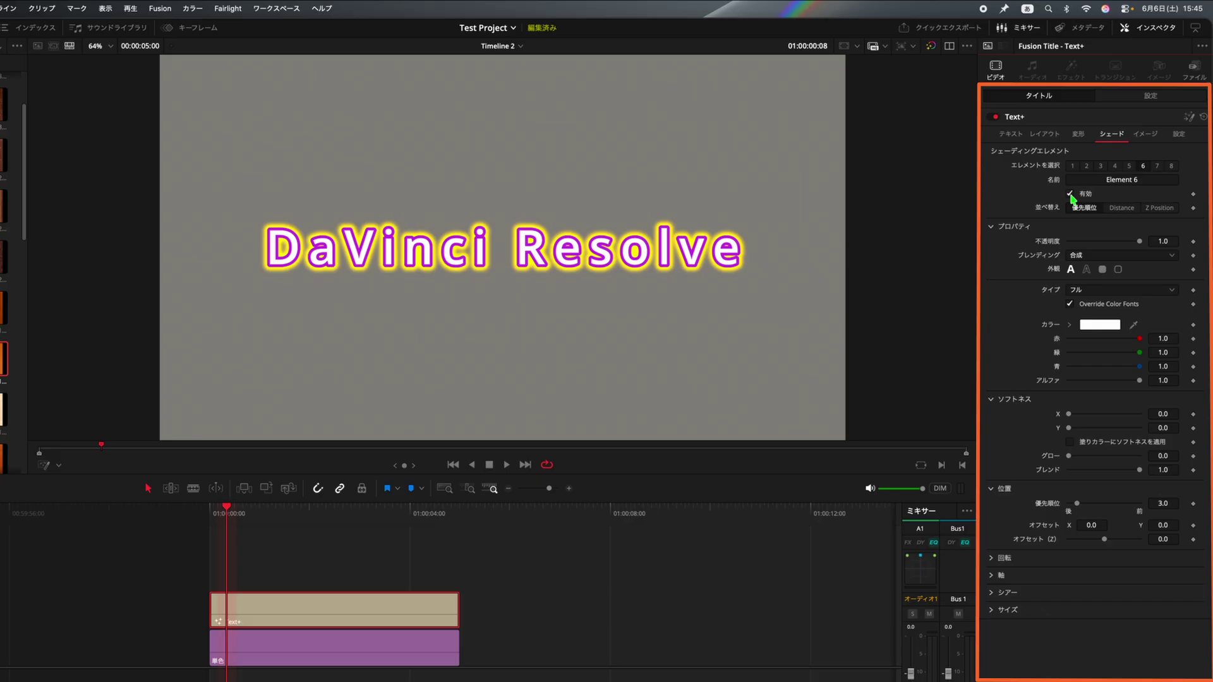
{"action": "left_click", "coordinate": [1103, 271]}
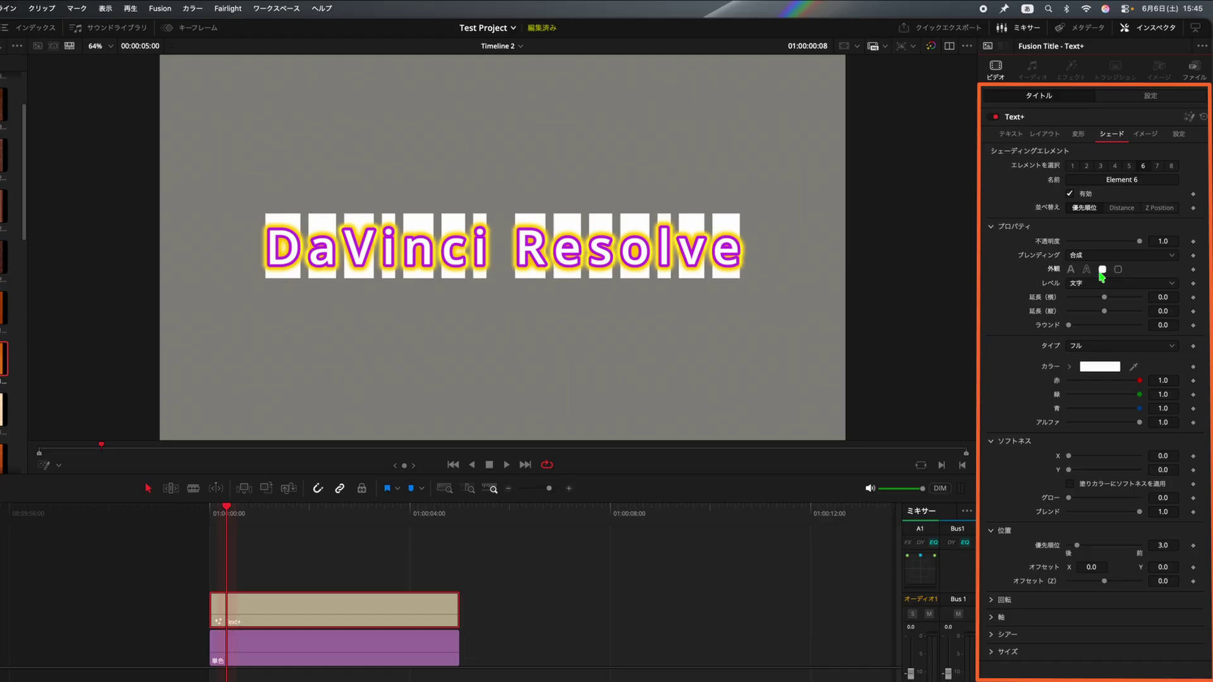
{"action": "left_click", "coordinate": [1127, 284]}
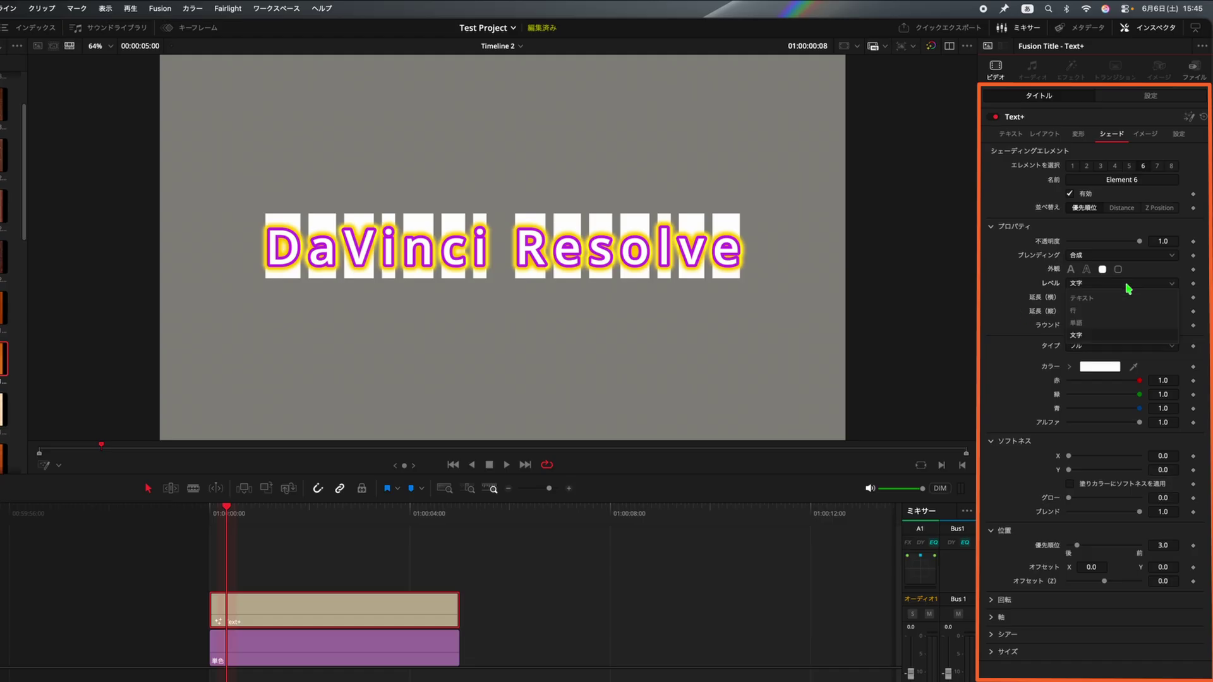
{"action": "left_click", "coordinate": [1112, 302]}
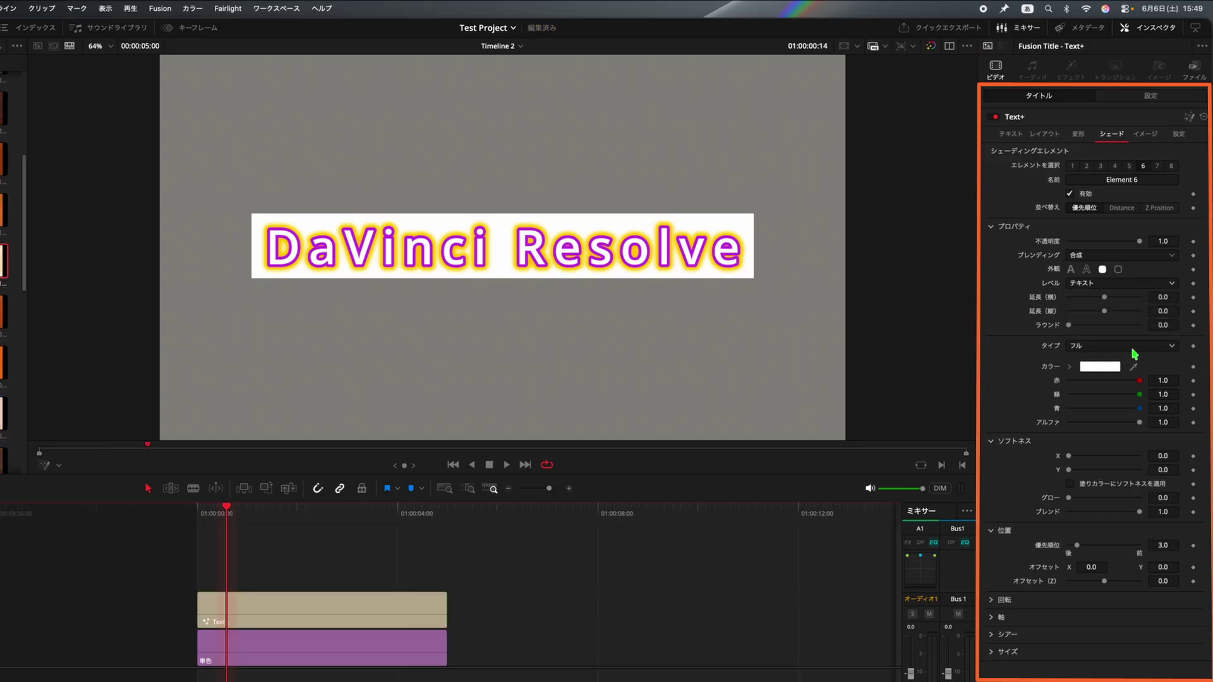
- Fill the background box with a wood texture クリップ image, extending it 0.38 horizontally and 0.1 vertically with roundness (ラウンド) 0.142
{"action": "left_click", "coordinate": [1147, 349]}
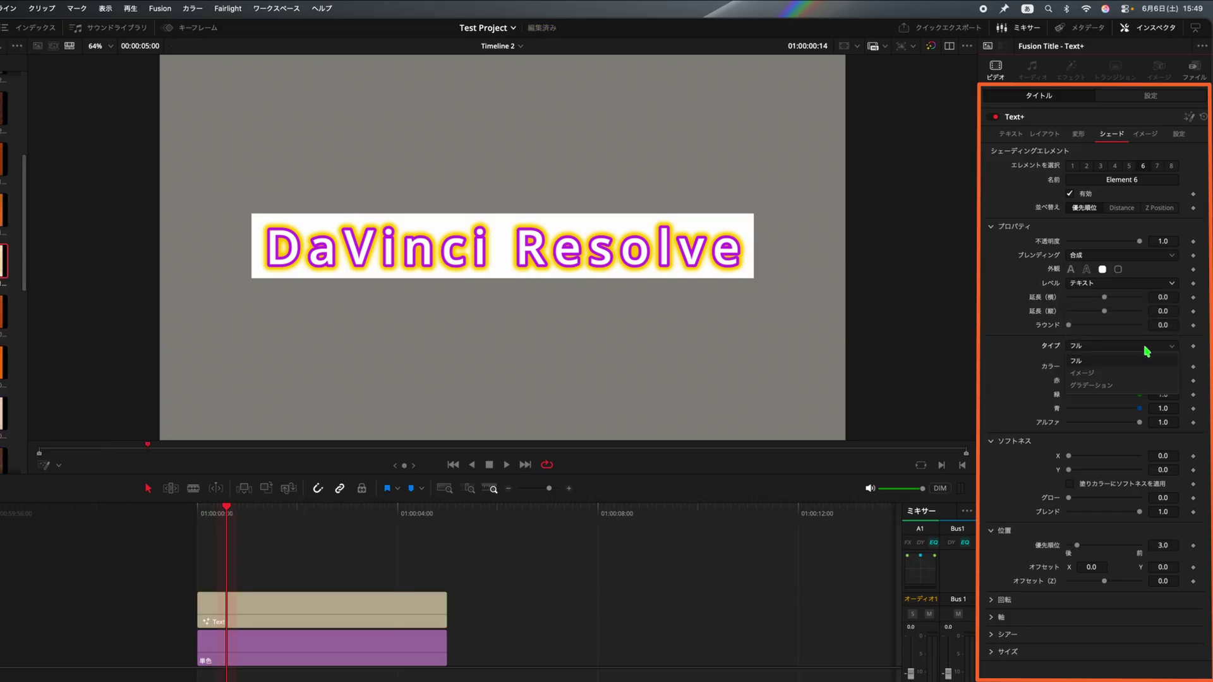
{"action": "left_click", "coordinate": [1125, 373]}
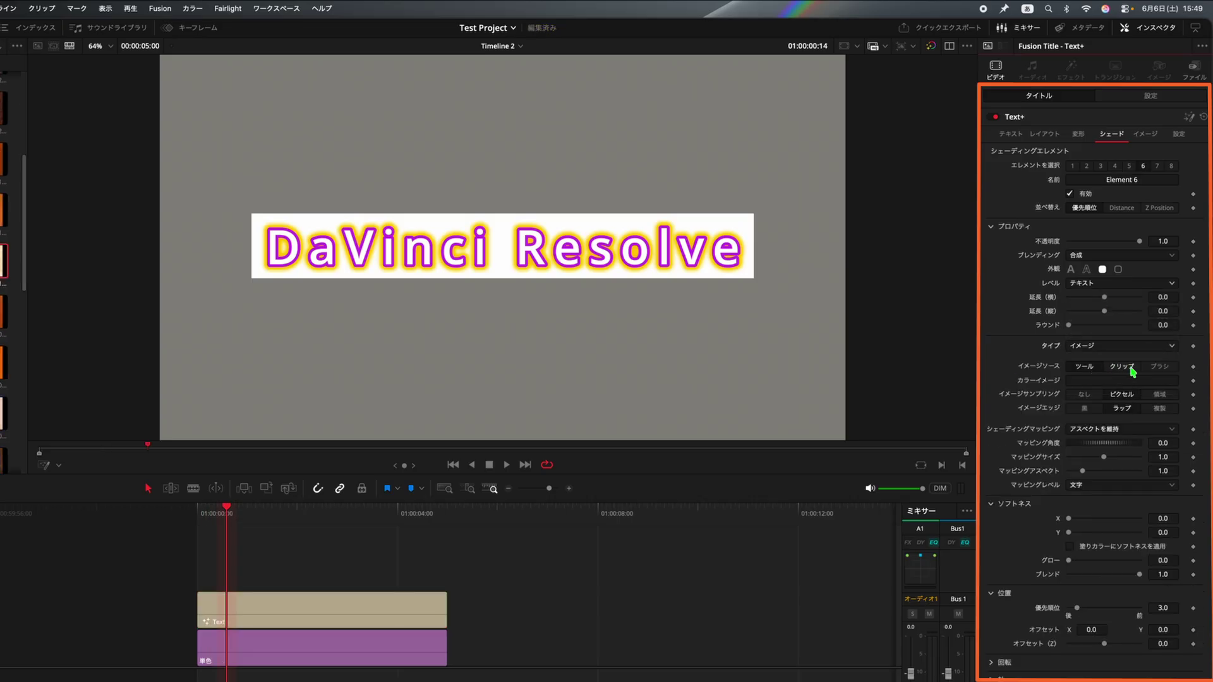
{"action": "left_click", "coordinate": [1134, 372]}
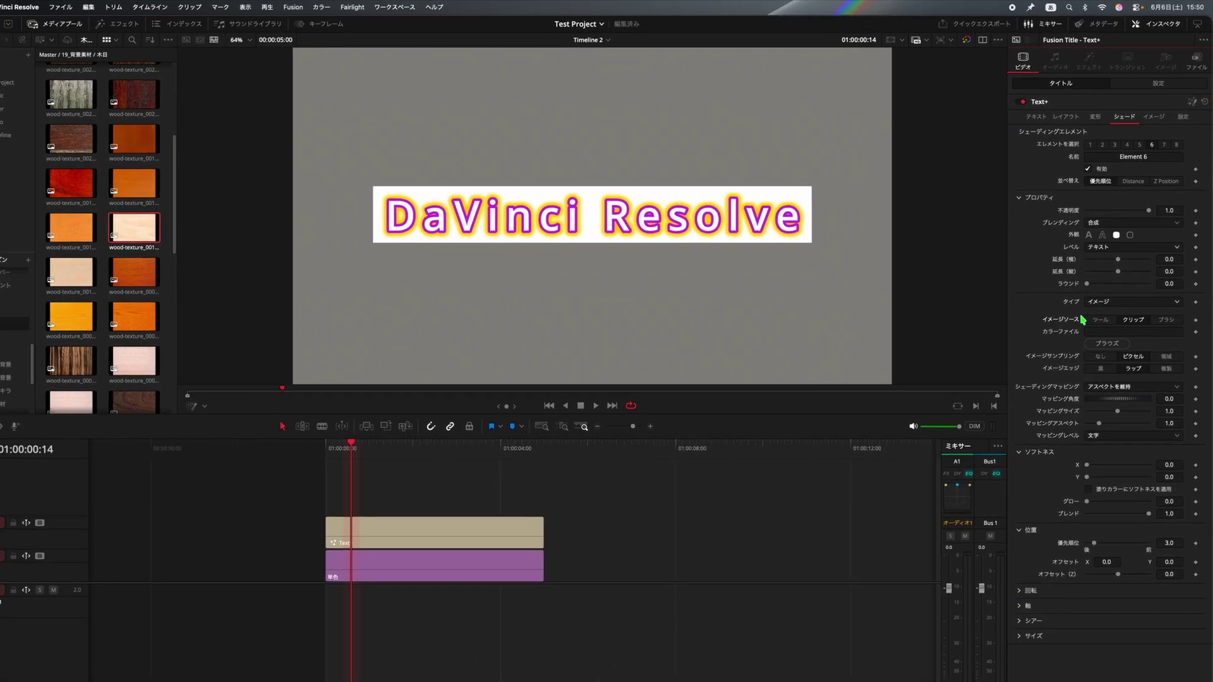
{"action": "left_click_drag", "start_coordinate": [134, 273], "coordinate": [1135, 322]}
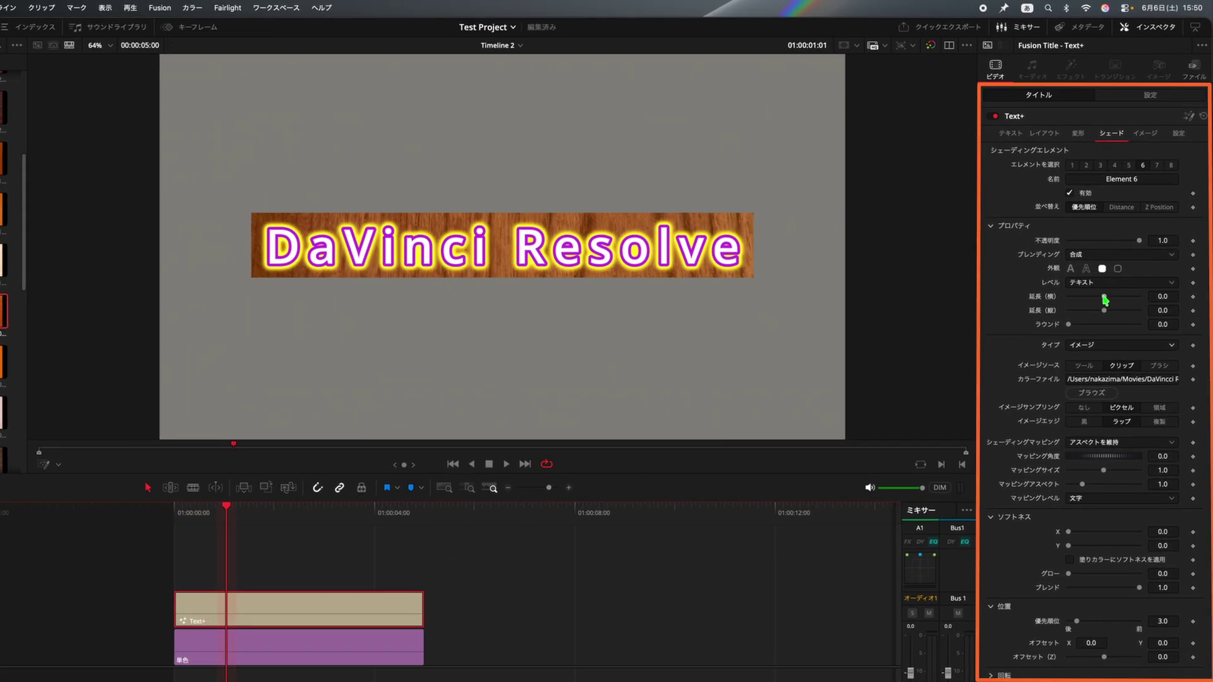
{"action": "left_click_drag", "start_coordinate": [1104, 296], "coordinate": [1078, 325]}
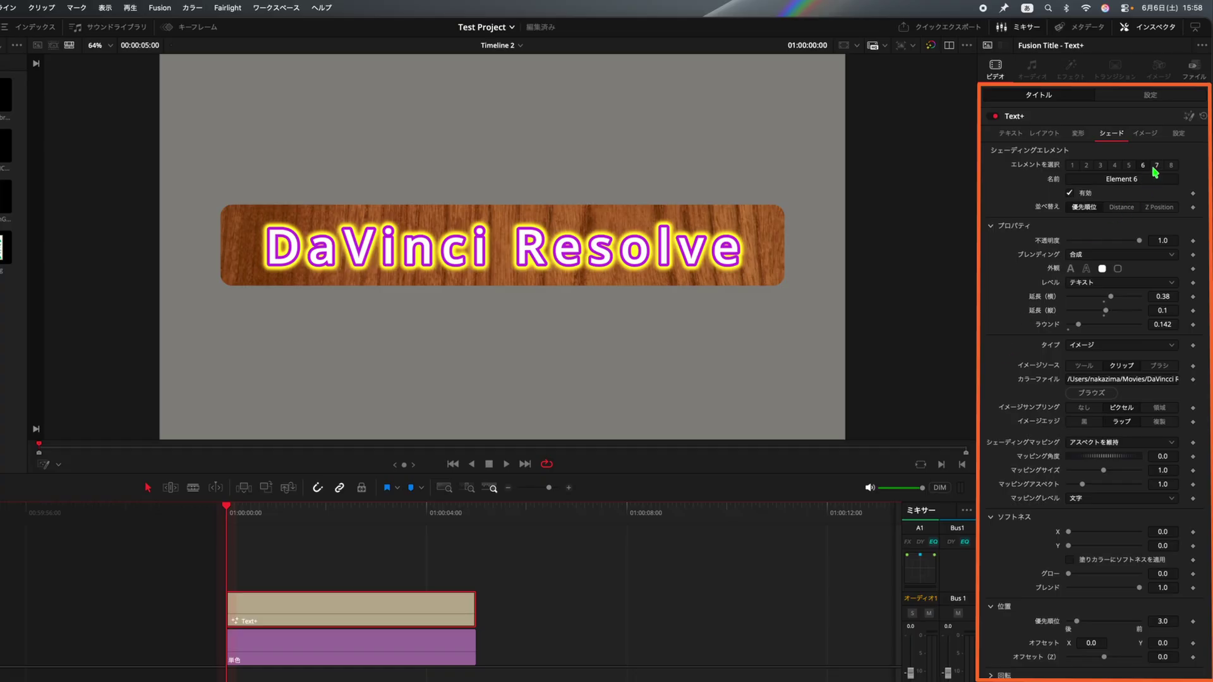
- Enable shading element 7 as a テキスト-level filled box, extended 0.451 horizontally and 0.168 vertically with roundness (ラウンド) 0.179
{"action": "left_click", "coordinate": [1157, 166]}
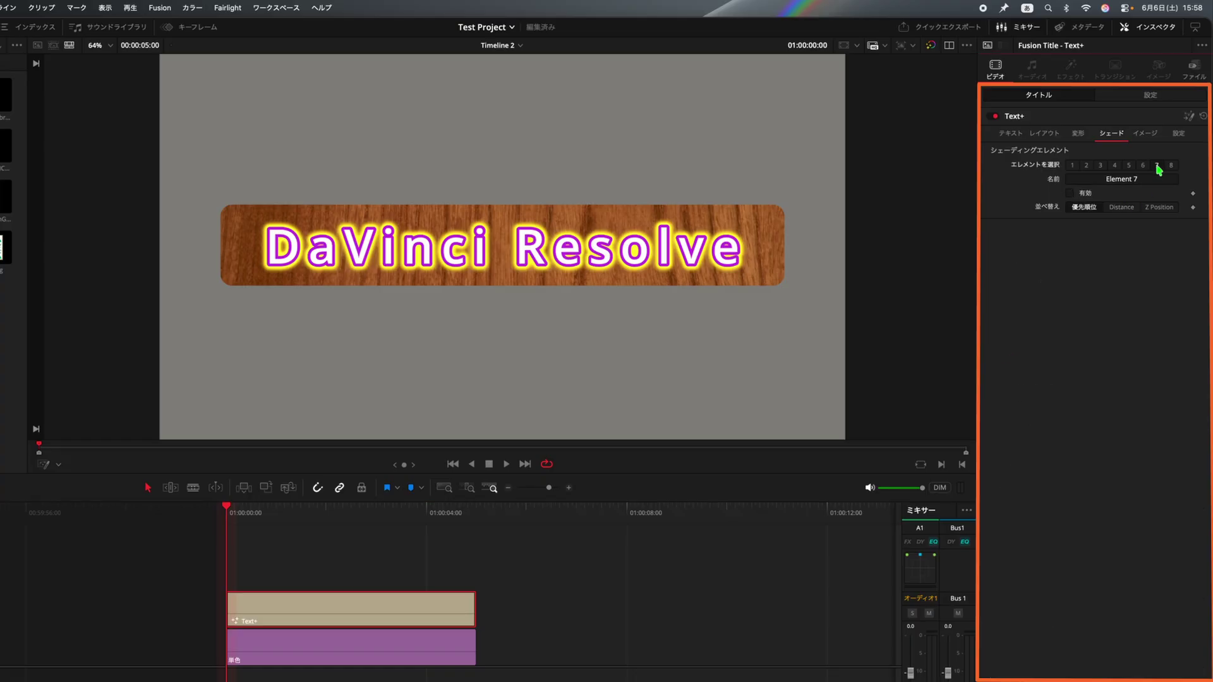
{"action": "left_click", "coordinate": [1070, 194]}
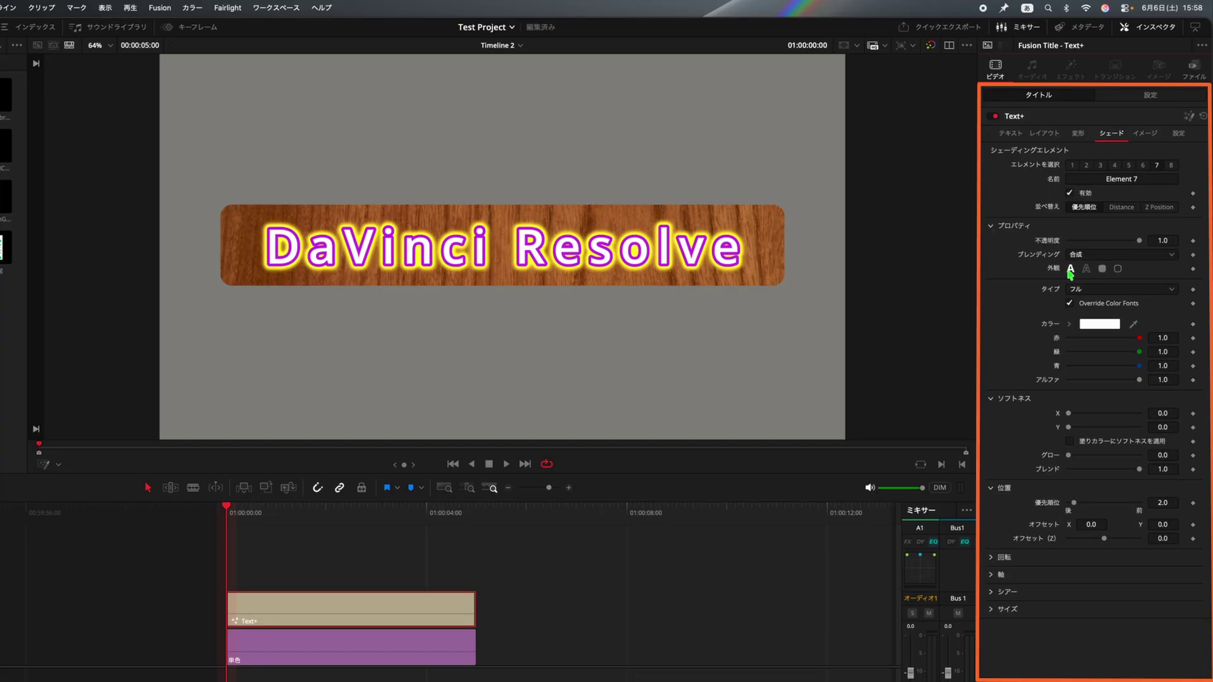
{"action": "left_click", "coordinate": [1101, 270]}
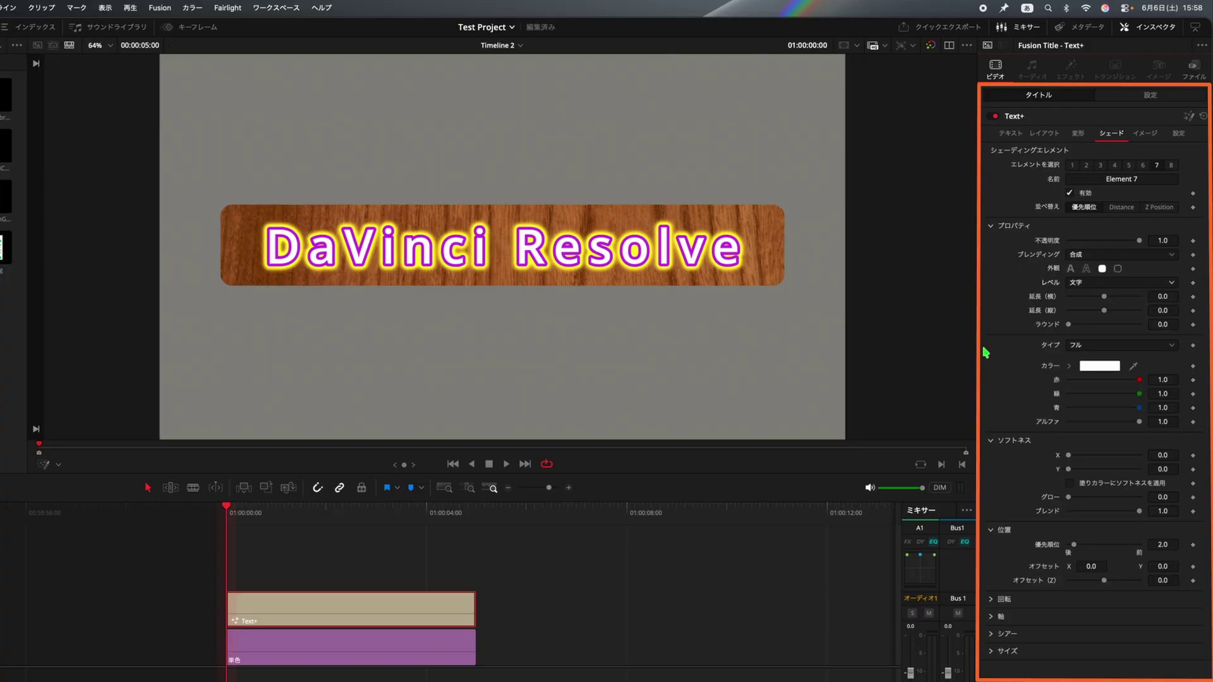
{"action": "left_click", "coordinate": [1093, 285]}
{"action": "left_click", "coordinate": [1090, 298]}
{"action": "left_click_drag", "start_coordinate": [1105, 297], "coordinate": [1156, 297]}
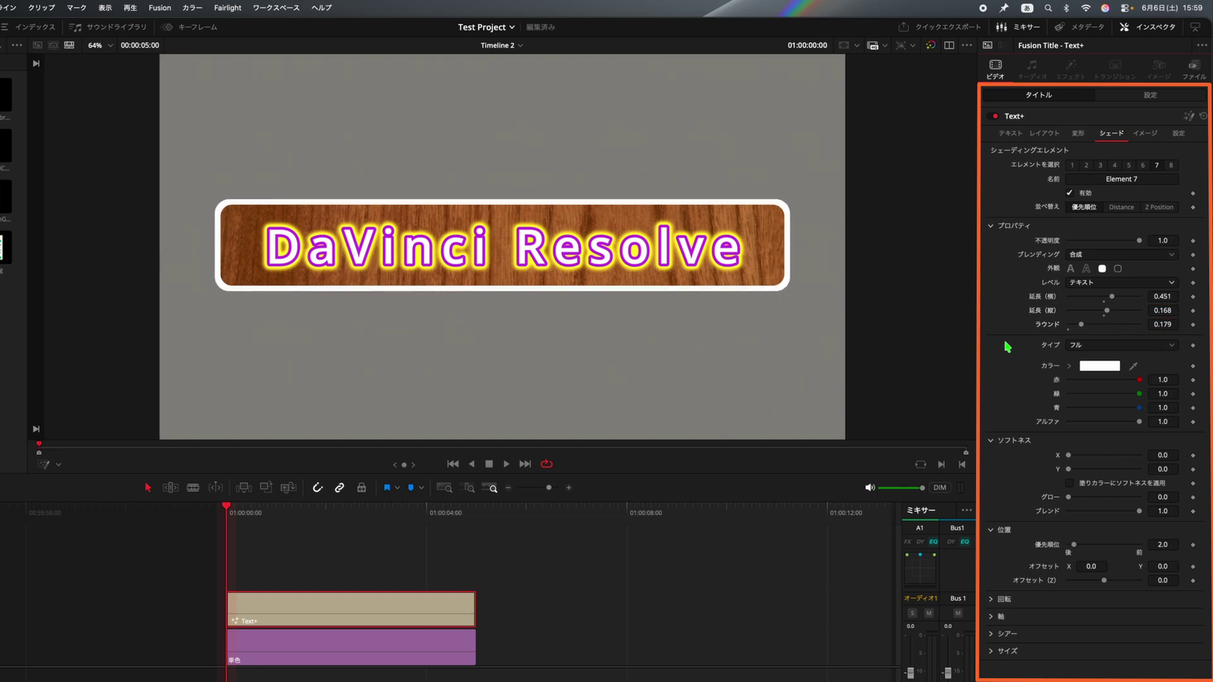
- Color shading element 7's box orange as a frame around the wood background
{"action": "left_click", "coordinate": [1104, 368]}
{"action": "left_click_drag", "start_coordinate": [898, 527], "coordinate": [902, 503]}
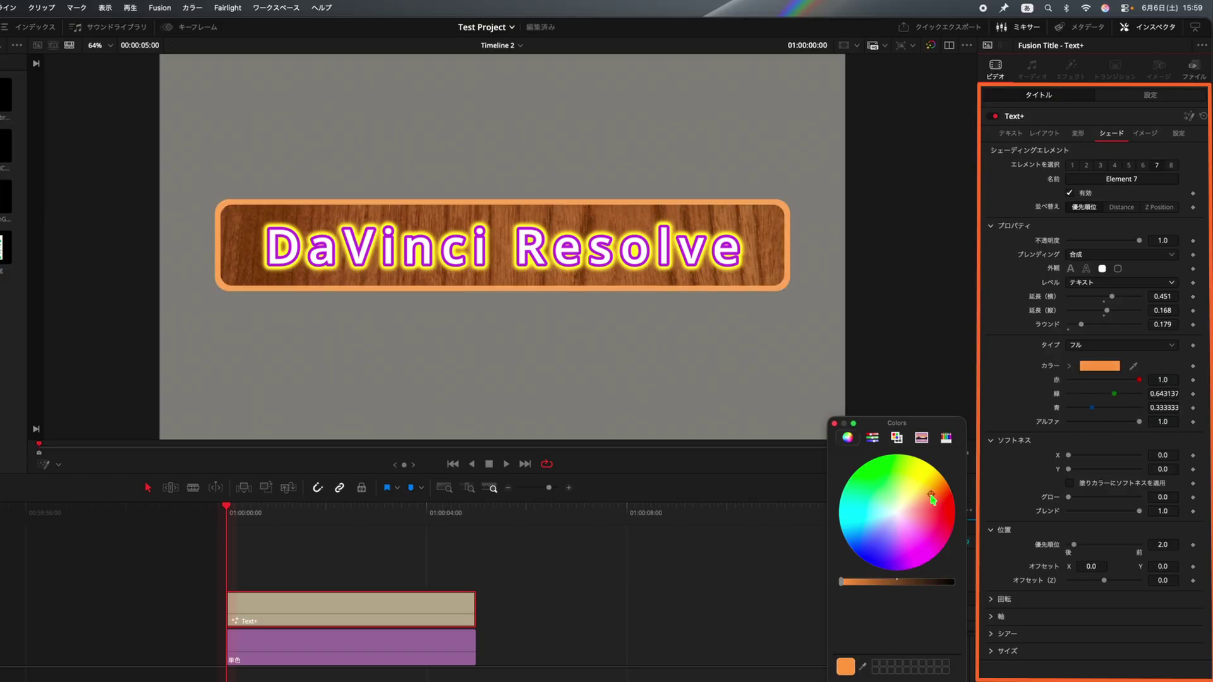
{"action": "left_click_drag", "start_coordinate": [933, 500], "coordinate": [939, 503]}
{"action": "key", "text": "super+w"}
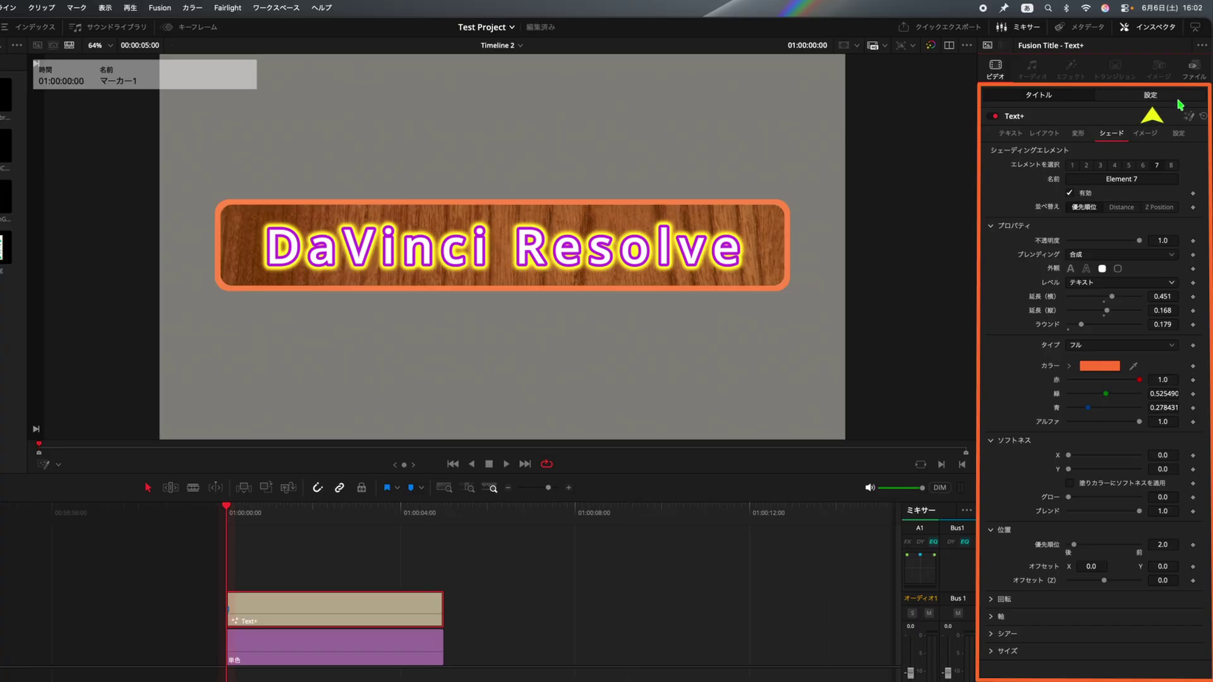
- Try adjusting the title clip's zoom in its general transform settings
{"action": "left_click", "coordinate": [1178, 99]}
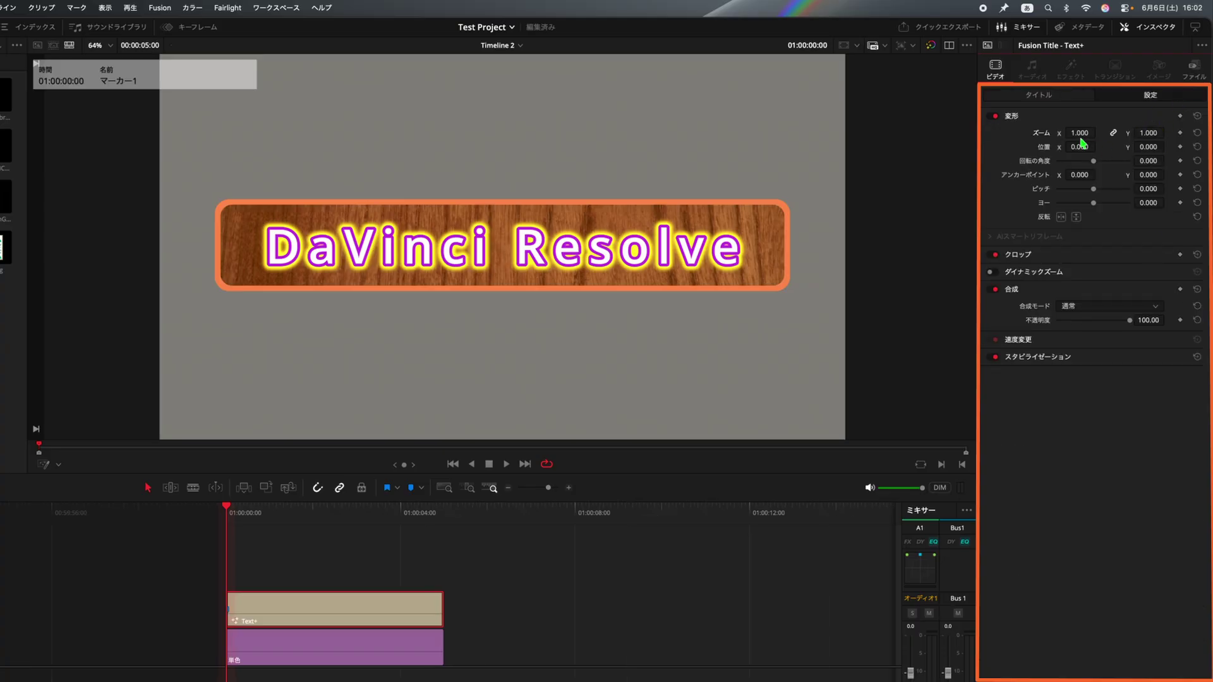
{"action": "left_click_drag", "start_coordinate": [1080, 132], "coordinate": [1104, 147]}
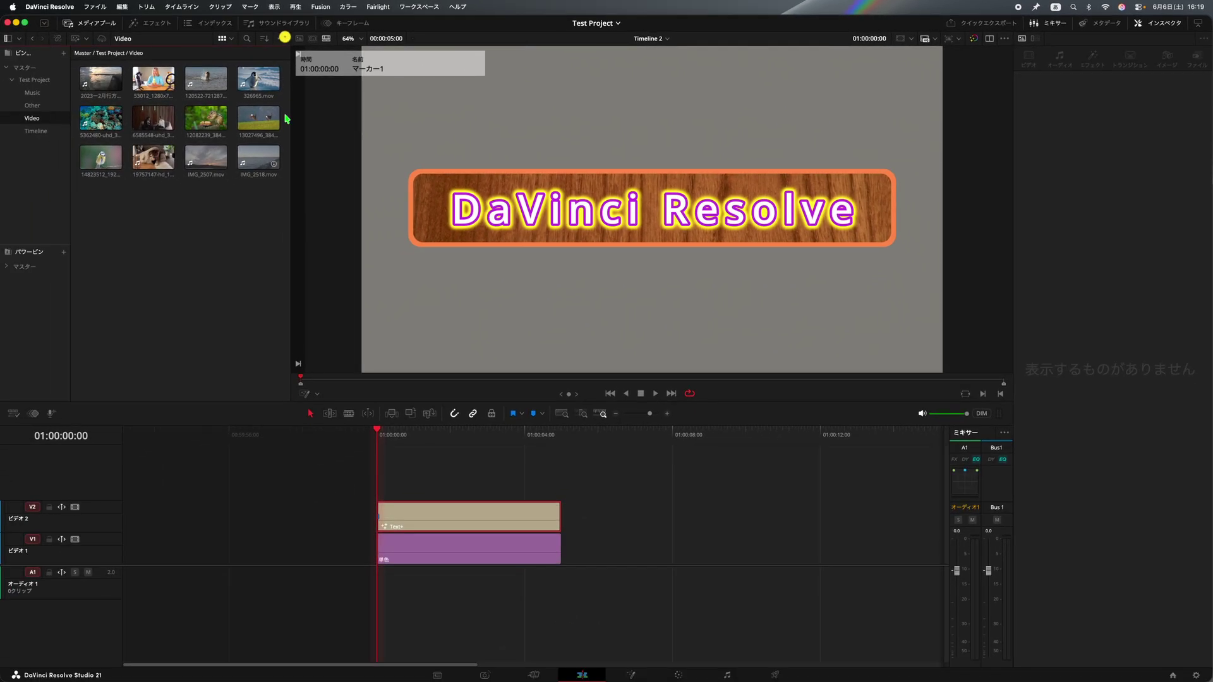
- Open the マスター power bin and store the formatted Text+ title from the timeline in it
{"action": "left_click", "coordinate": [282, 38]}
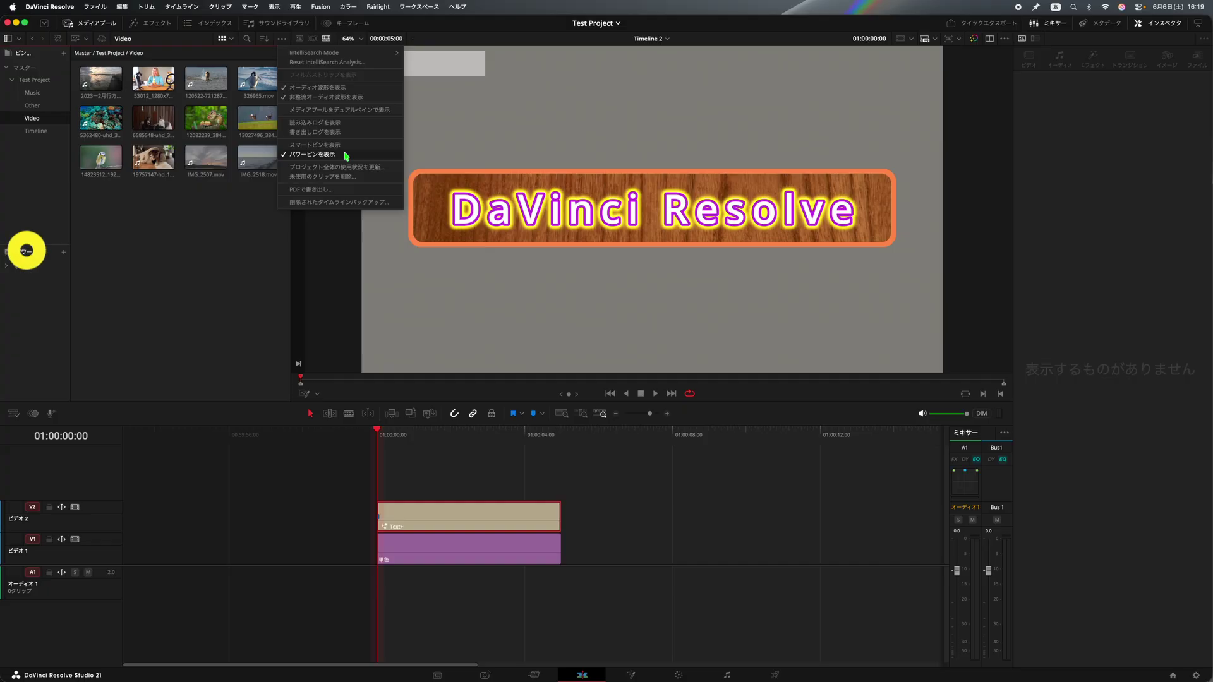
{"action": "left_click", "coordinate": [228, 222]}
{"action": "left_click", "coordinate": [27, 272]}
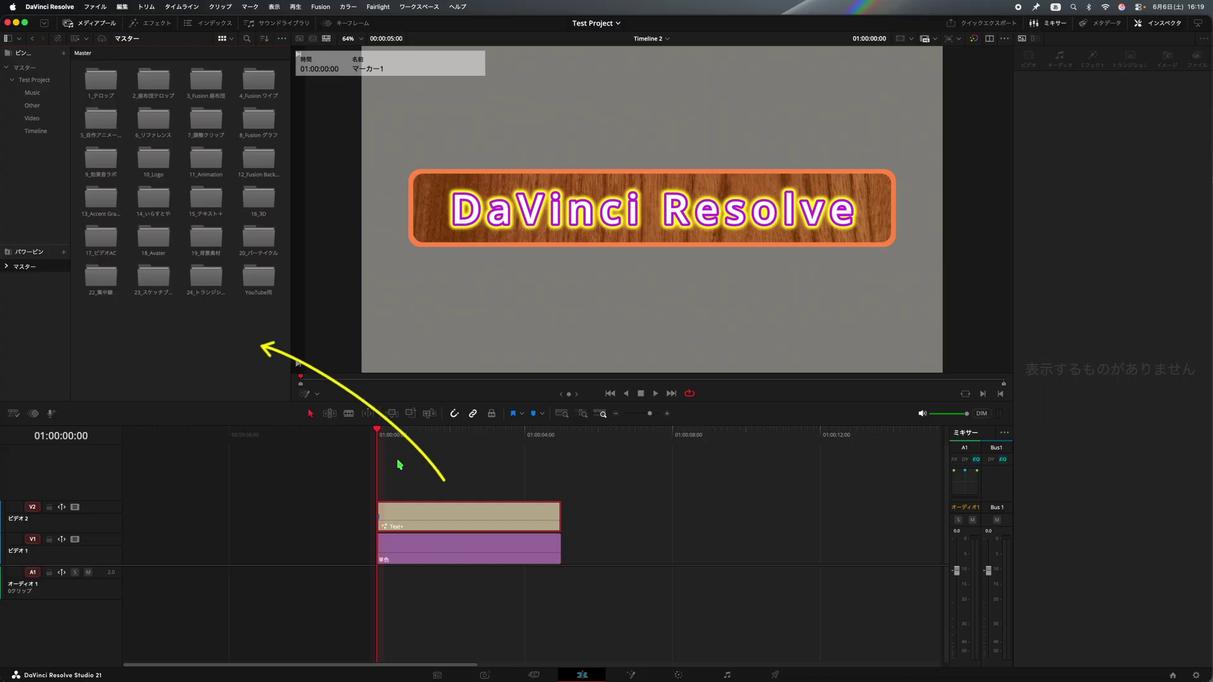
{"action": "left_click", "coordinate": [432, 523]}
{"action": "left_click_drag", "start_coordinate": [432, 523], "coordinate": [250, 321]}
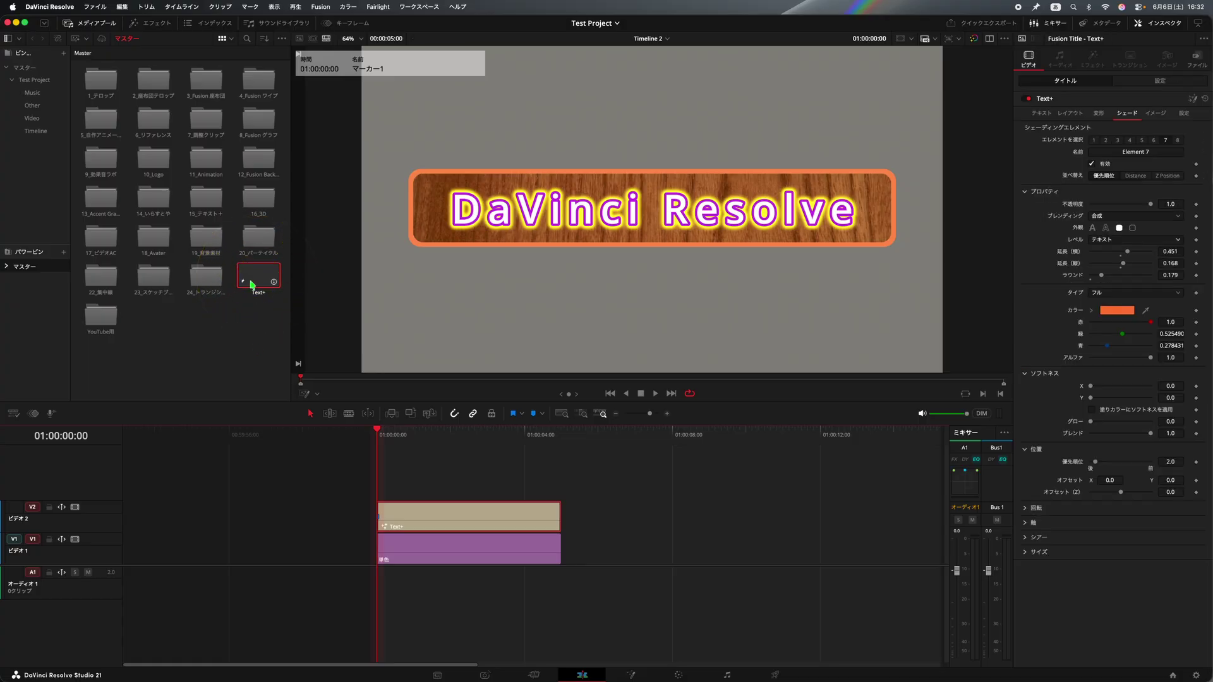
- Try placing the saved Text+ title from the power bin on the timeline after the existing clips and playing it
{"action": "mouse_move", "coordinate": [252, 278]}
{"action": "left_mouse_down"}
{"action": "mouse_move", "coordinate": [529, 427]}
{"action": "mouse_move", "coordinate": [618, 523]}
{"action": "mouse_move", "coordinate": [613, 555]}
{"action": "left_mouse_up"}
{"action": "left_click", "coordinate": [613, 555]}
{"action": "key", "text": "space"}
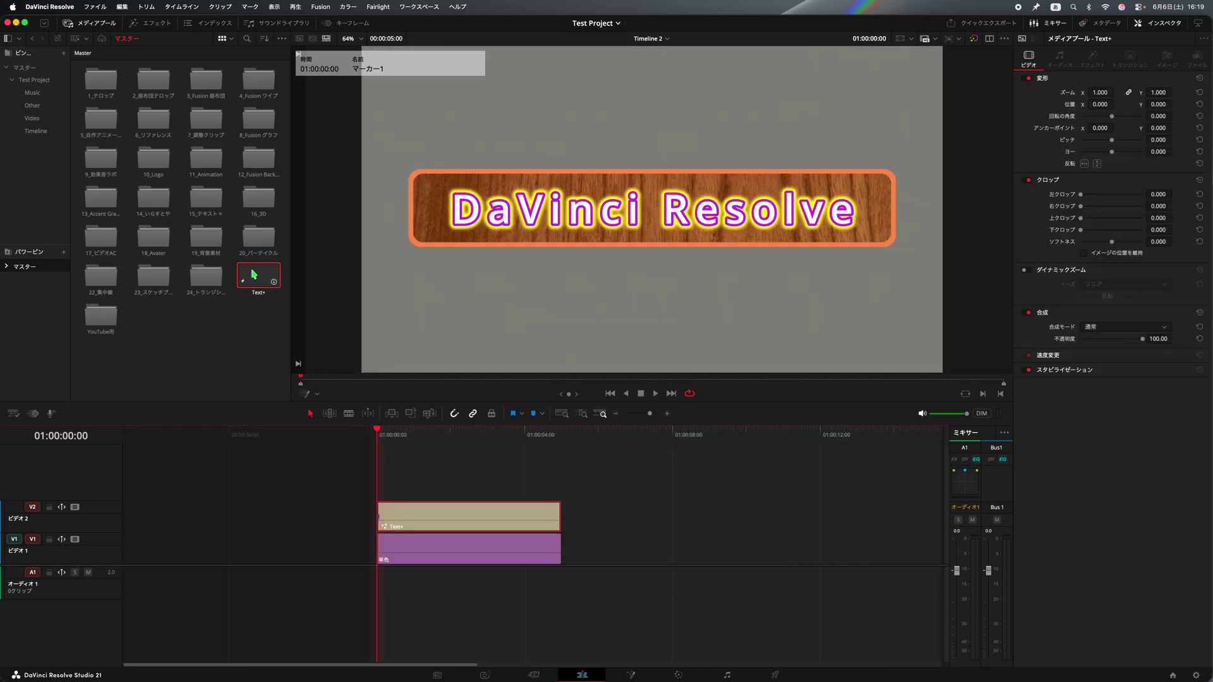
- Preview the saved Text+ title and delete it from the power bin
{"action": "double_click", "coordinate": [254, 274]}
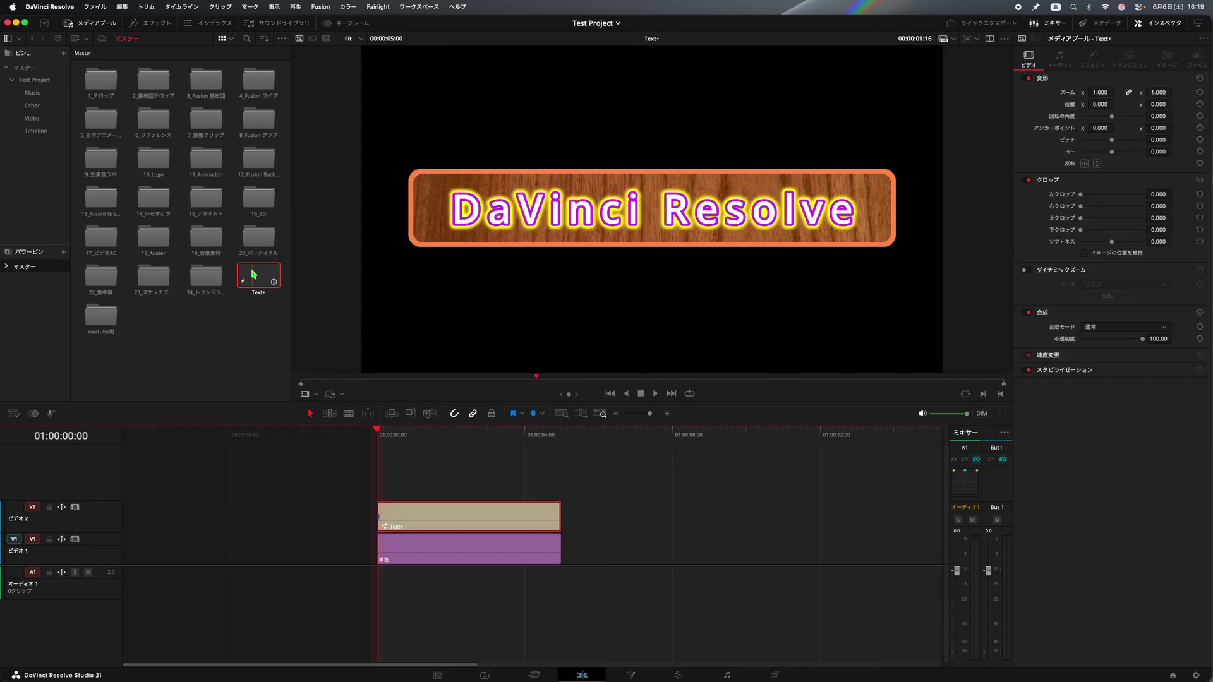
{"action": "right_click", "coordinate": [253, 275]}
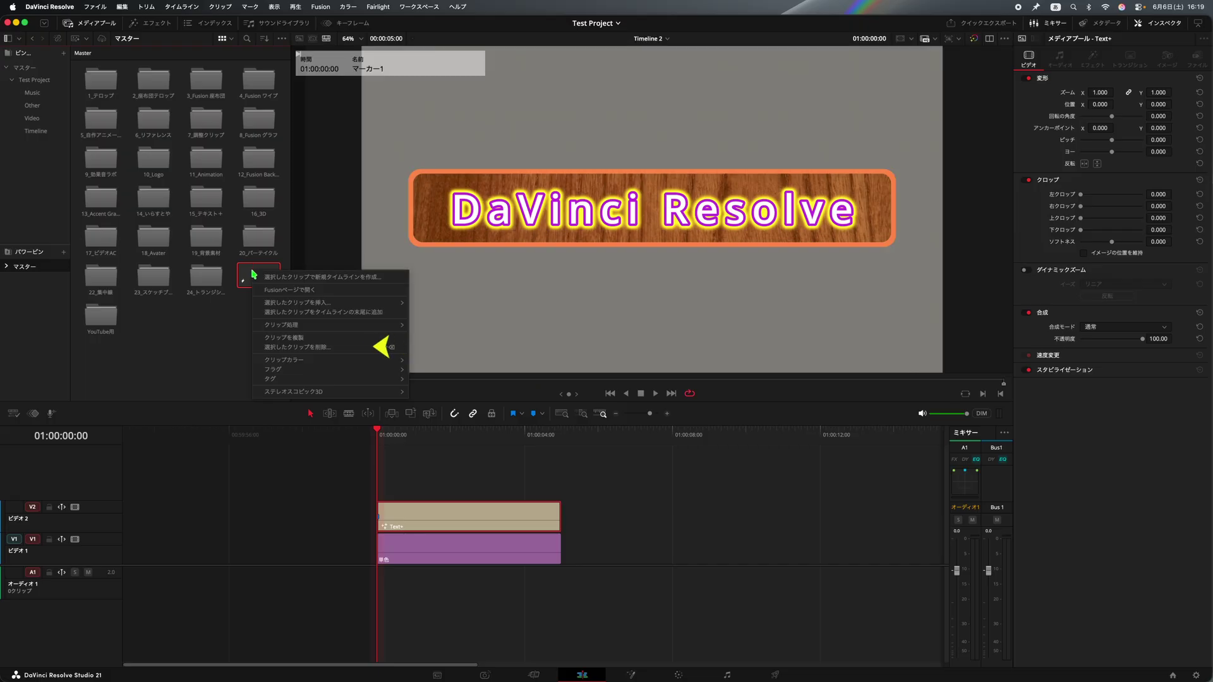
{"action": "left_click", "coordinate": [342, 349]}
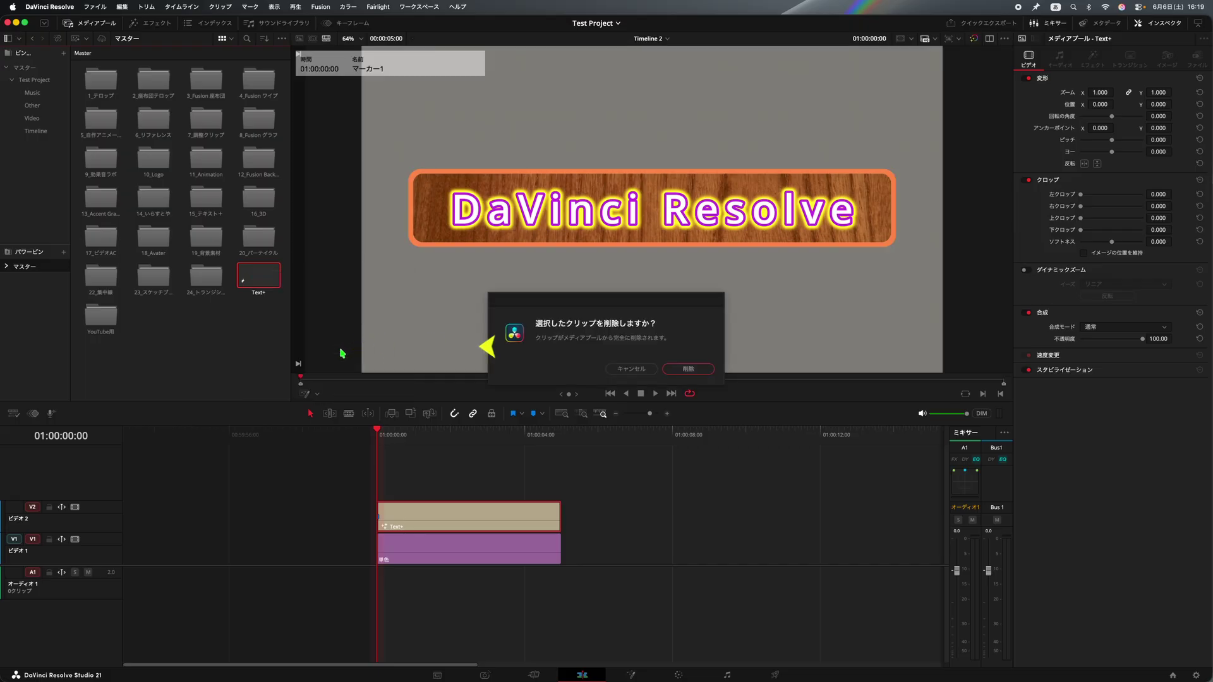
{"action": "left_click", "coordinate": [689, 369]}
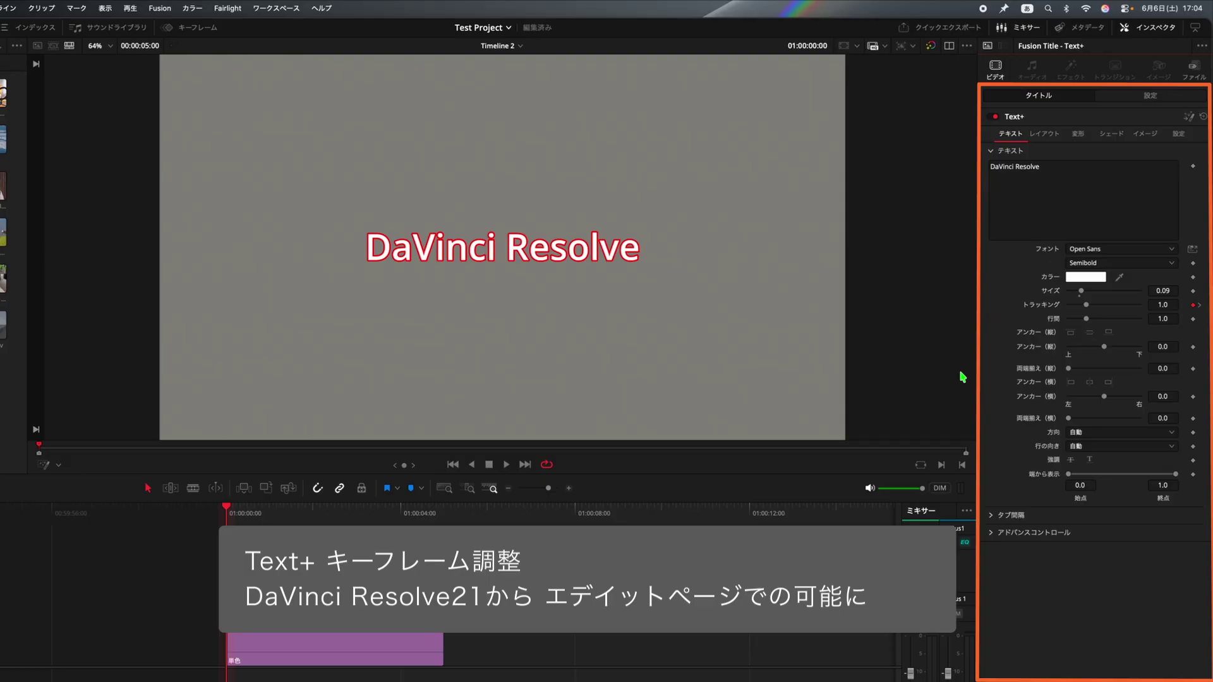
- Examine shading elements 1 and 2 of the plain red-outlined Text+ title
{"action": "left_click", "coordinate": [1112, 134]}
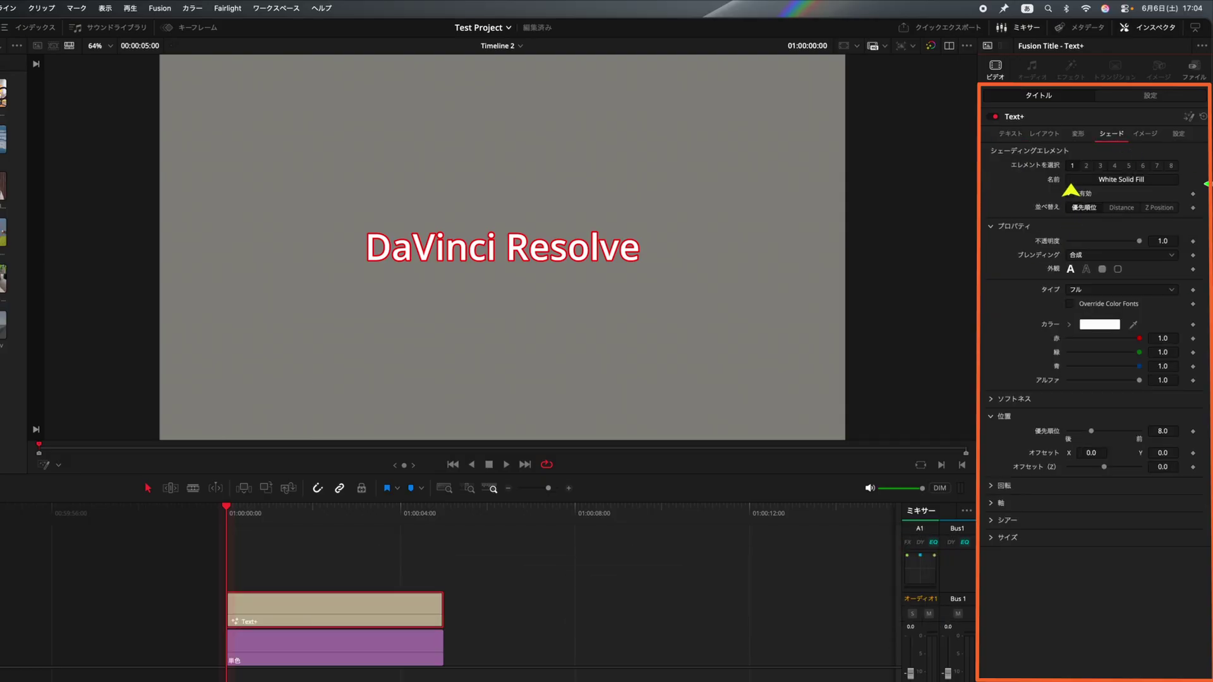
{"action": "left_click", "coordinate": [1087, 165]}
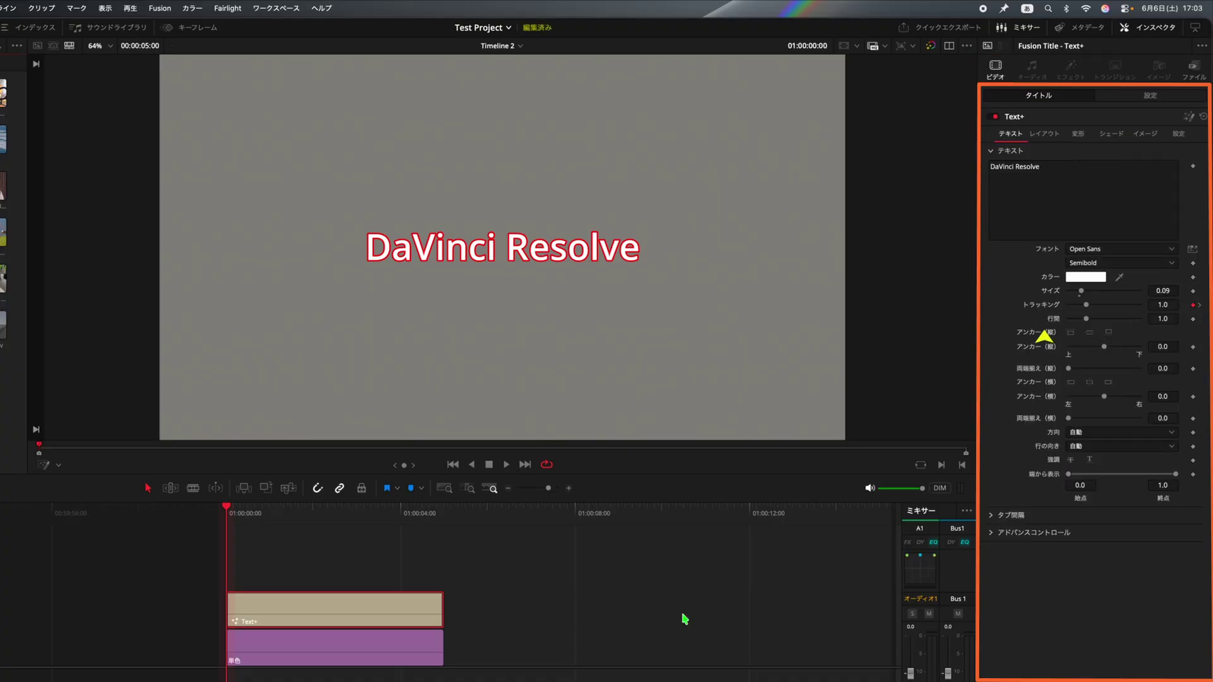
- Keyframe shading element 1's opacity from 1.0 at the clip start down to the minimum at 01:00:03:00, and play the title from the beginning
{"action": "key", "text": "space"}
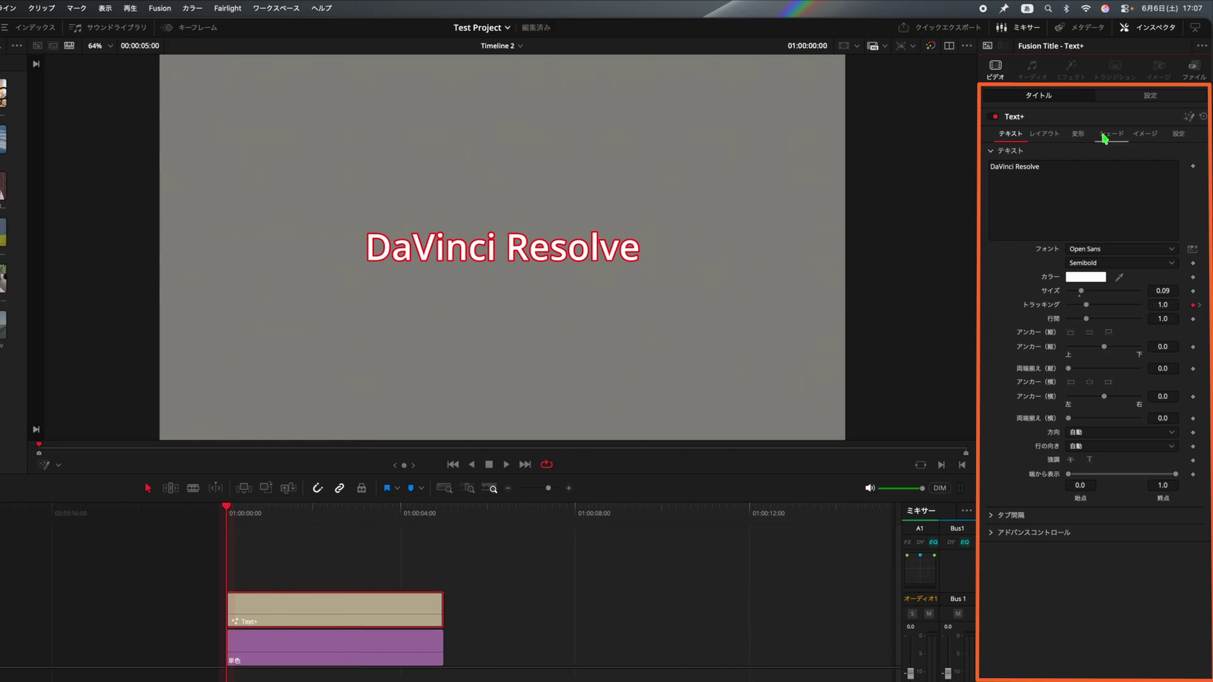
{"action": "left_click", "coordinate": [1104, 135]}
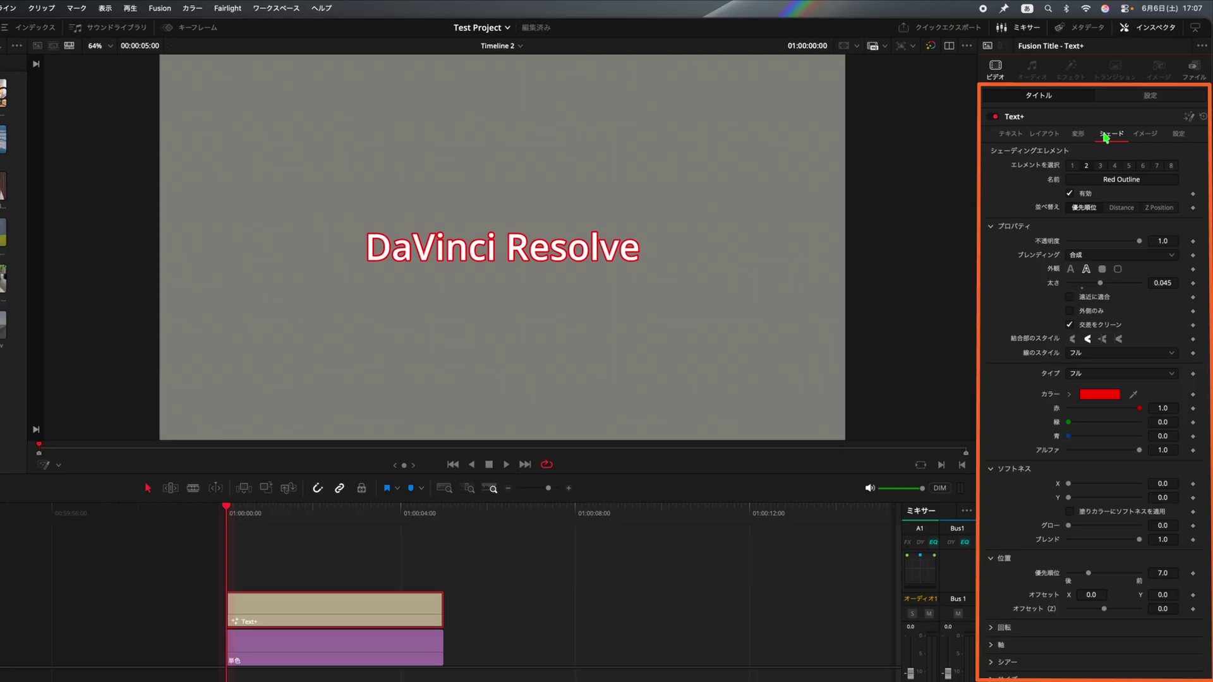
{"action": "left_click", "coordinate": [1072, 165]}
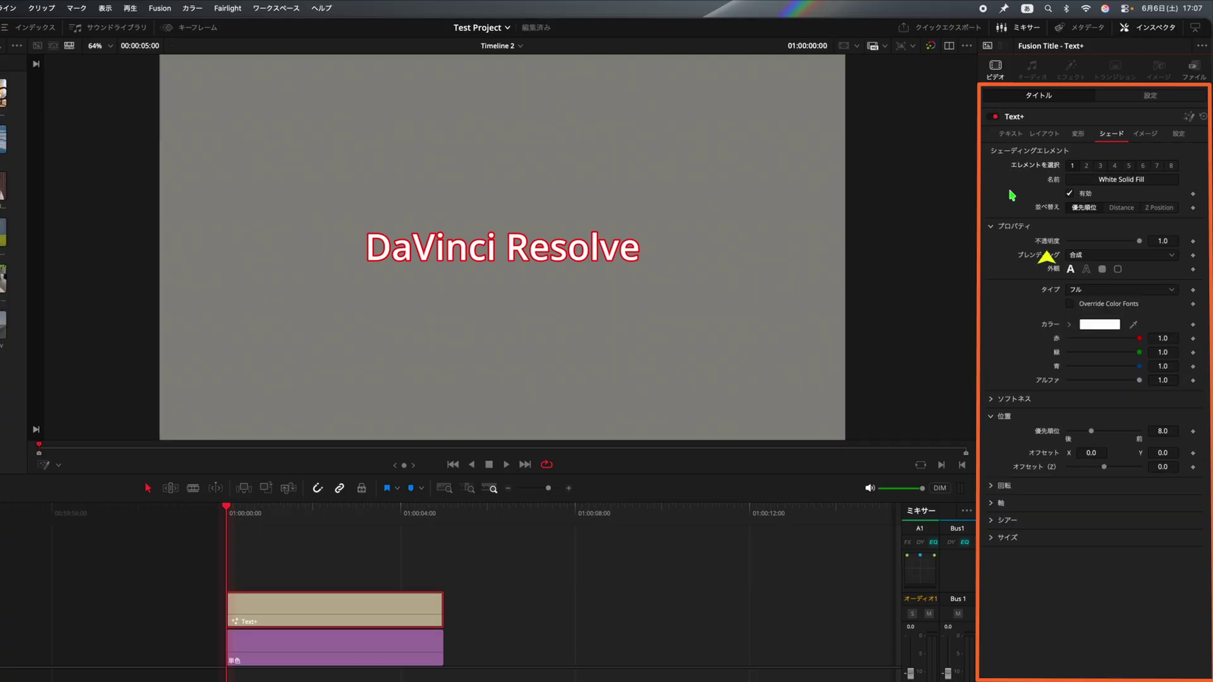
{"action": "left_click", "coordinate": [1193, 241]}
{"action": "key", "text": "shift+Right"}
{"action": "key", "text": "shift+Right"}
{"action": "key", "text": "shift+Right"}
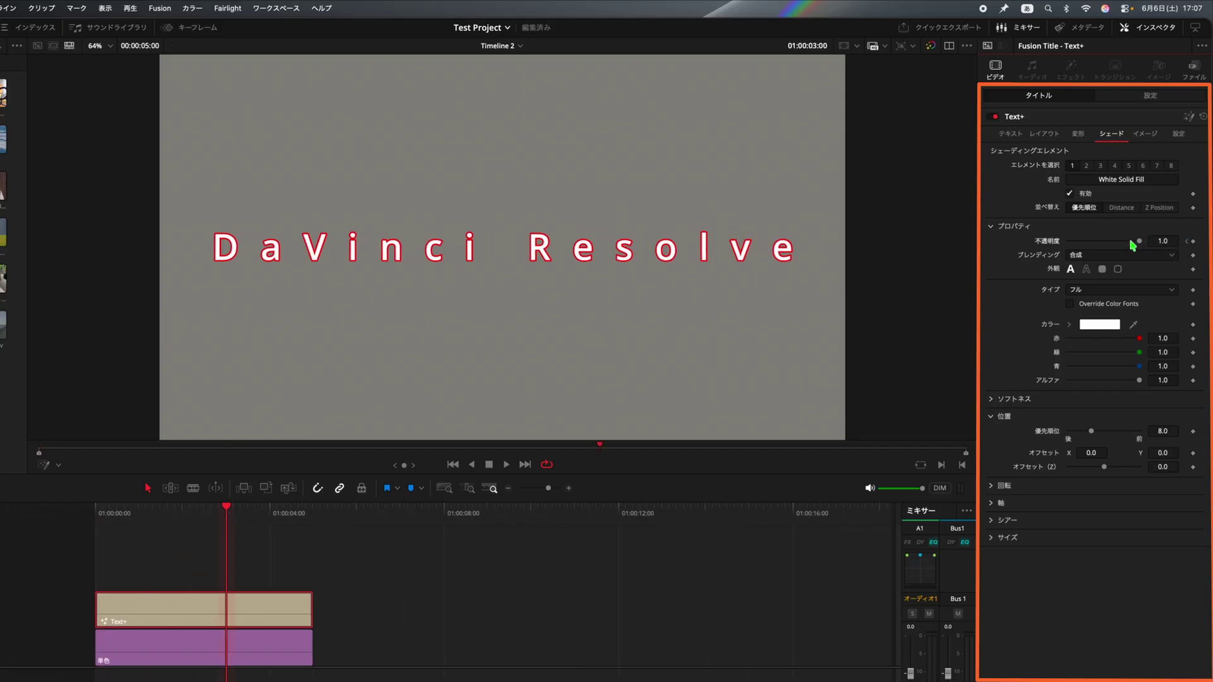
{"action": "left_click_drag", "start_coordinate": [1138, 243], "coordinate": [1061, 245]}
{"action": "key", "text": "Home"}
{"action": "key", "text": "space"}
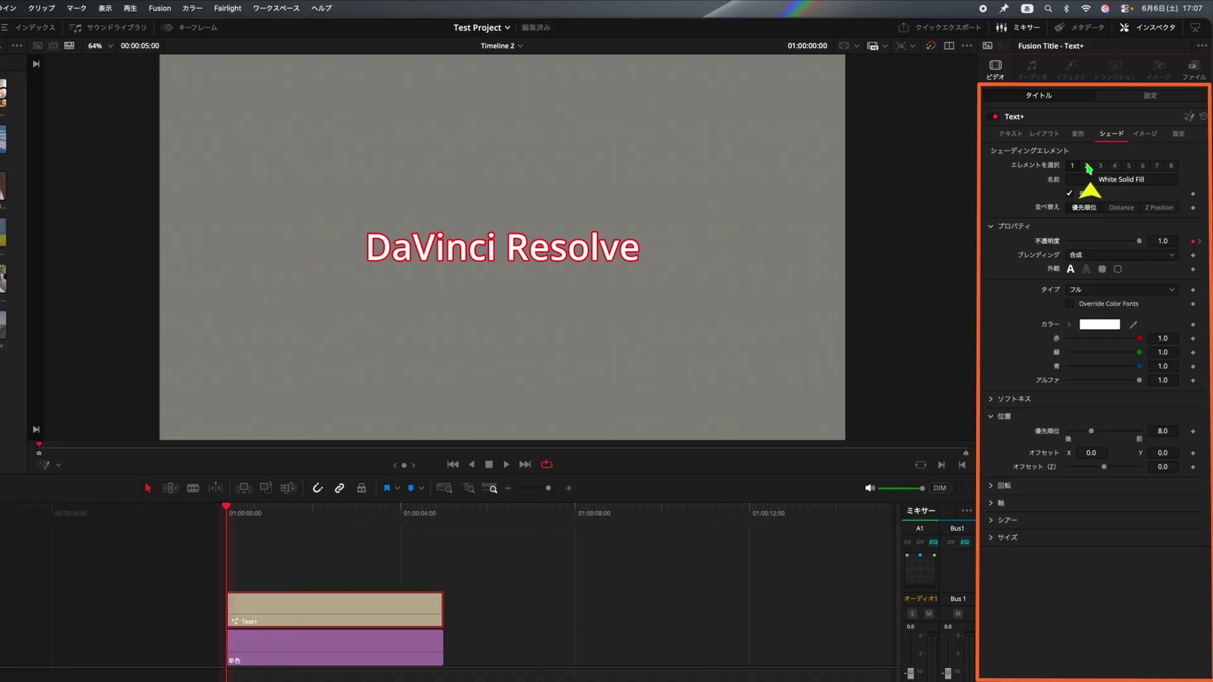
- Connect shading element 2's opacity to the Template's 不透明度1 so the red outline follows the same fade, and play the title
{"action": "left_click", "coordinate": [1087, 166]}
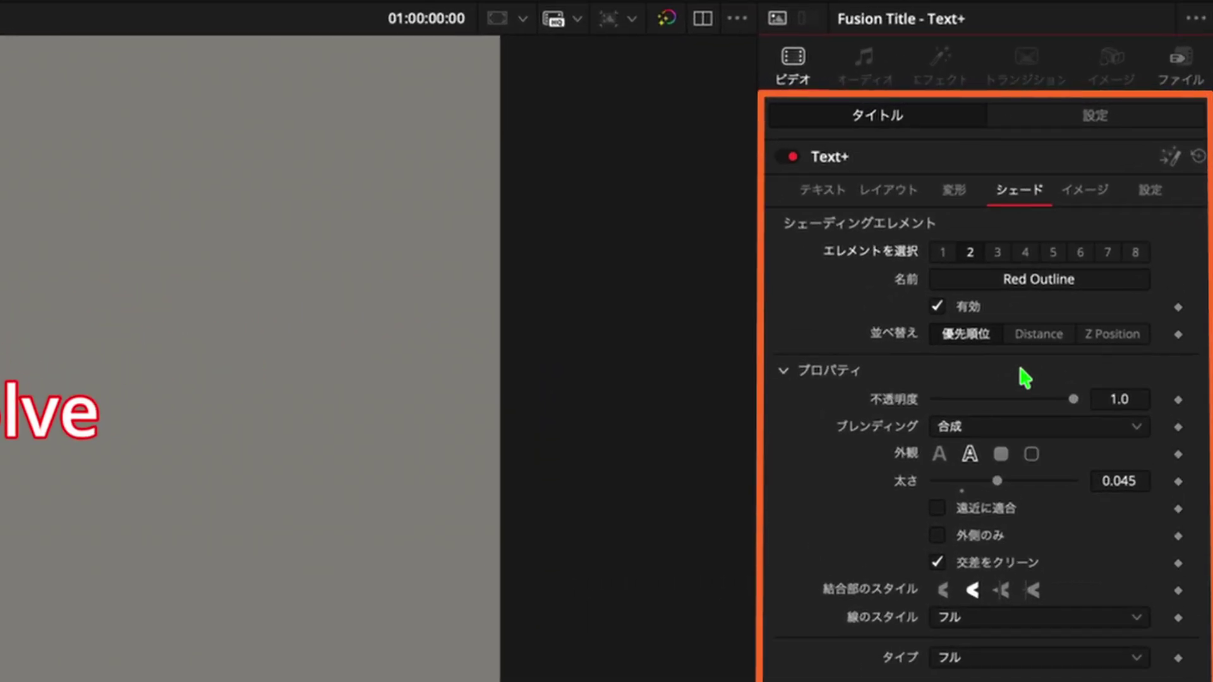
{"action": "right_click", "coordinate": [904, 397]}
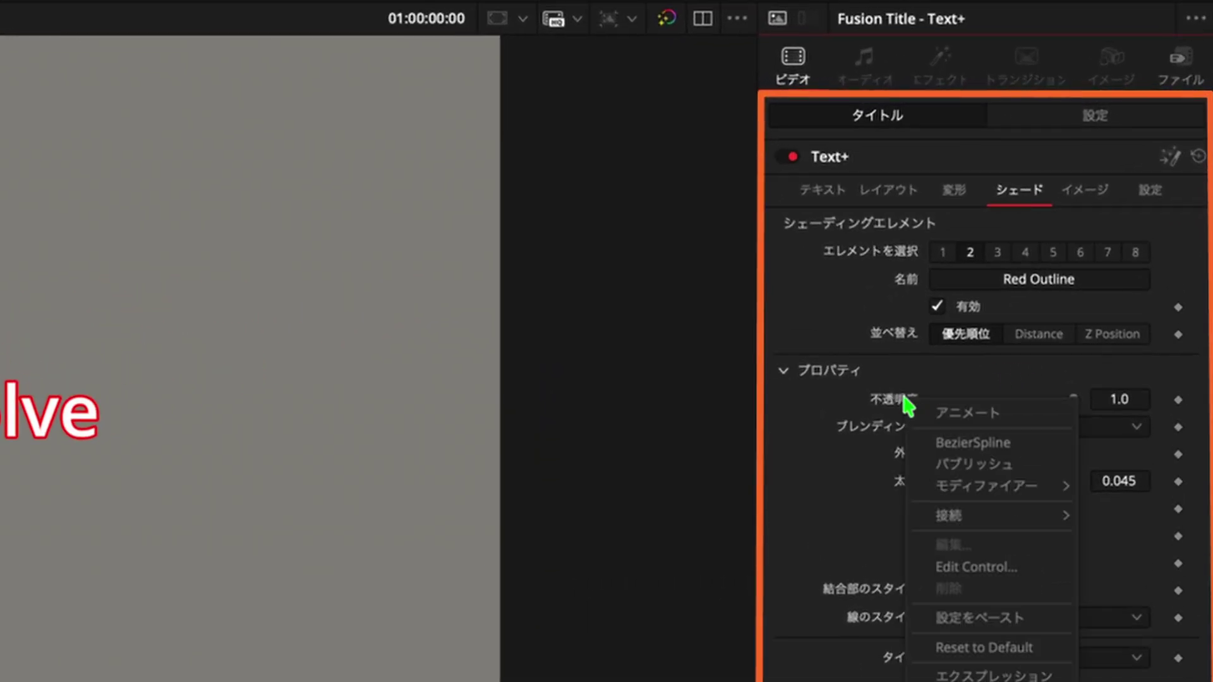
{"action": "mouse_move", "coordinate": [950, 524]}
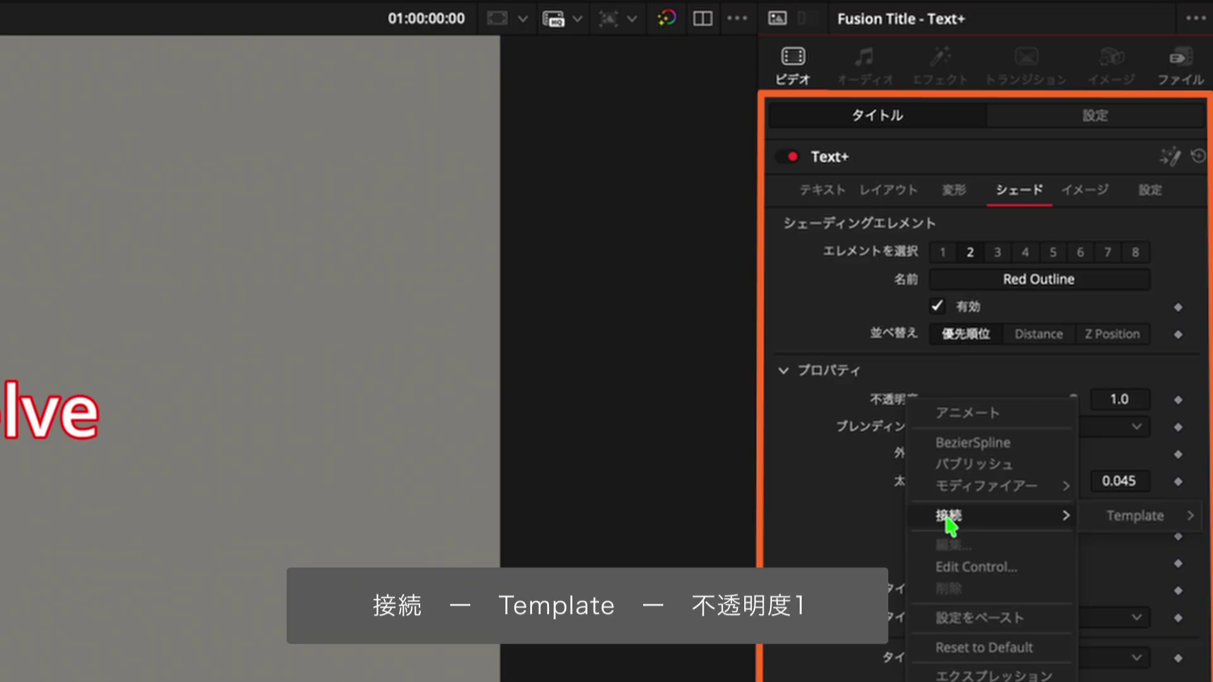
{"action": "mouse_move", "coordinate": [1131, 519]}
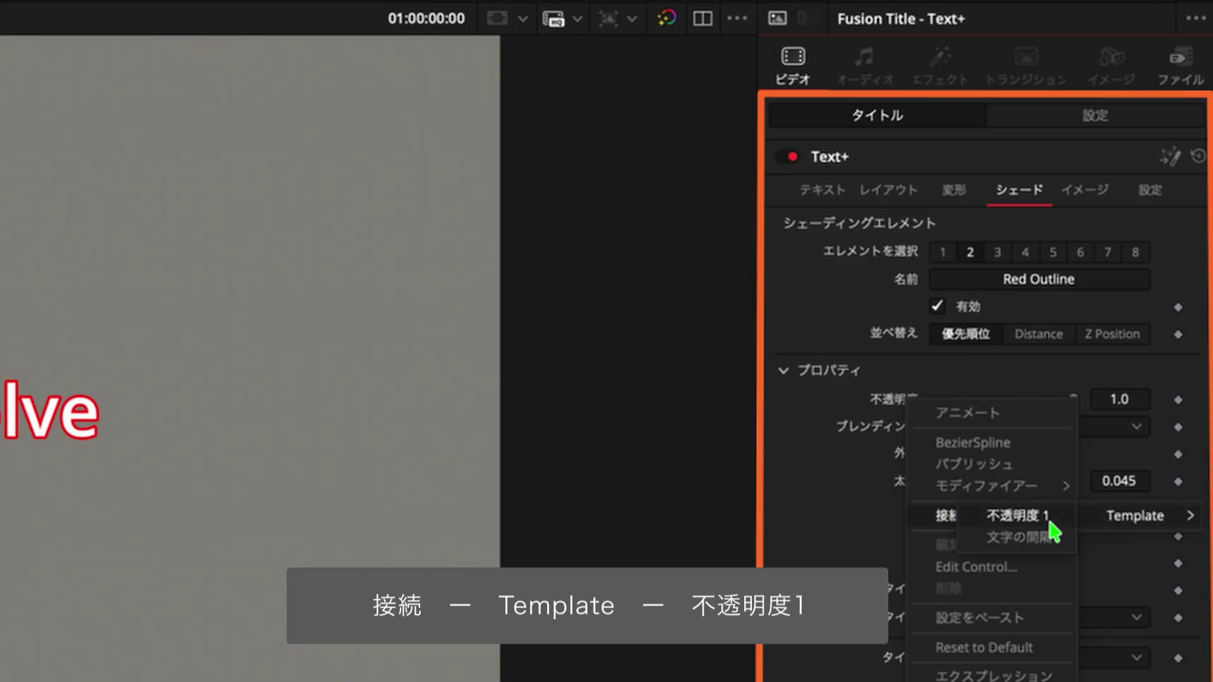
{"action": "left_click", "coordinate": [1018, 516]}
{"action": "key", "text": "space"}
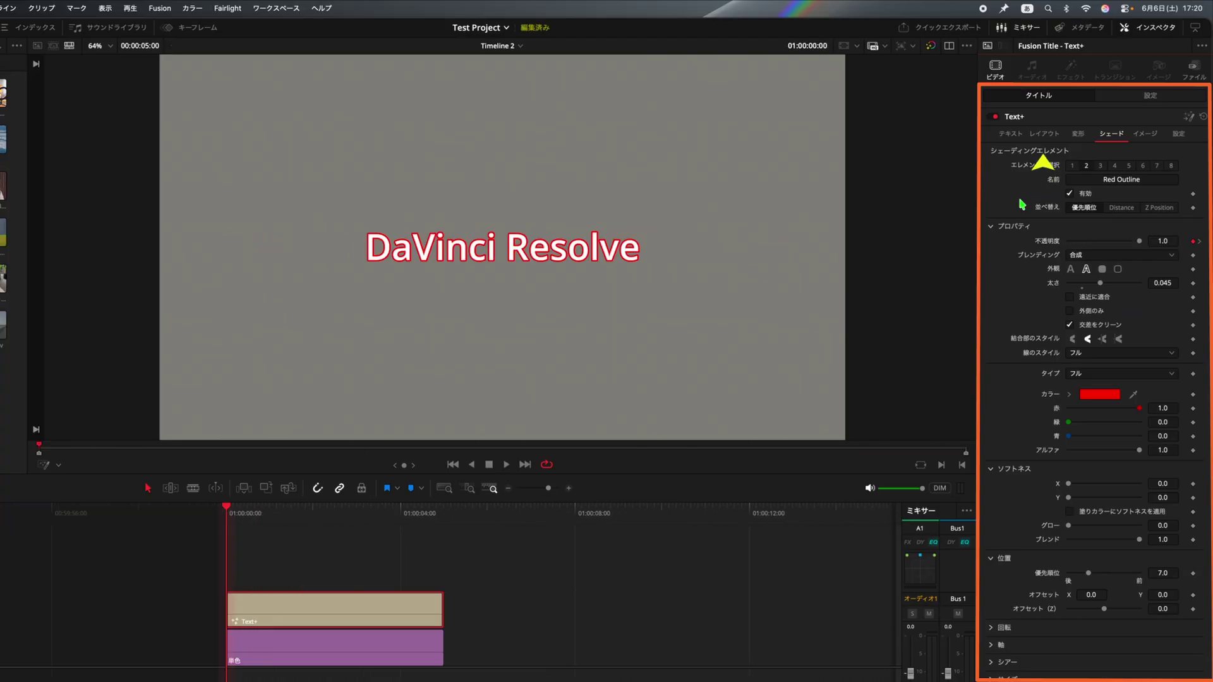
- Keyframe the title layout's センター（Z） from 0.0 at the clip start to -0.8 at 01:00:03:00, and play it from the beginning
{"action": "left_click", "coordinate": [1047, 134]}
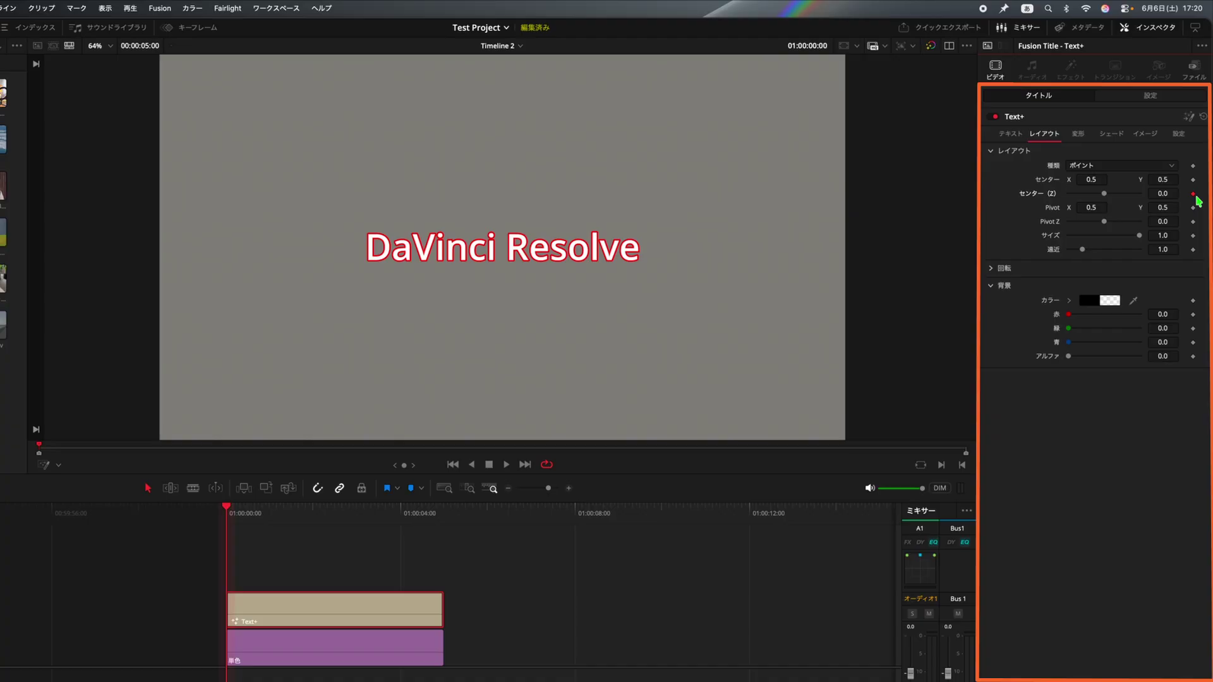
{"action": "key", "text": "space"}
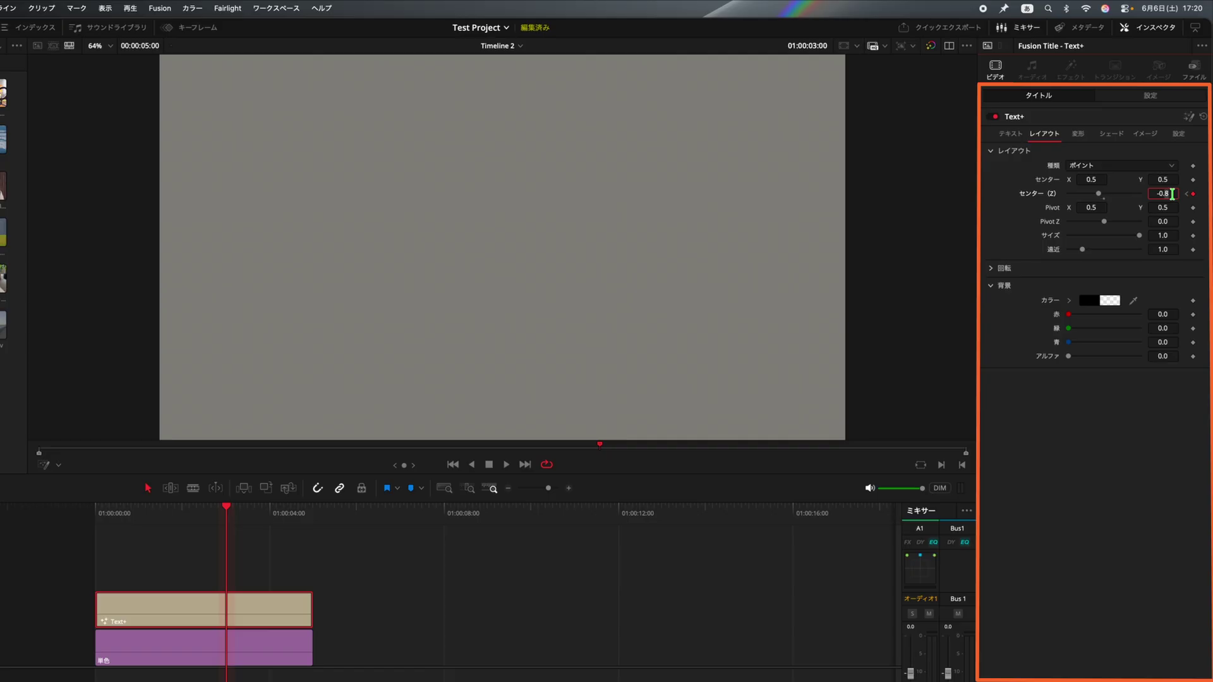
{"action": "key", "text": "Return"}
{"action": "key", "text": "Home"}
{"action": "key", "text": "space"}
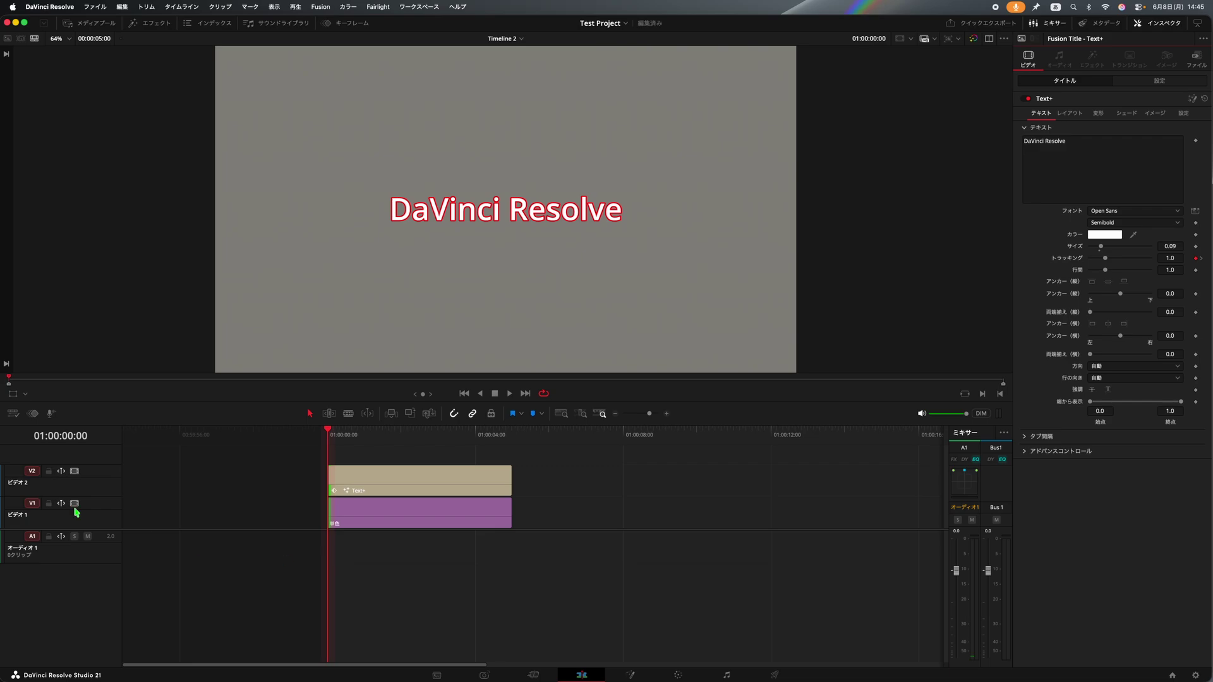
- Show the Text+ animation curves beneath the timeline, smooth all of their keyframes with ease in and out, and play the title
{"action": "left_click", "coordinate": [33, 414]}
{"action": "left_click_drag", "start_coordinate": [246, 619], "coordinate": [263, 528]}
{"action": "left_click", "coordinate": [8, 536]}
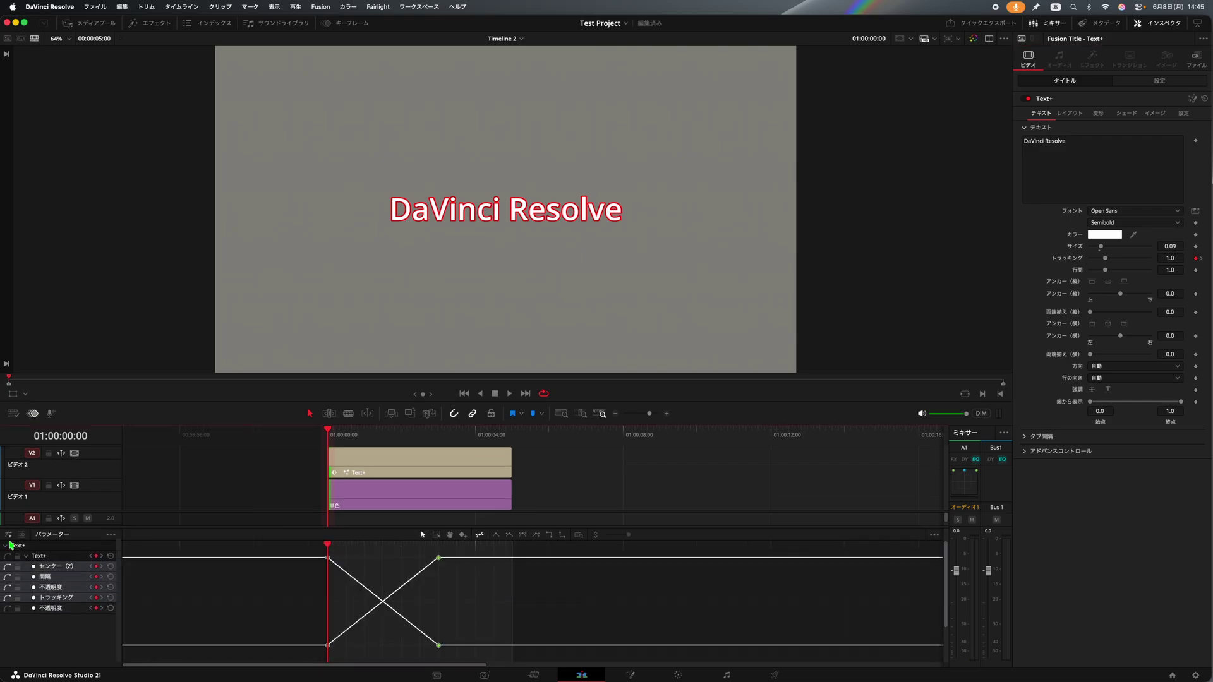
{"action": "left_click_drag", "start_coordinate": [233, 657], "coordinate": [498, 556]}
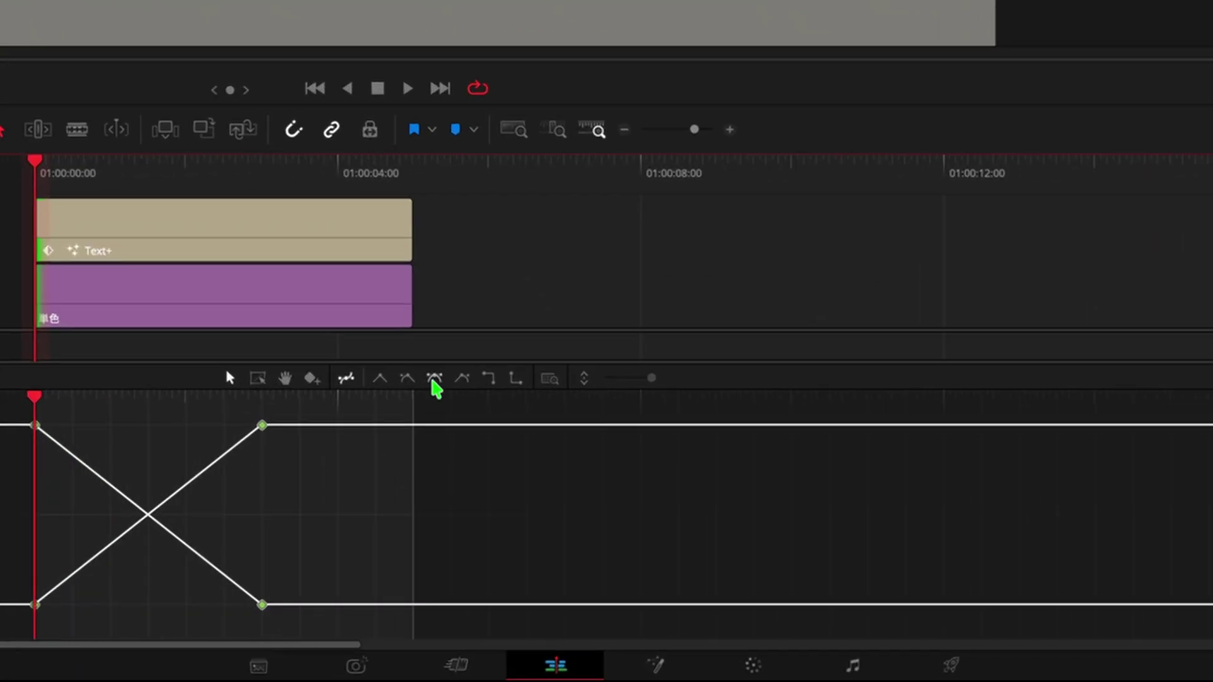
{"action": "left_click", "coordinate": [434, 381]}
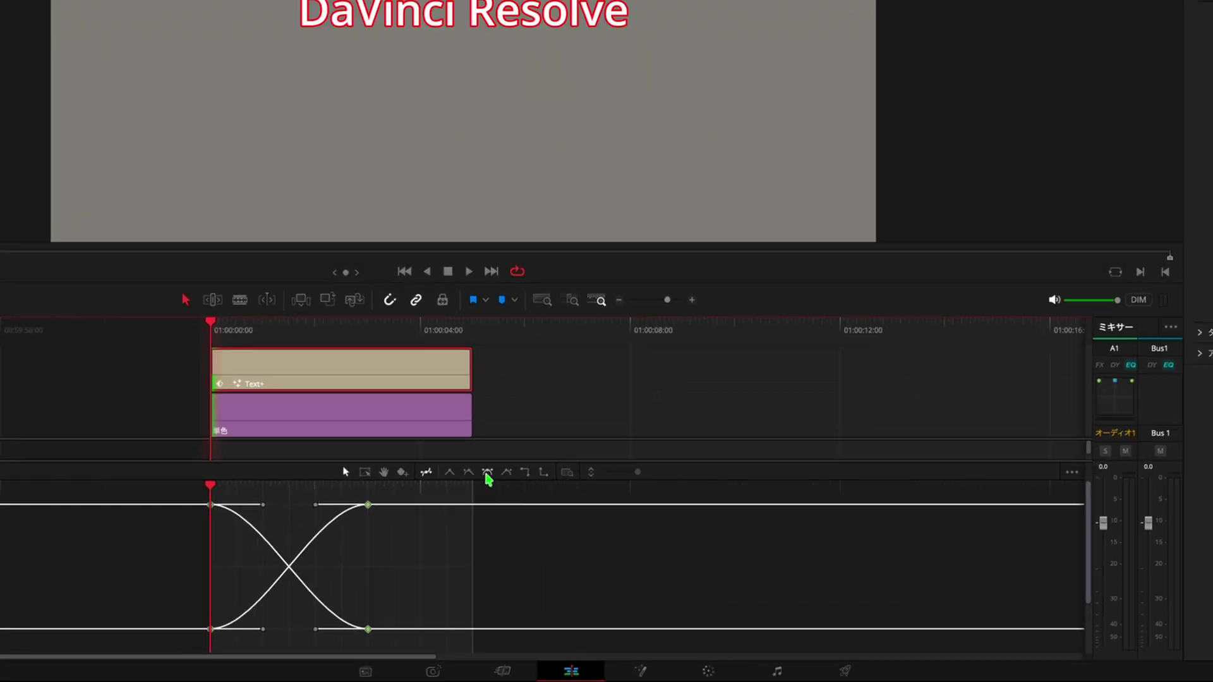
{"action": "key", "text": "space"}
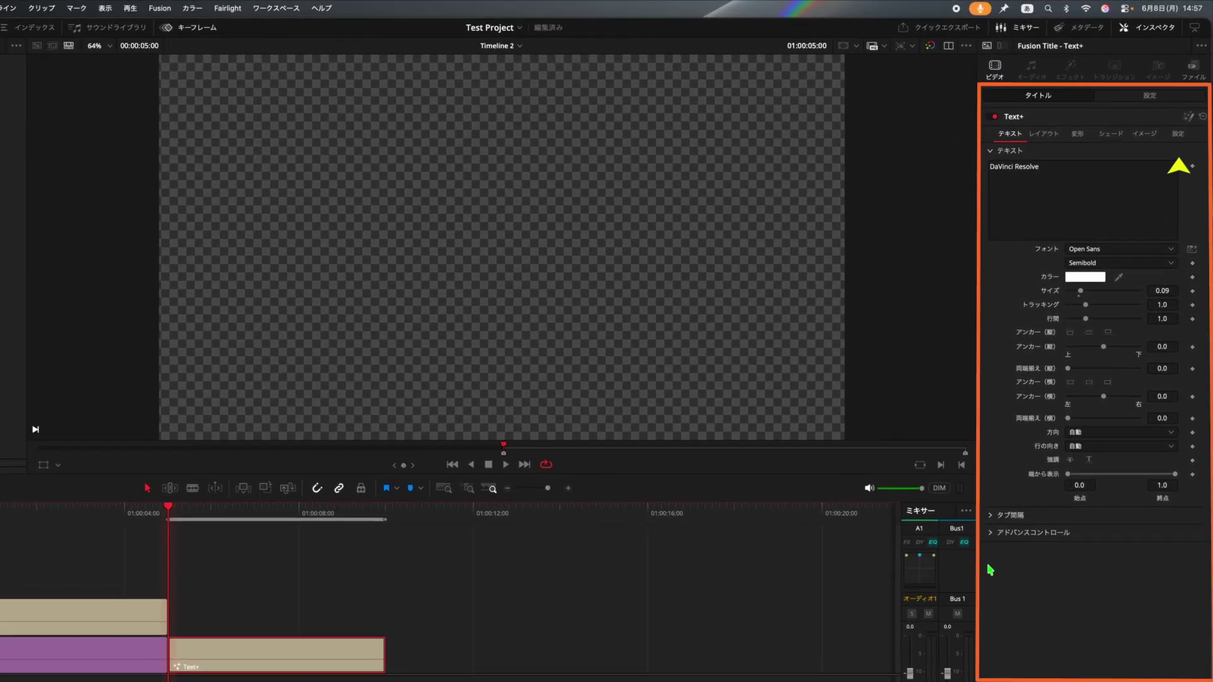
- Enable motion blur (モーションブラー) for the second Text+ title on the timeline and play it
{"action": "left_click", "coordinate": [1185, 138]}
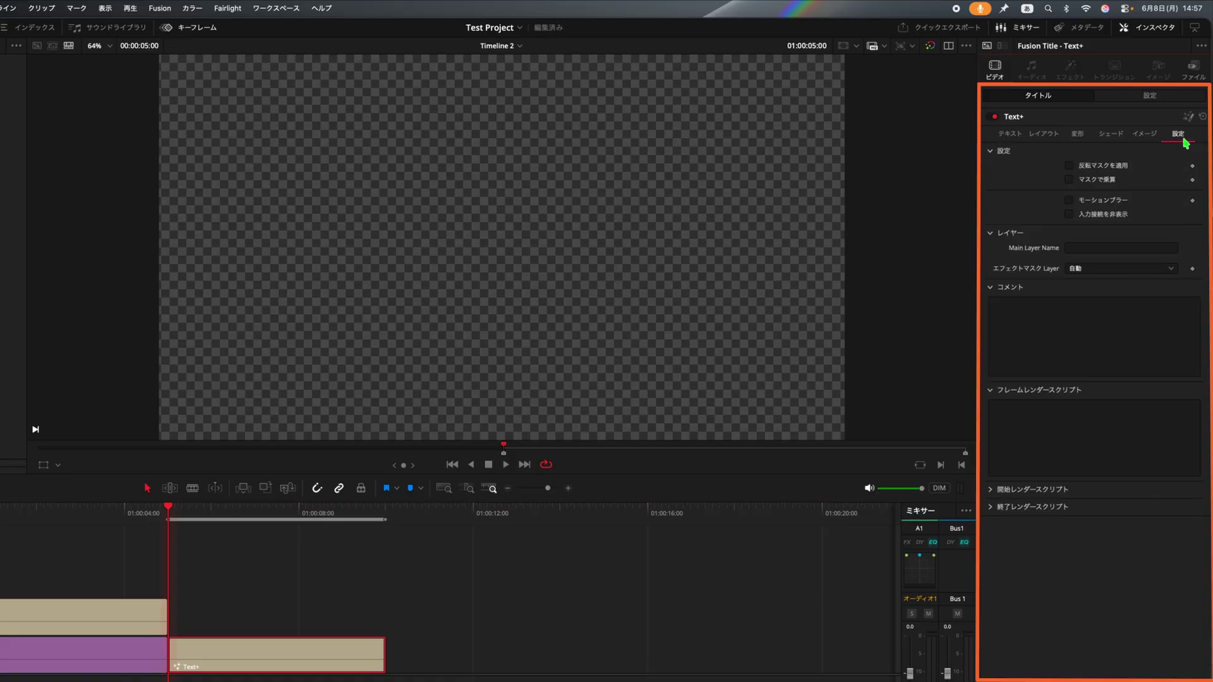
{"action": "left_click", "coordinate": [1069, 201]}
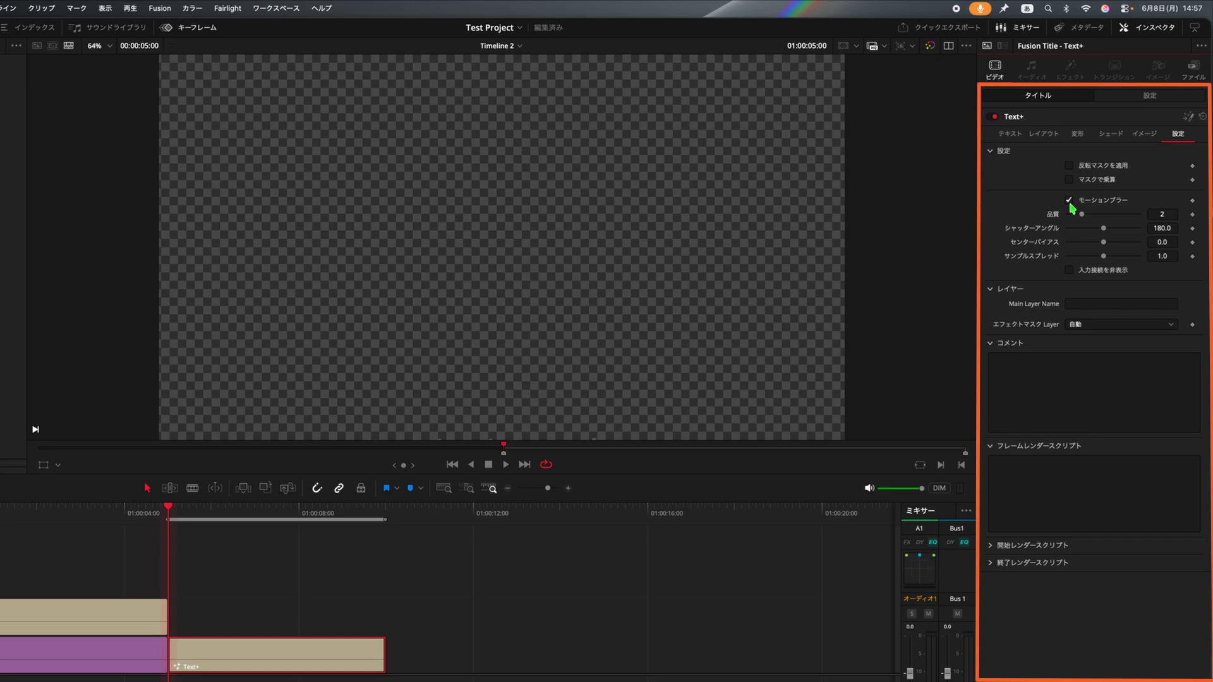
{"action": "key", "text": "space"}
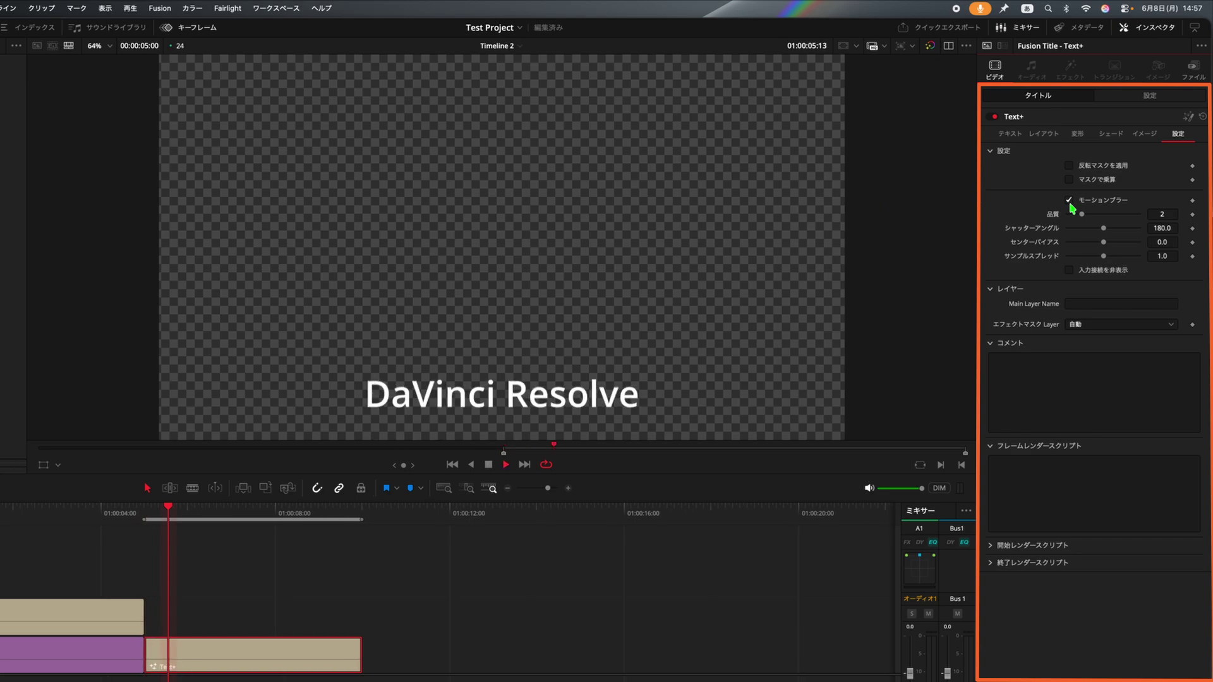